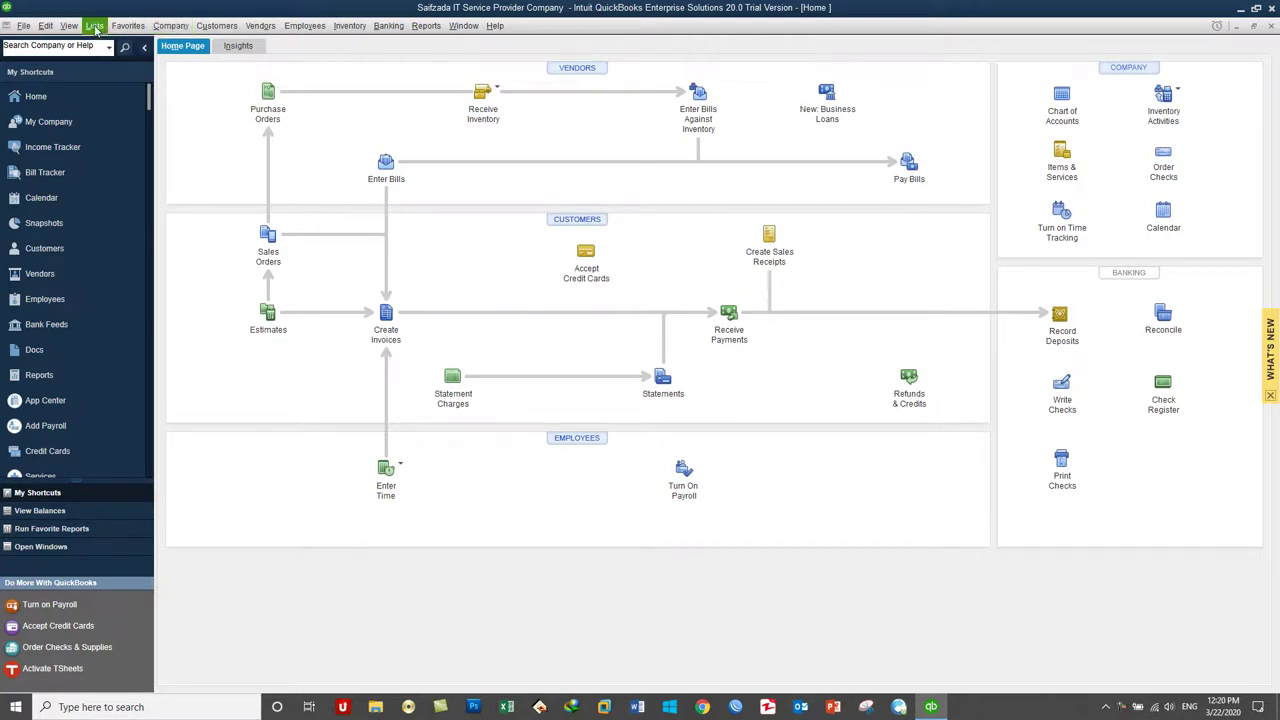
Open the Item List to view the company's items.
click(95, 28)
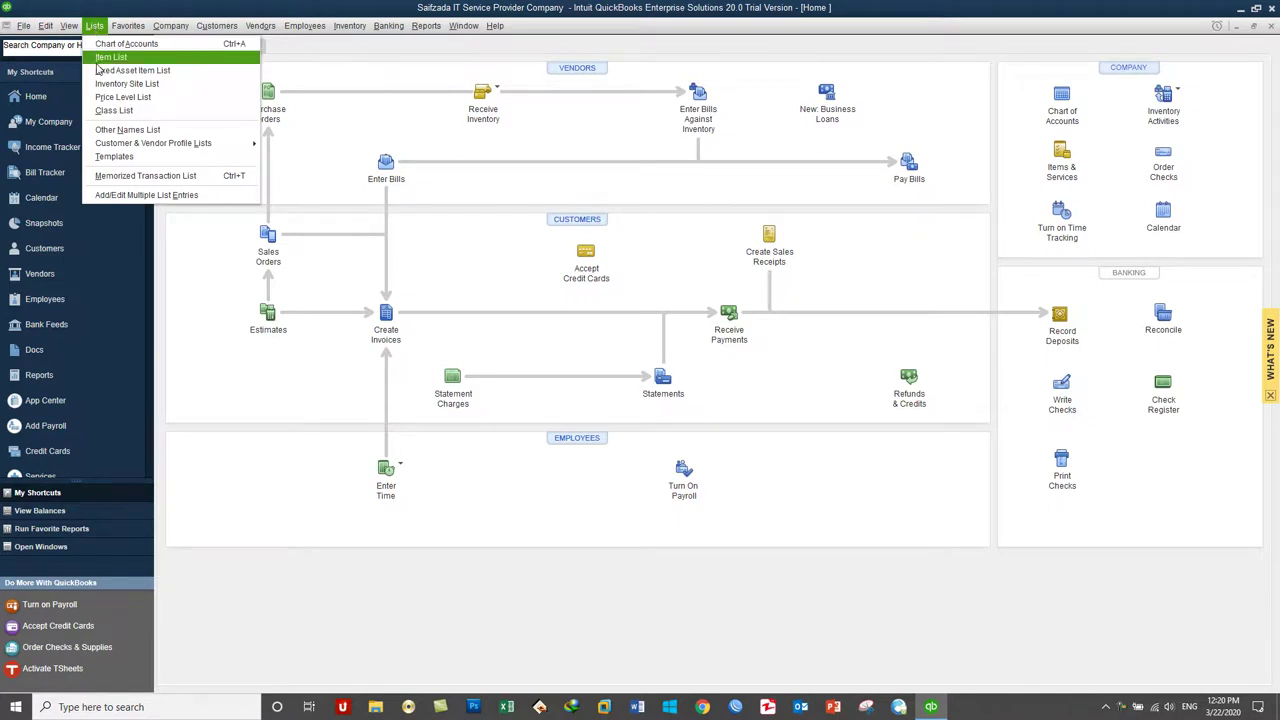
click(97, 60)
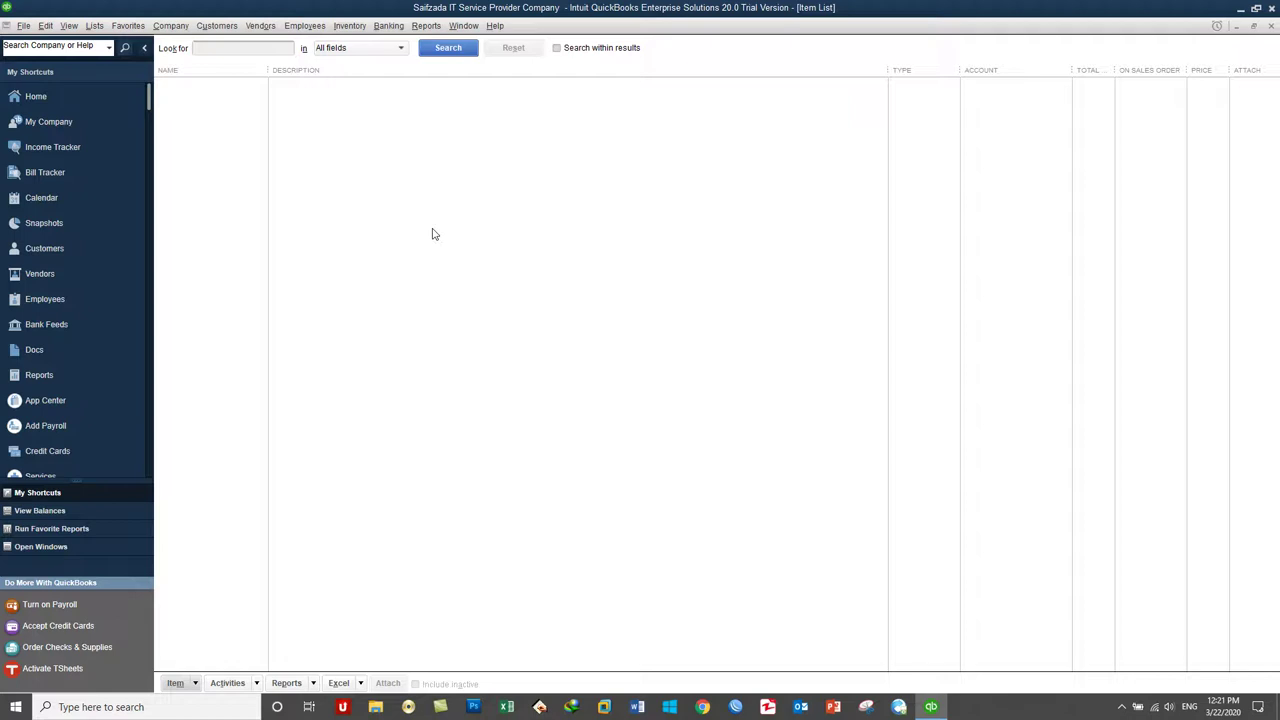
Open the Chart of Accounts and highlight the Quickbooks training, Pechtree training and DEL Class income accounts in turn.
click(95, 26)
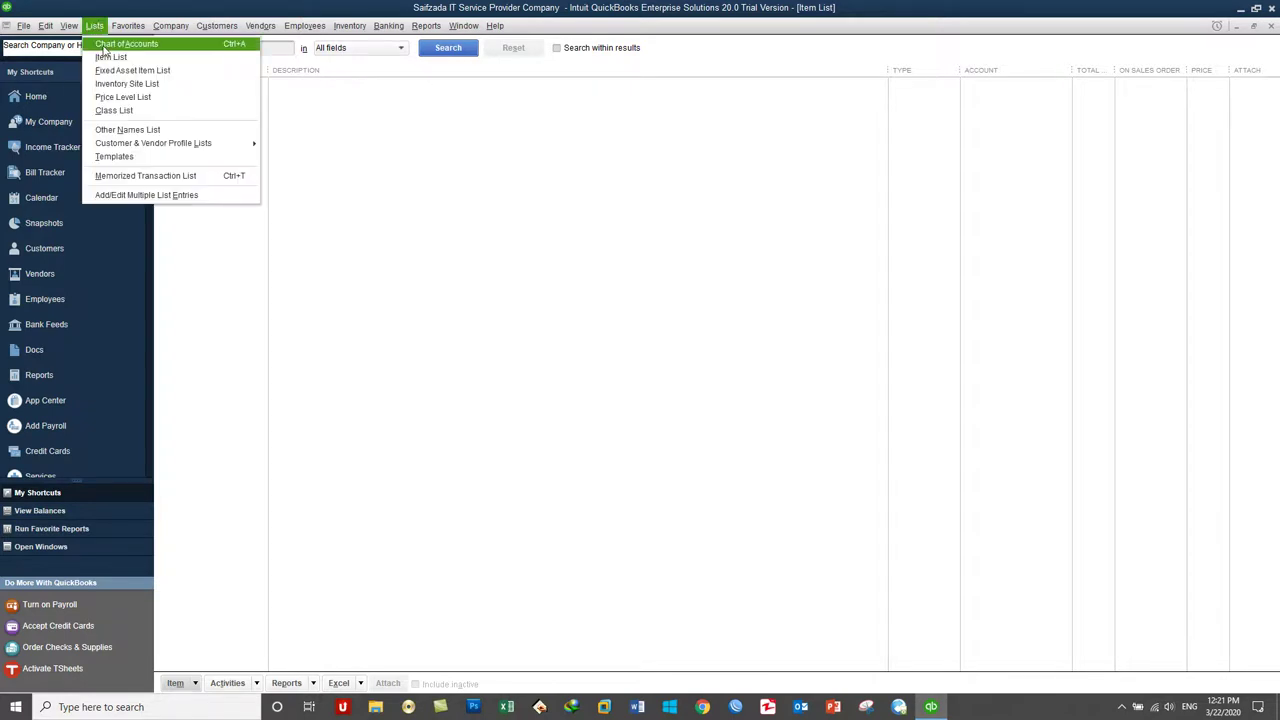
click(110, 44)
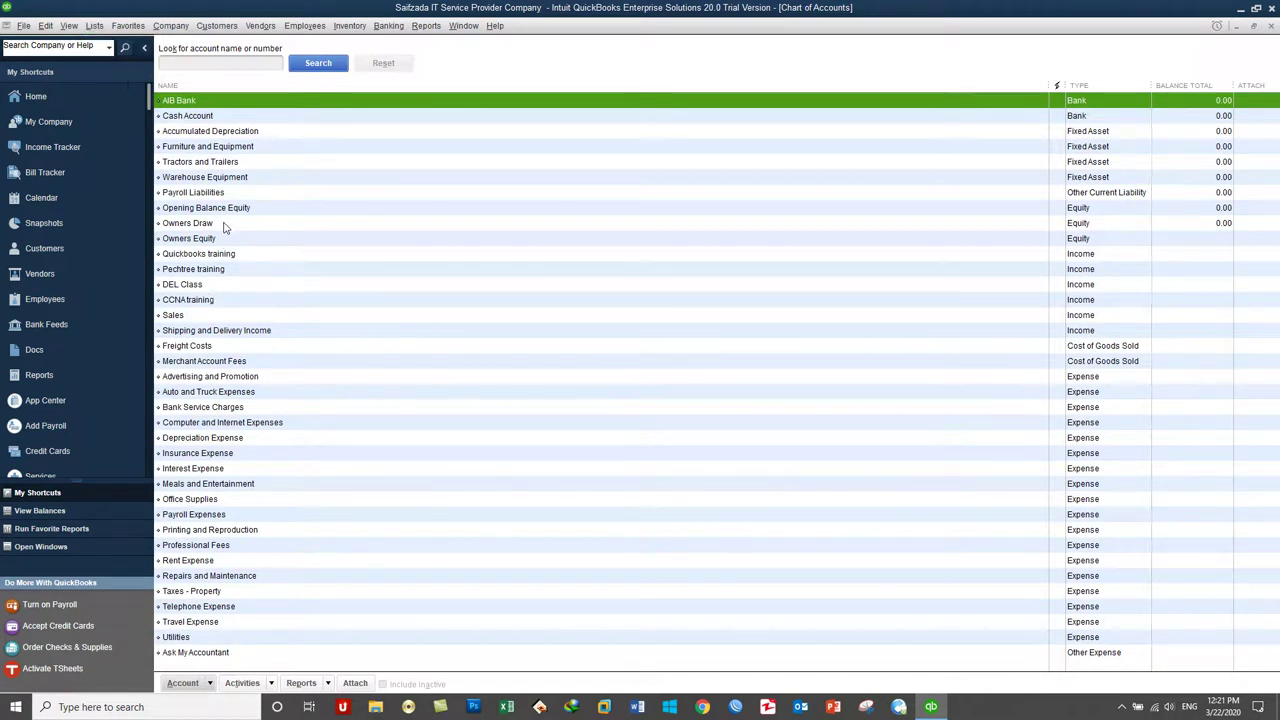
click(1050, 258)
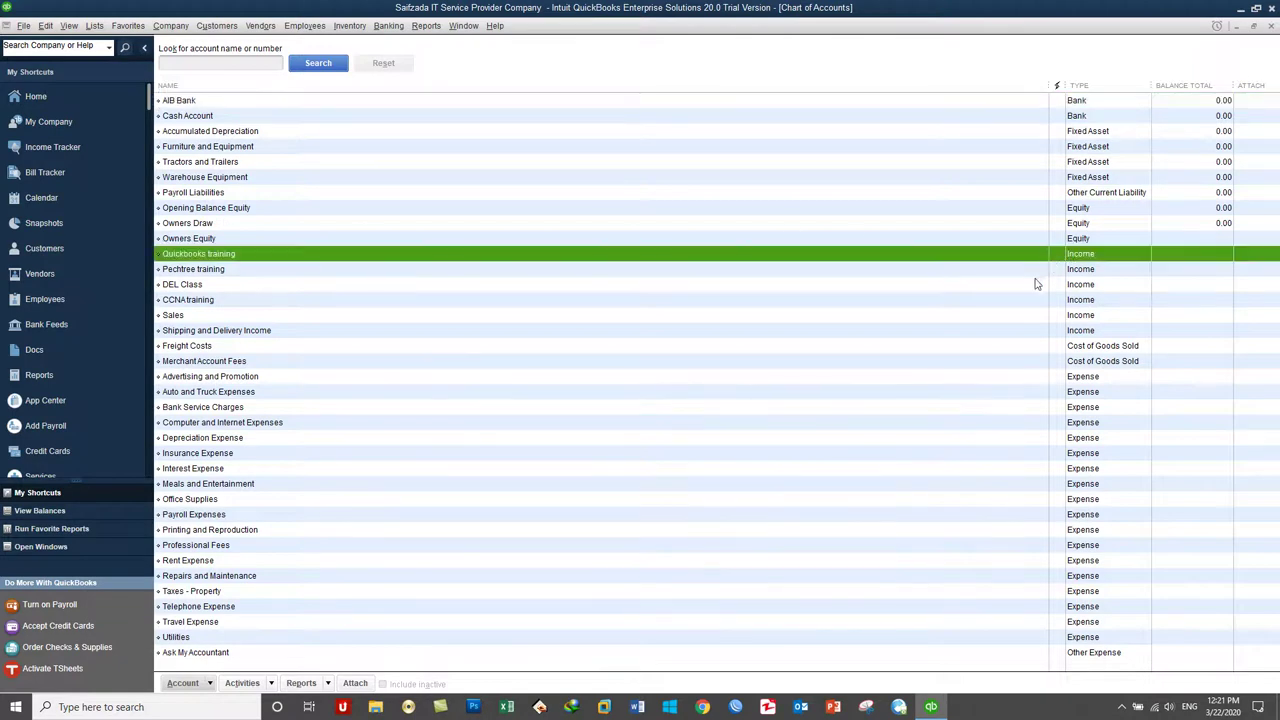
click(1012, 273)
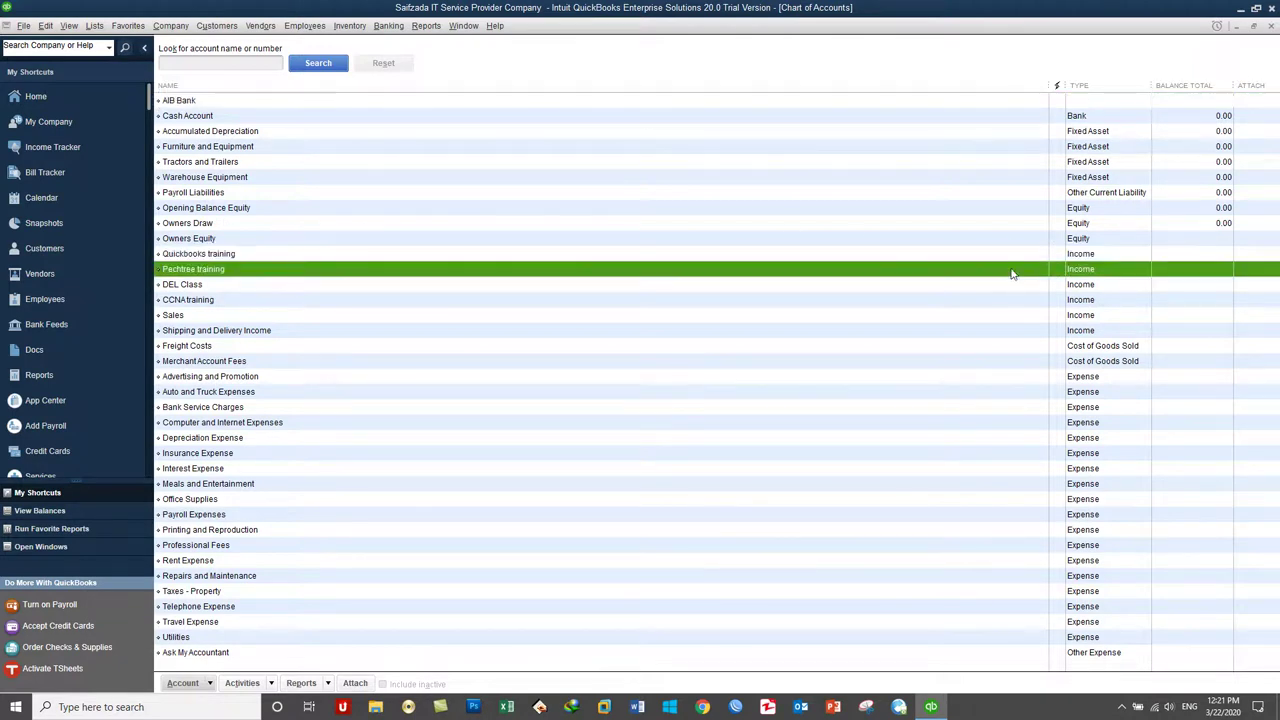
click(1002, 288)
click(212, 27)
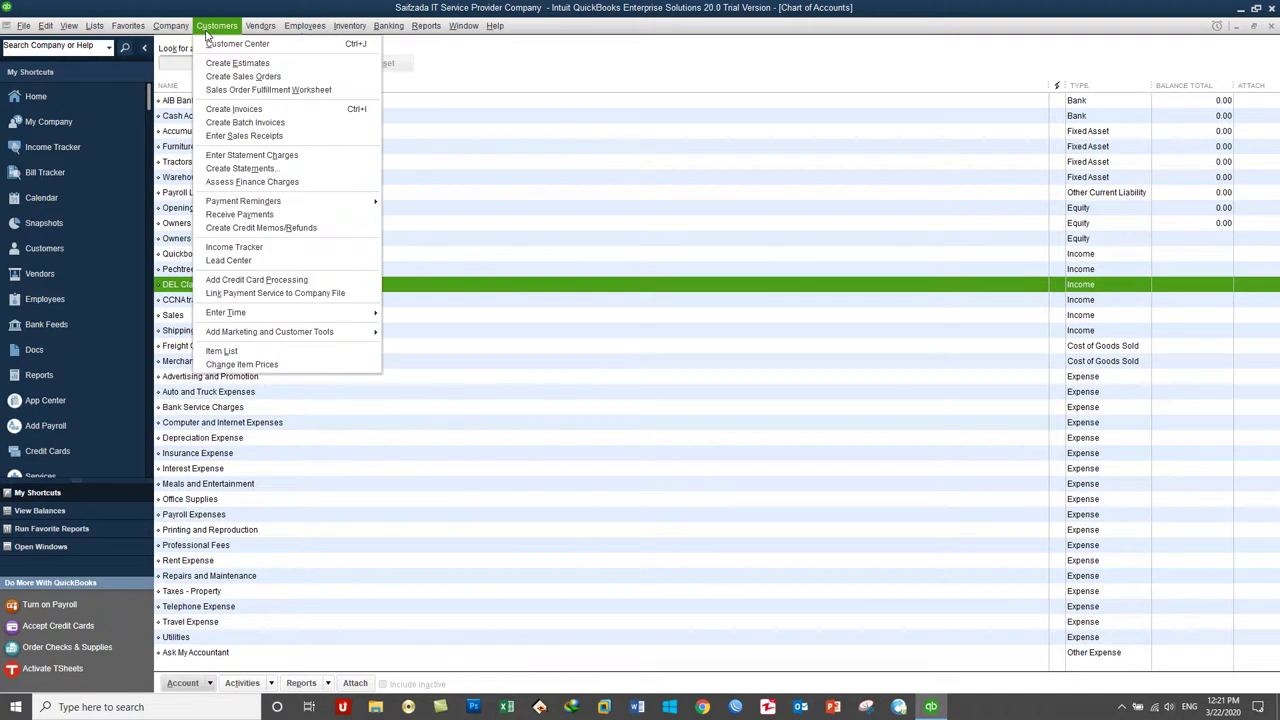
click(94, 25)
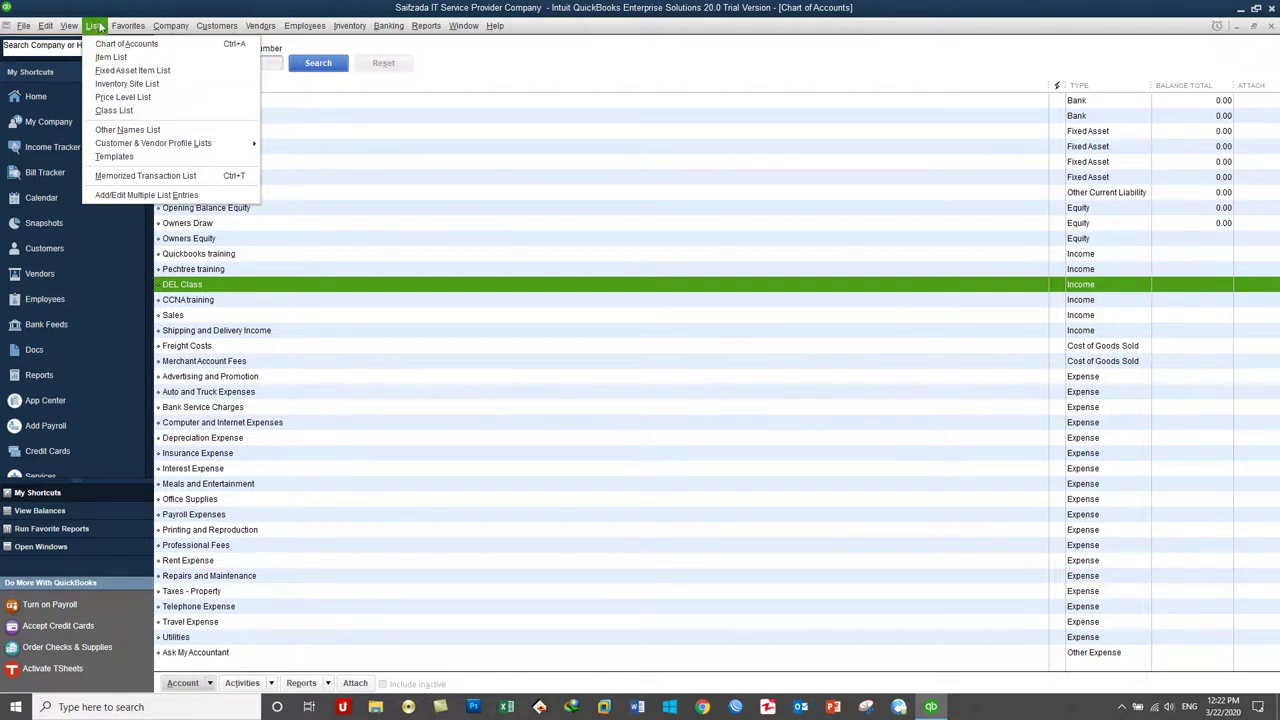
mouse_move(170, 26)
mouse_move(214, 28)
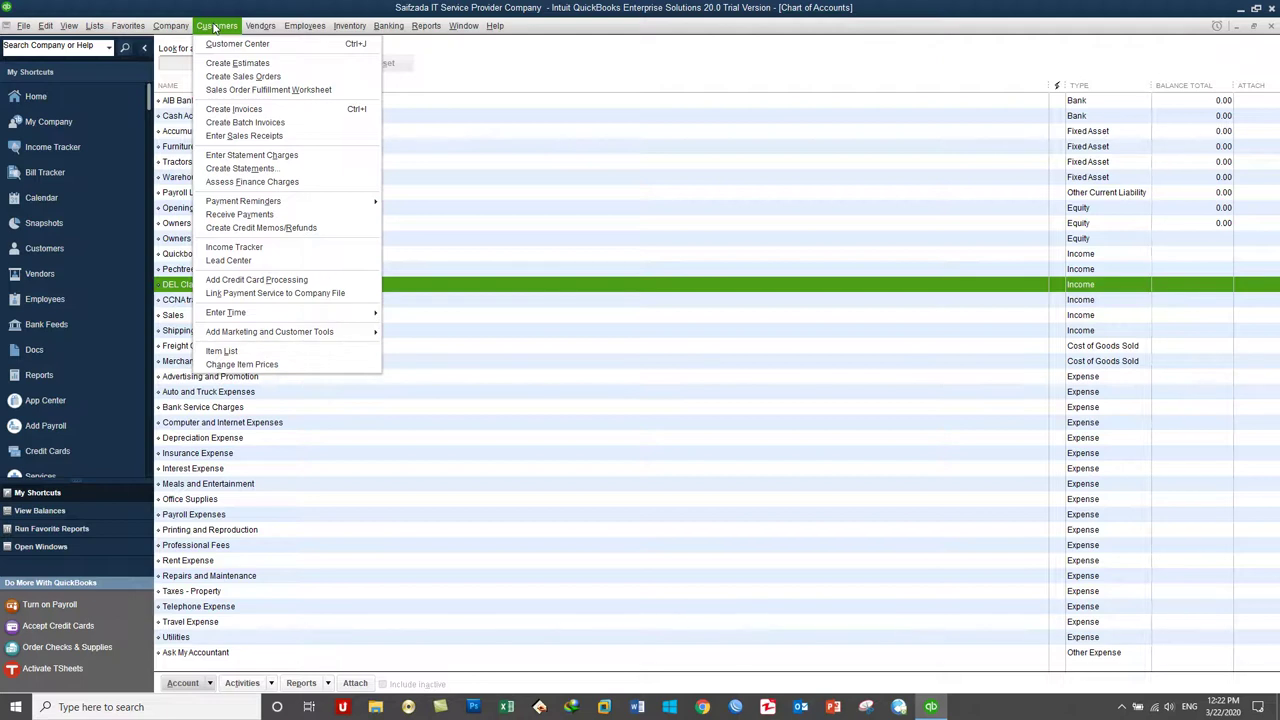
click(213, 27)
click(96, 30)
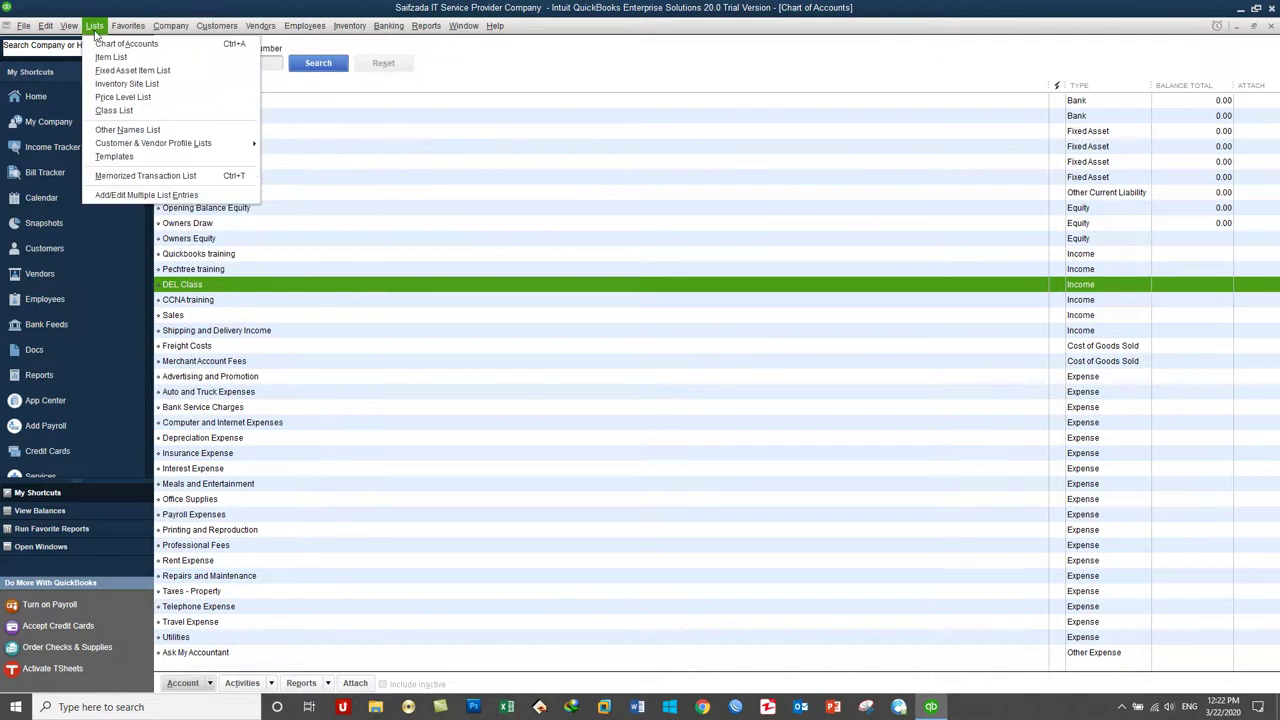
Highlight the Quickbooks training, DEL Class and CCNA training income accounts one after another in the Chart of Accounts.
click(221, 256)
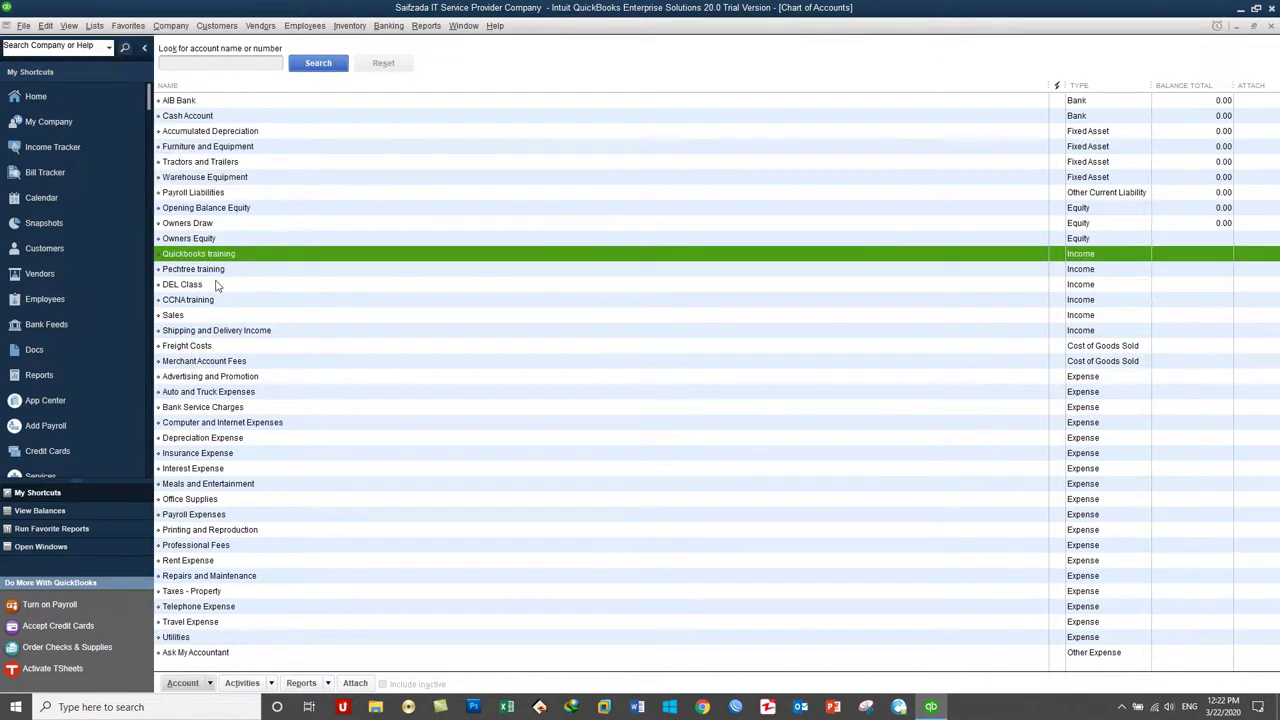
click(216, 285)
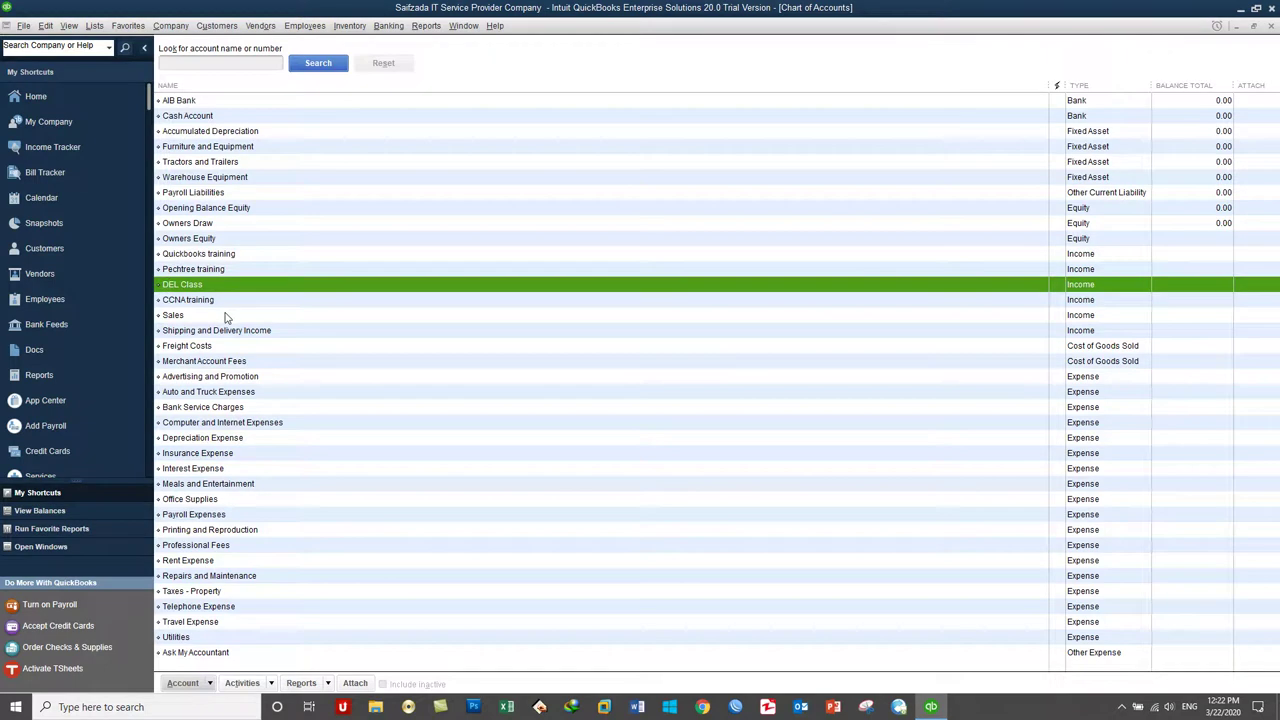
click(215, 299)
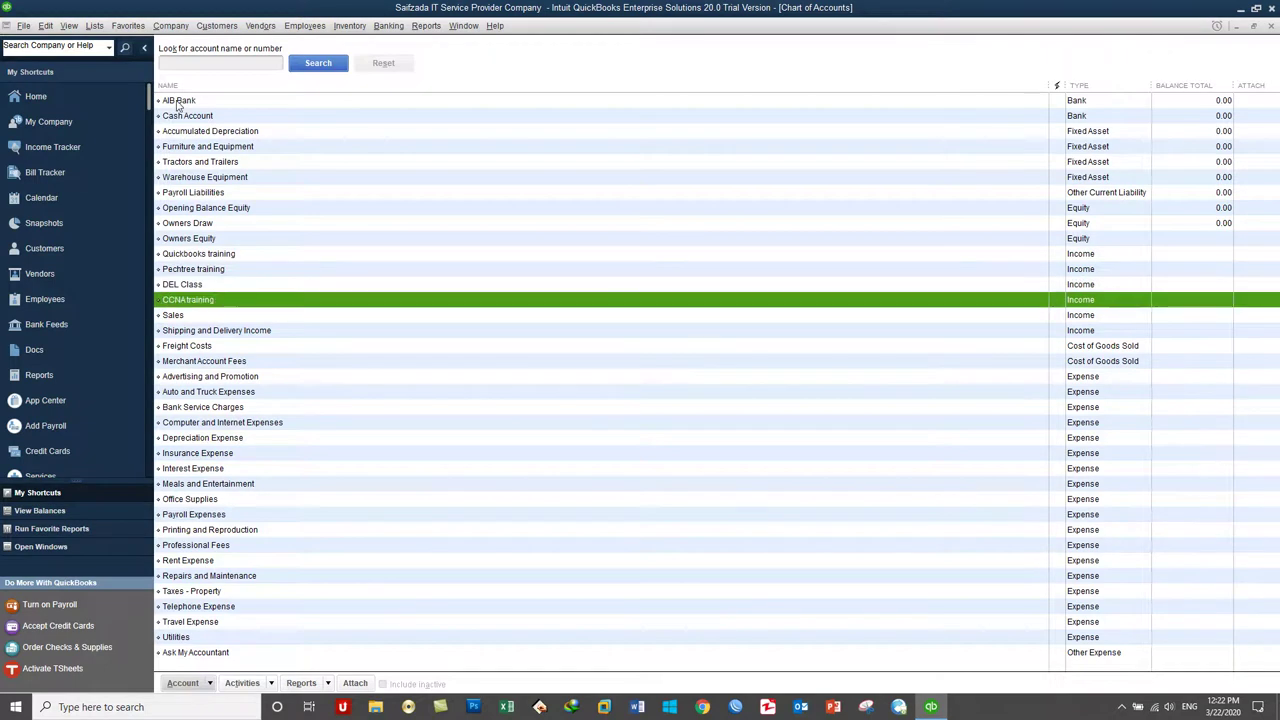
Open a new invoice and show the item choices available for the first line's item code.
click(218, 27)
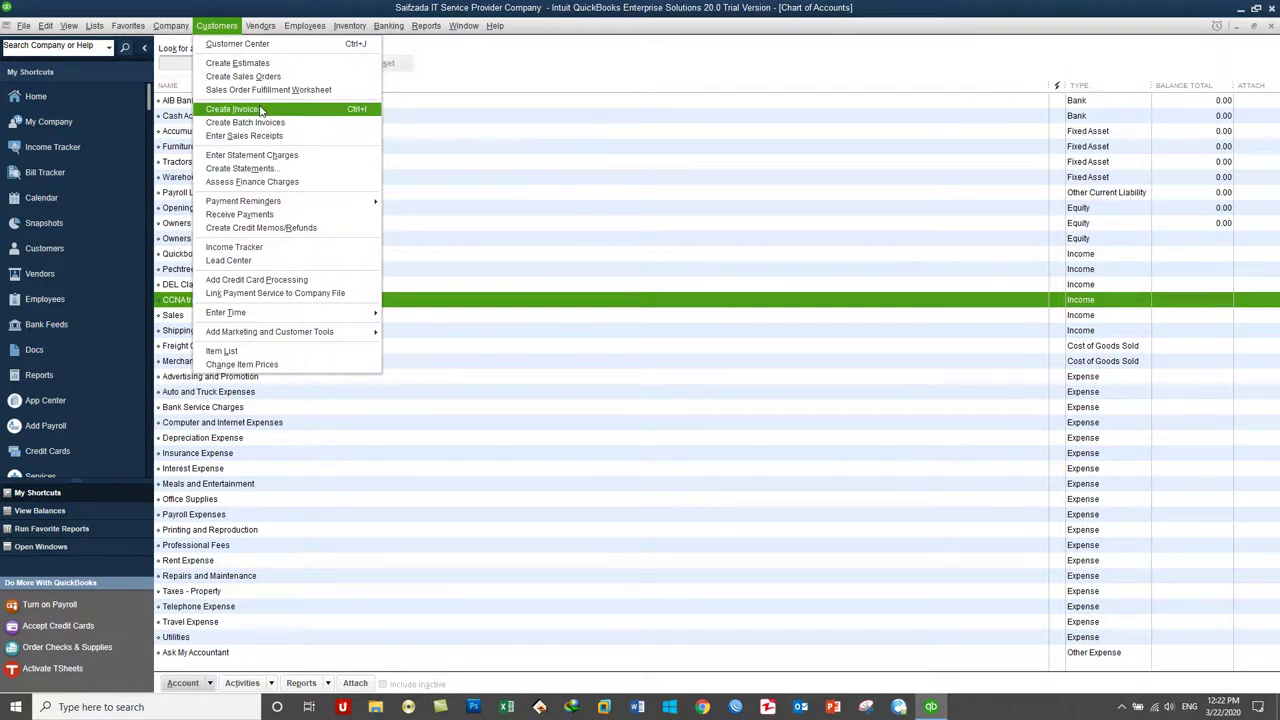
click(260, 110)
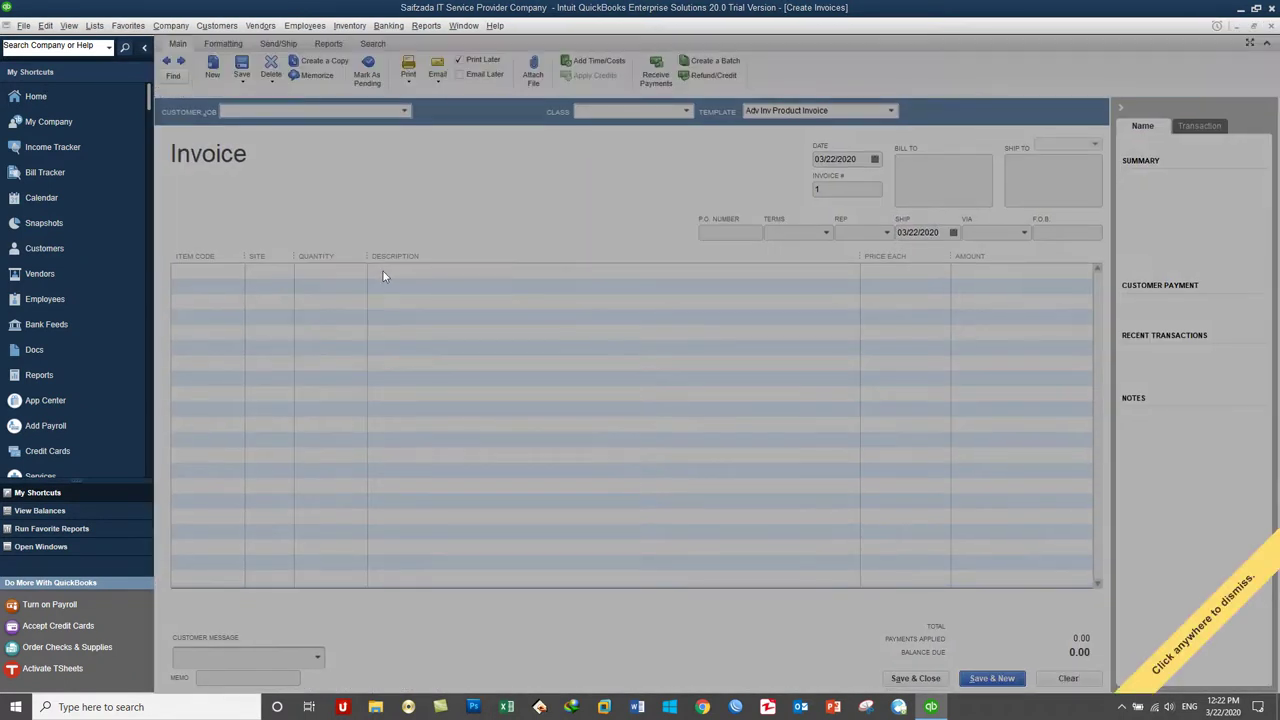
click(238, 289)
click(214, 271)
click(237, 271)
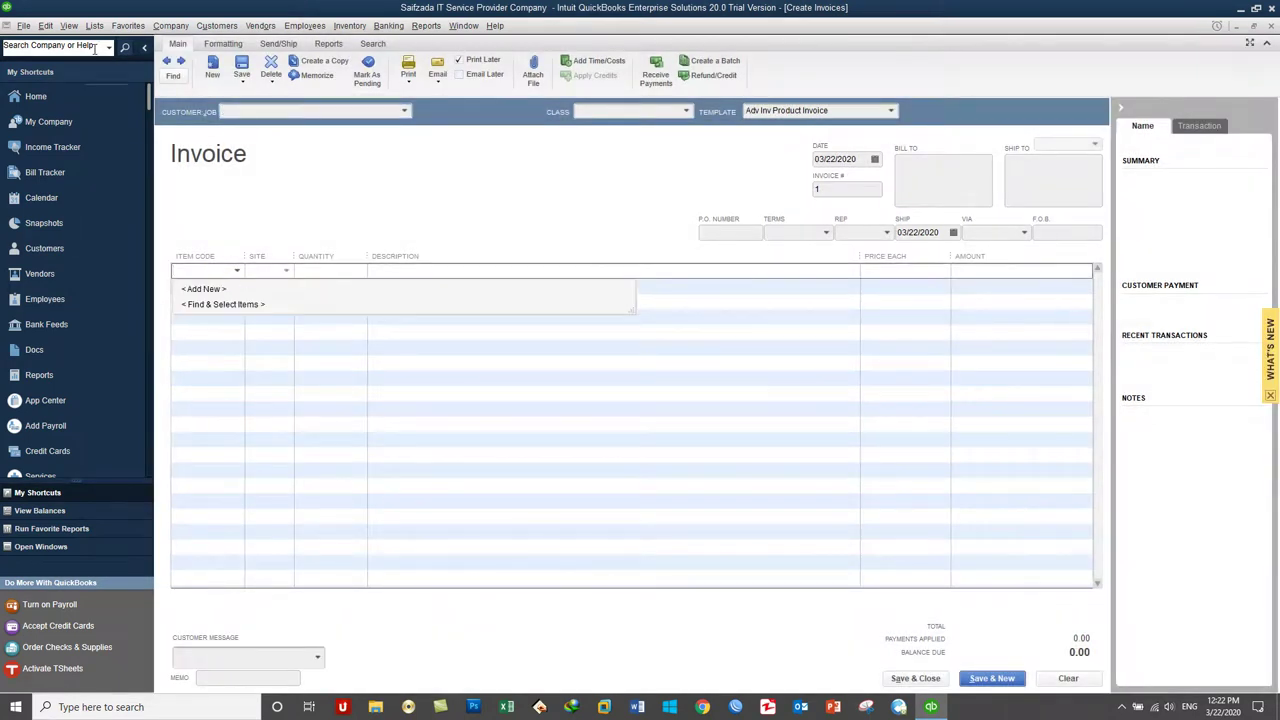
Bring up the Chart of Accounts again to review its accounts, and close it to return to the invoice.
click(94, 25)
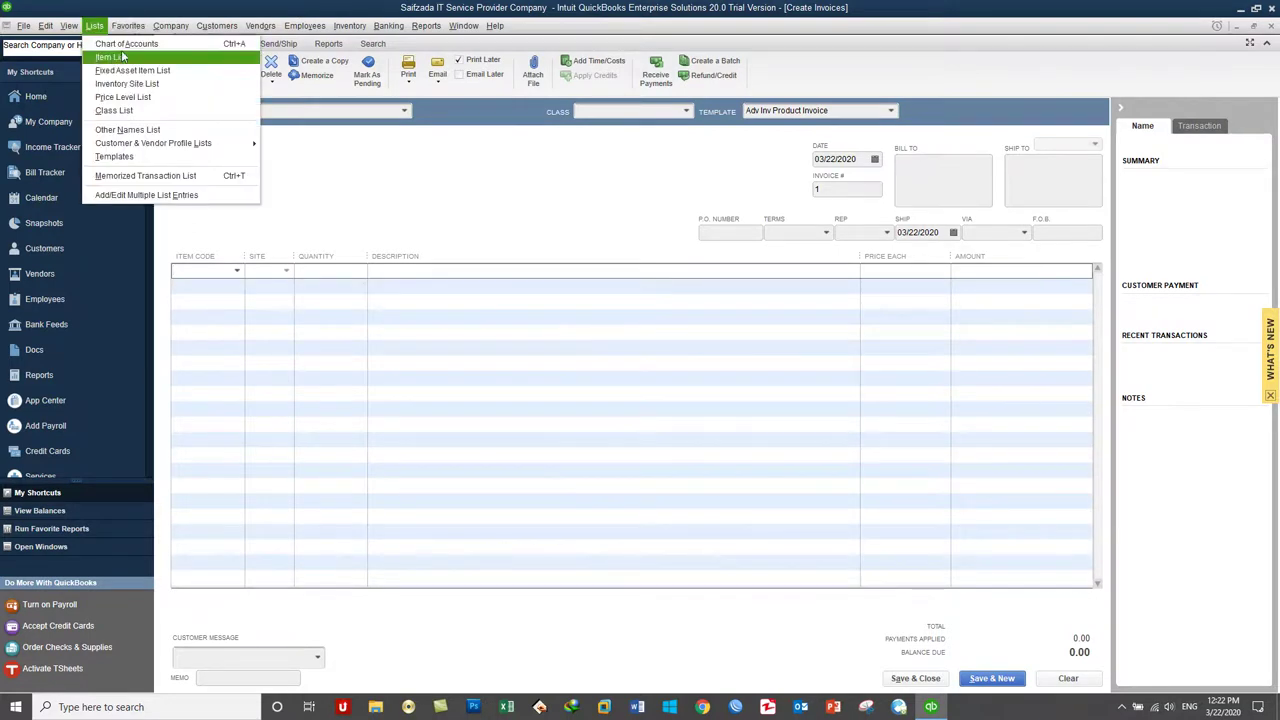
click(120, 44)
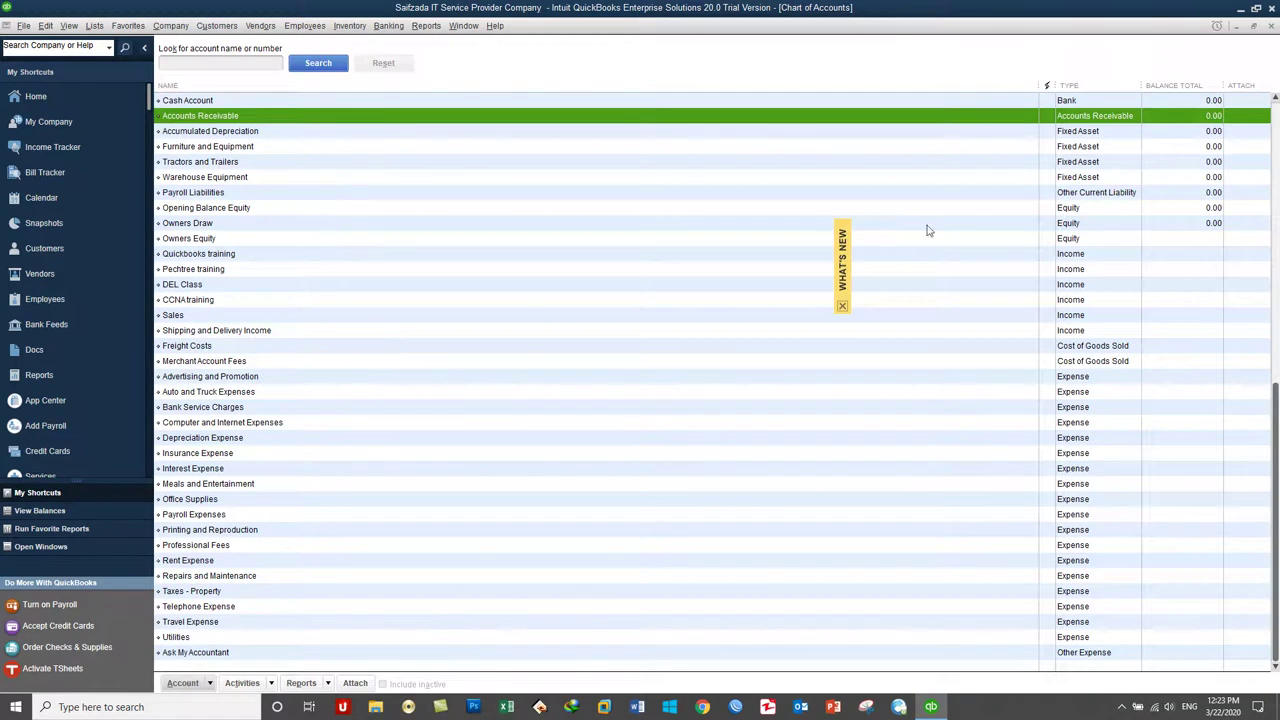
click(1272, 27)
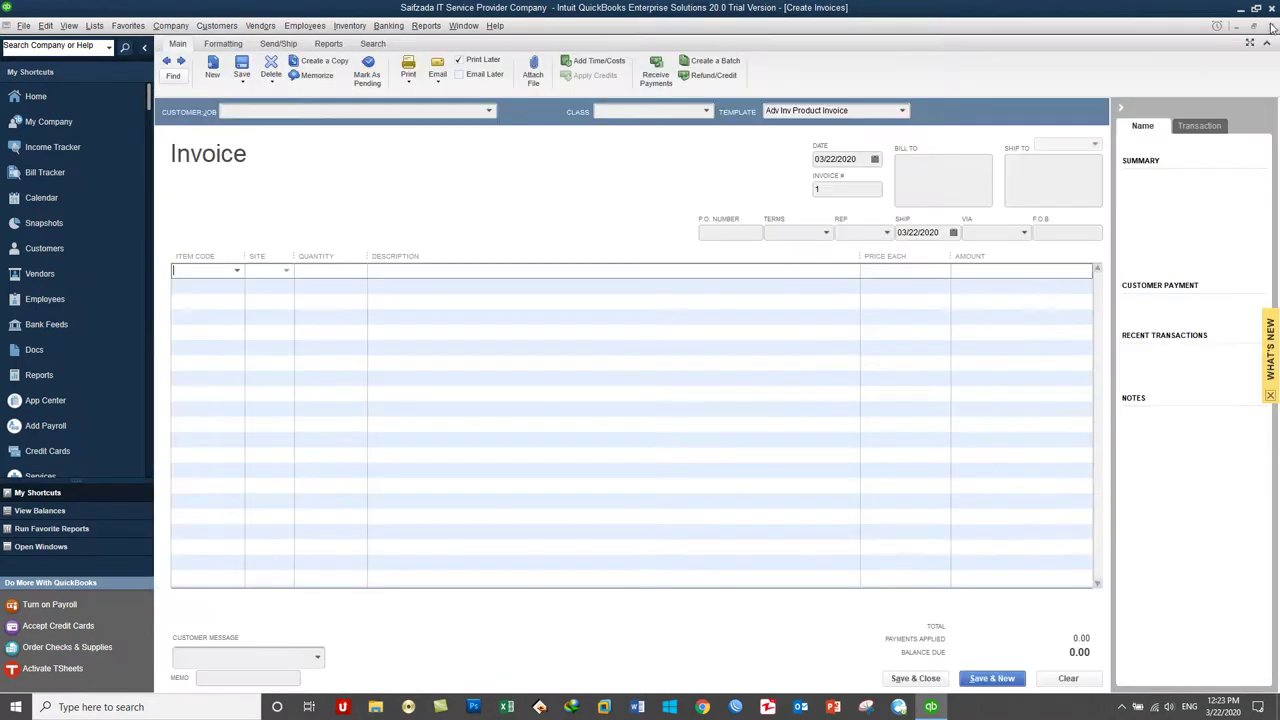
Open the Item List from the blank invoice.
key(alt+l)
key(i)
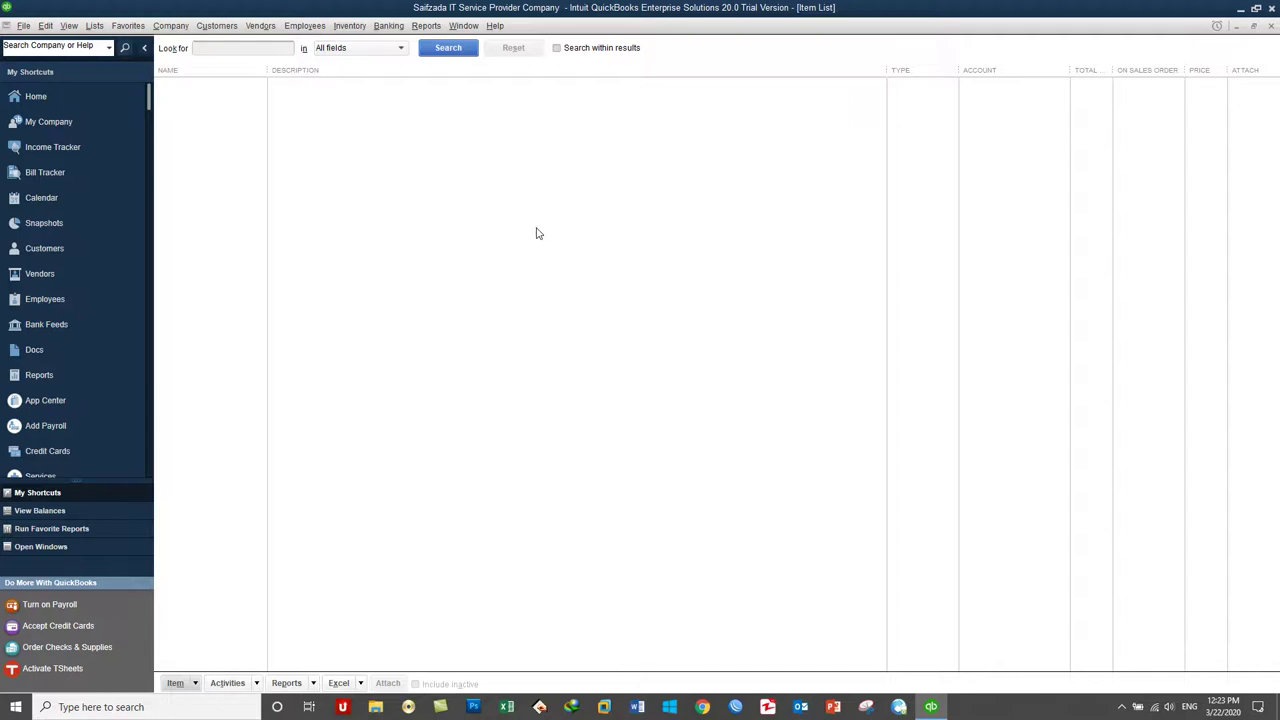
click(94, 25)
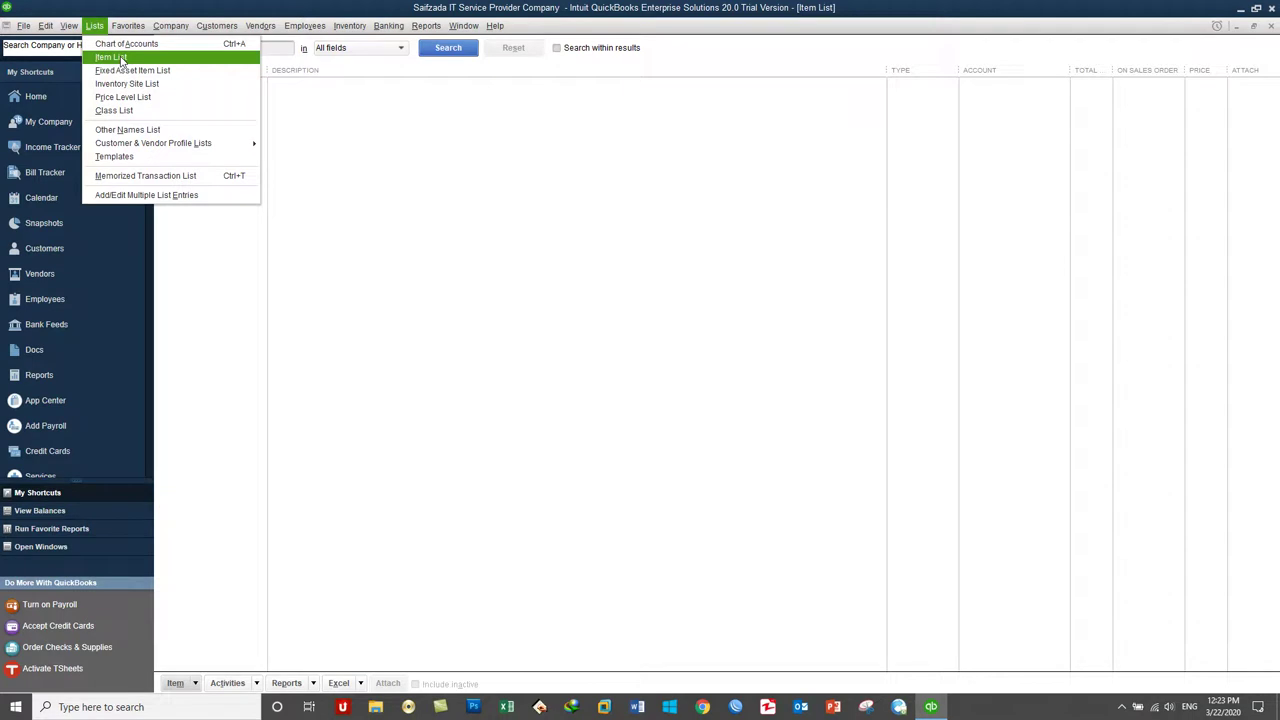
click(170, 25)
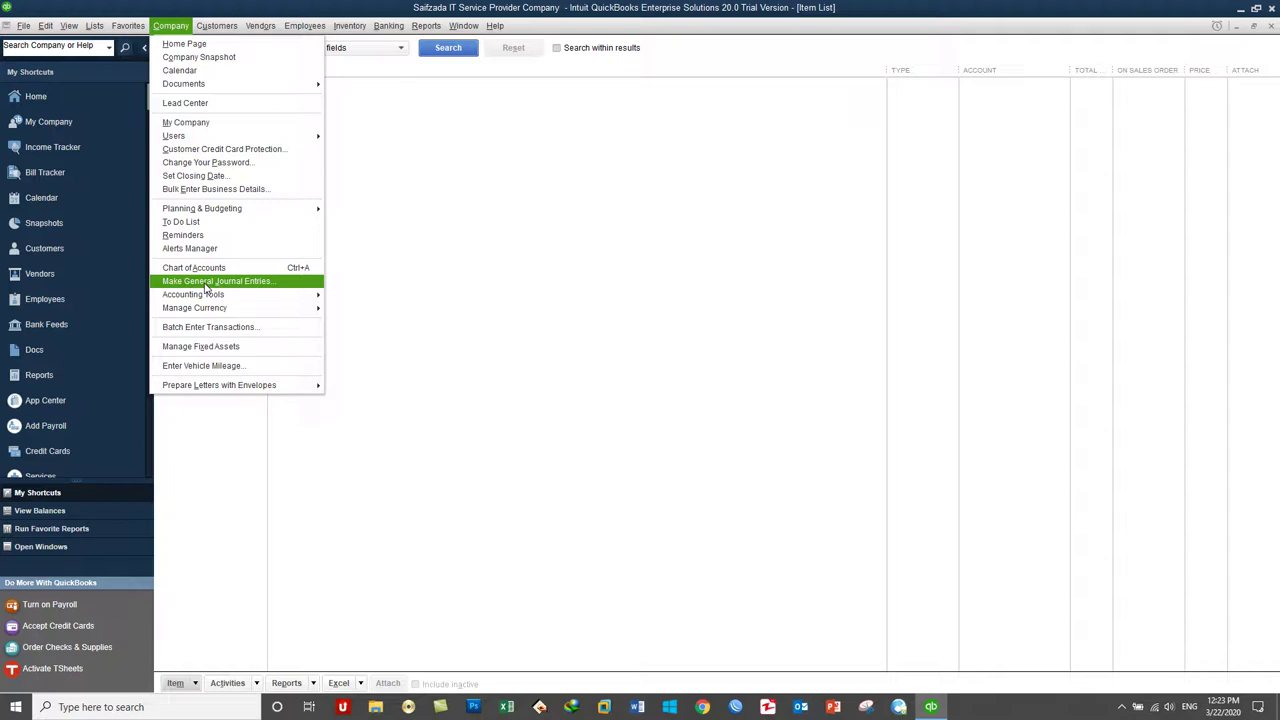
mouse_move(217, 25)
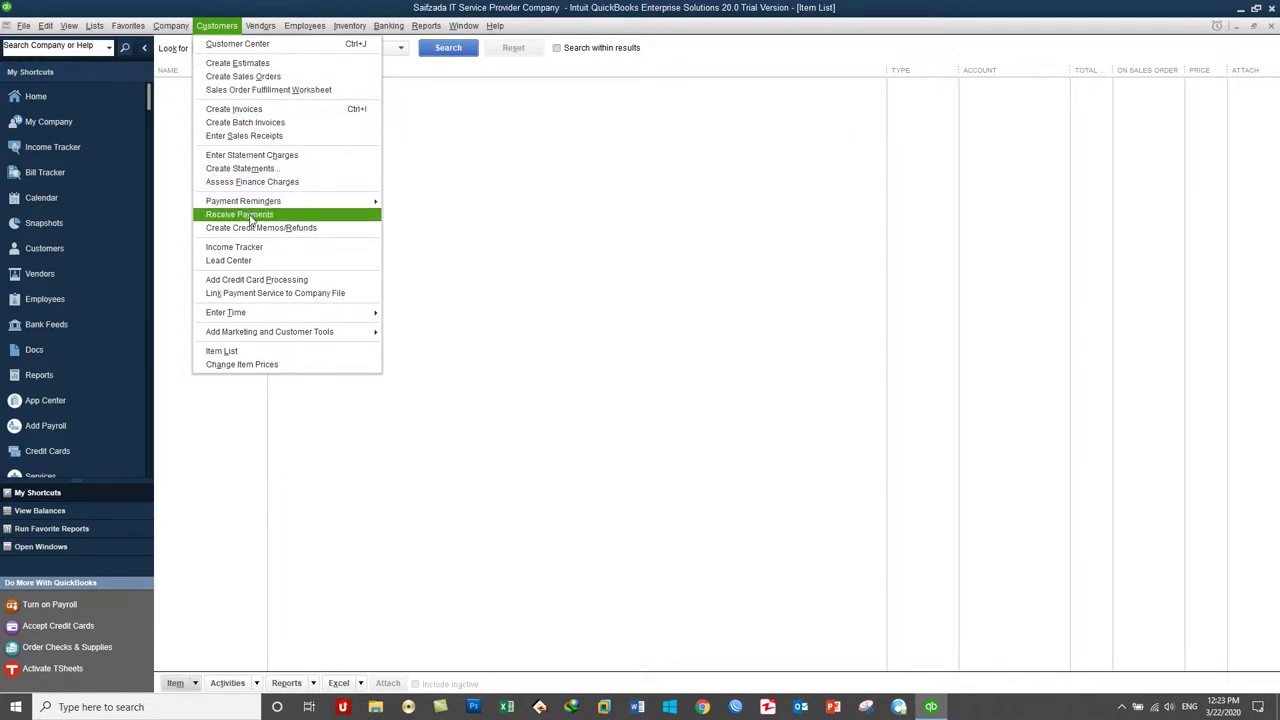
click(170, 25)
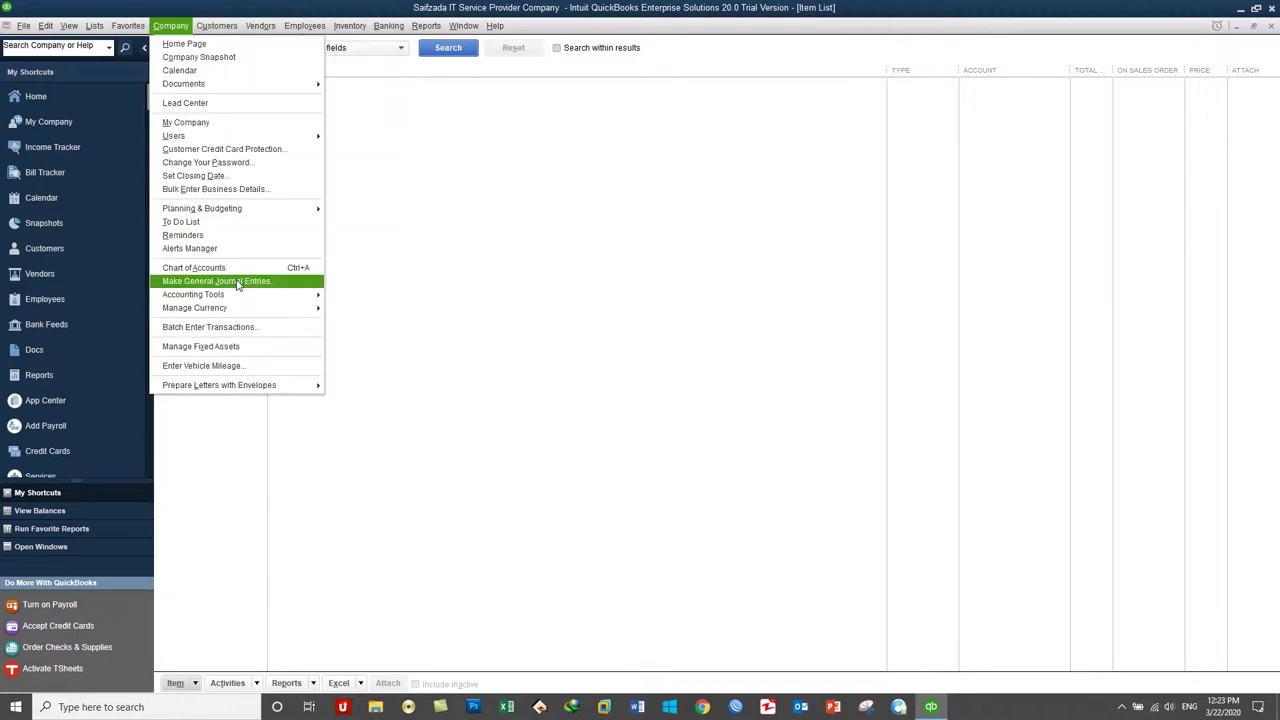
click(435, 193)
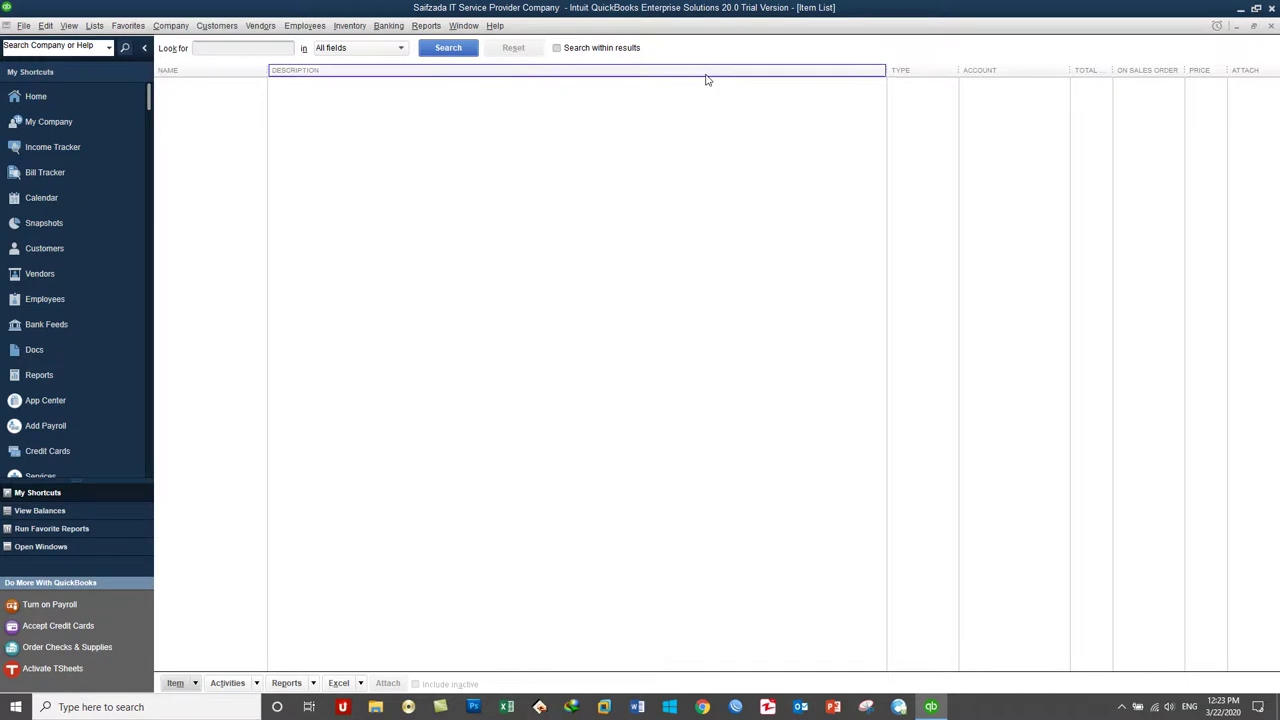
click(95, 26)
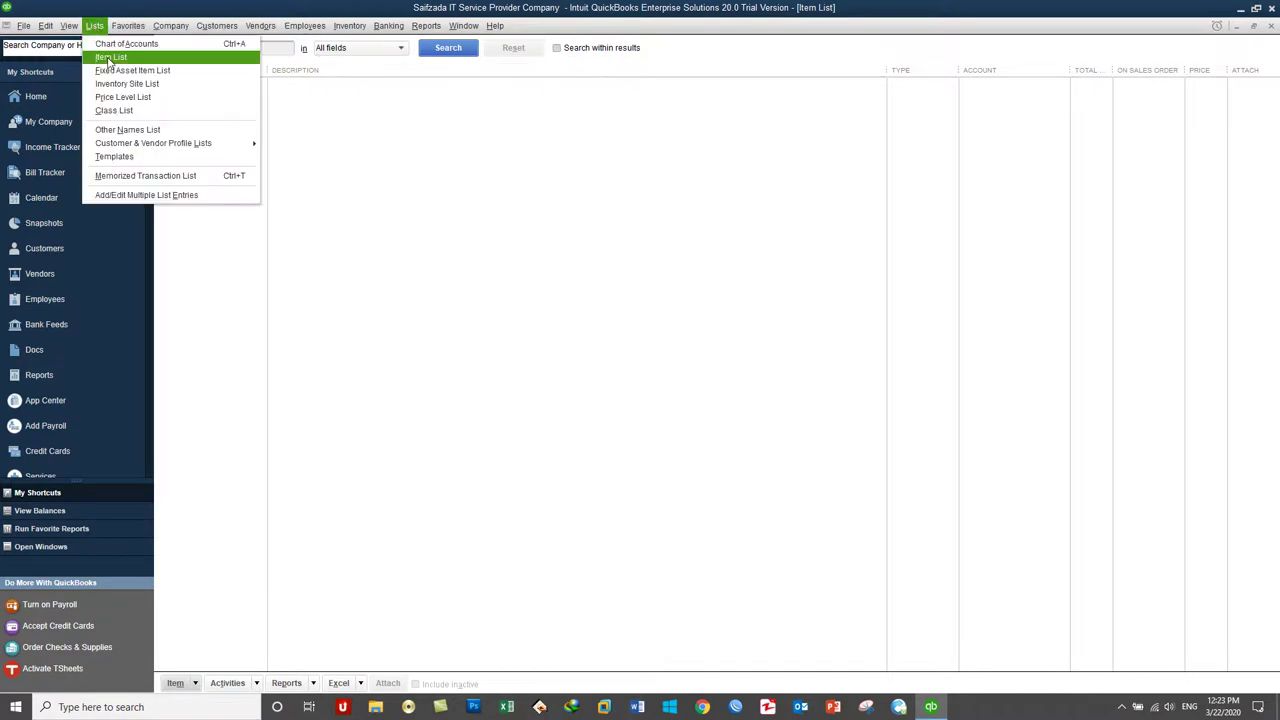
click(315, 194)
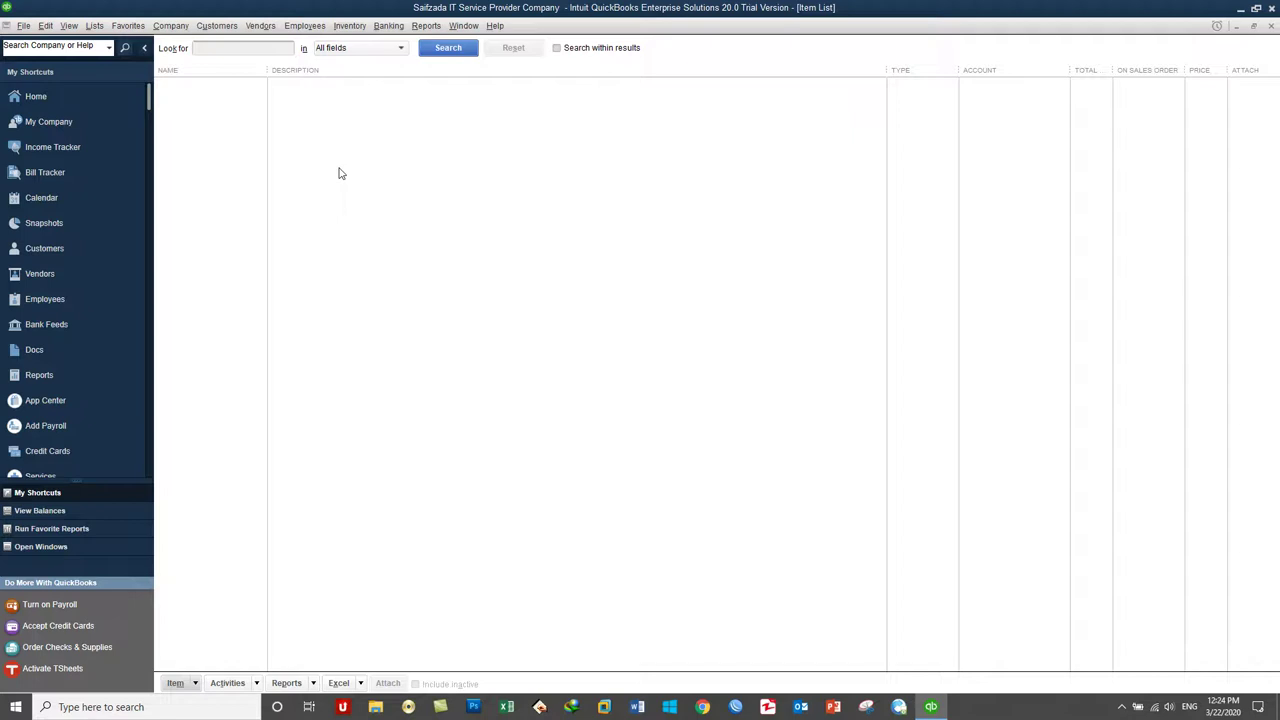
Start a new item from the Item List and choose Service as its type.
right_click(354, 130)
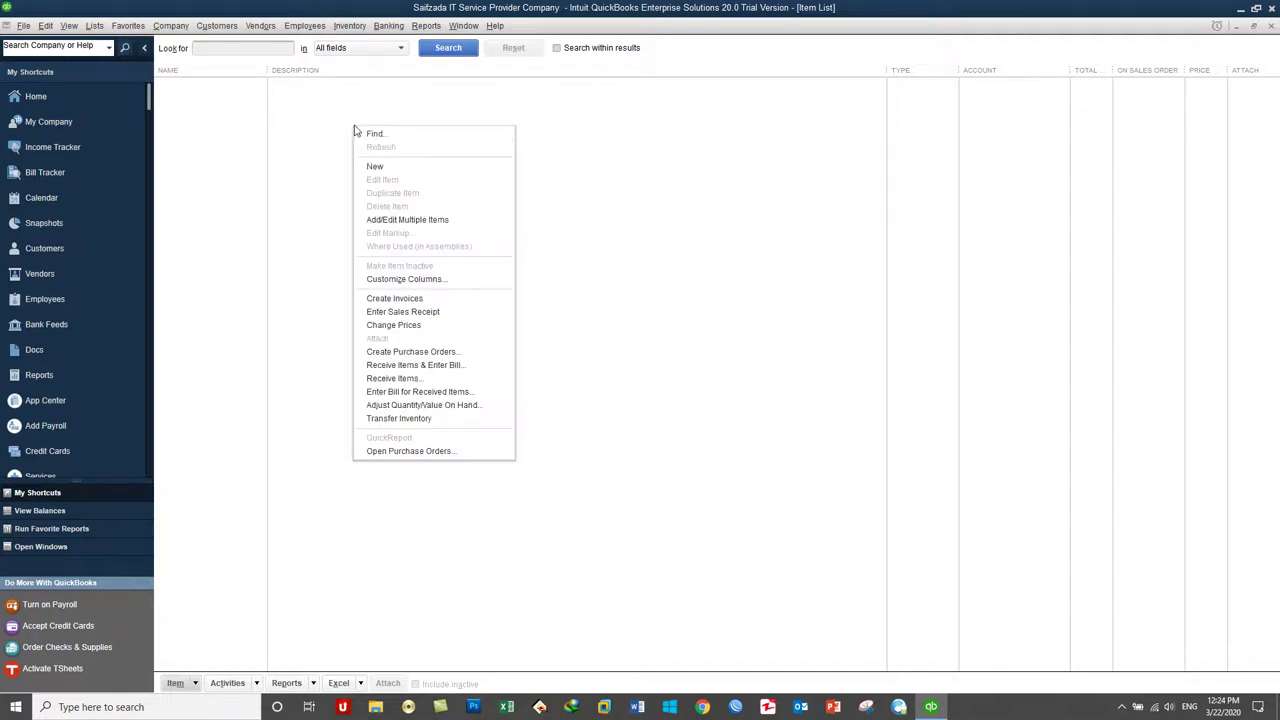
click(194, 684)
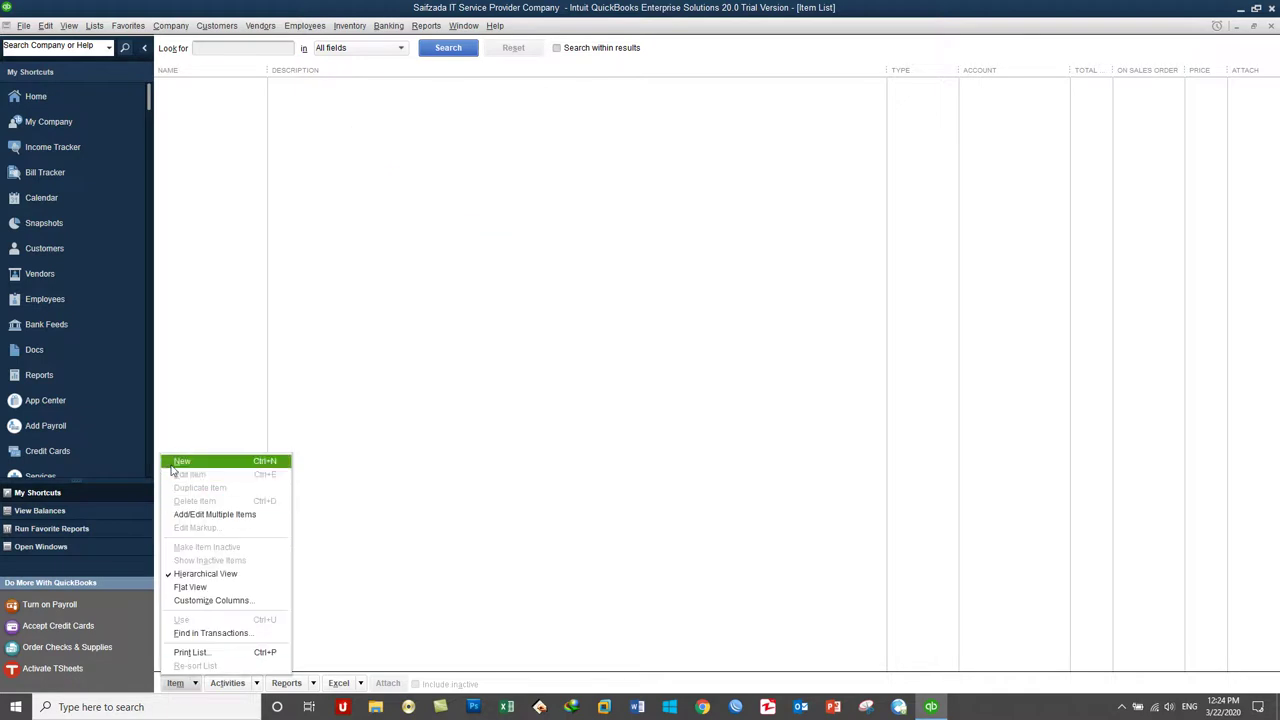
click(677, 142)
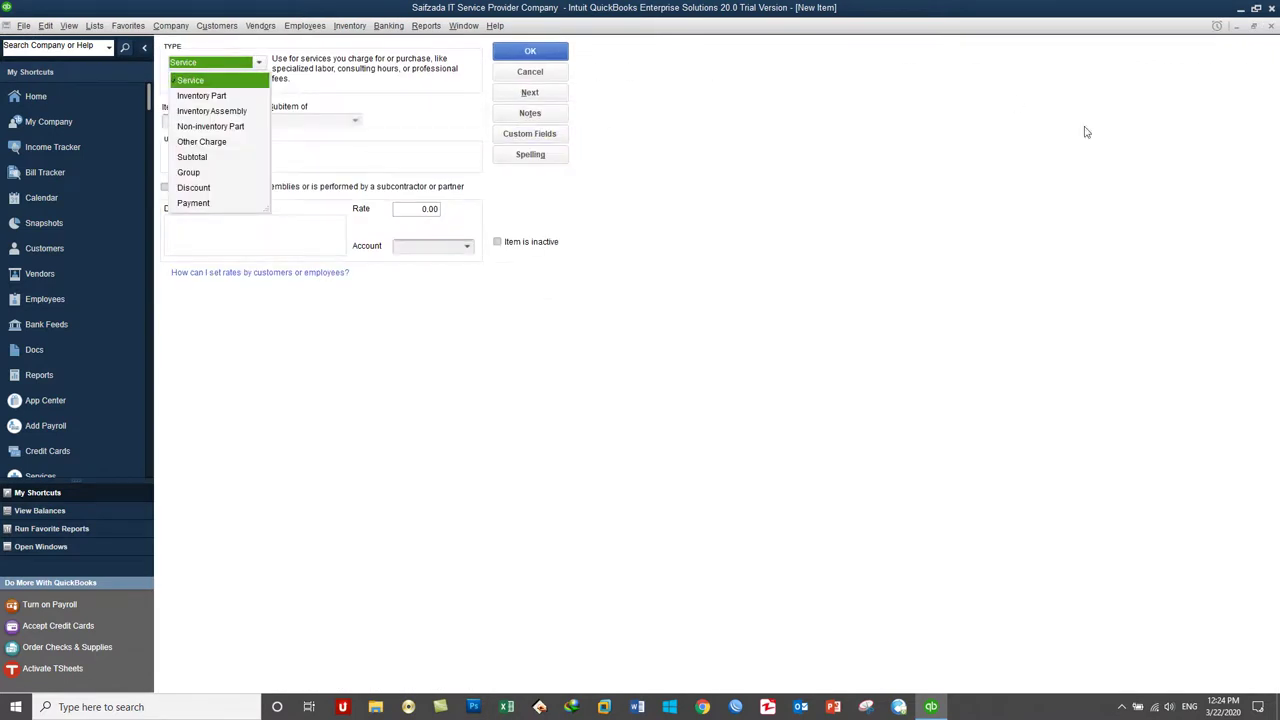
click(214, 82)
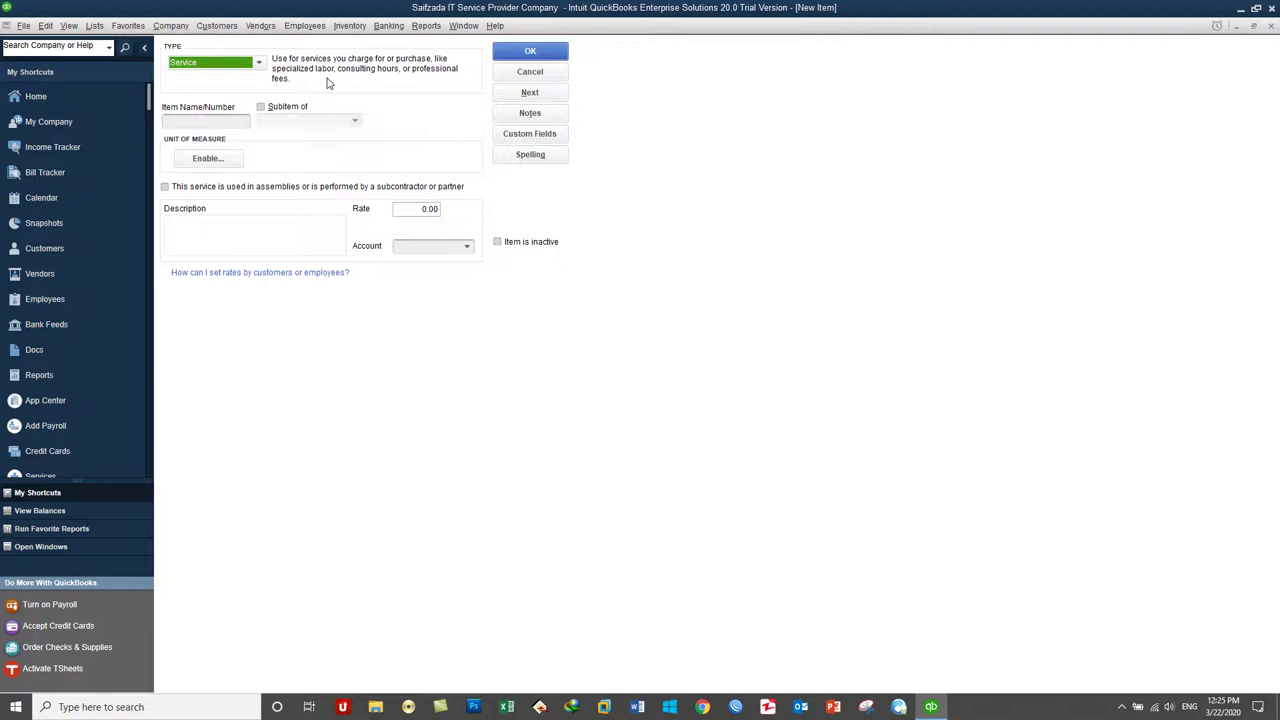
Examine the available types for the new item, keeping Service selected.
click(212, 70)
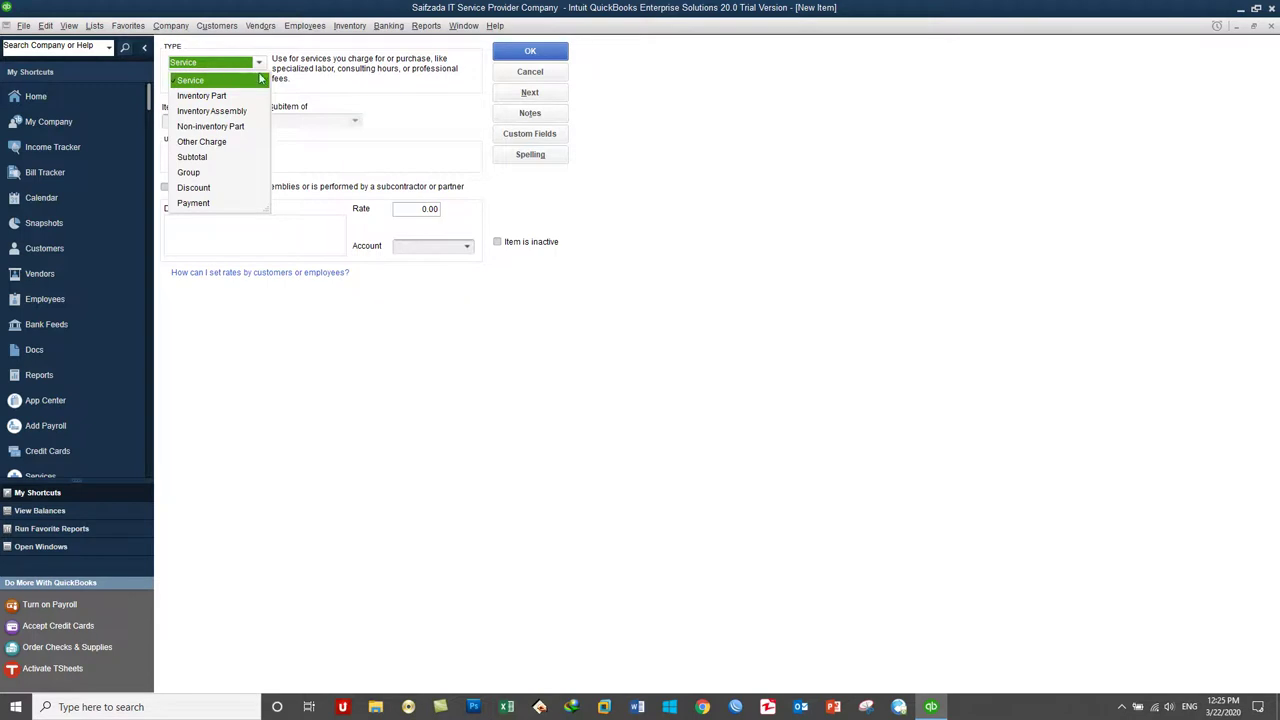
click(349, 73)
click(201, 66)
click(201, 66)
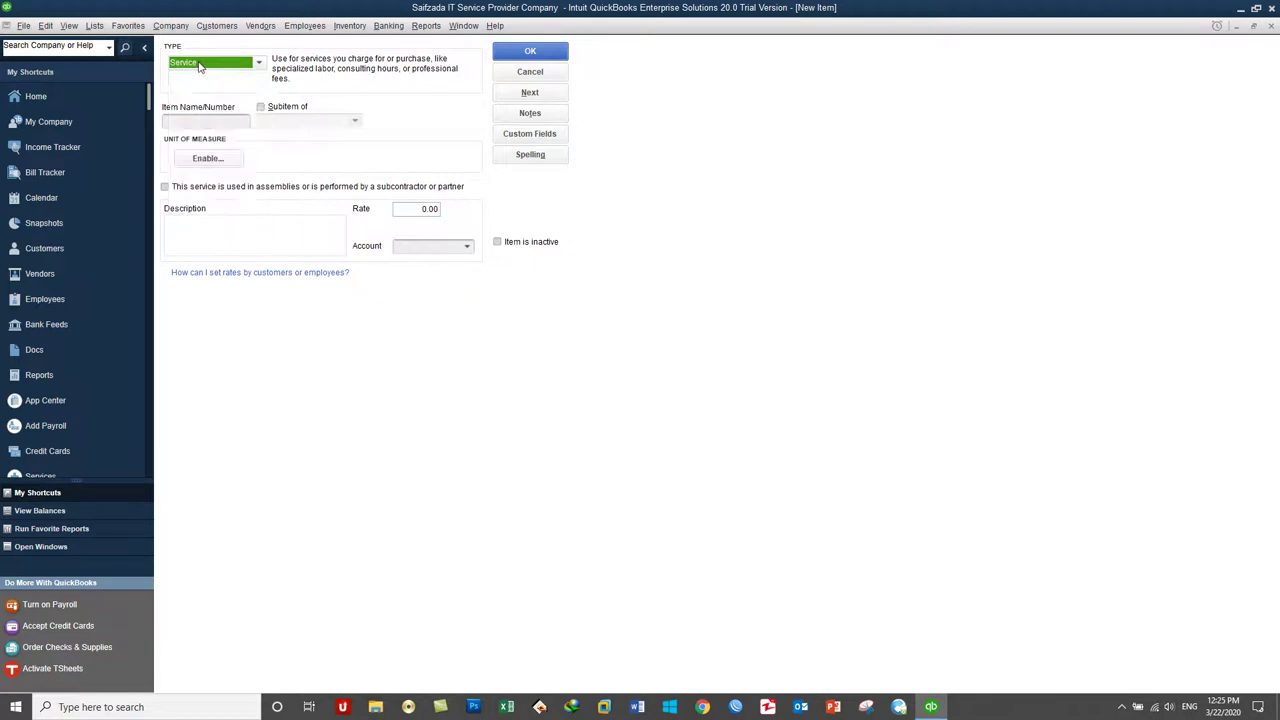
click(201, 66)
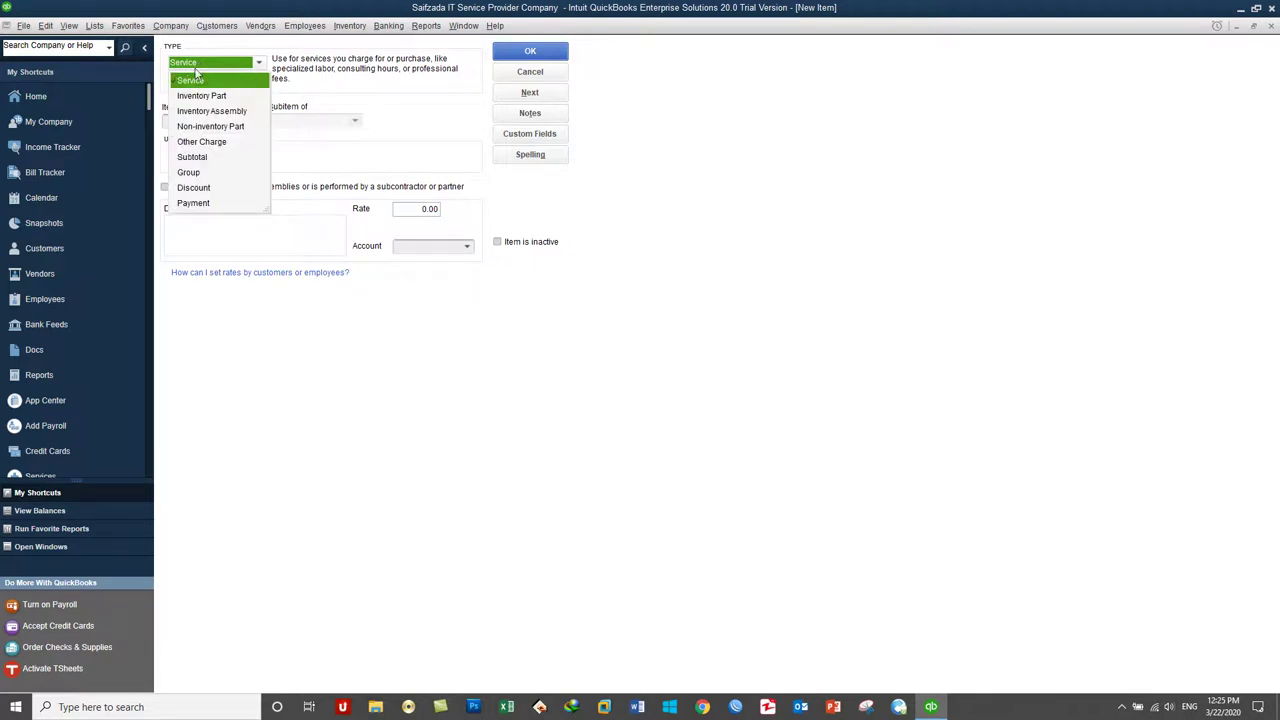
click(356, 85)
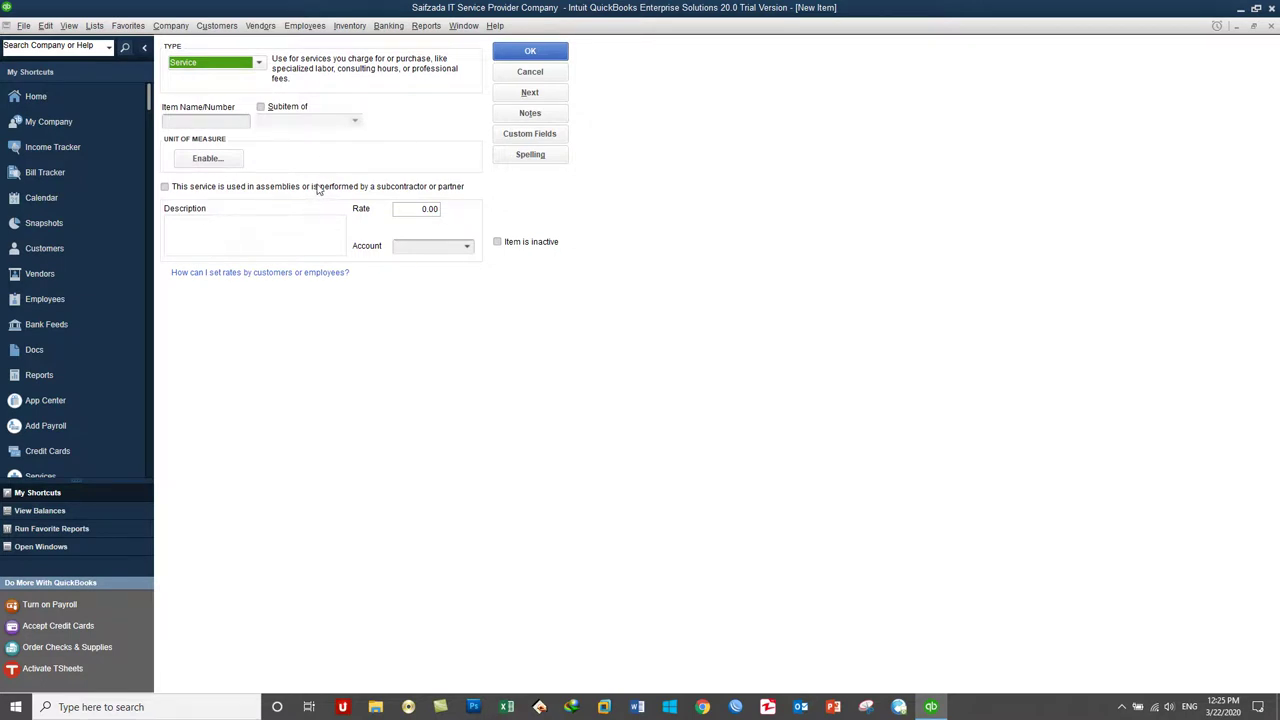
Name the new service item "Proposal Writting".
click(230, 119)
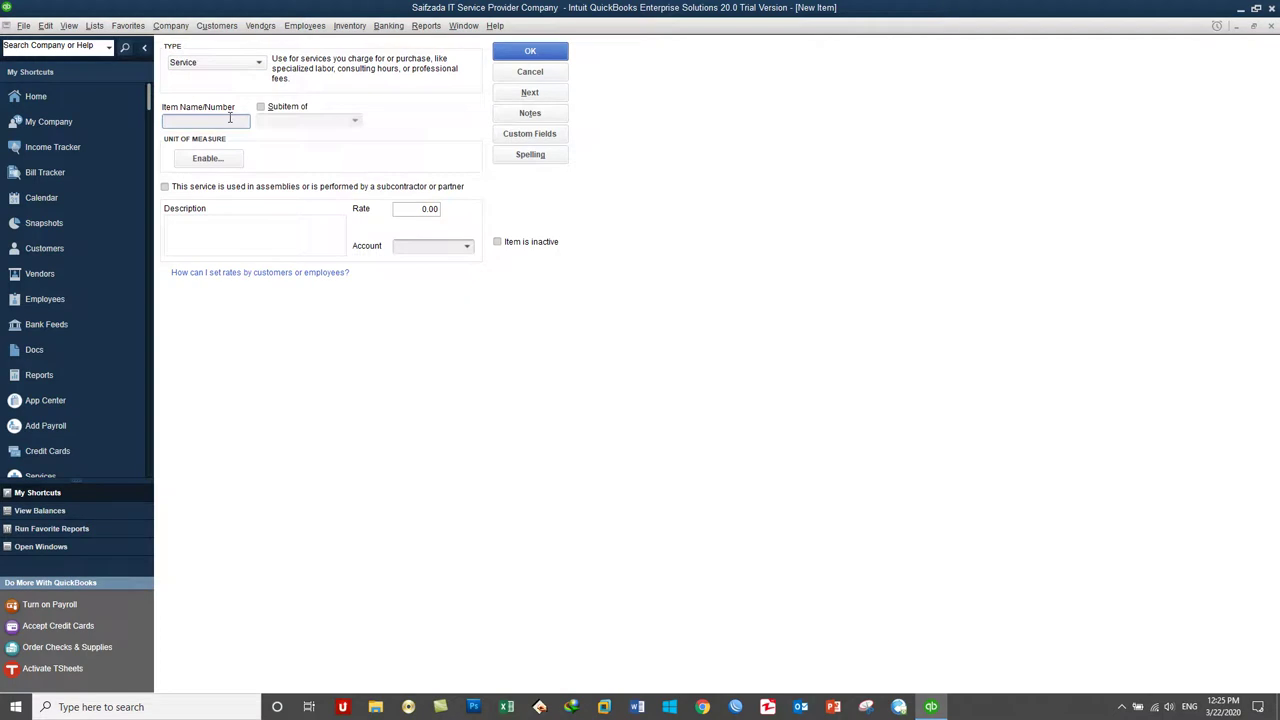
text(Proposal Writin)
key(BackSpace)
key(BackSpace)
text(ting)
drag(233, 120, 162, 122)
Enable the single unit of measure per item feature and choose Other as the unit of measure type.
click(203, 160)
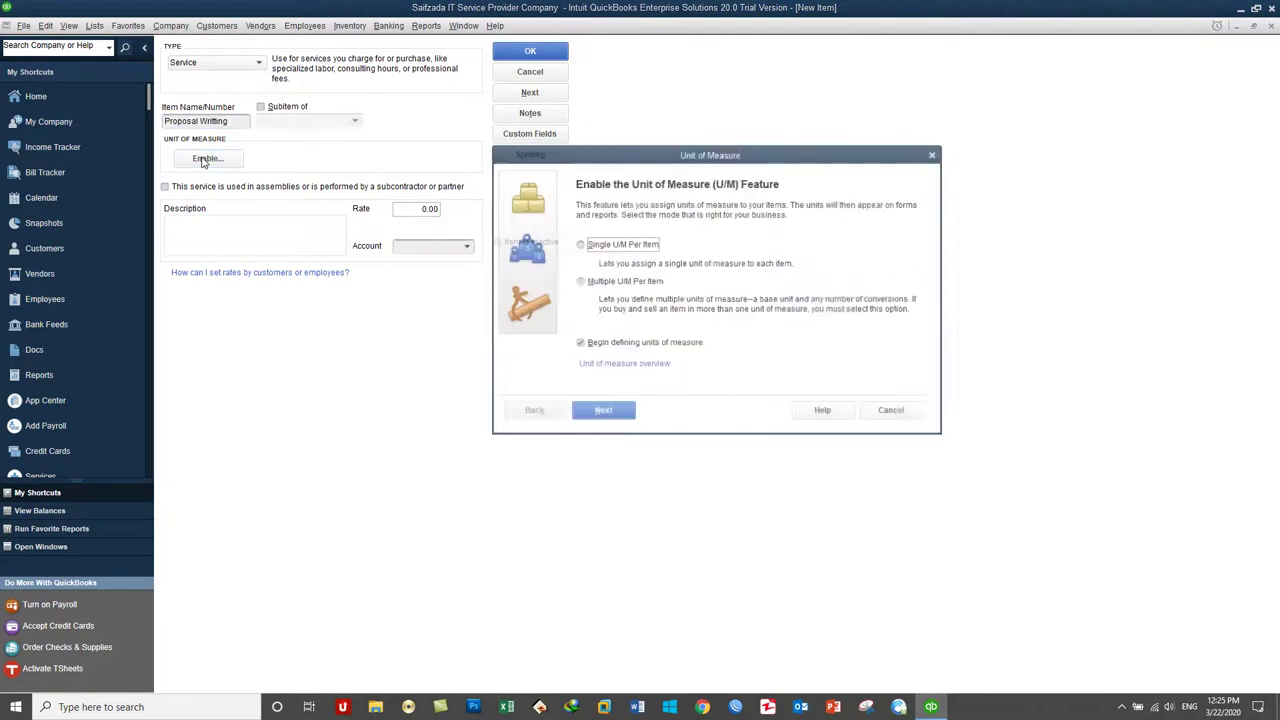
drag(663, 155, 830, 65)
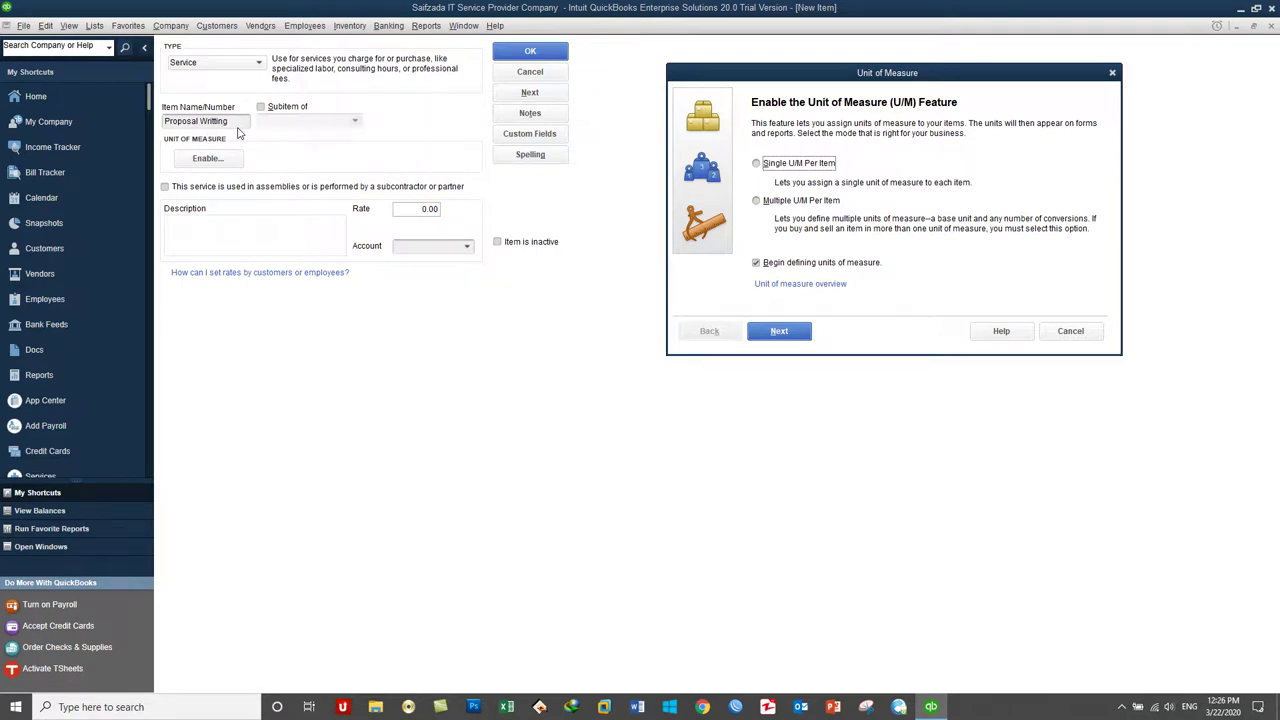
click(812, 166)
click(785, 340)
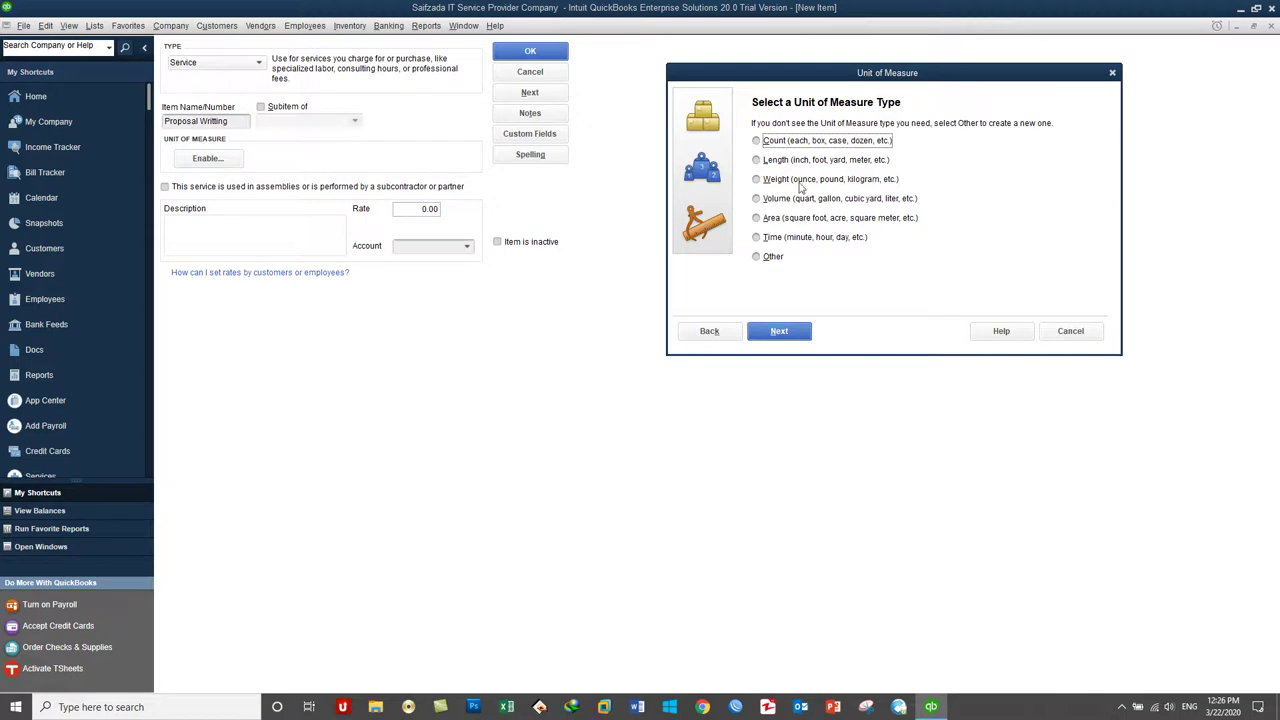
click(795, 147)
click(771, 259)
click(789, 334)
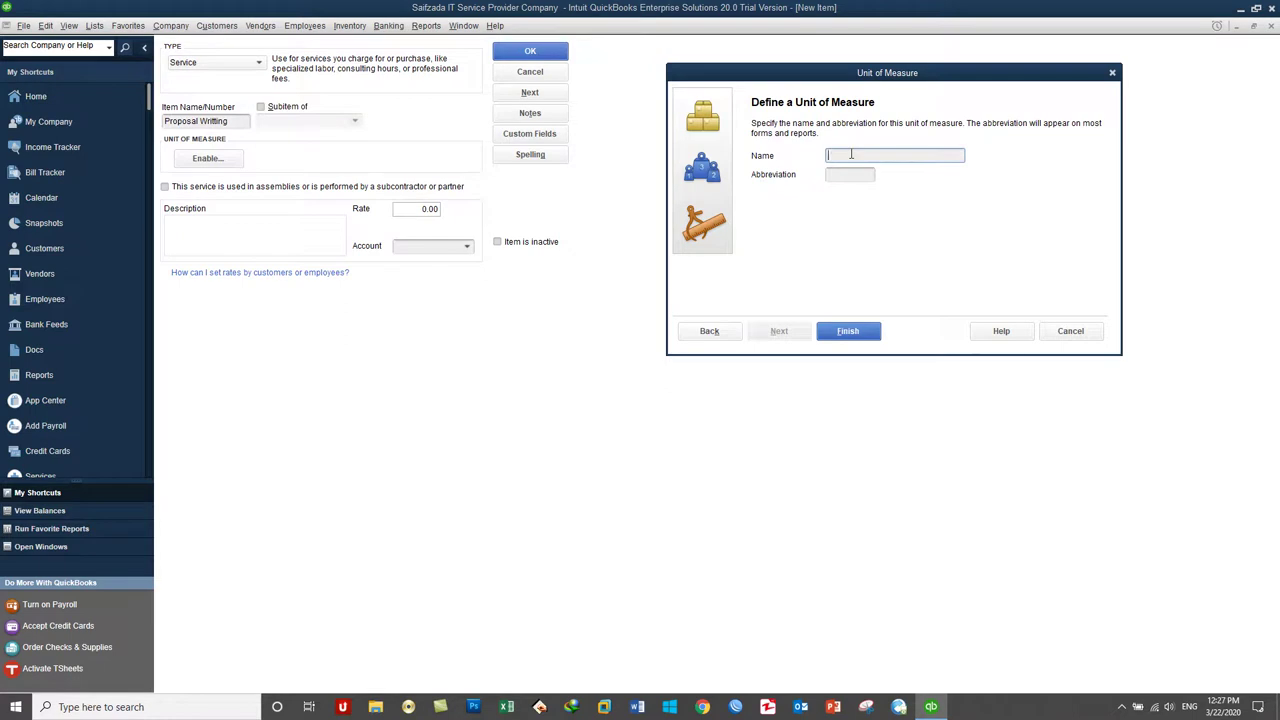
Define the unit of measure with the name Per and the abbreviation Per.
text(Per)
key(Tab)
text(PER)
key(BackSpace)
key(BackSpace)
text(er)
click(866, 331)
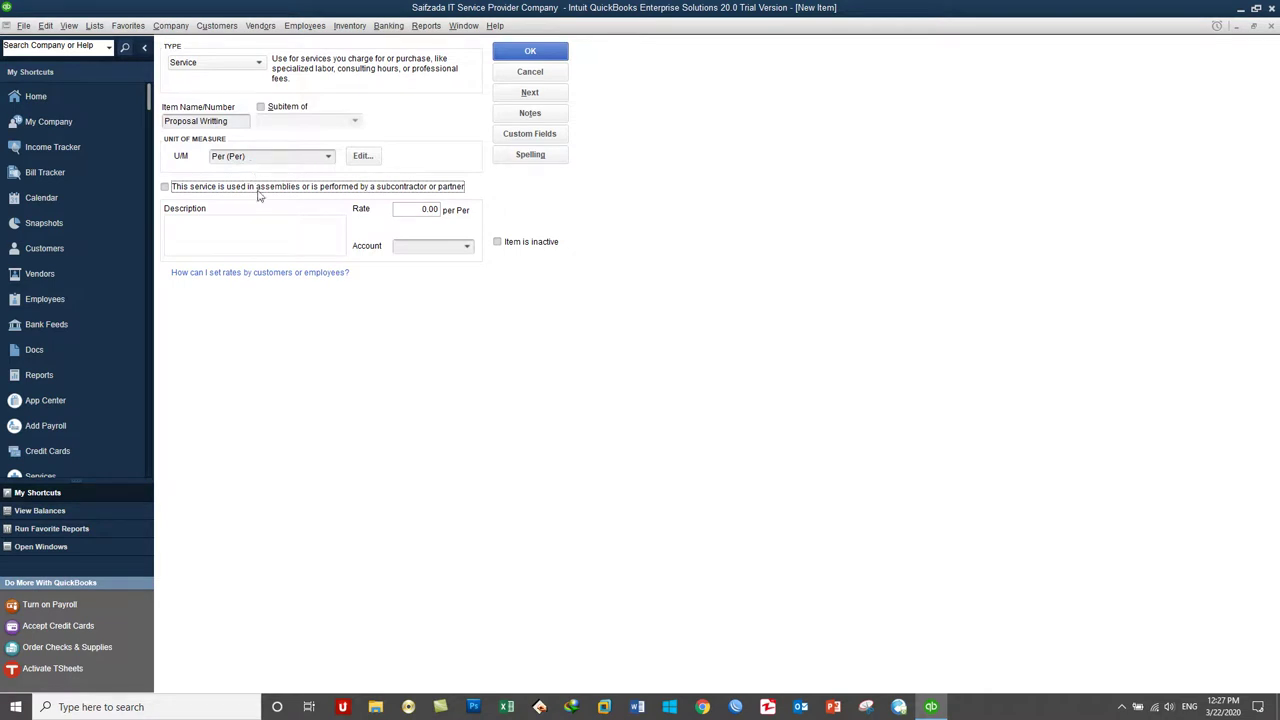
Set the Proposal Writting item's rate to 5000, leaving its description blank.
click(244, 232)
click(426, 209)
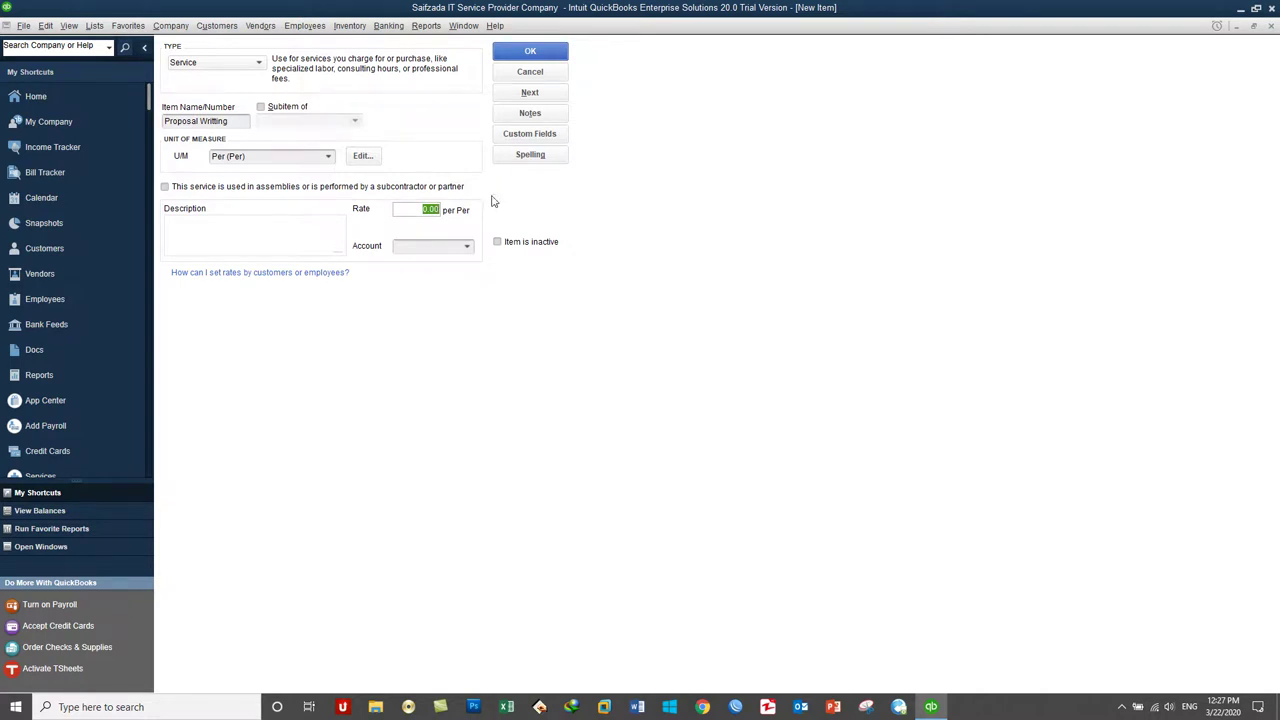
text(5000)
click(299, 235)
Create an income account named "Service income" for the Proposal Writting item and save the item.
click(470, 248)
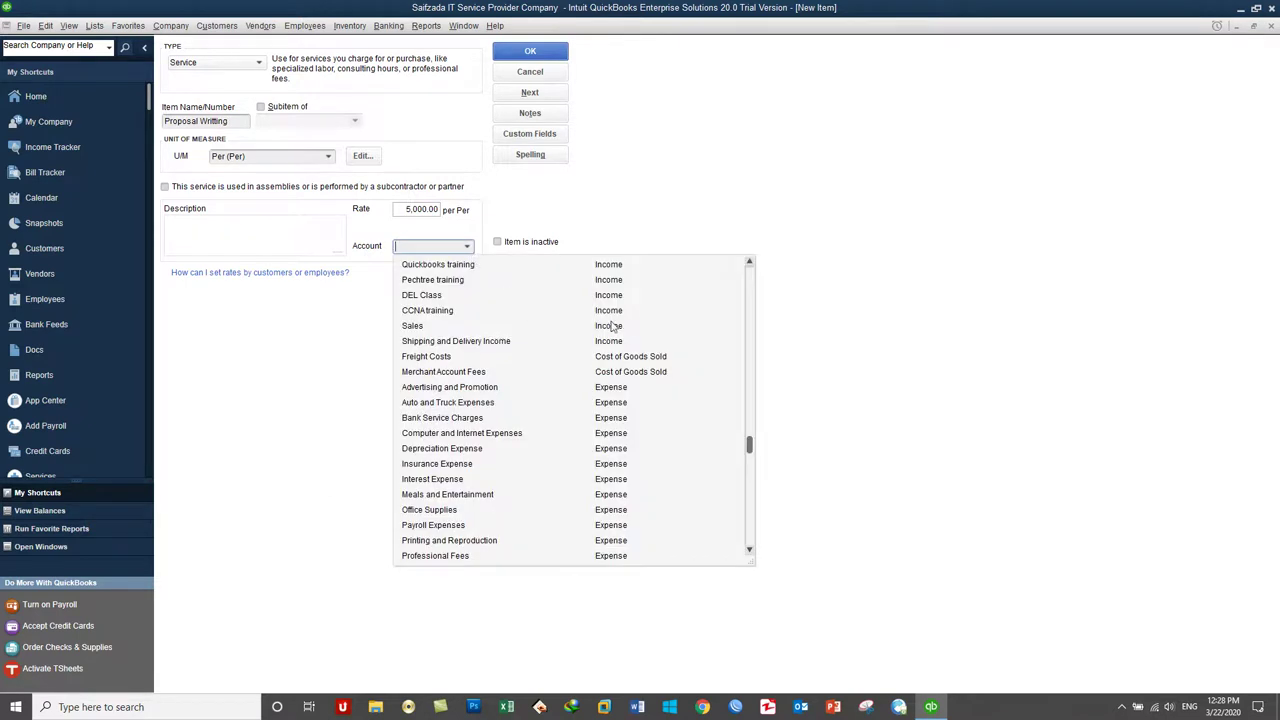
scroll(610, 325, up, 1)
scroll(610, 325, up, 2)
scroll(610, 328, down, 1)
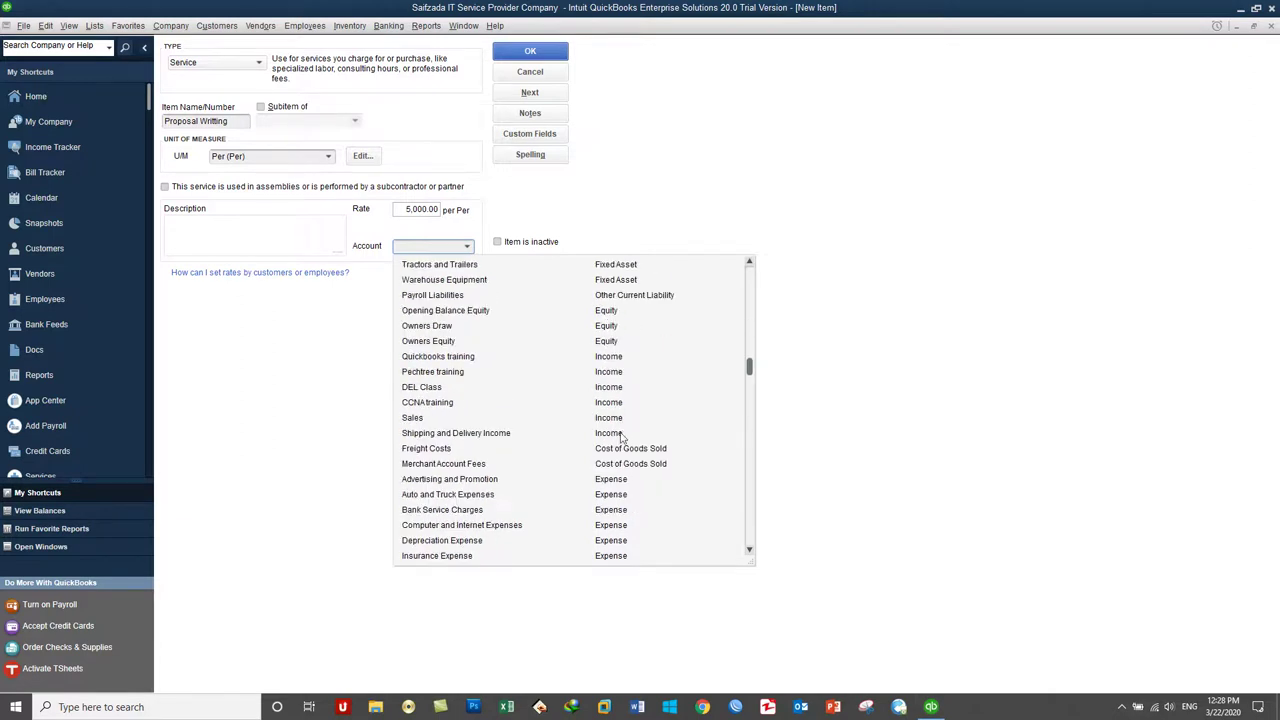
scroll(585, 370, up, 3)
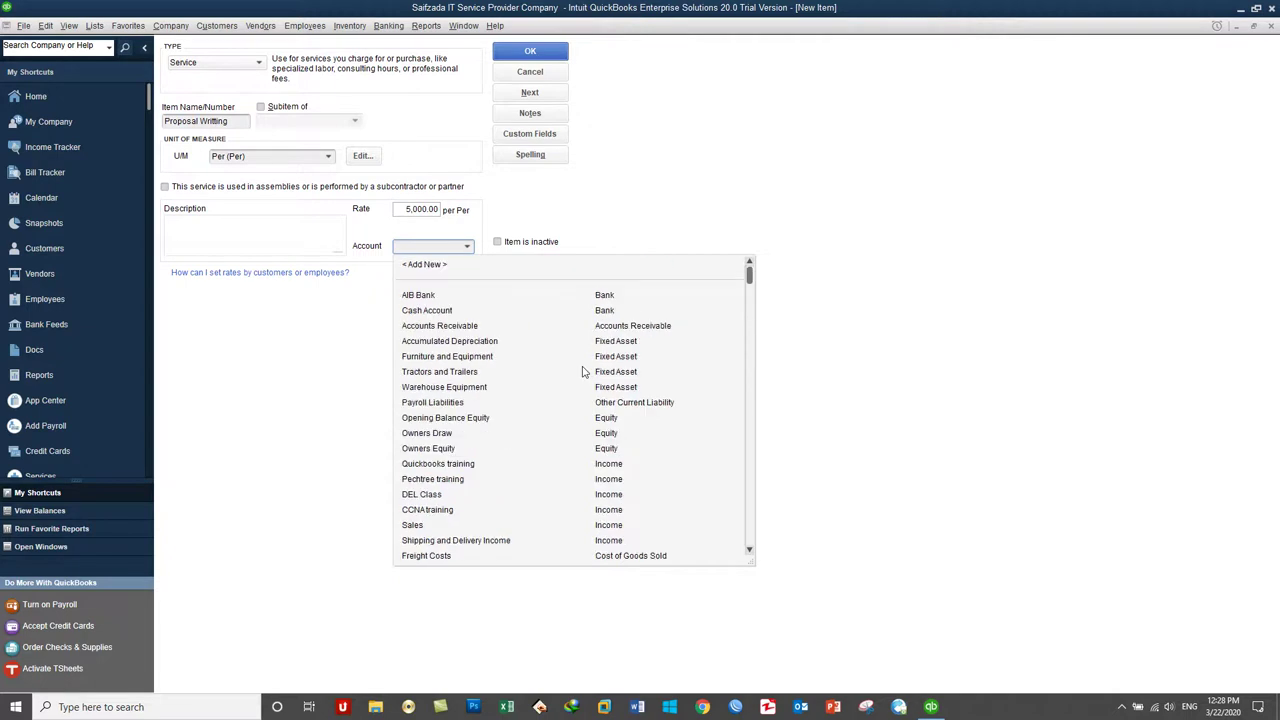
click(430, 264)
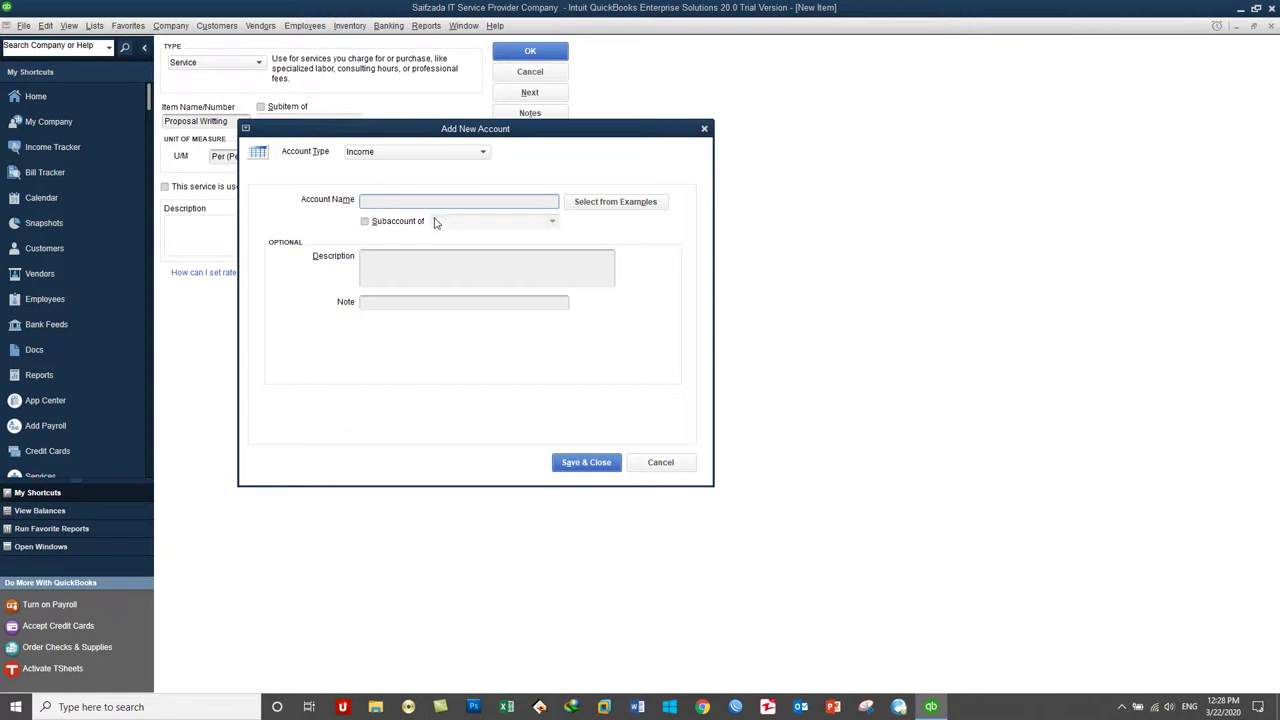
text(Service incomee)
click(586, 465)
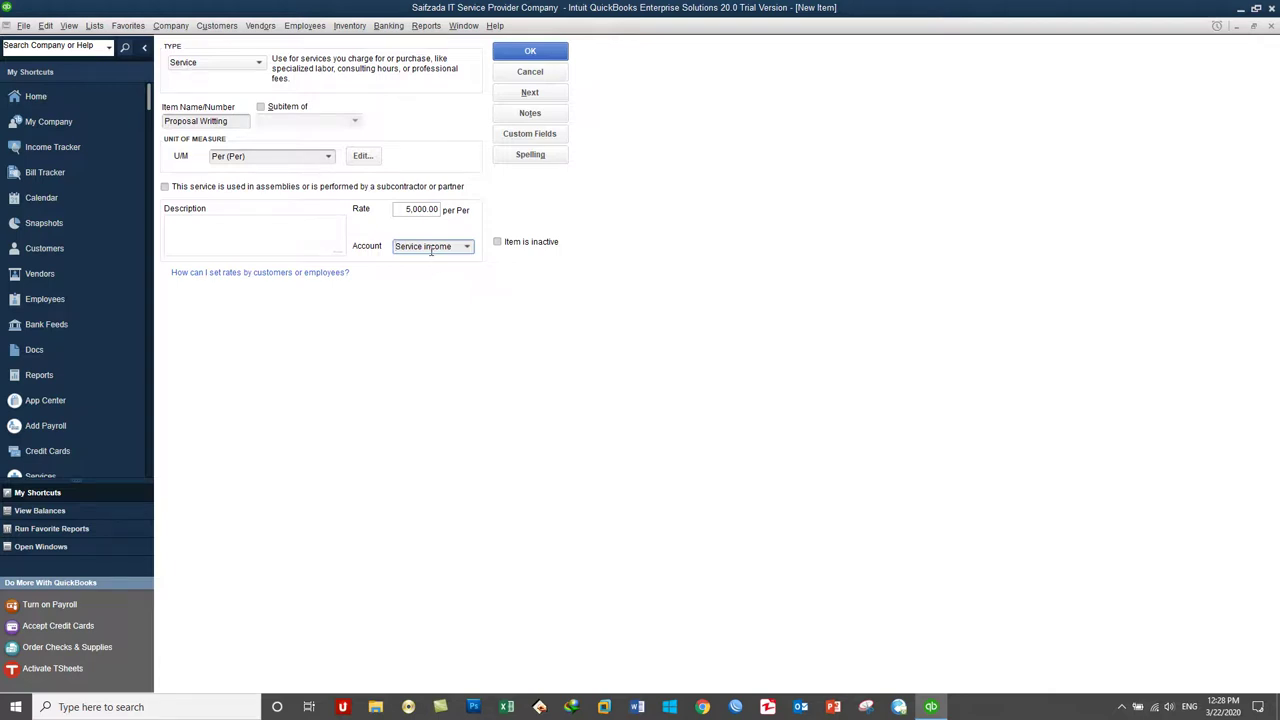
click(527, 52)
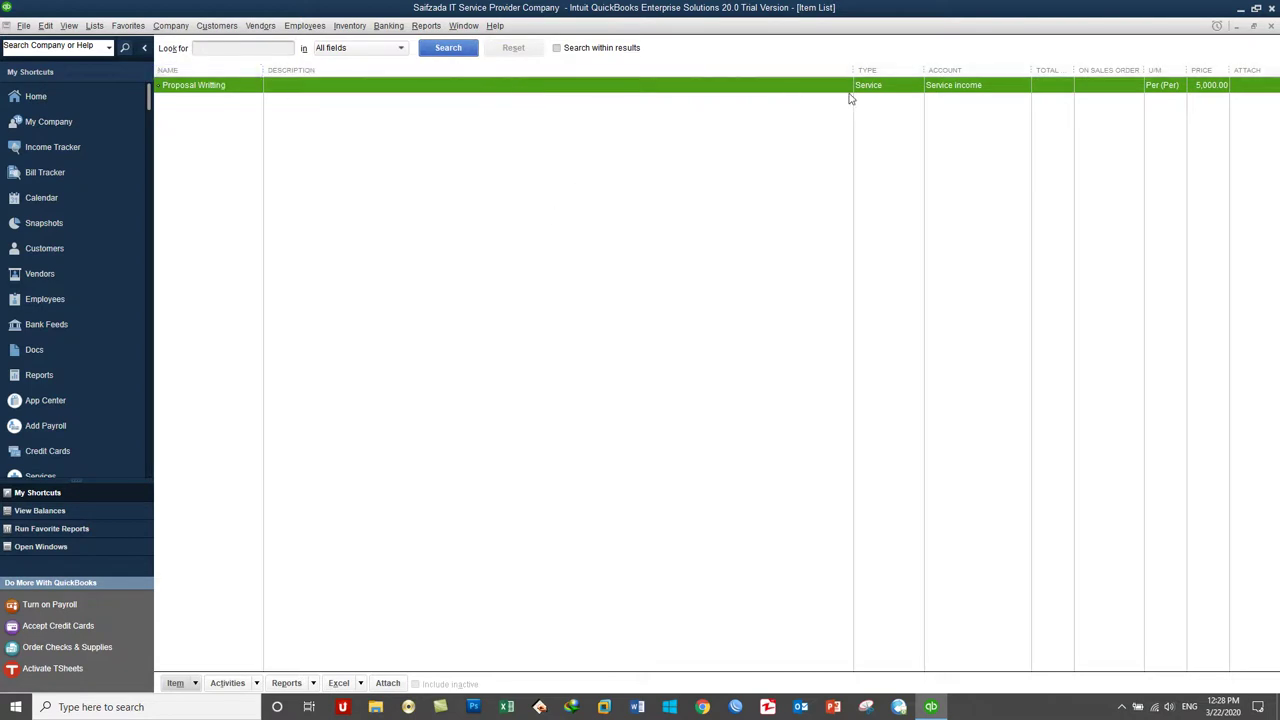
Edit the Proposal Writting item in the Item List, setting its rate to 0, and save it.
drag(855, 71, 747, 72)
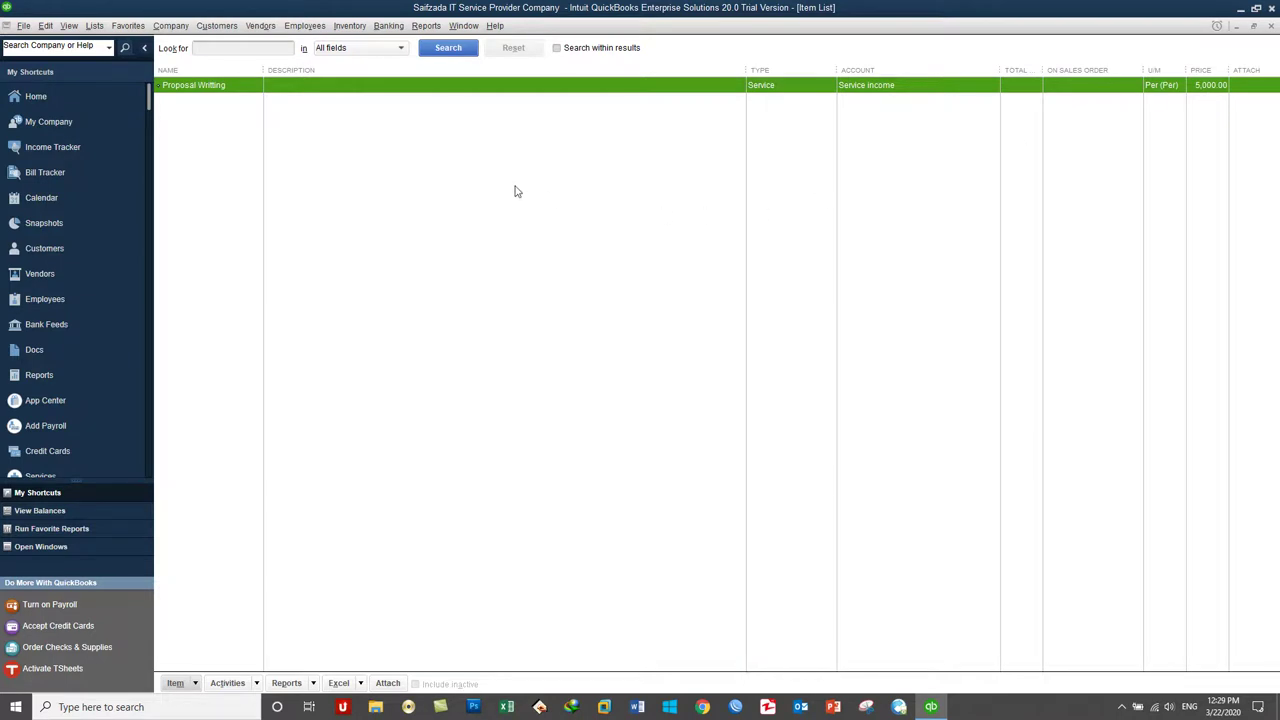
double_click(322, 88)
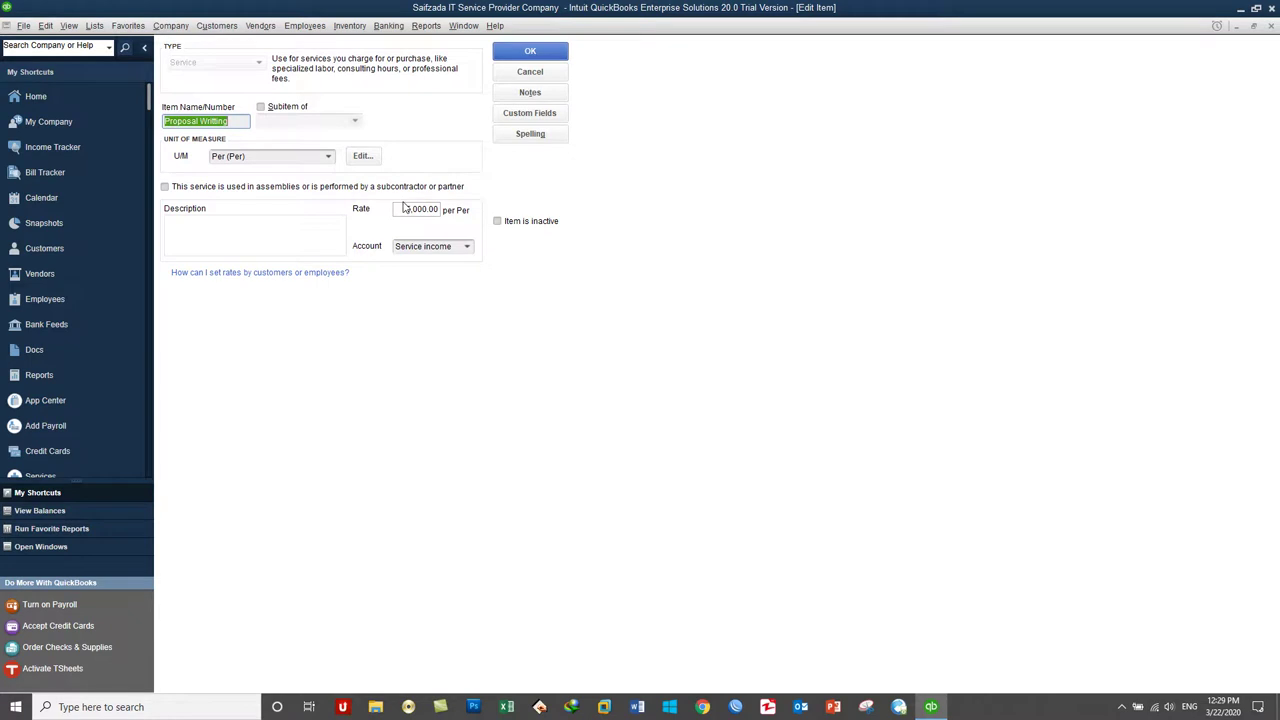
drag(405, 208, 452, 208)
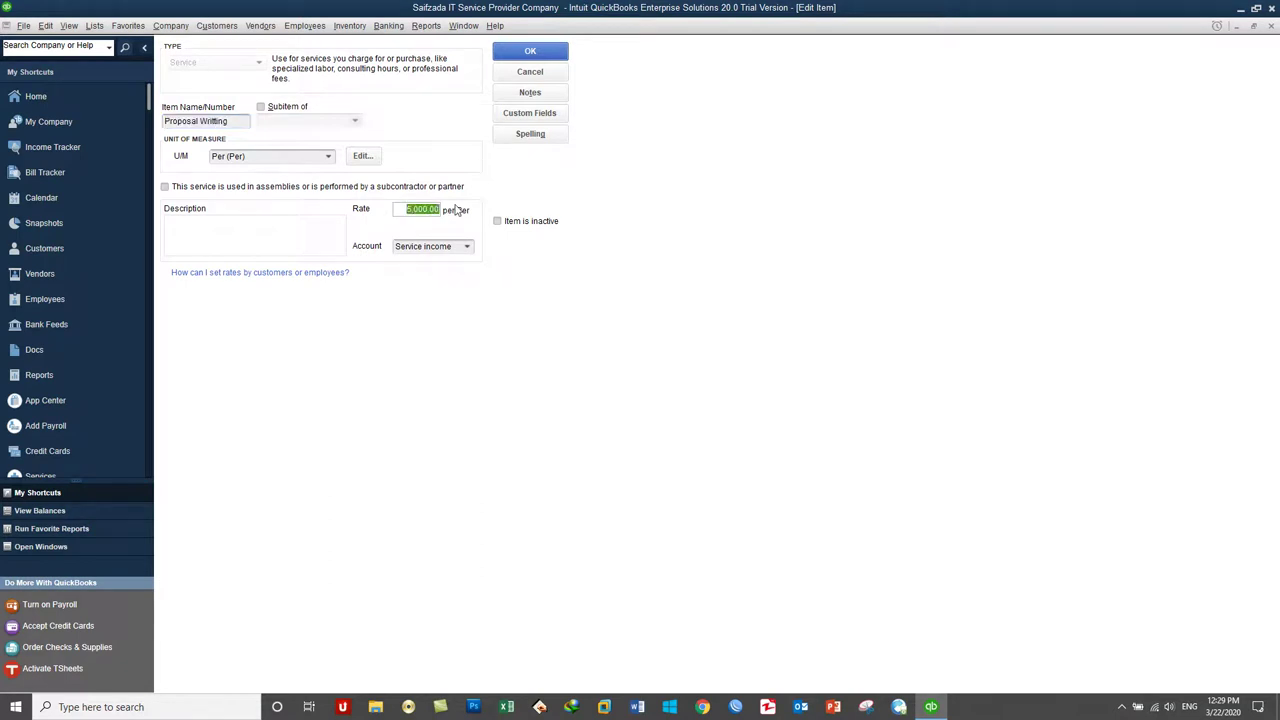
text(0)
click(521, 50)
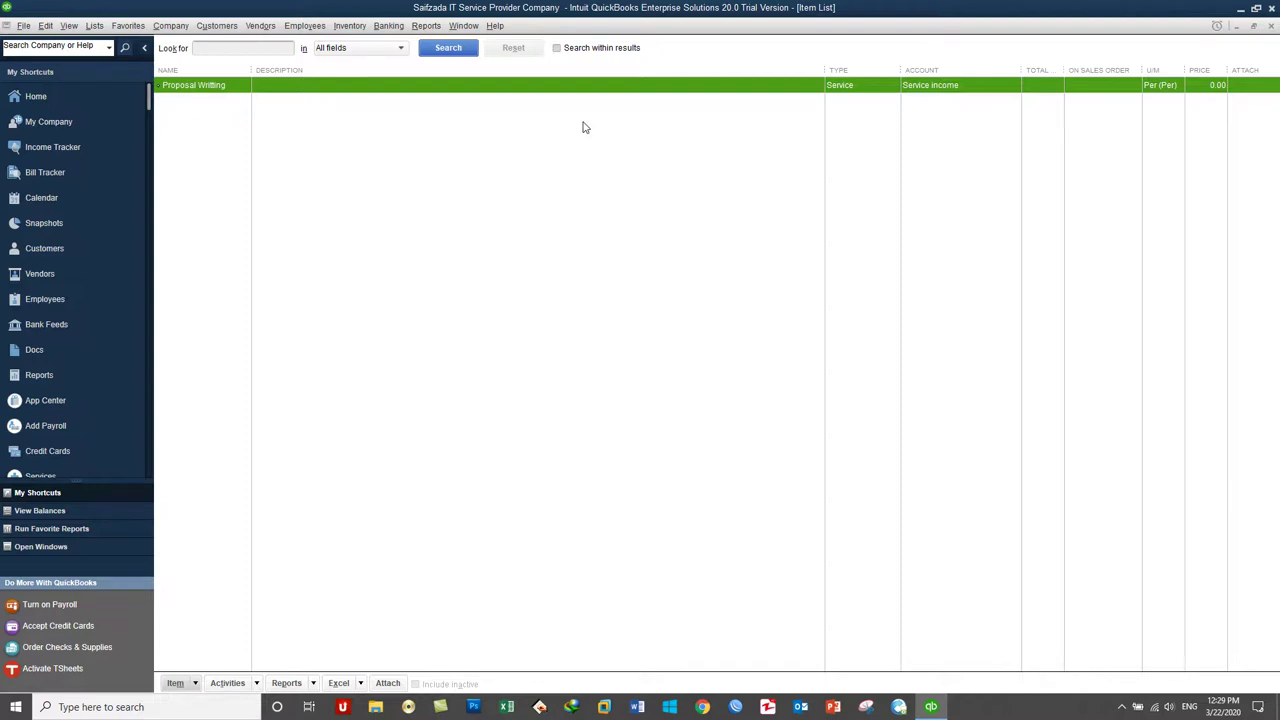
Edit the Proposal Writting item again, setting its rate to 5000, and save it.
right_click(640, 90)
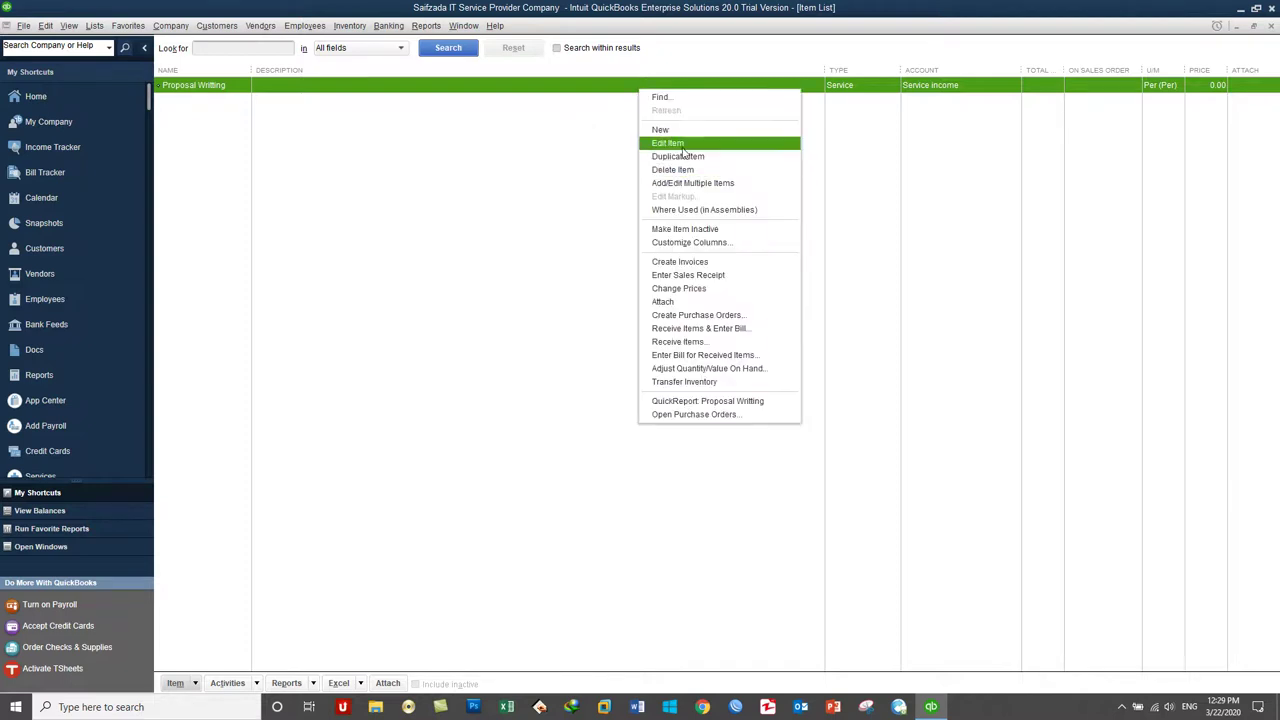
click(682, 146)
drag(404, 208, 512, 208)
text(5000)
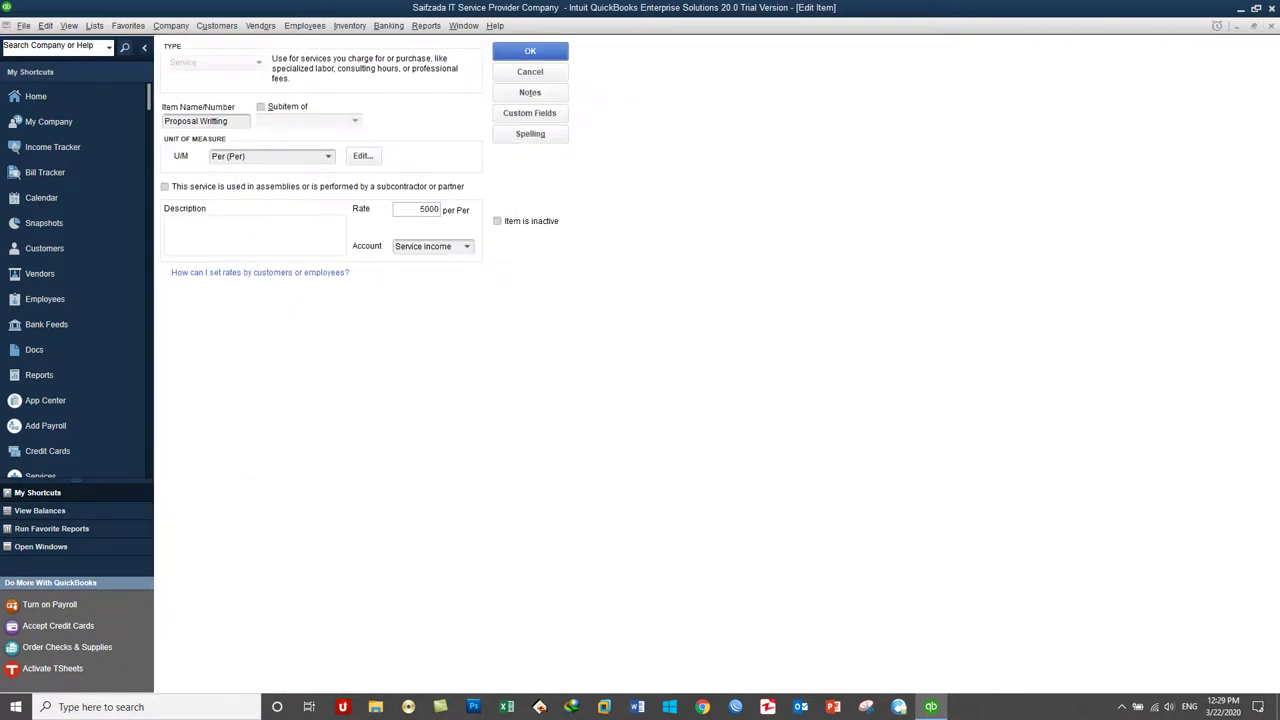
key(Tab)
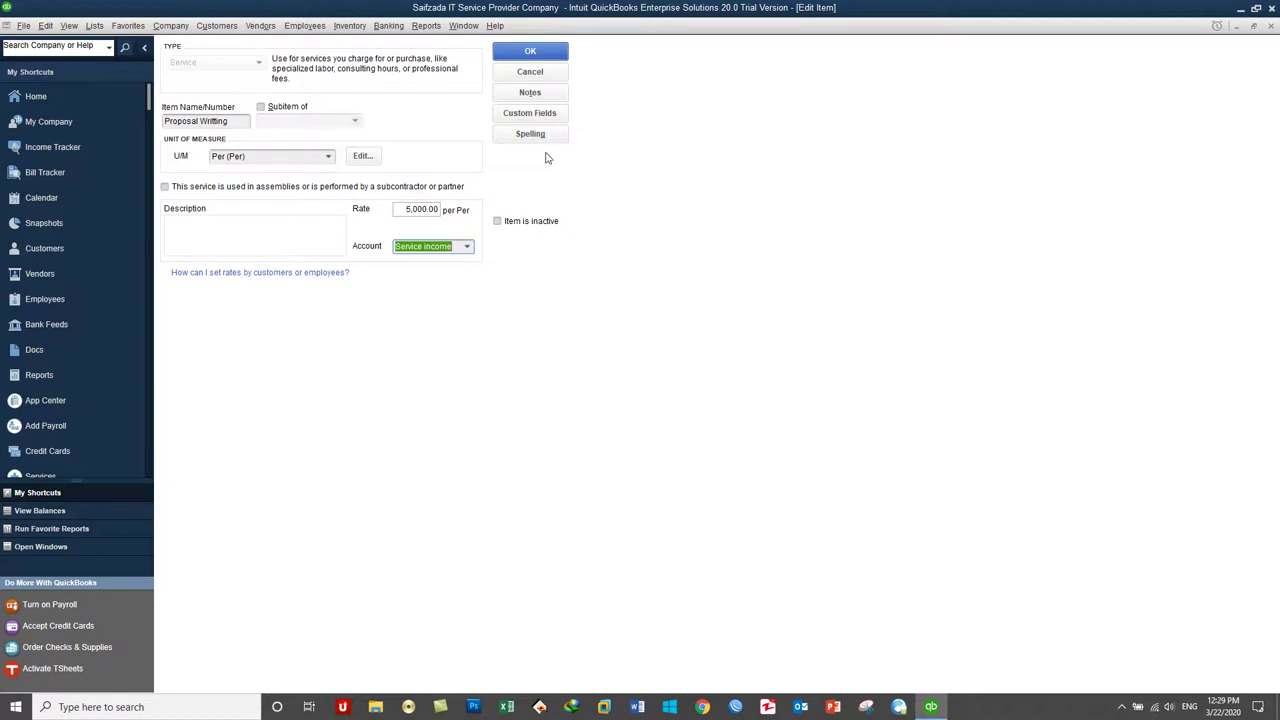
click(541, 51)
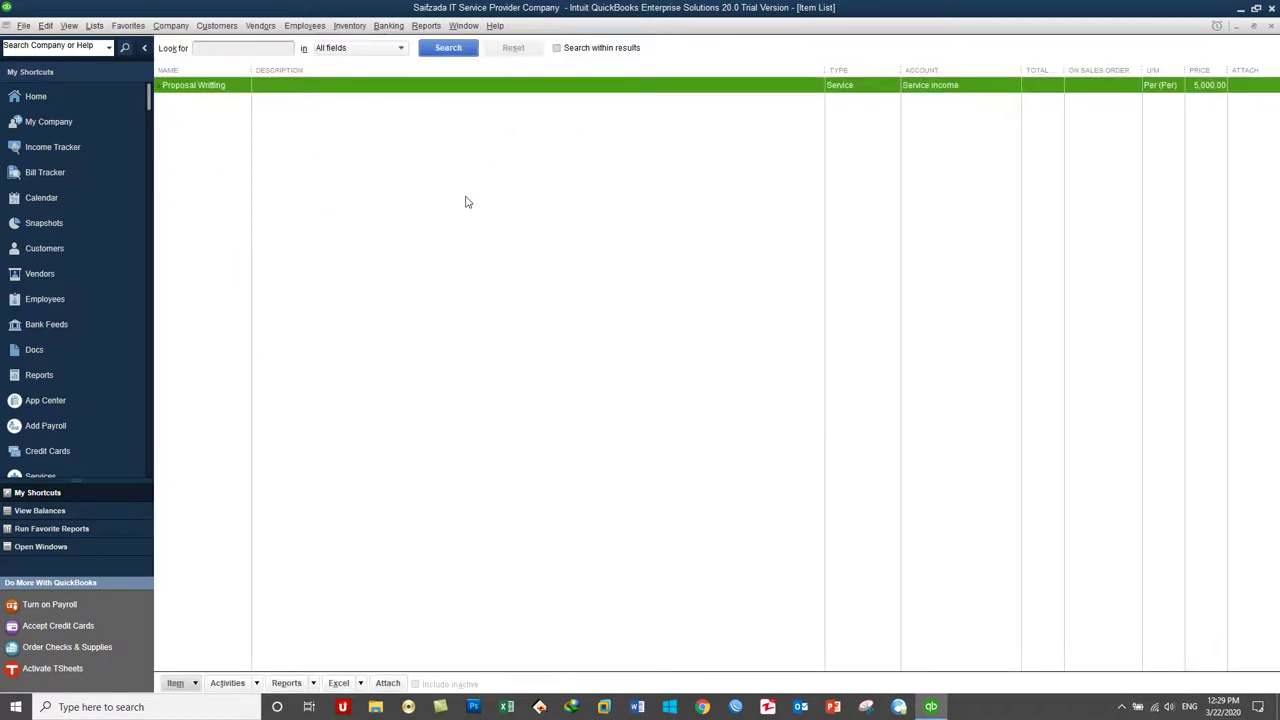
Start another new item of type Service and name it "Domain Registration".
key(ctrl+n)
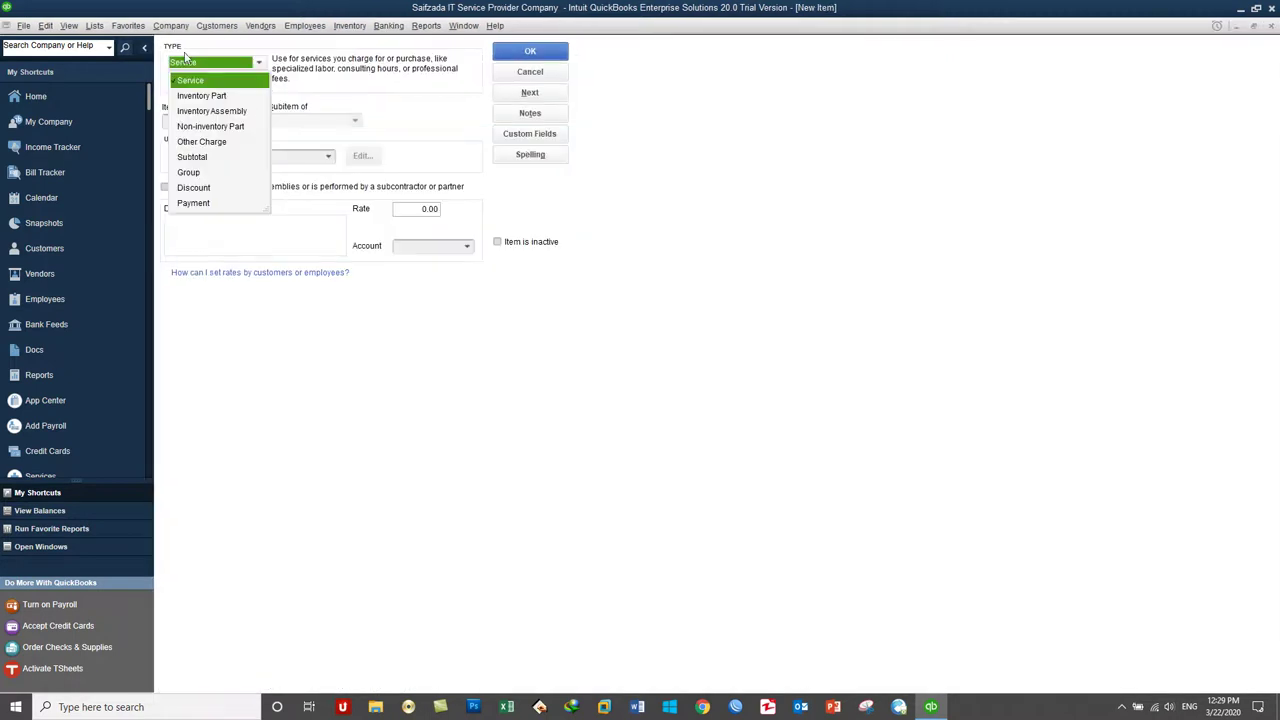
click(190, 80)
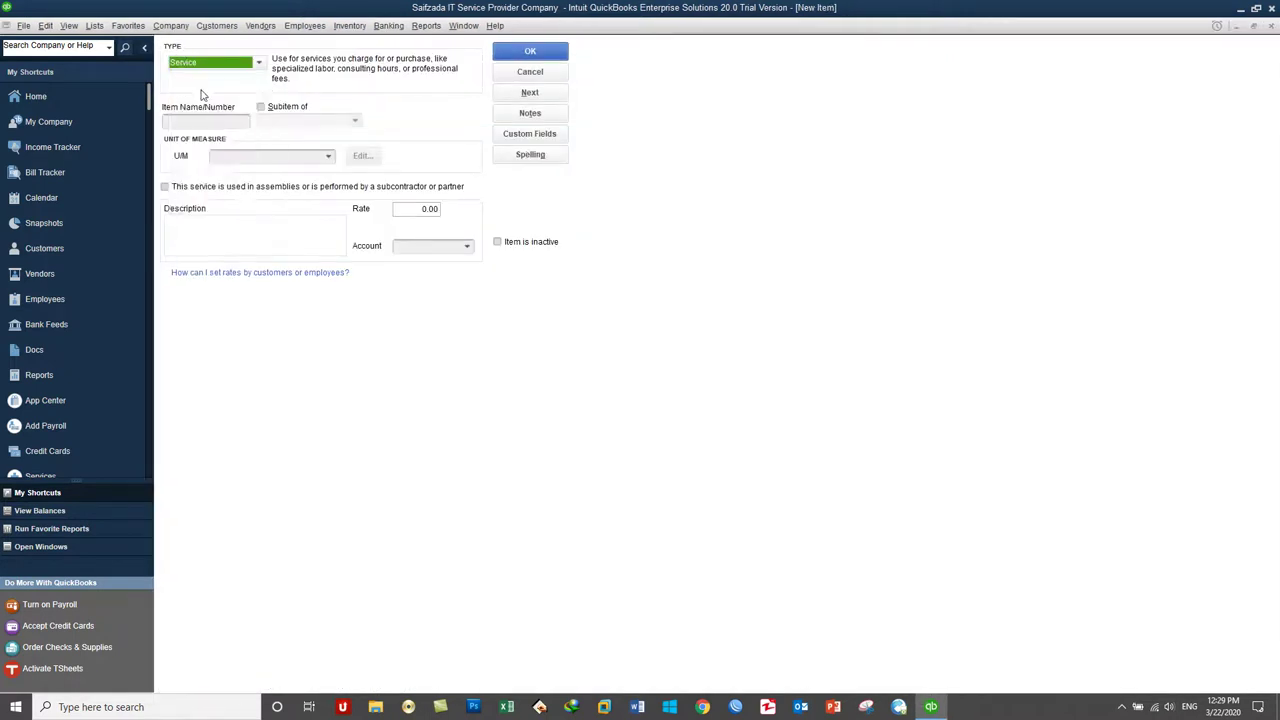
click(200, 121)
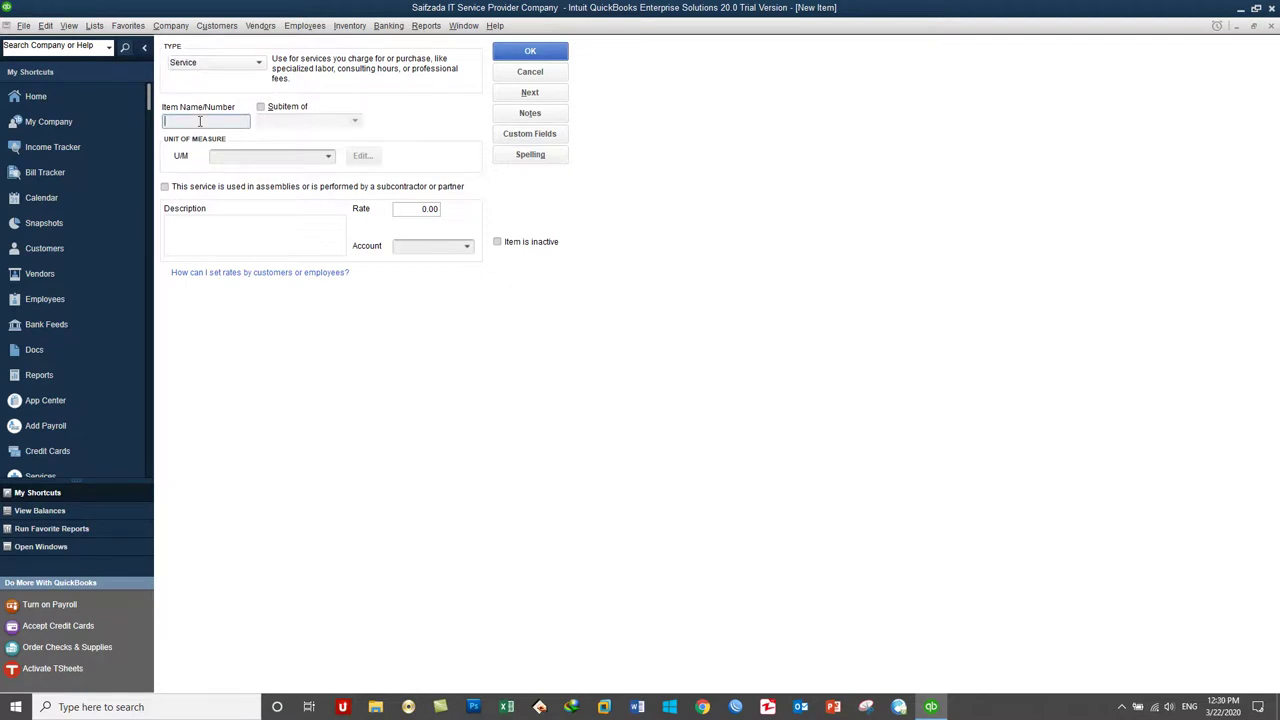
text(Domain)
key(BackSpace)
text(Registration)
Add the Count unit of measure Each (ea) and assign it to the Domain Registration item.
click(327, 159)
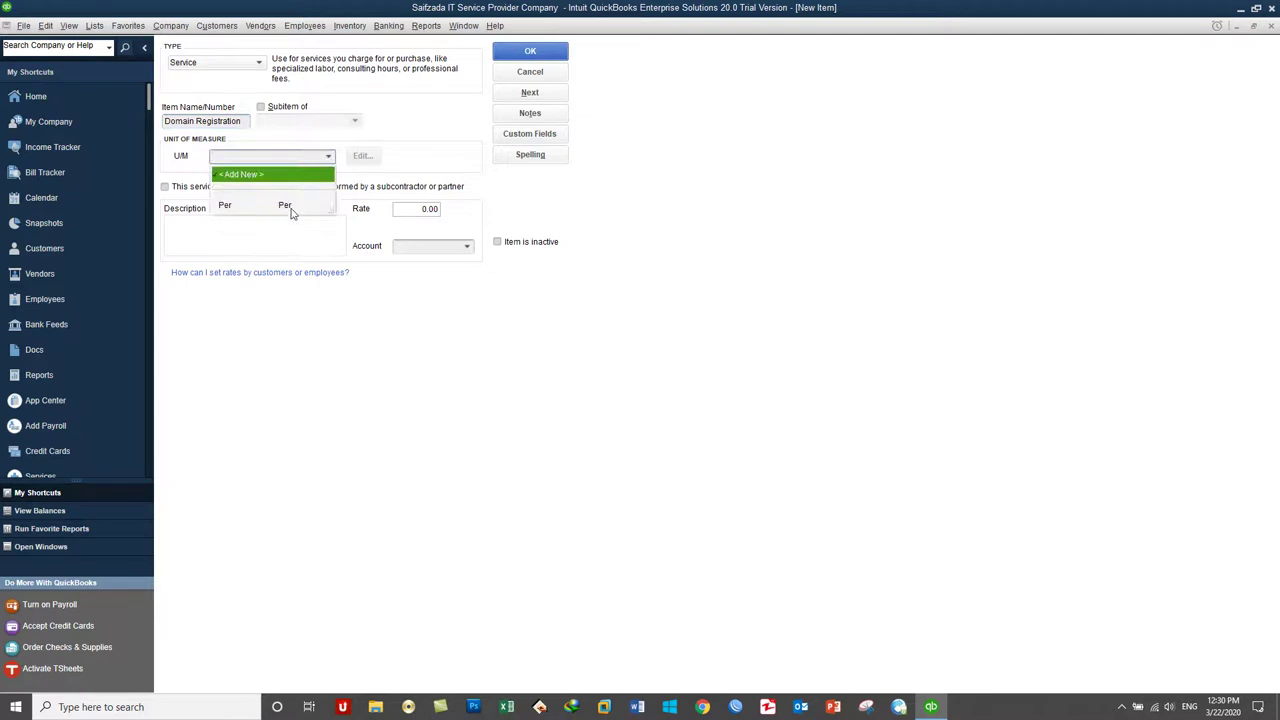
click(290, 206)
click(328, 157)
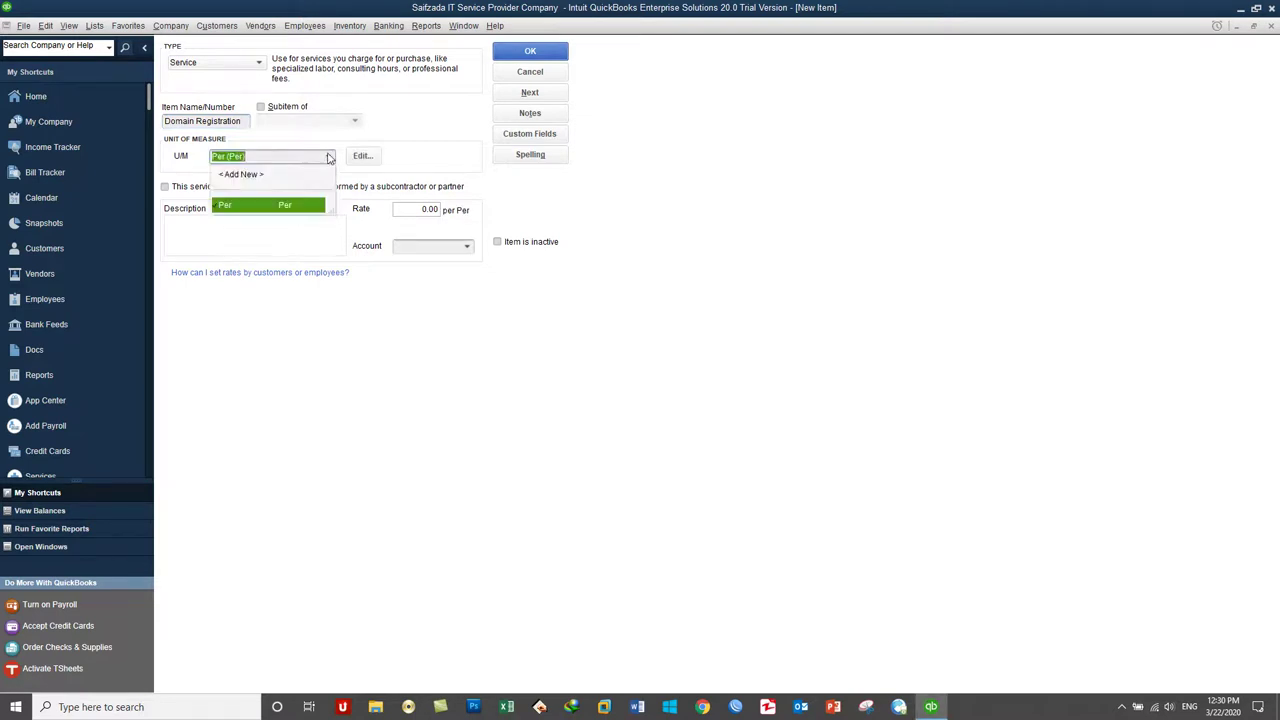
click(267, 176)
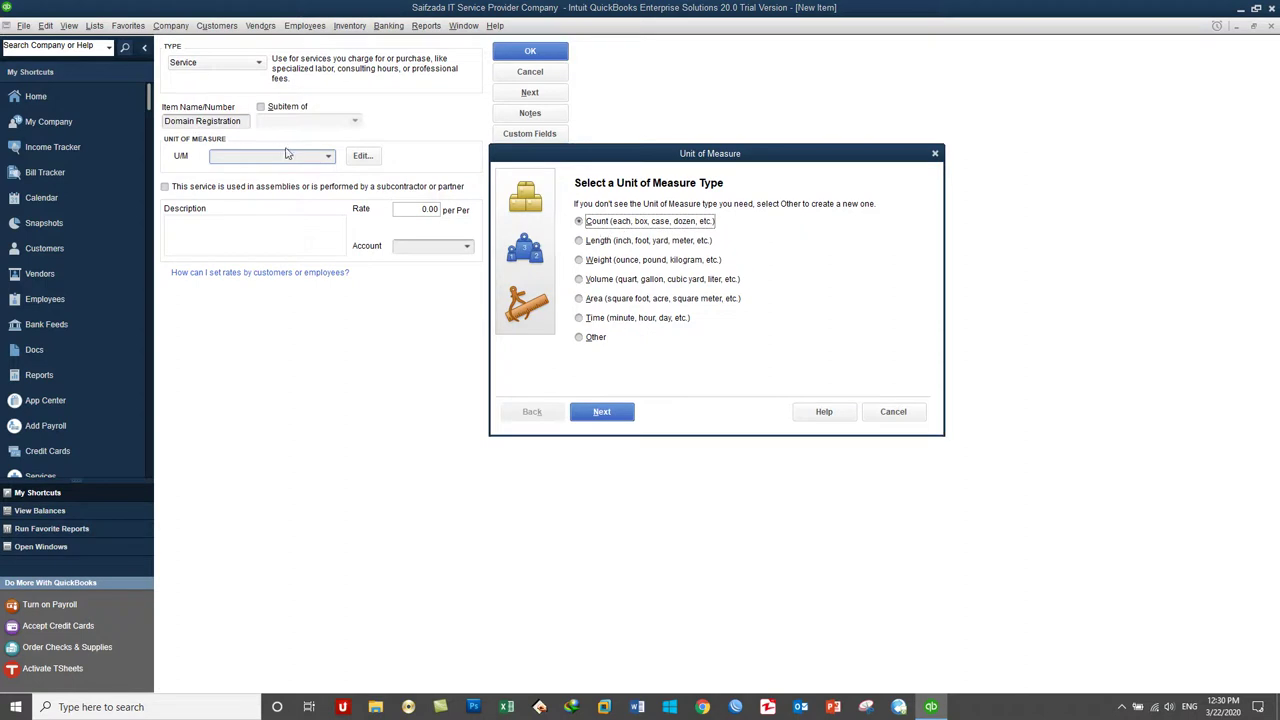
click(610, 413)
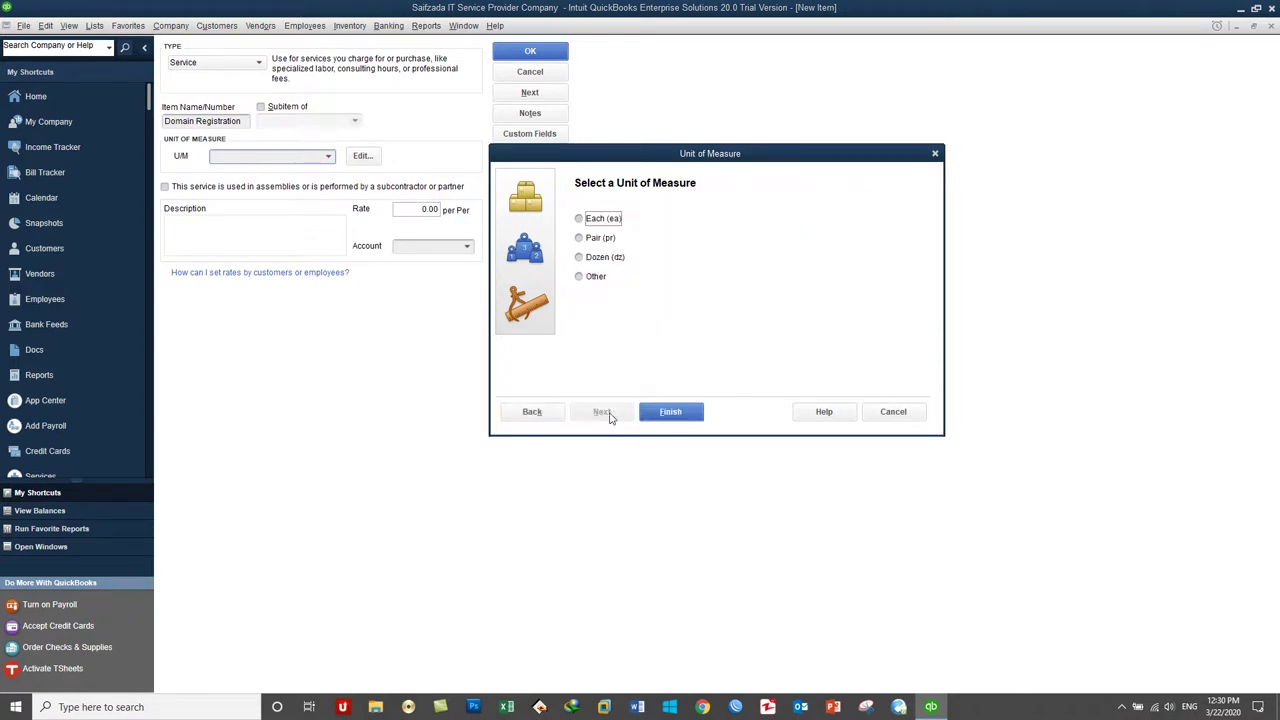
click(599, 220)
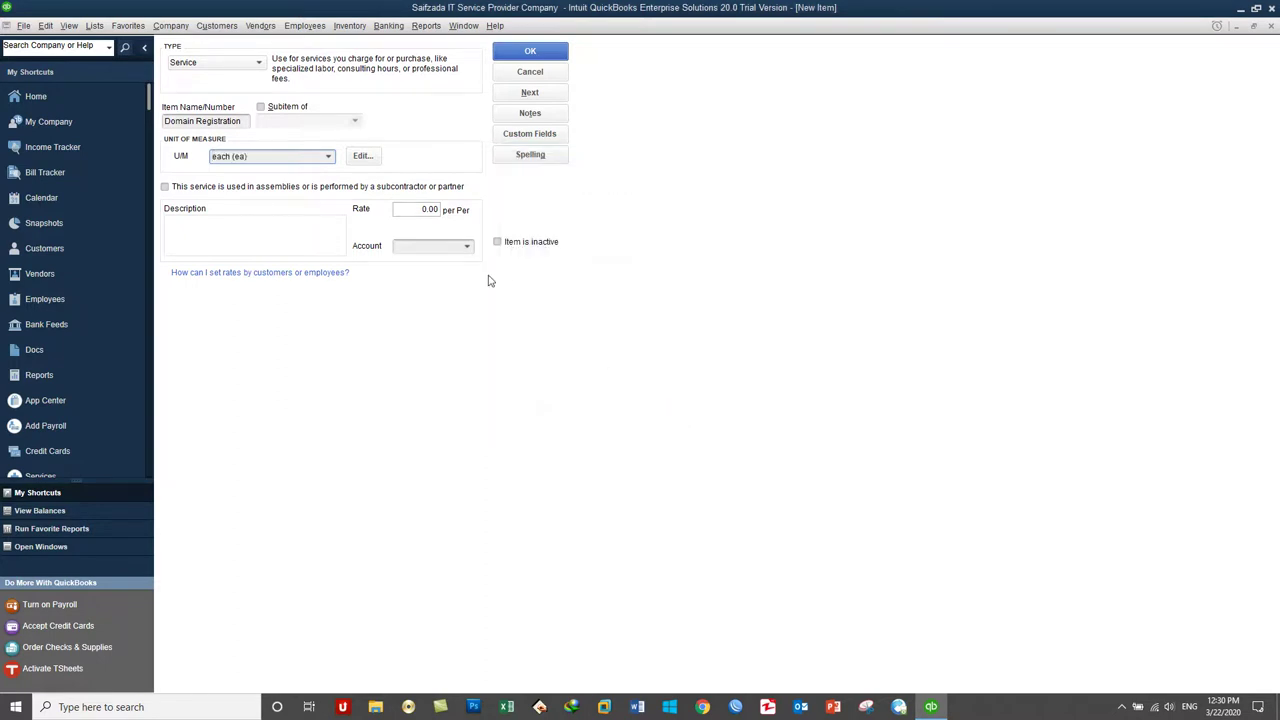
Save the Domain Registration item under the Service income account and begin another new service item.
drag(418, 210, 450, 210)
click(530, 93)
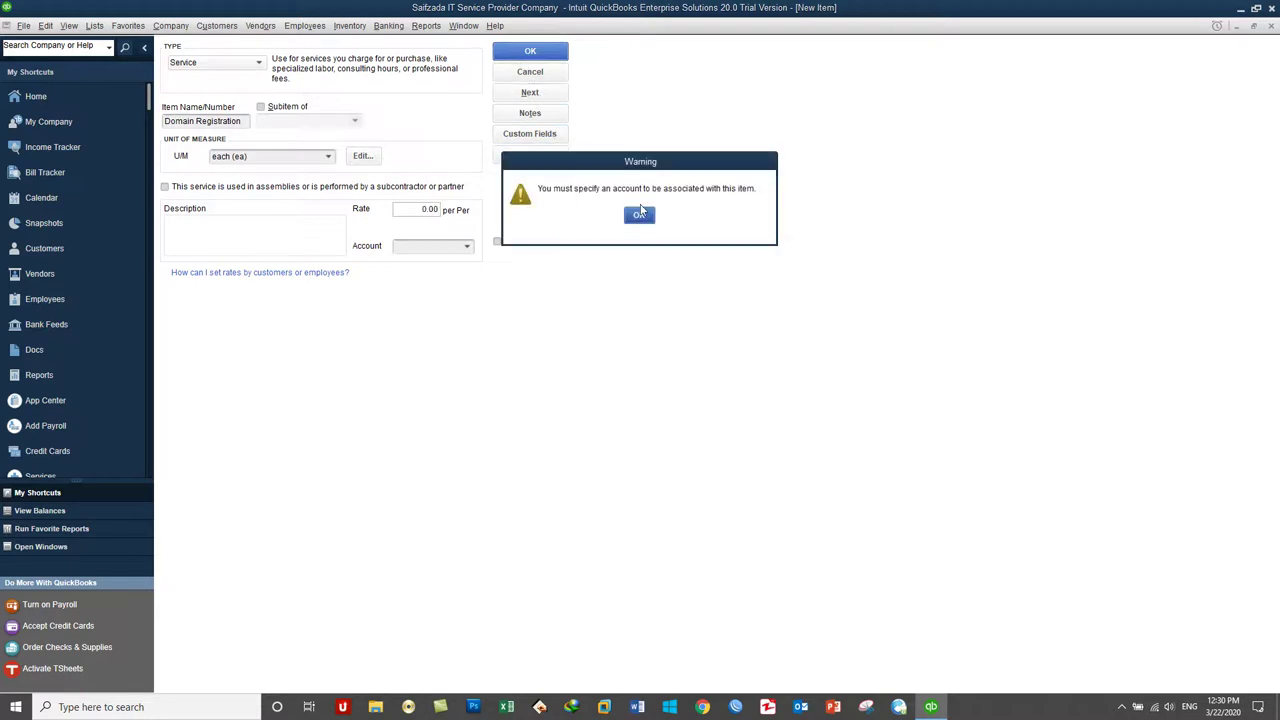
click(642, 218)
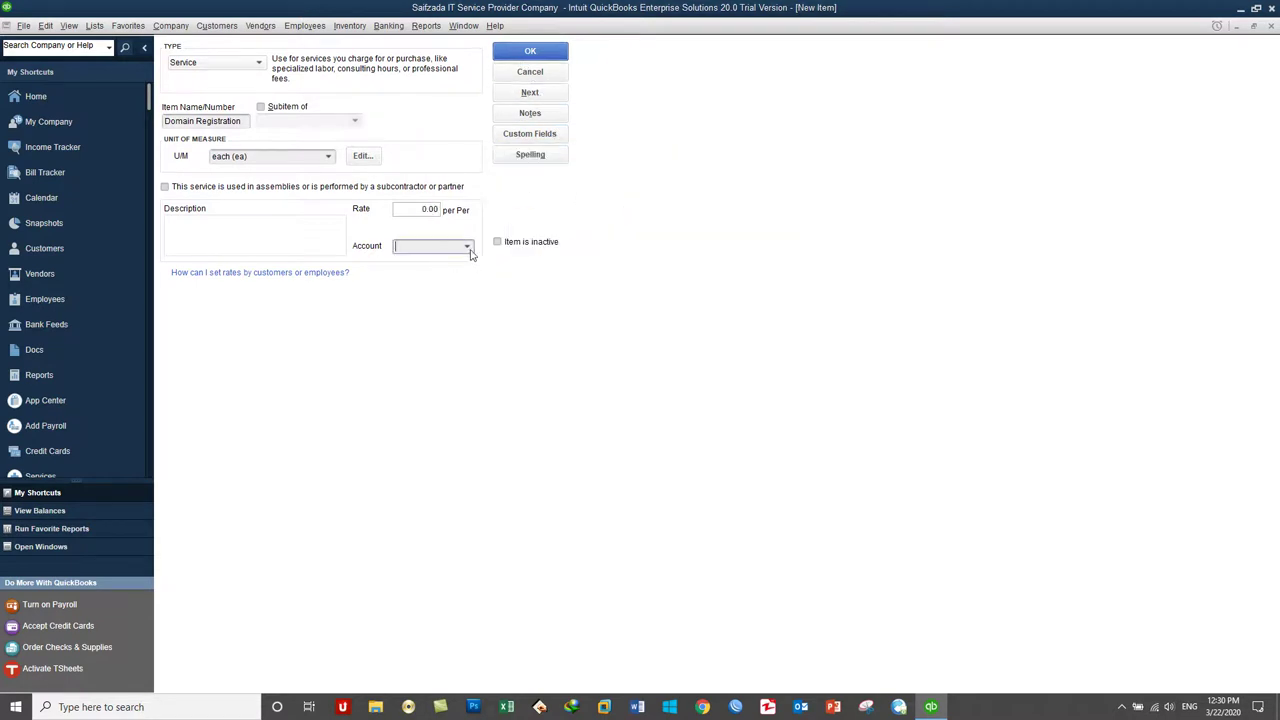
click(467, 247)
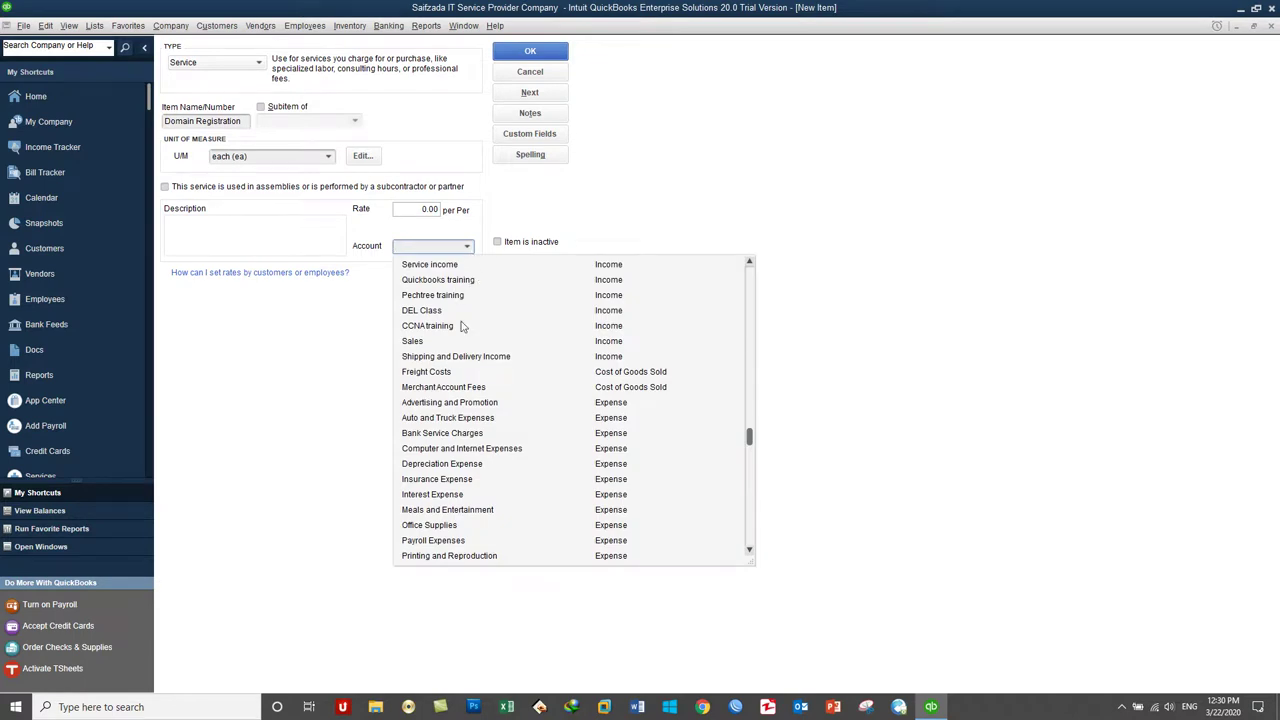
click(468, 265)
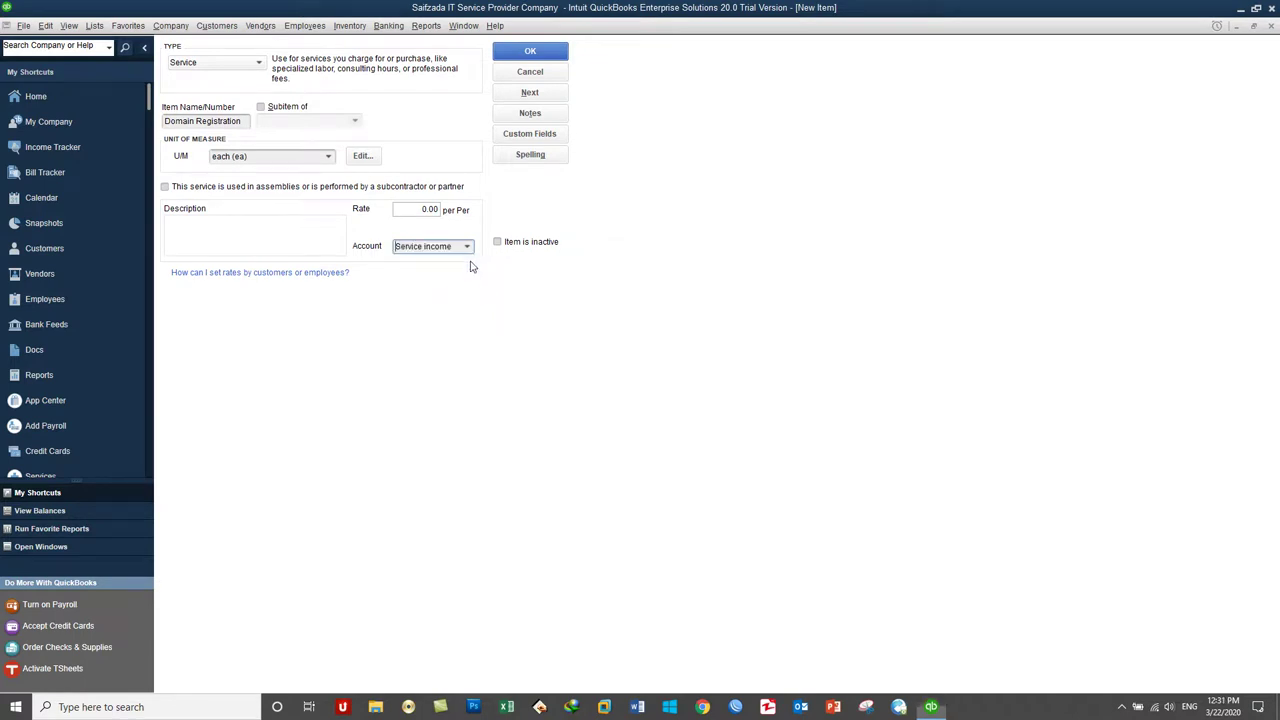
click(529, 92)
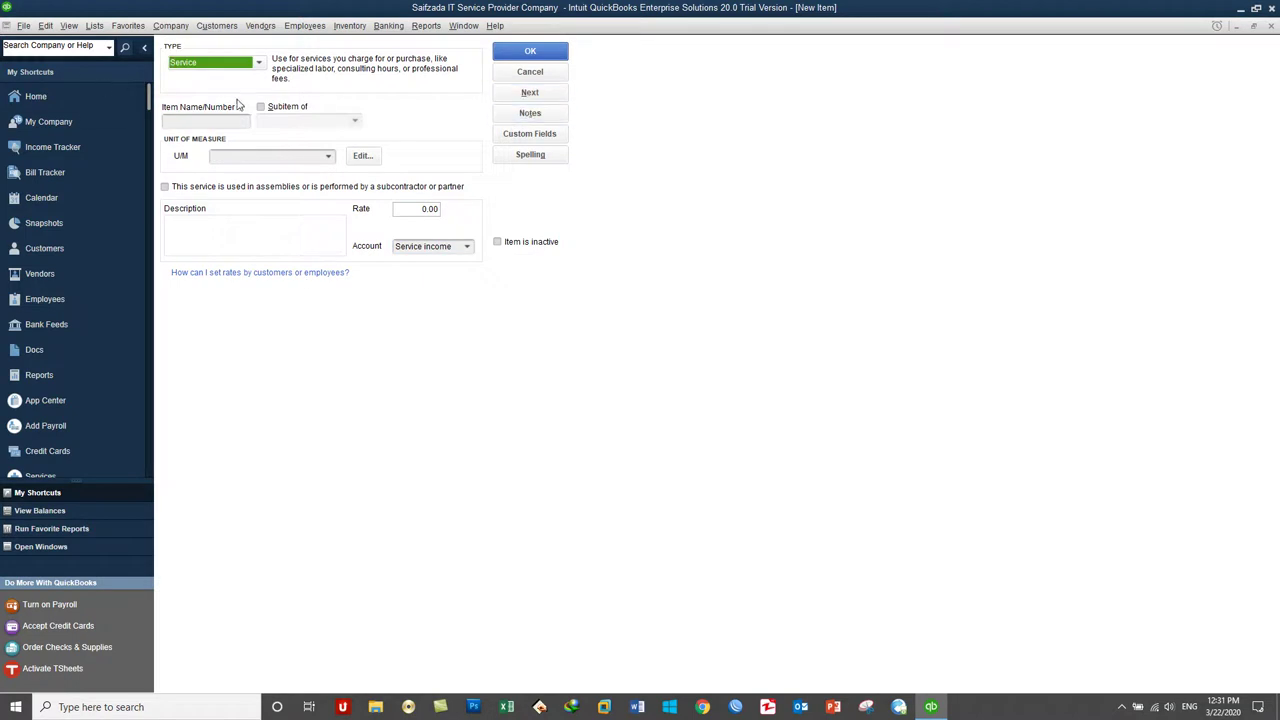
click(191, 122)
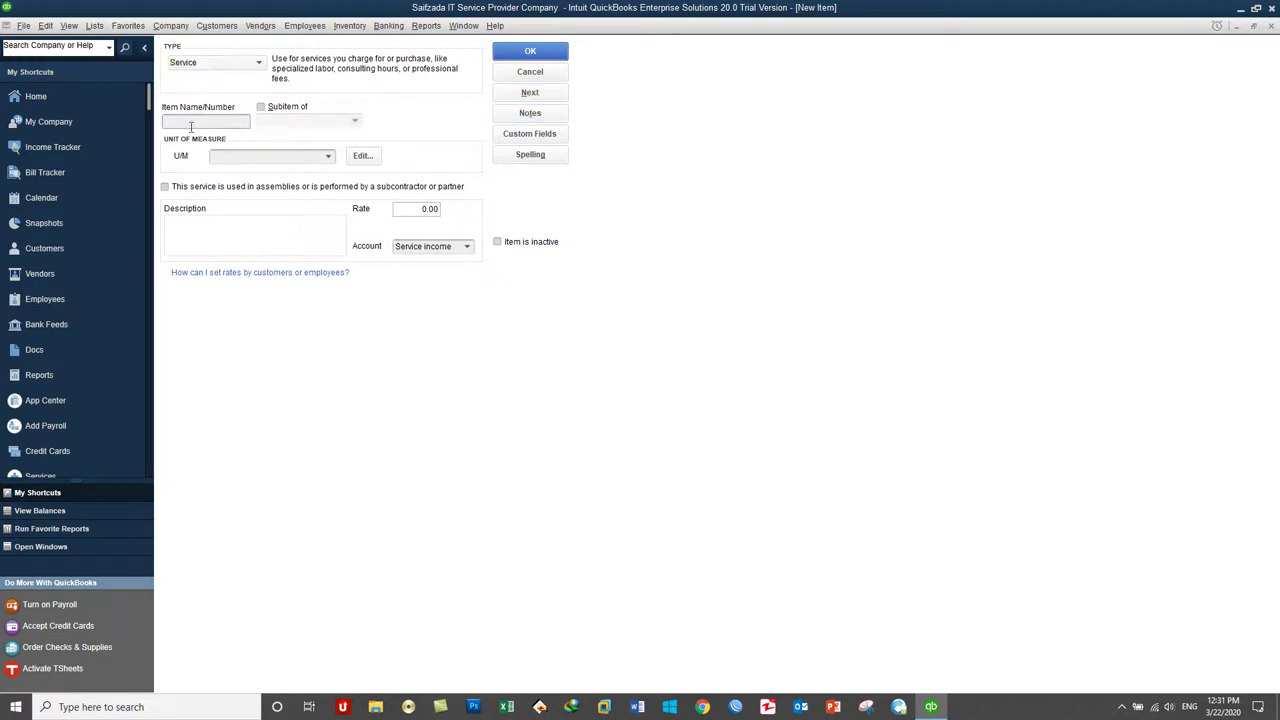
Name the new service item "QuickBooks Instatiion & AC".
text(QuickBooks Installation & A)
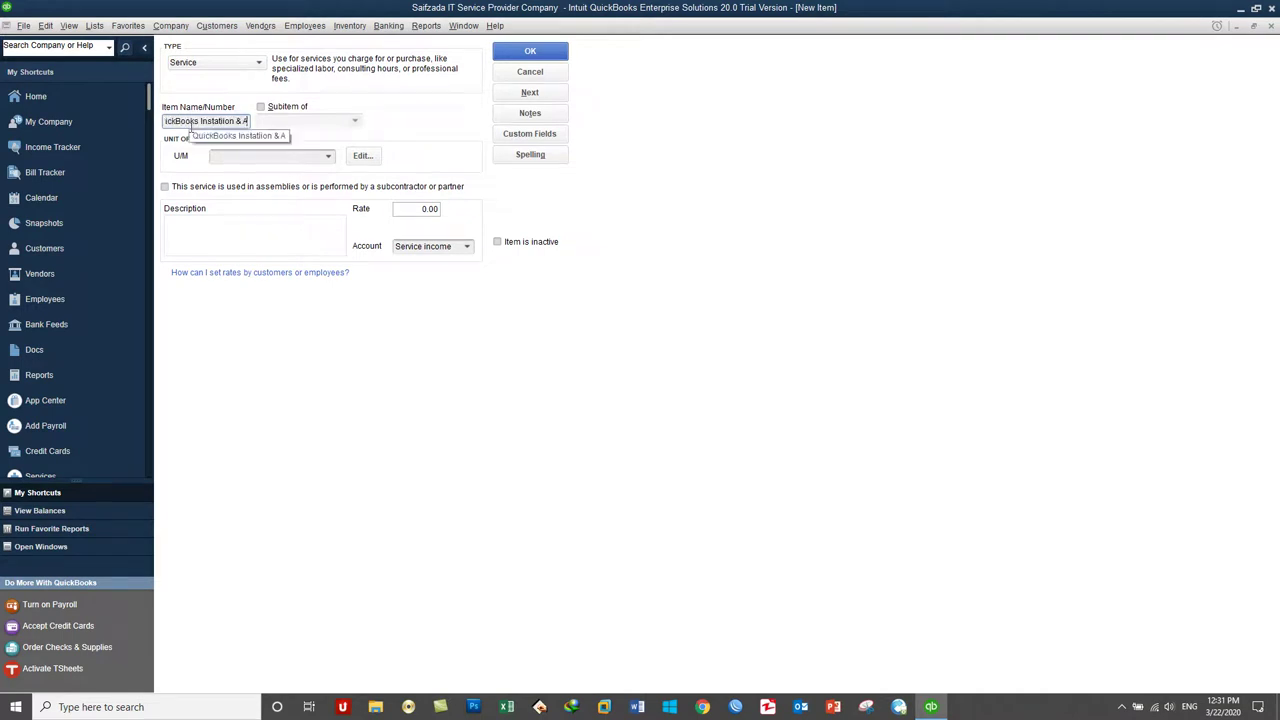
text(ctivat)
key(BackSpace)
key(BackSpace)
key(BackSpace)
key(BackSpace)
key(BackSpace)
key(BackSpace)
text(C)
Assign the Per unit of measure to the QuickBooks service item, set its rate to 2500, and save it.
click(329, 156)
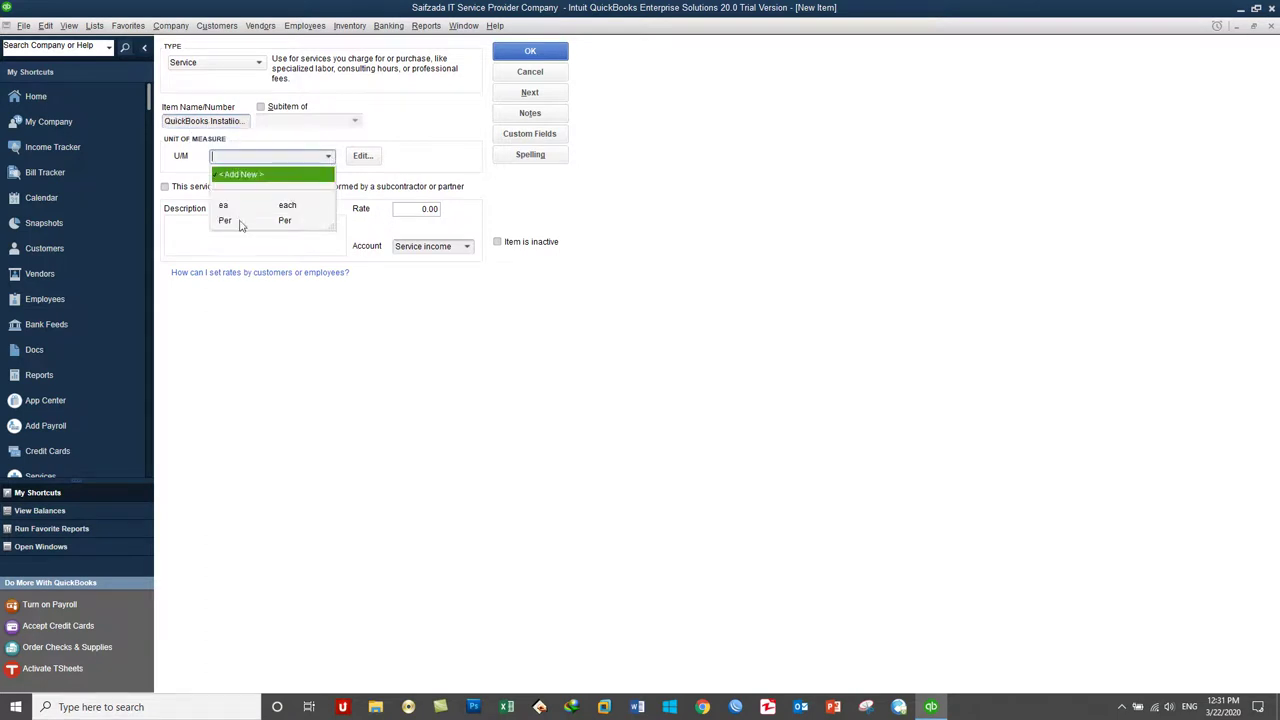
click(242, 221)
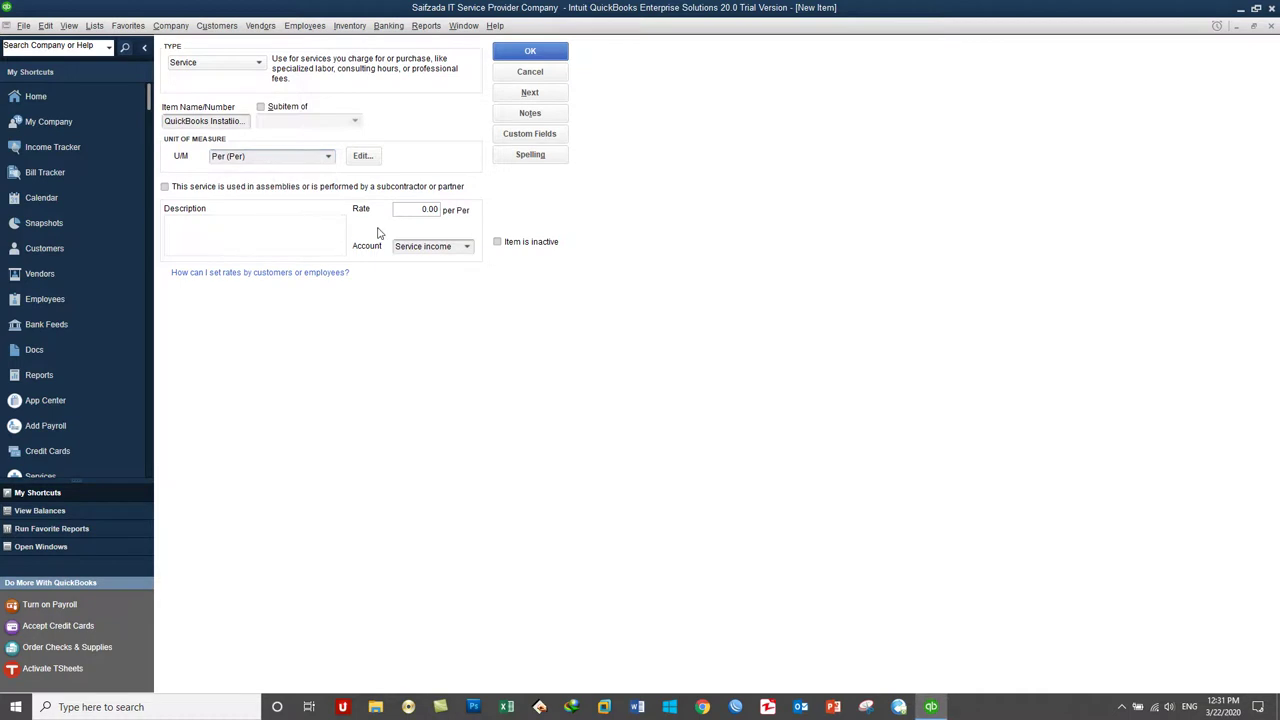
click(401, 209)
text(2500)
key(Tab)
click(533, 51)
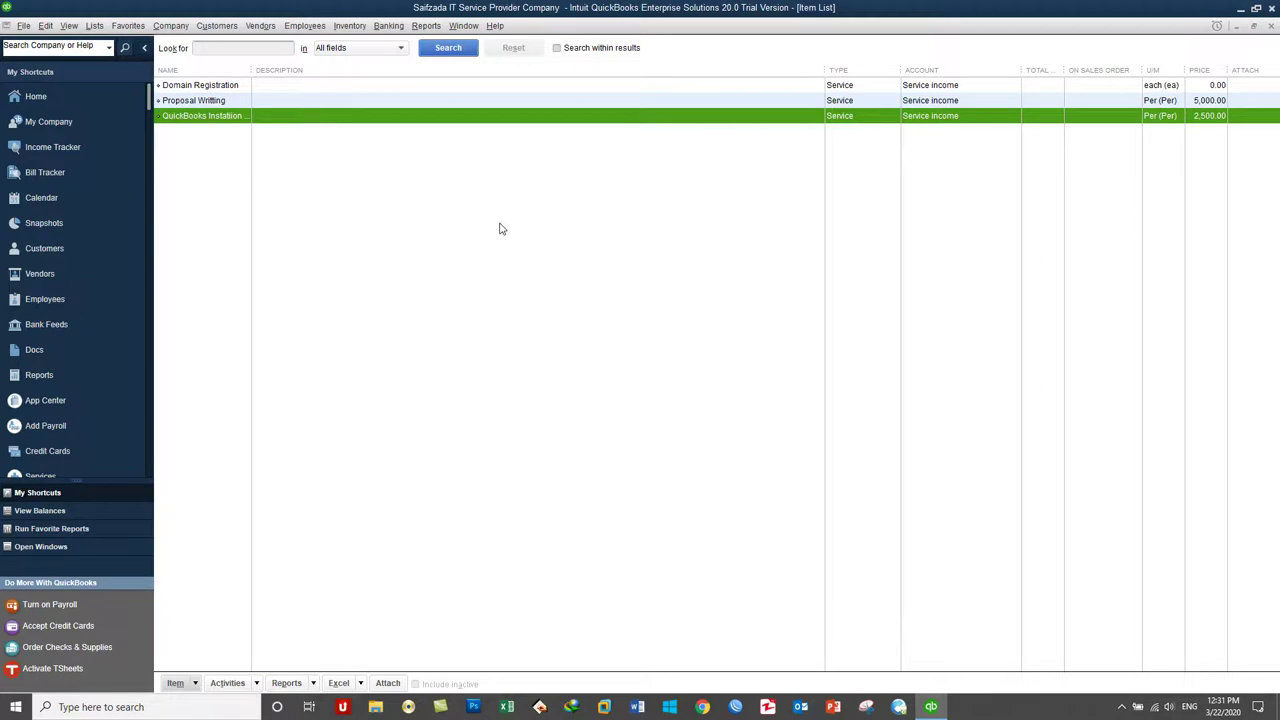
Start a new Inventory Part item named "CPU" with manufacturer's part number DP1020.
right_click(433, 178)
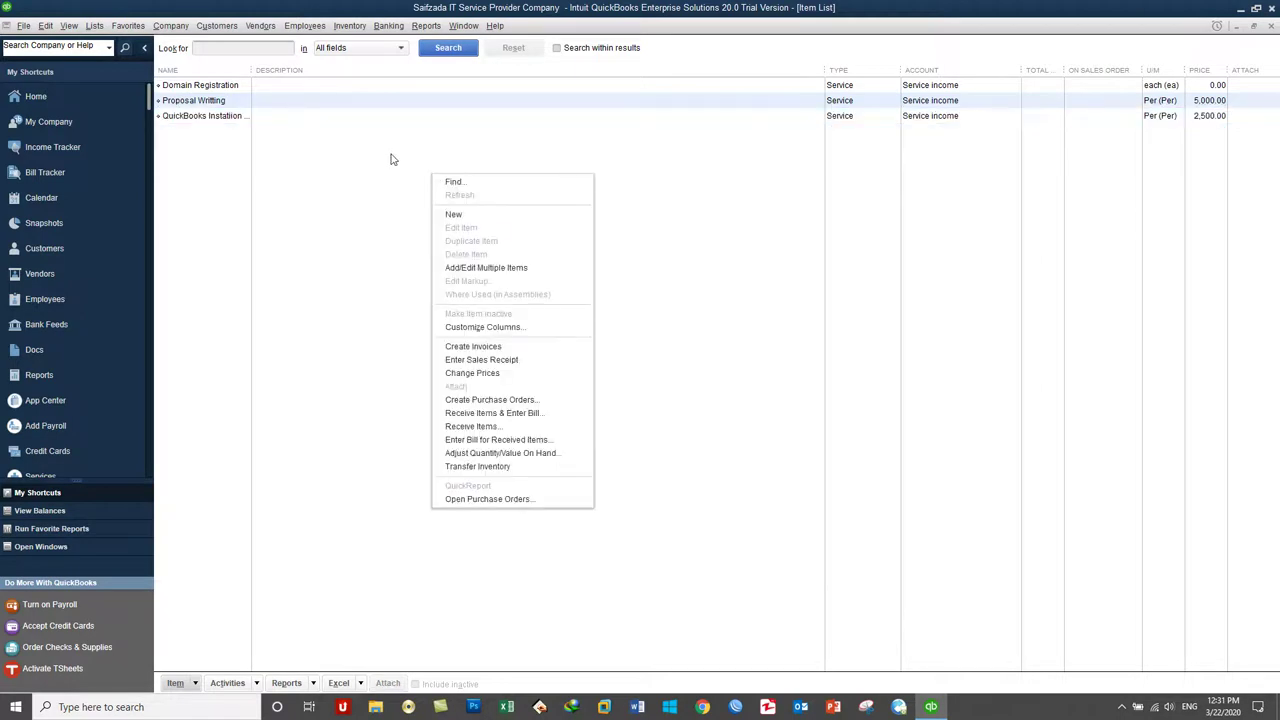
click(465, 215)
click(216, 64)
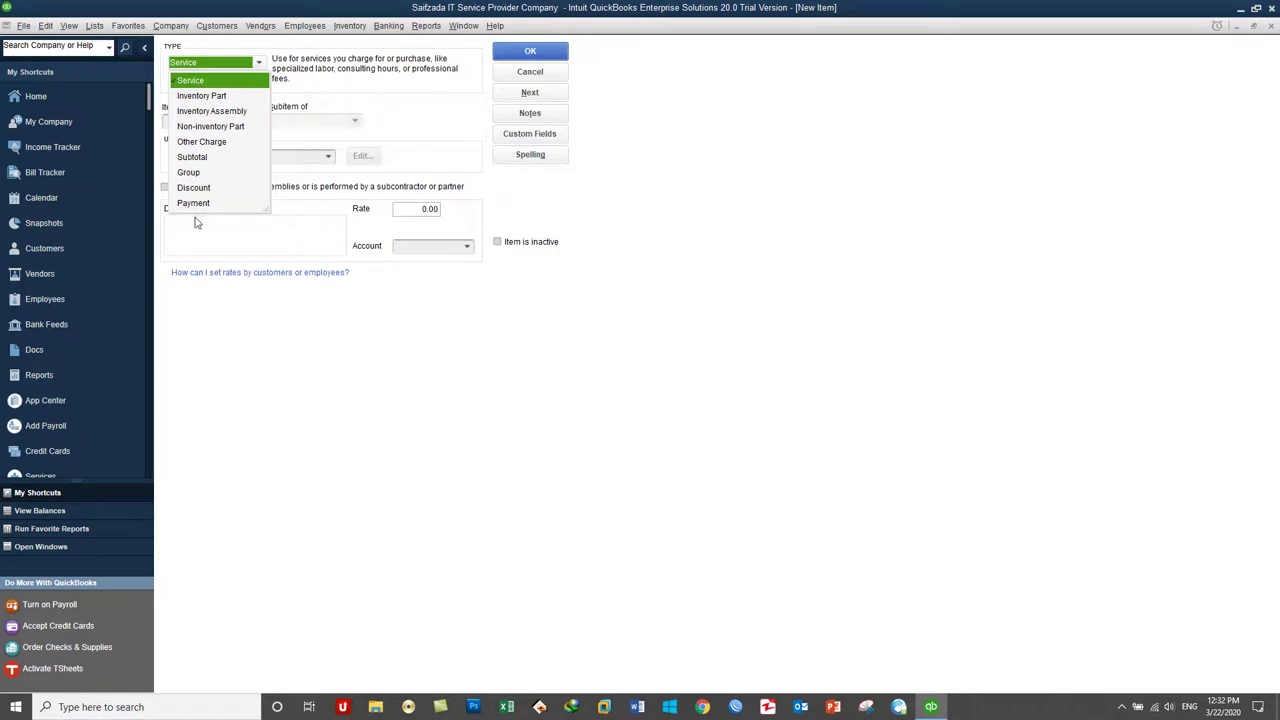
click(197, 97)
click(229, 120)
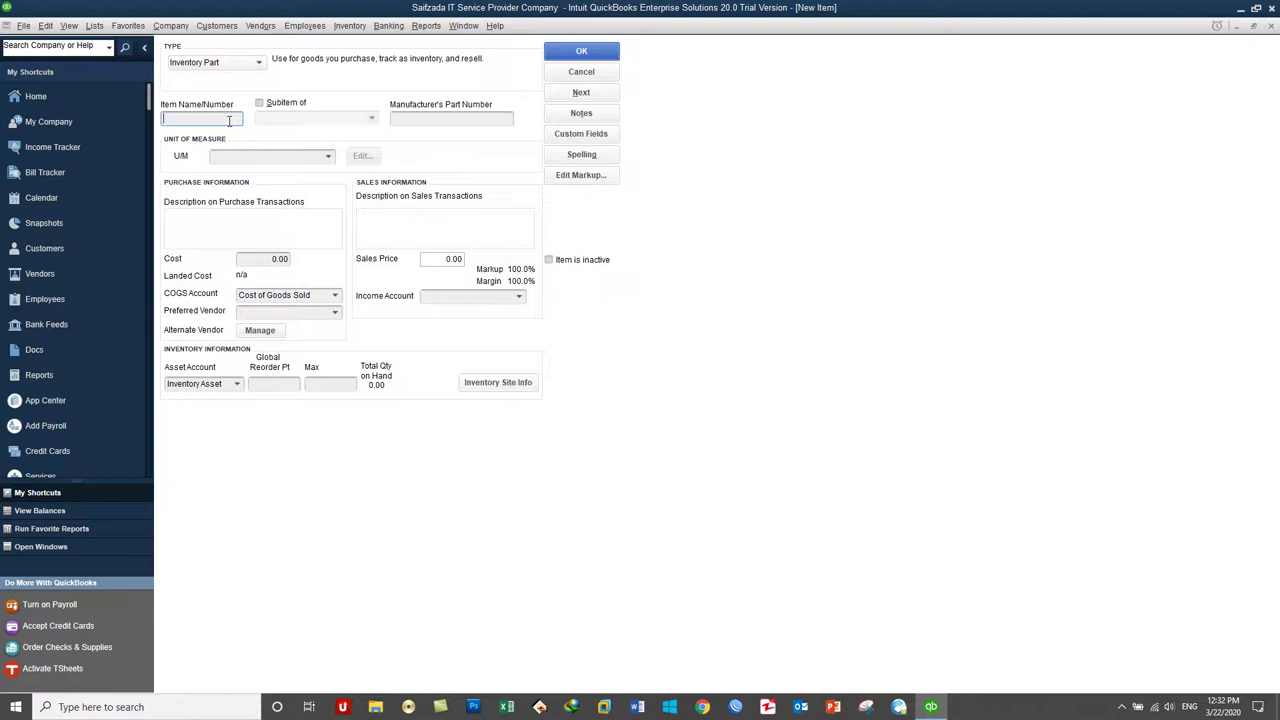
text(CPU)
click(428, 121)
text(DP1020)
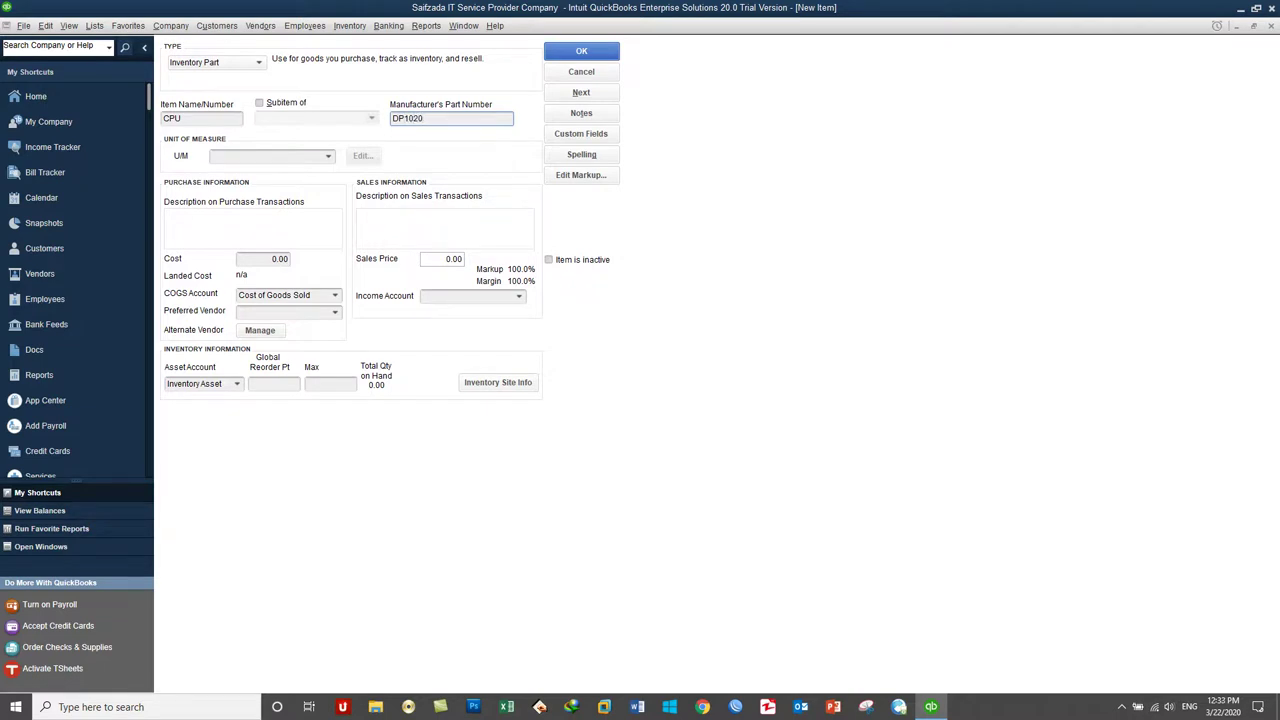
click(326, 156)
click(327, 156)
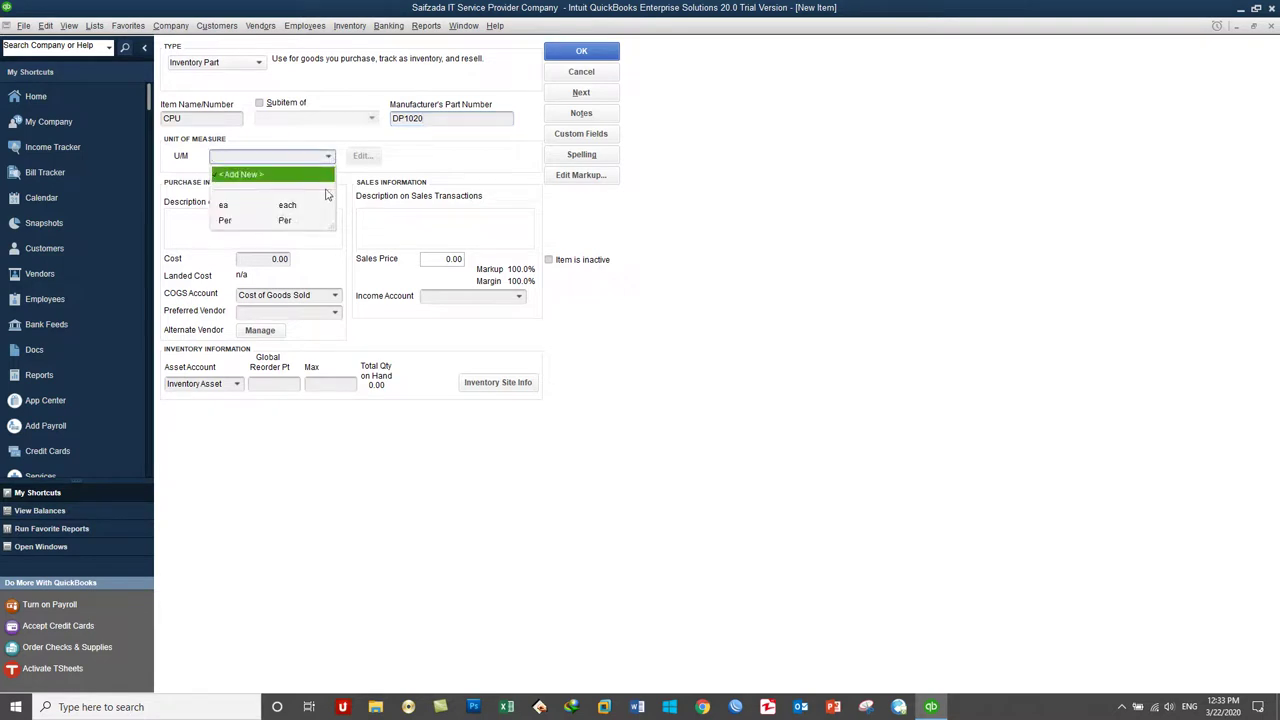
click(362, 172)
click(333, 158)
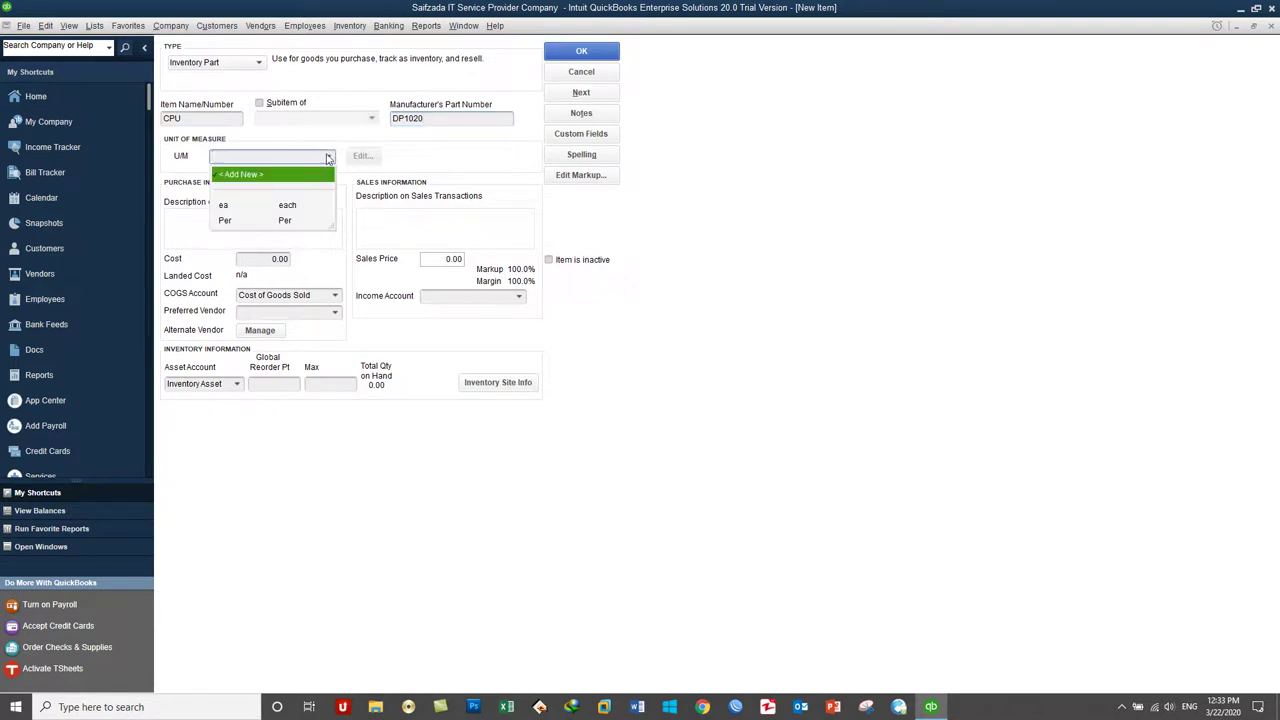
click(266, 176)
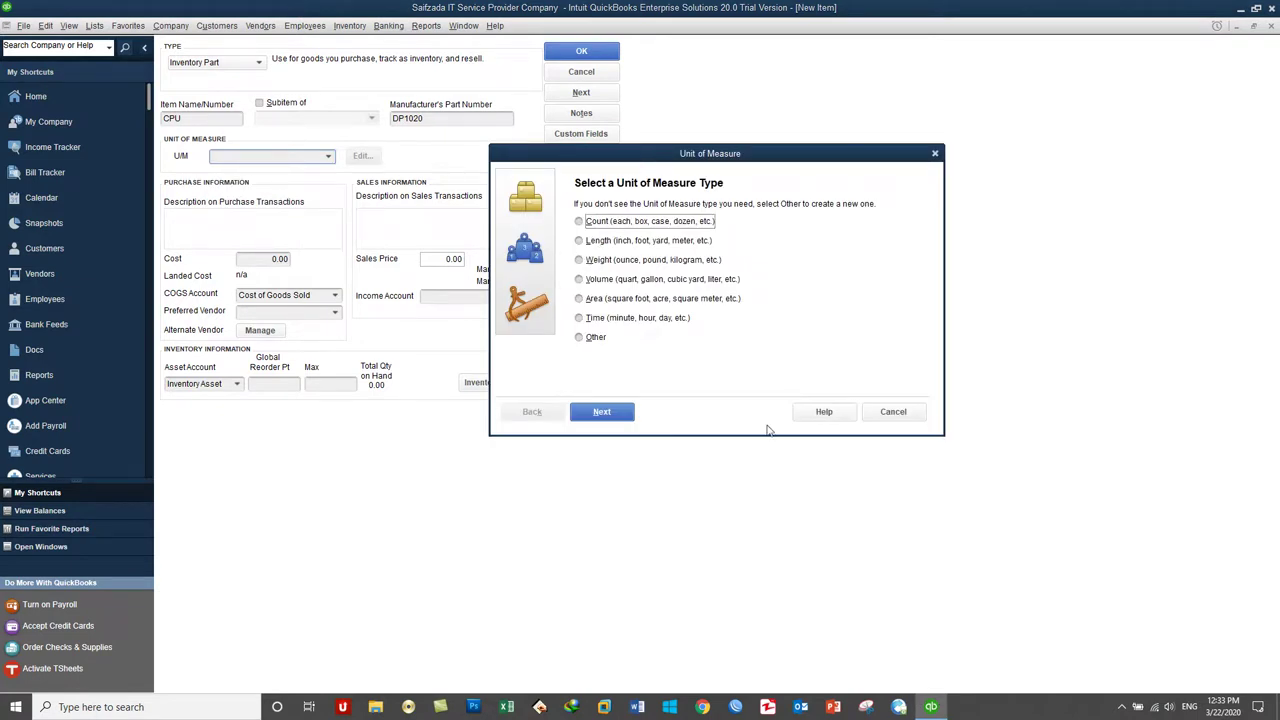
click(902, 414)
Set the CPU item's unit of measure to each (ea) and enter the purchase description "4 GB Ram", "1 TB HDD", "2.6 Processor" on separate lines.
click(331, 161)
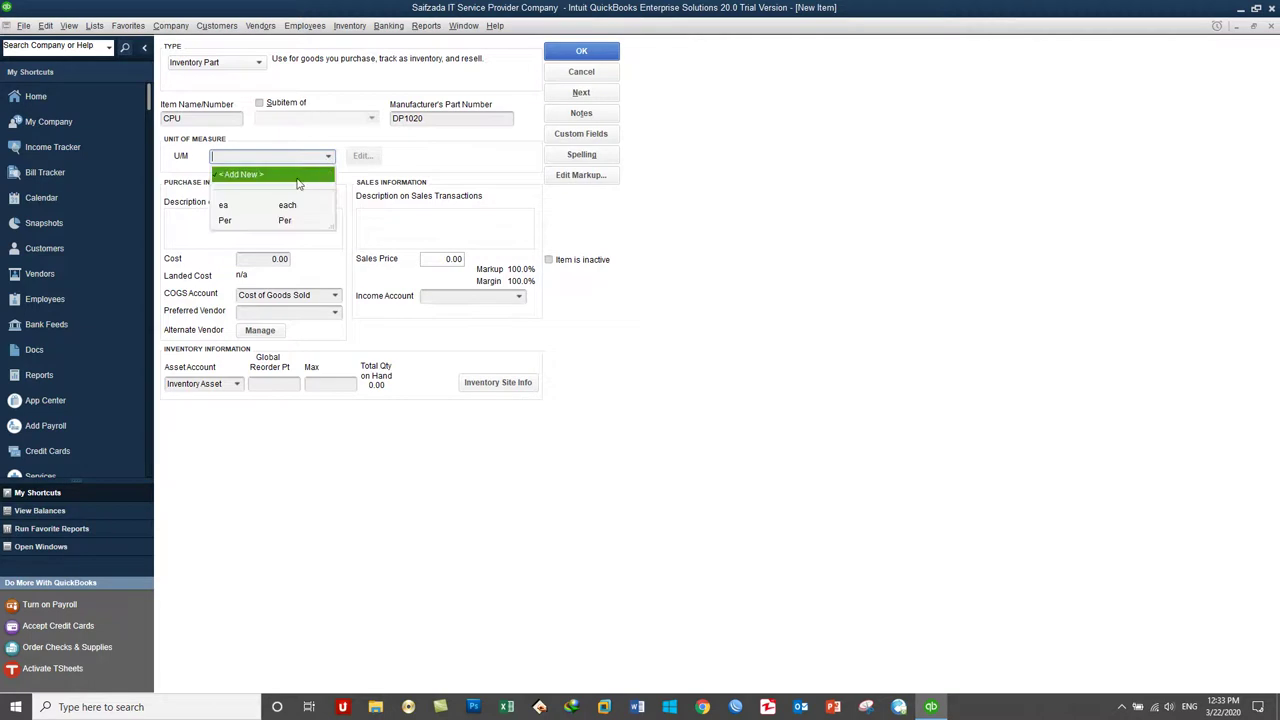
click(262, 214)
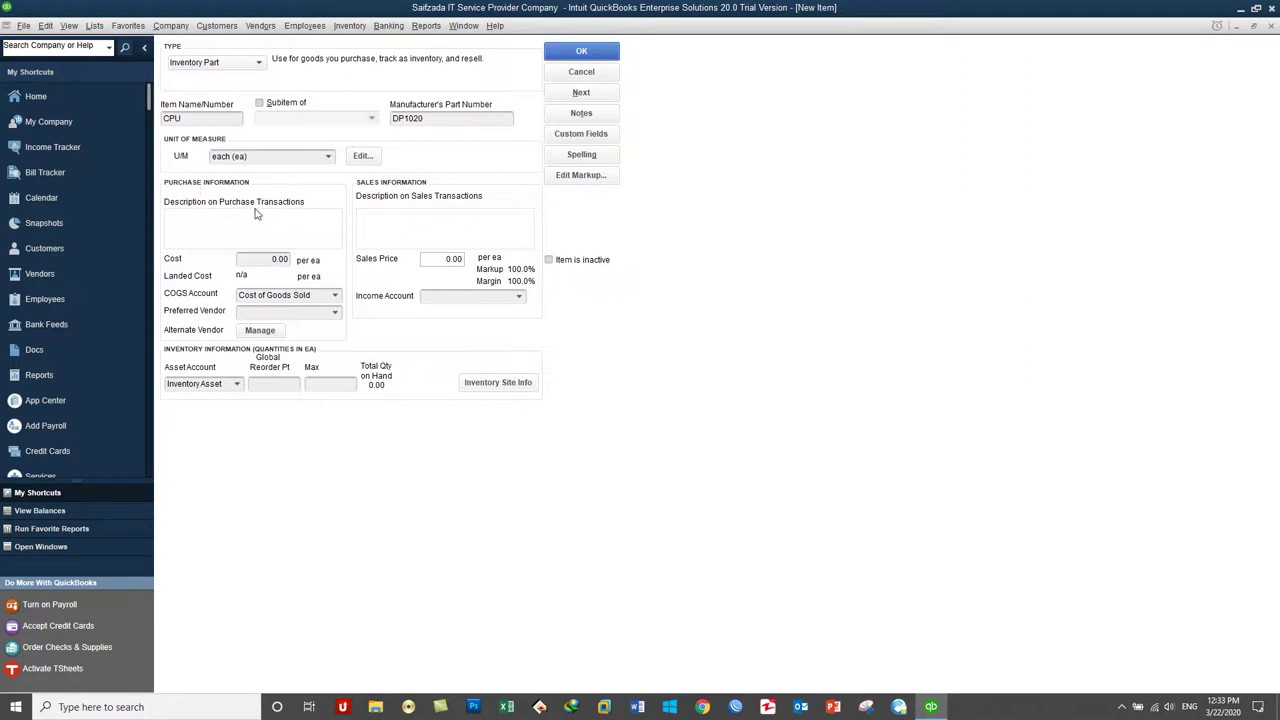
click(193, 223)
text(4 GB Ram)
key(Return)
text(1 TB HD)
text(D )
text(2.6)
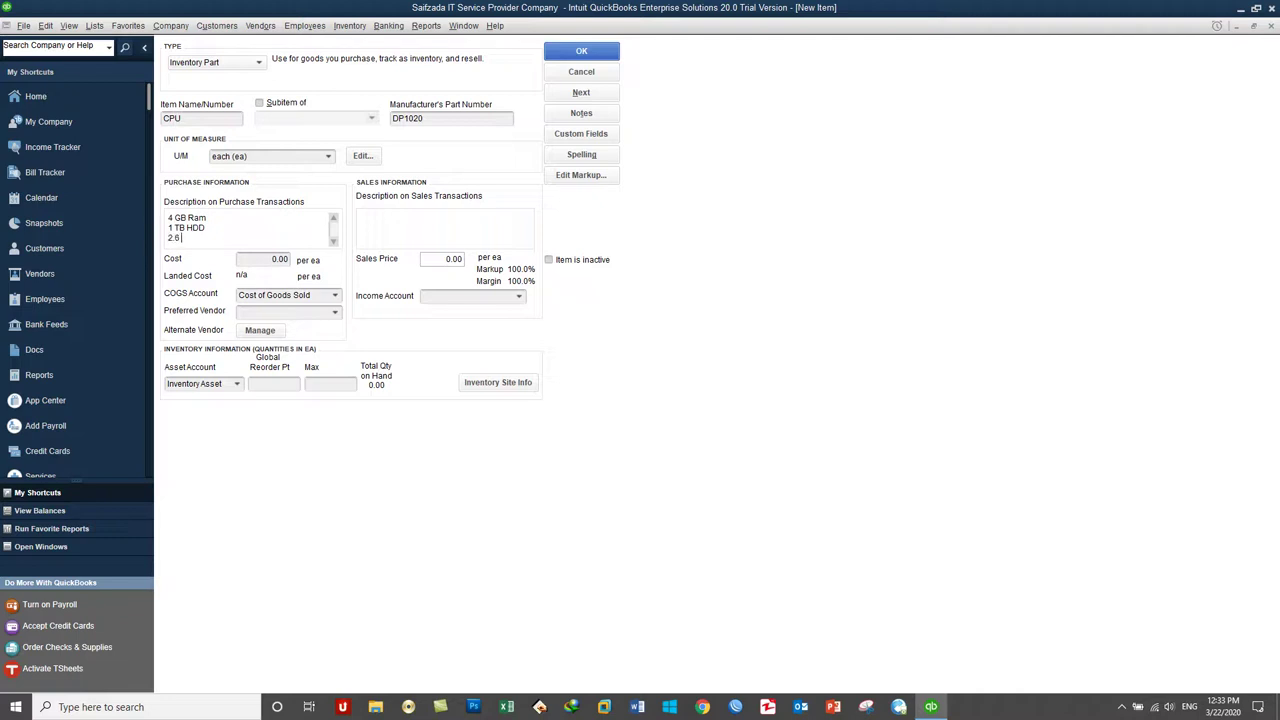
text( Processor)
Change the memory line of the CPU item's sales description to "6 GB Ram".
click(414, 229)
click(432, 238)
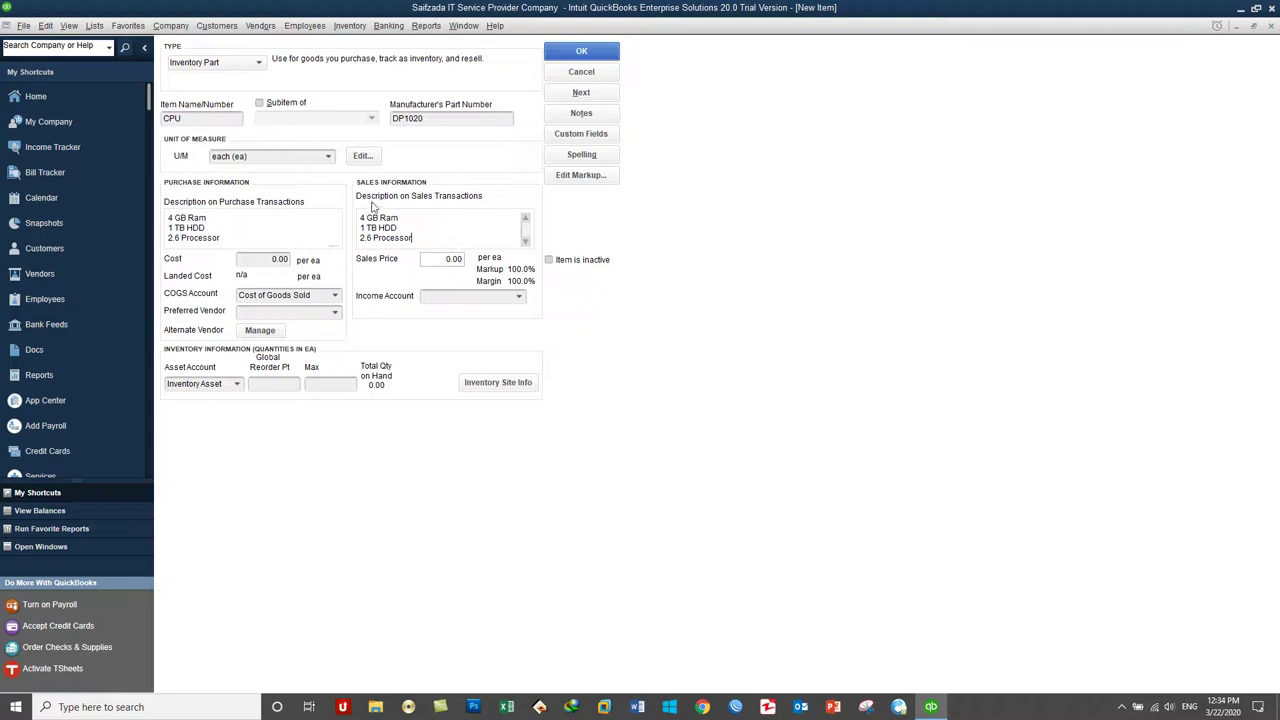
key(BackSpace)
text(6)
Set the CPU item's cost to 2500 and its sales price to 4000.
click(254, 258)
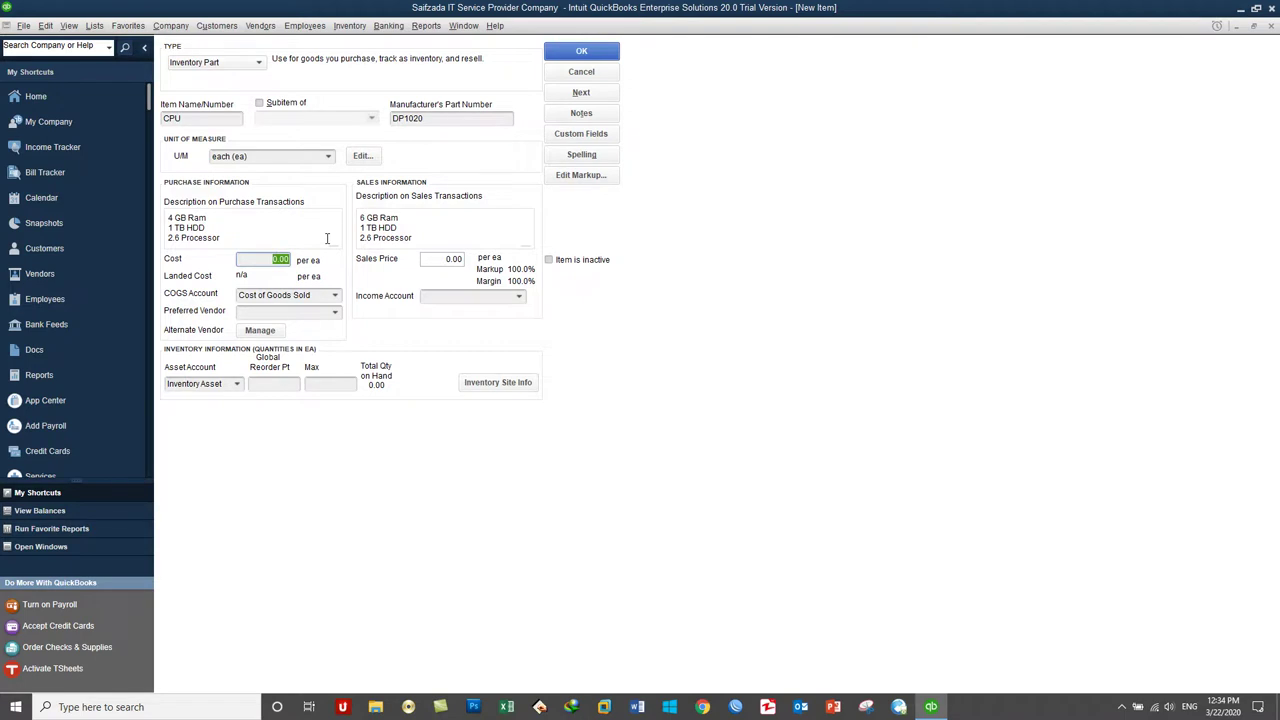
text(2500)
click(436, 259)
text(4000)
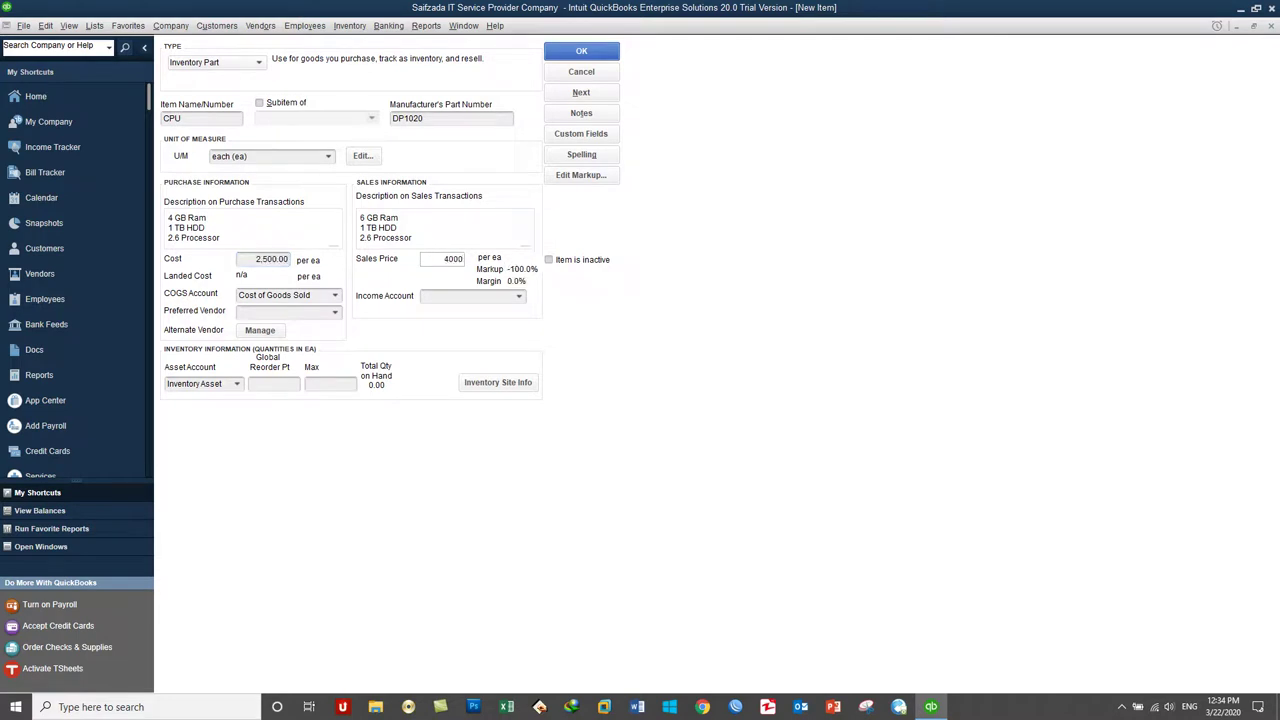
click(262, 260)
click(192, 117)
double_click(192, 117)
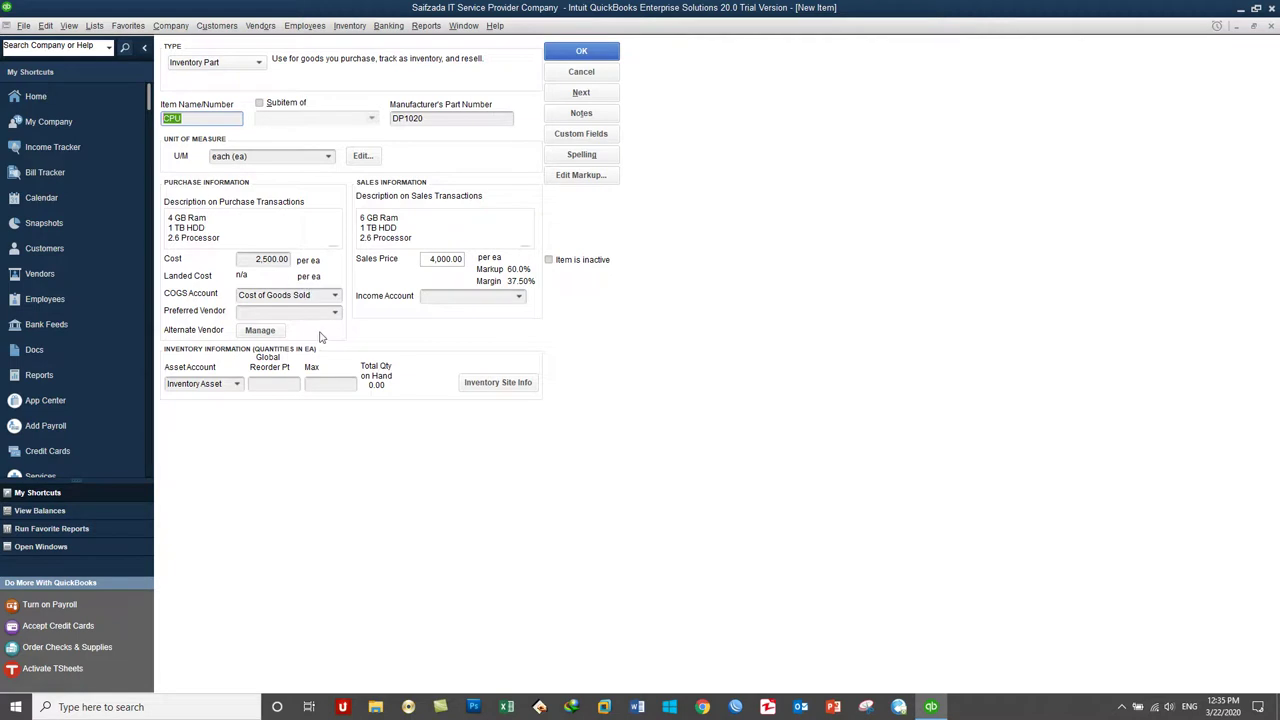
click(295, 312)
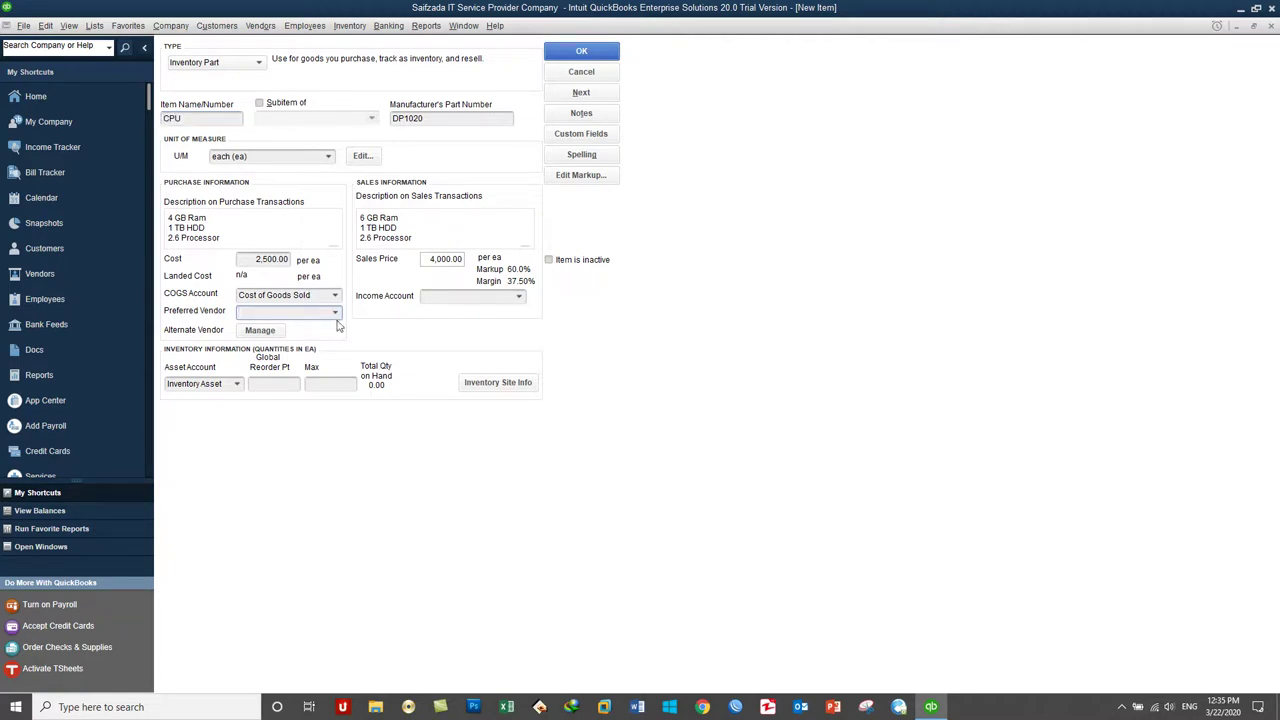
click(336, 314)
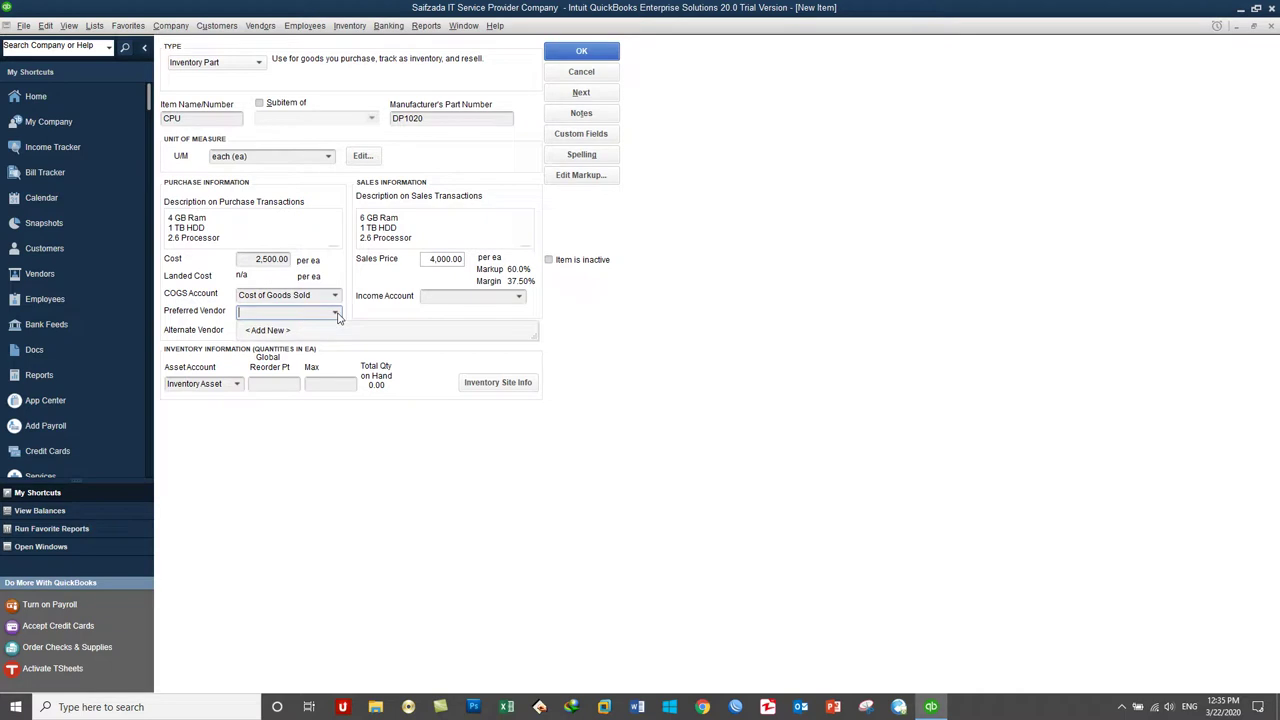
click(336, 315)
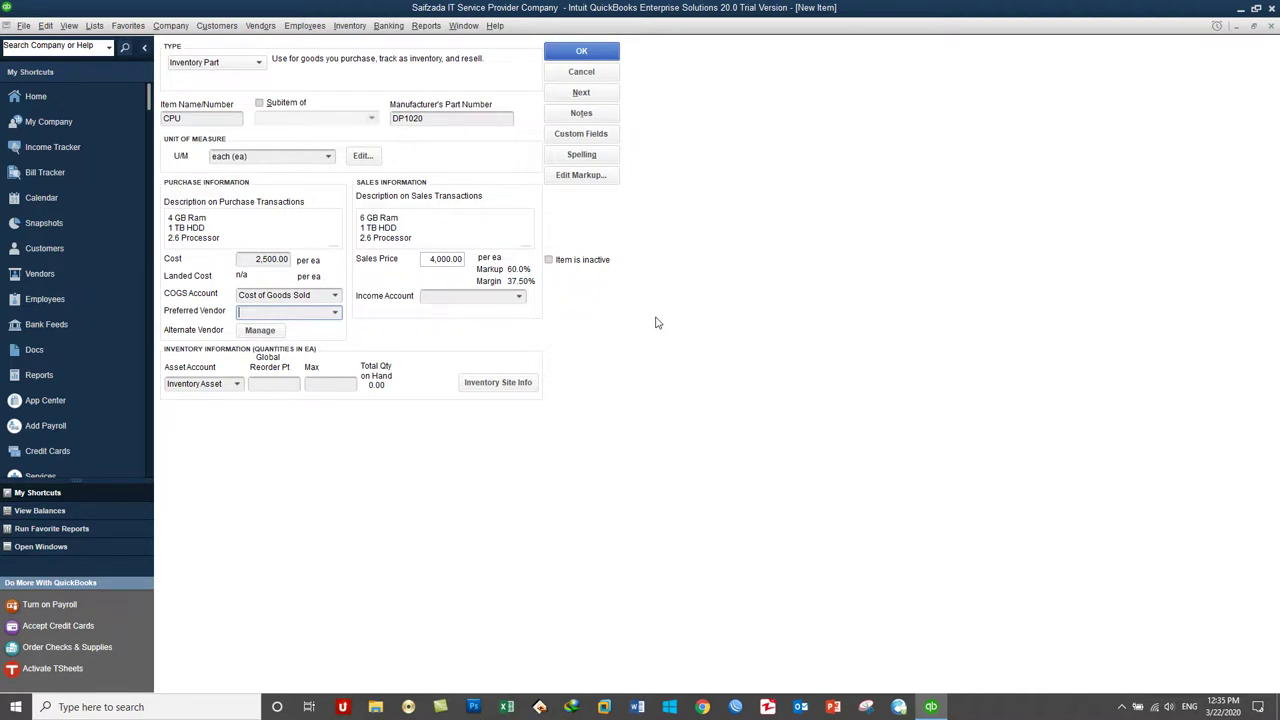
click(428, 258)
drag(428, 258, 471, 244)
triple_click(434, 235)
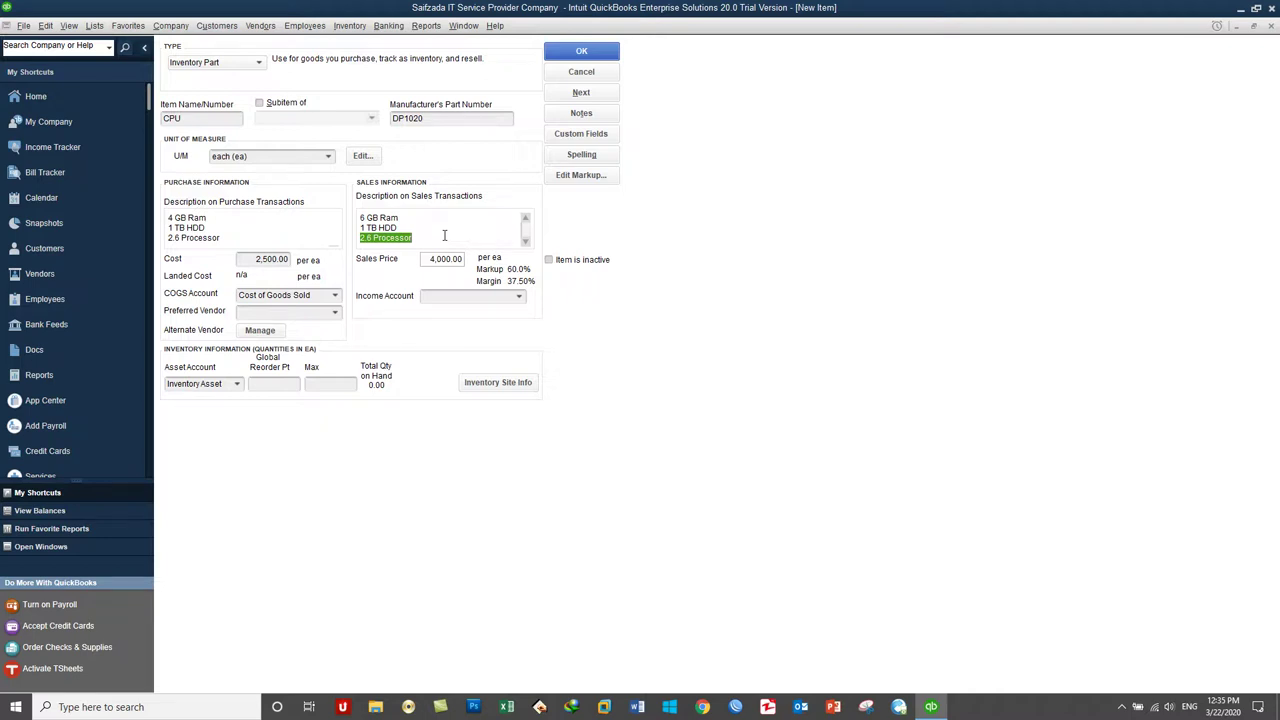
Assign the CPU item to the Sales income account and set its global reorder point to 10 and maximum to 20.
click(519, 297)
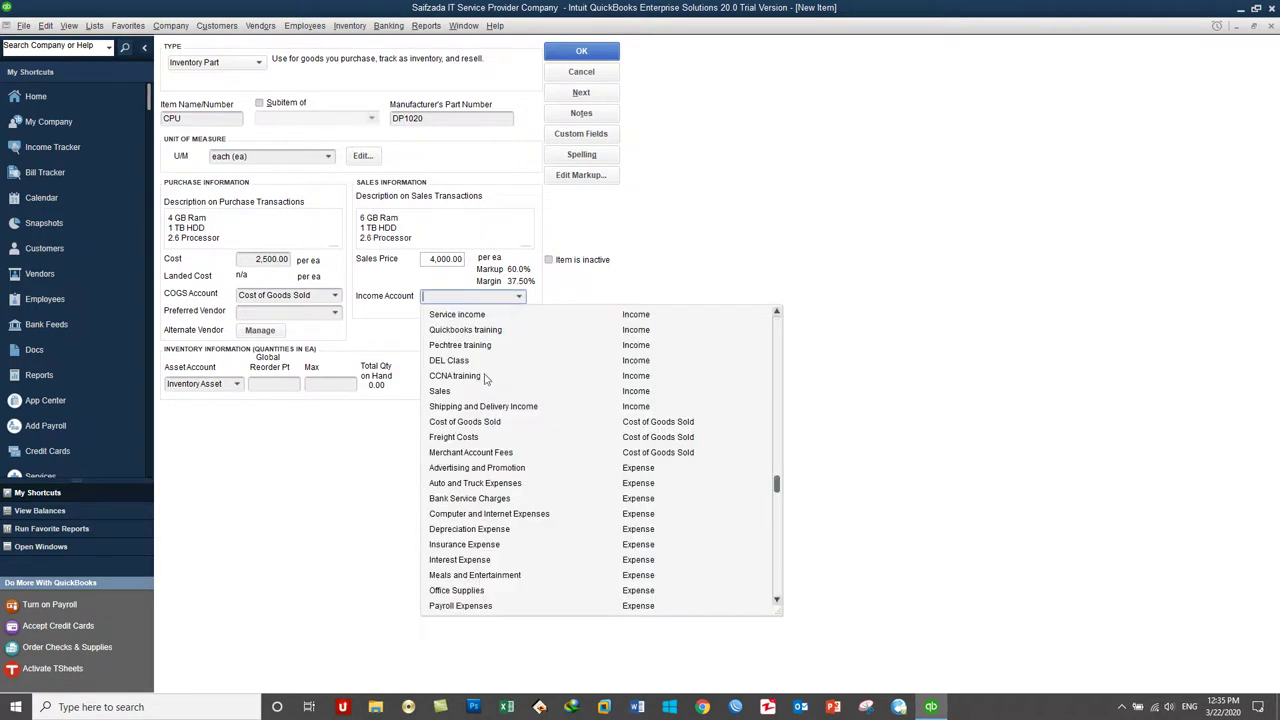
click(630, 397)
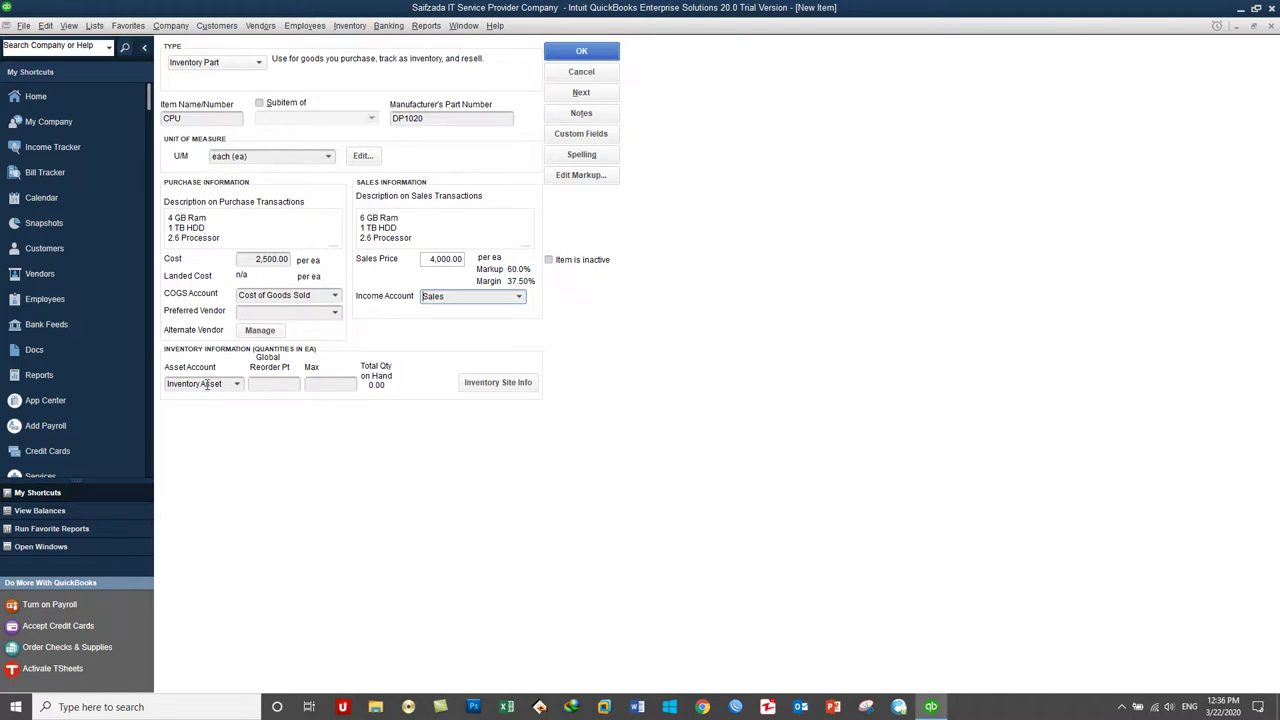
click(323, 386)
click(323, 386)
text(20)
click(275, 384)
text(10)
key(Tab)
click(272, 388)
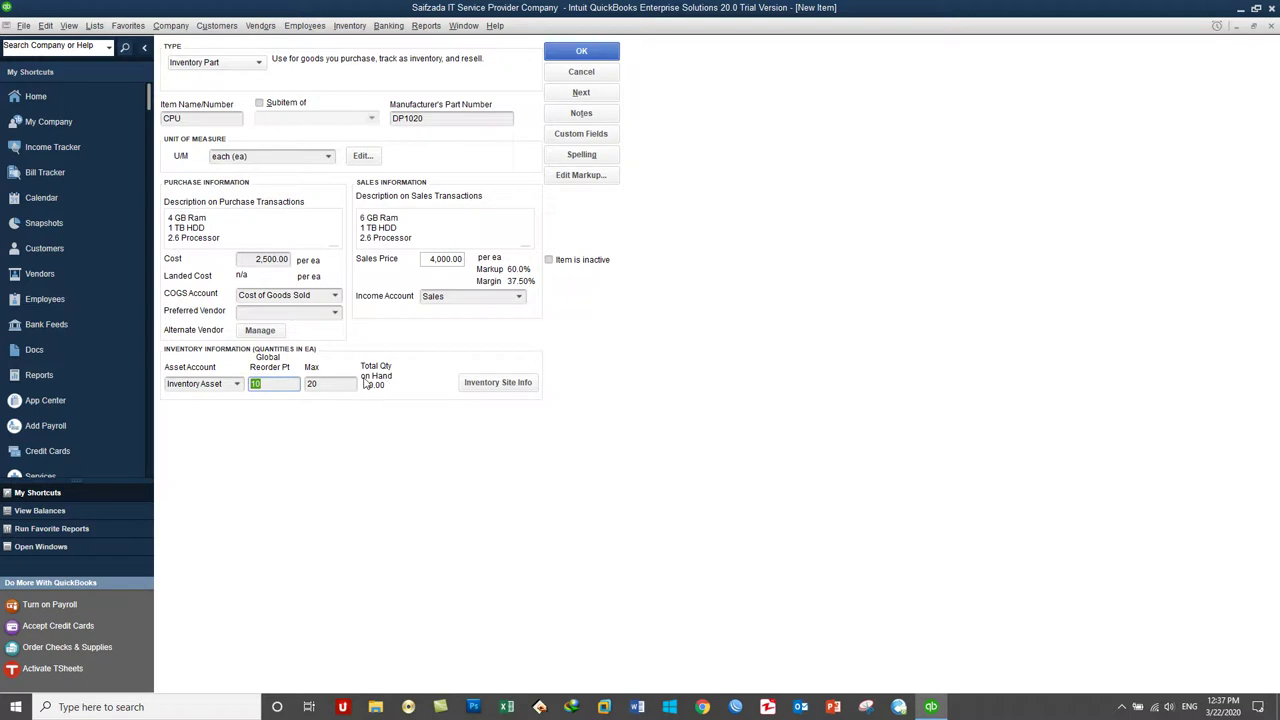
In the CPU item's inventory site information, set the quantity on hand at Arzan Qemat Site - D 12 to 10.
click(508, 384)
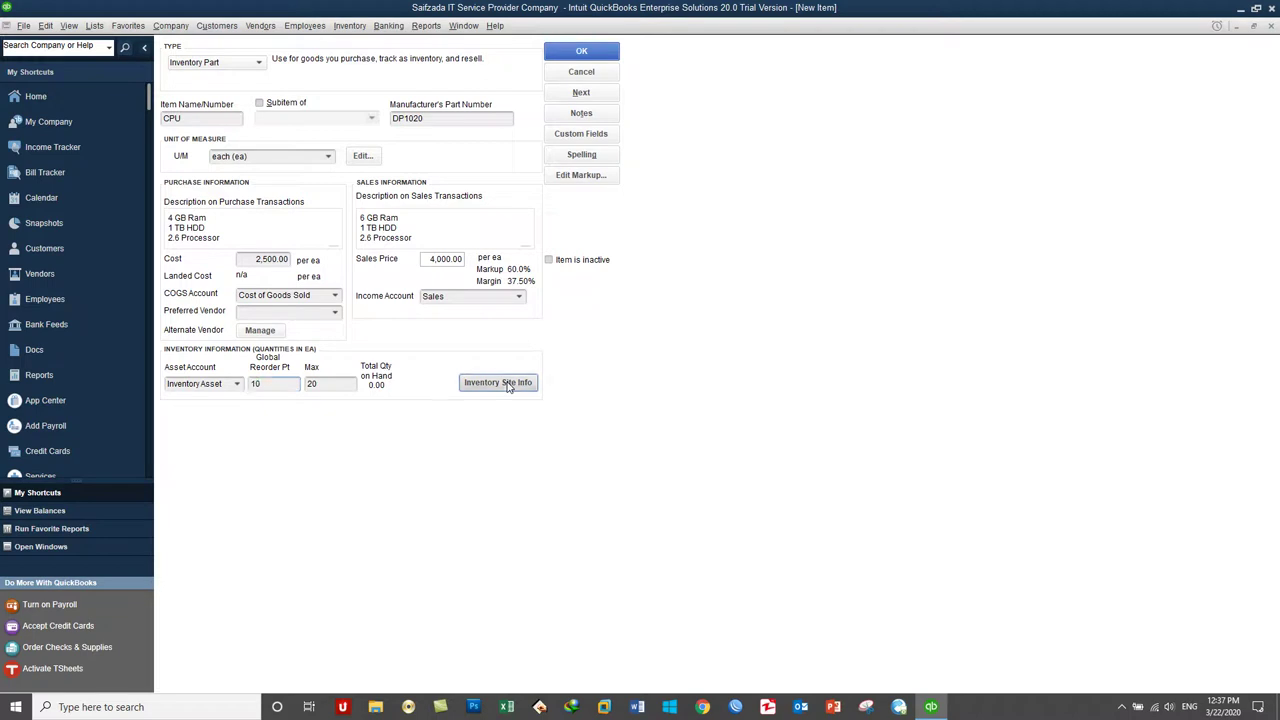
drag(461, 99, 1025, 136)
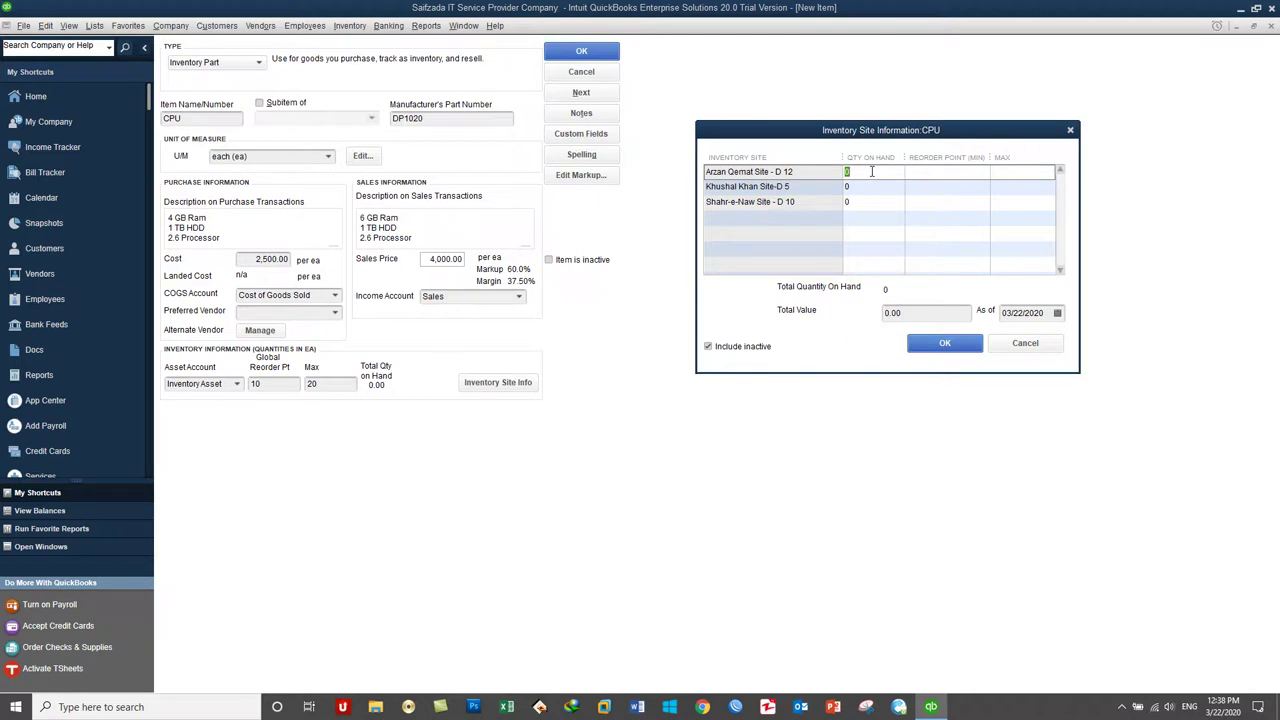
text(10)
click(876, 170)
click(915, 313)
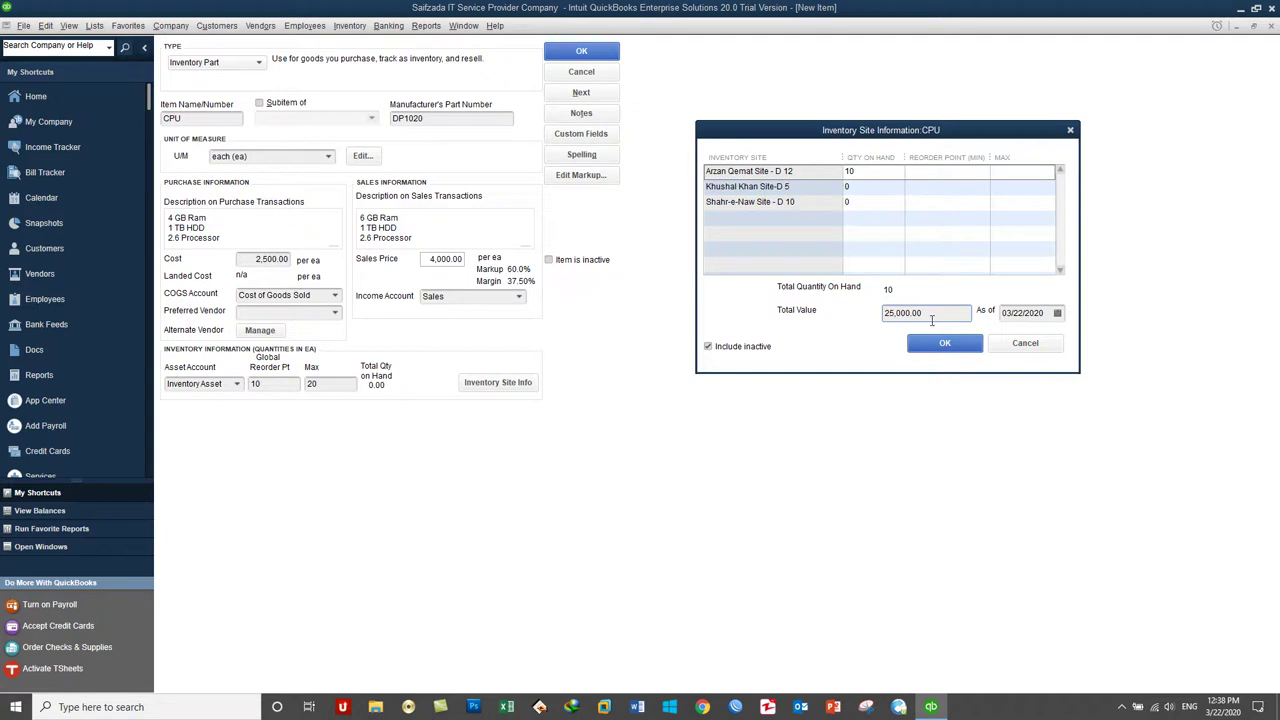
Date the opening stock as of 03/20/2020, accept the site information, and save the CPU item, ignoring all flagged spellings.
click(1057, 314)
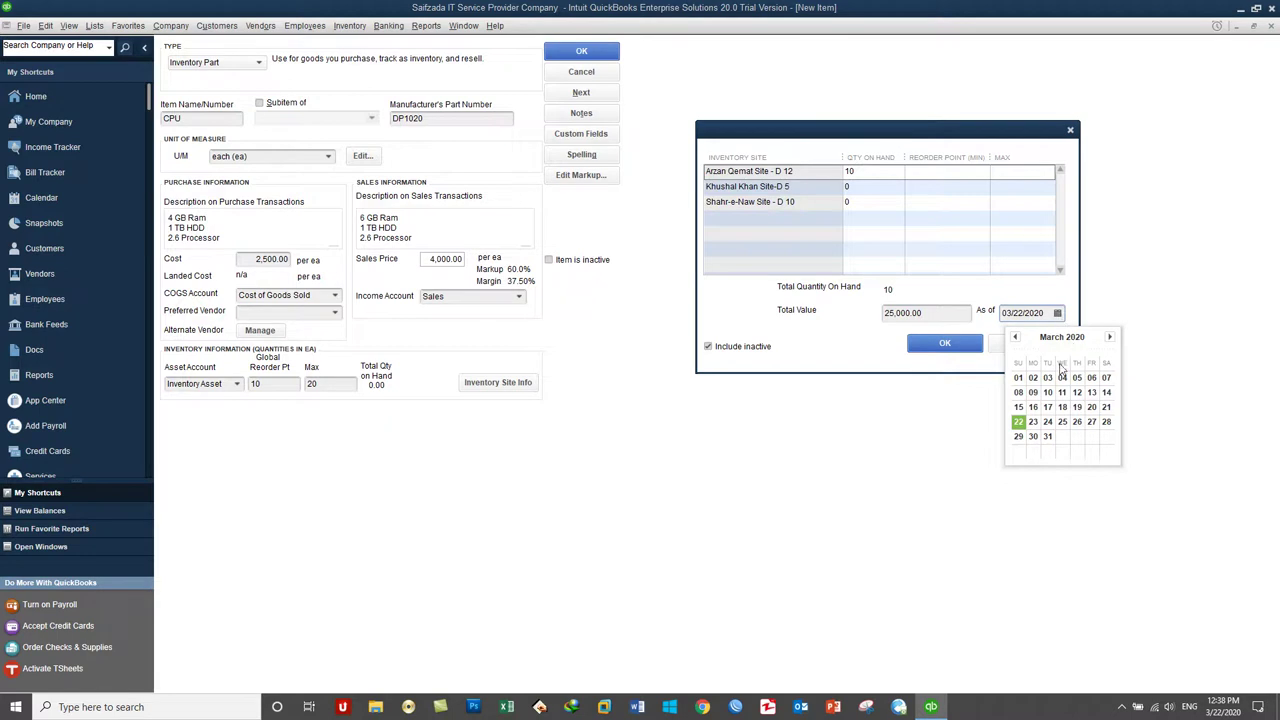
click(1092, 408)
click(940, 311)
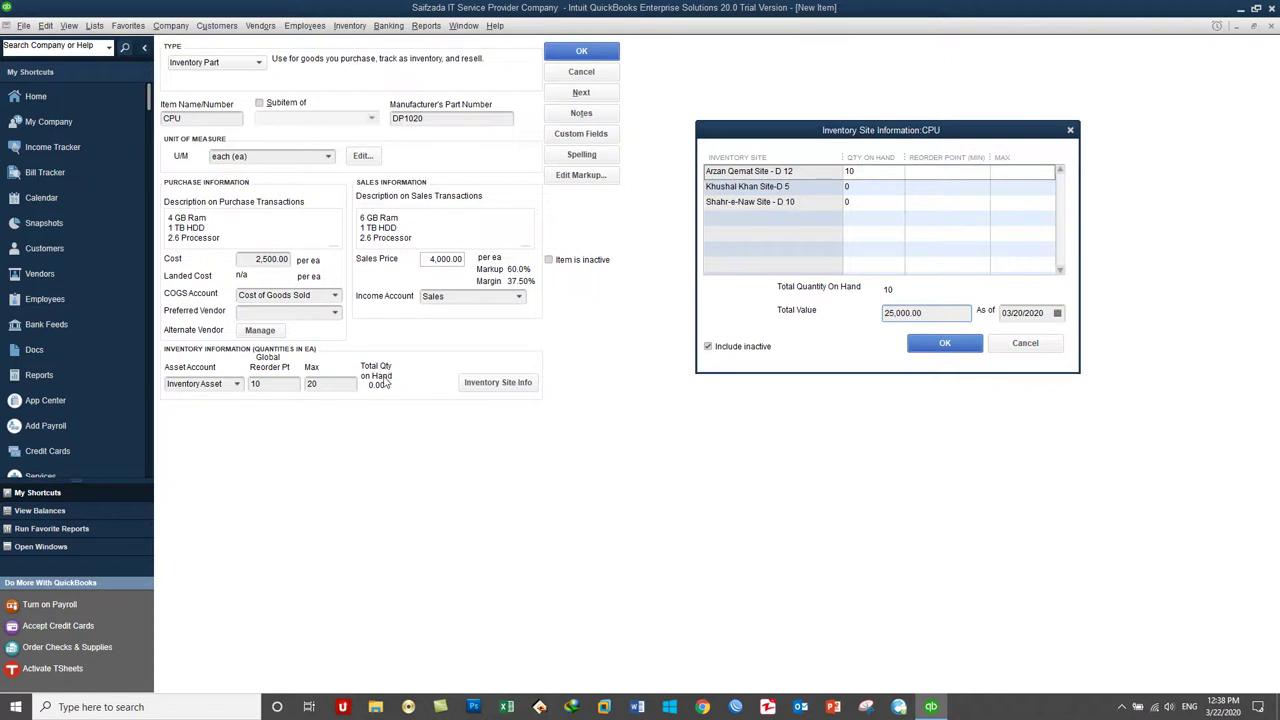
click(944, 343)
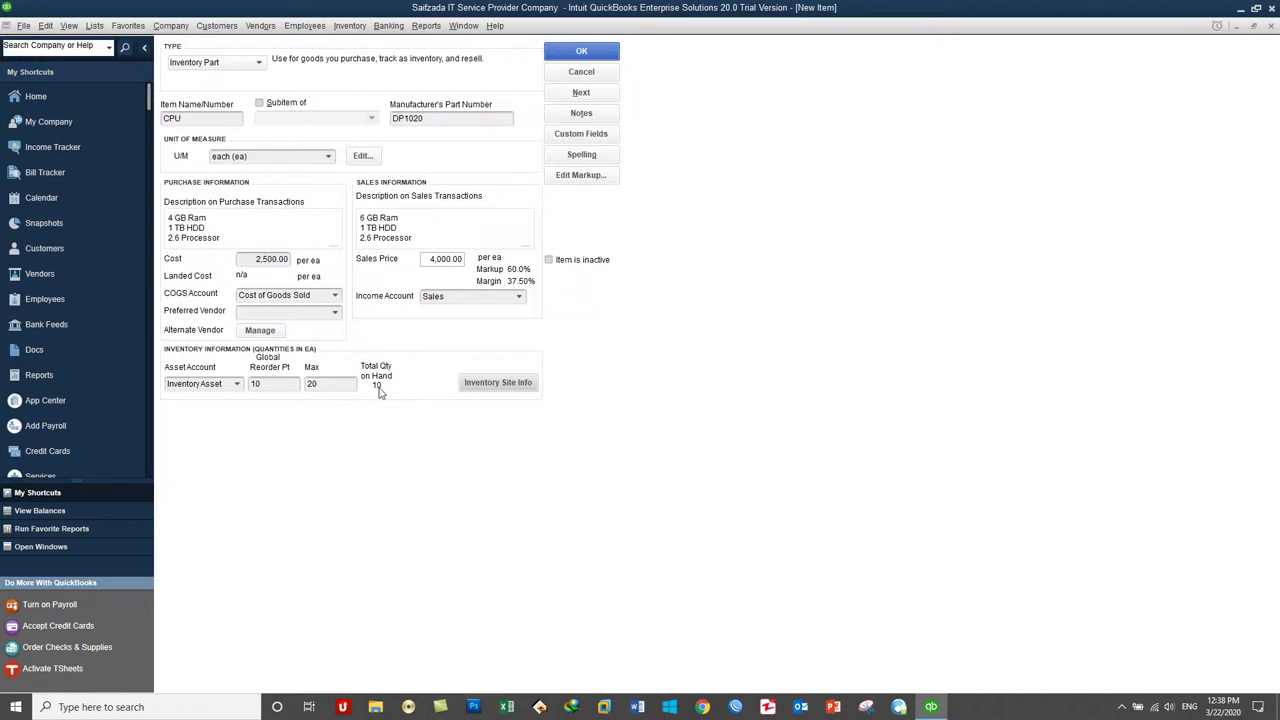
click(586, 57)
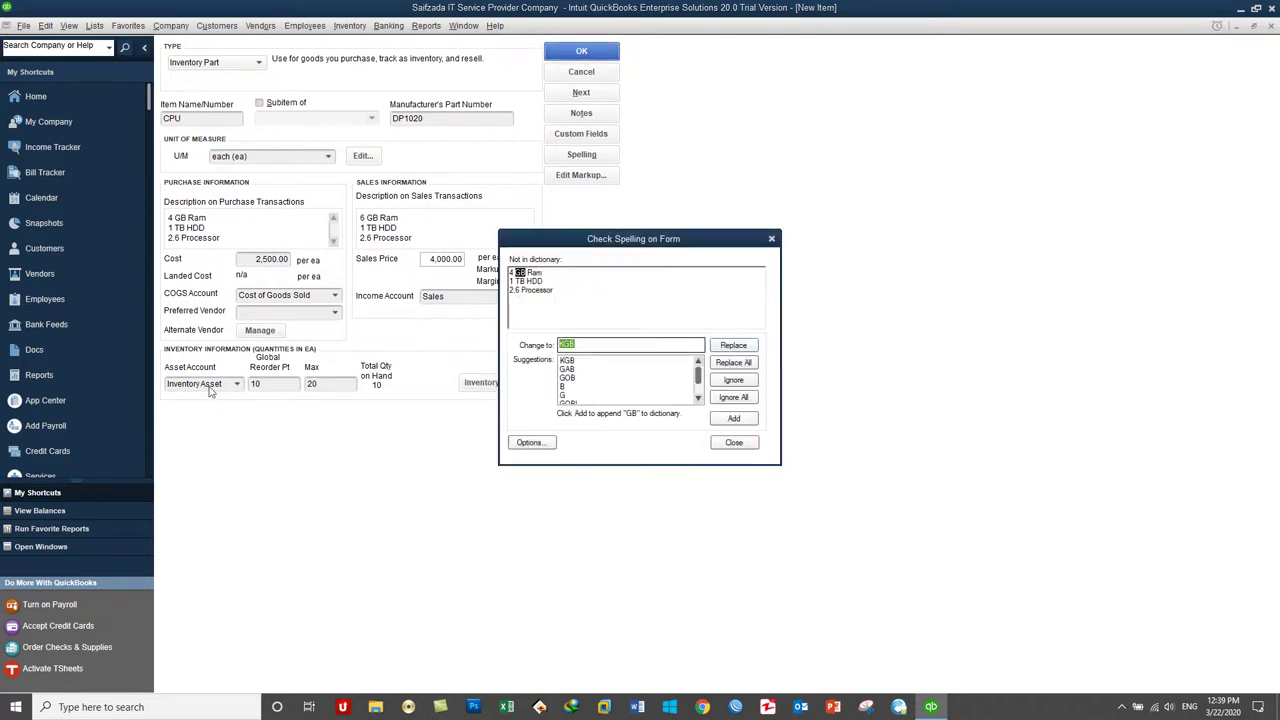
click(741, 399)
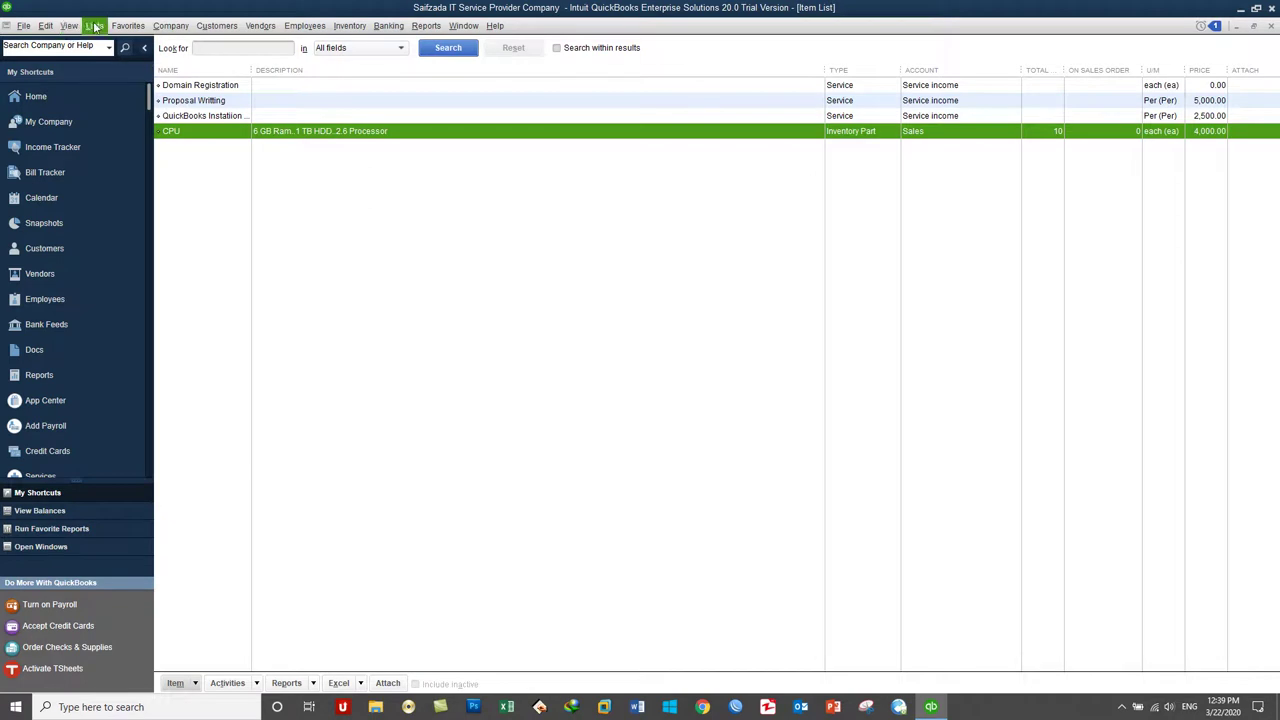
Open the Chart of Accounts and check the Inventory Asset account's balance.
click(95, 27)
click(115, 43)
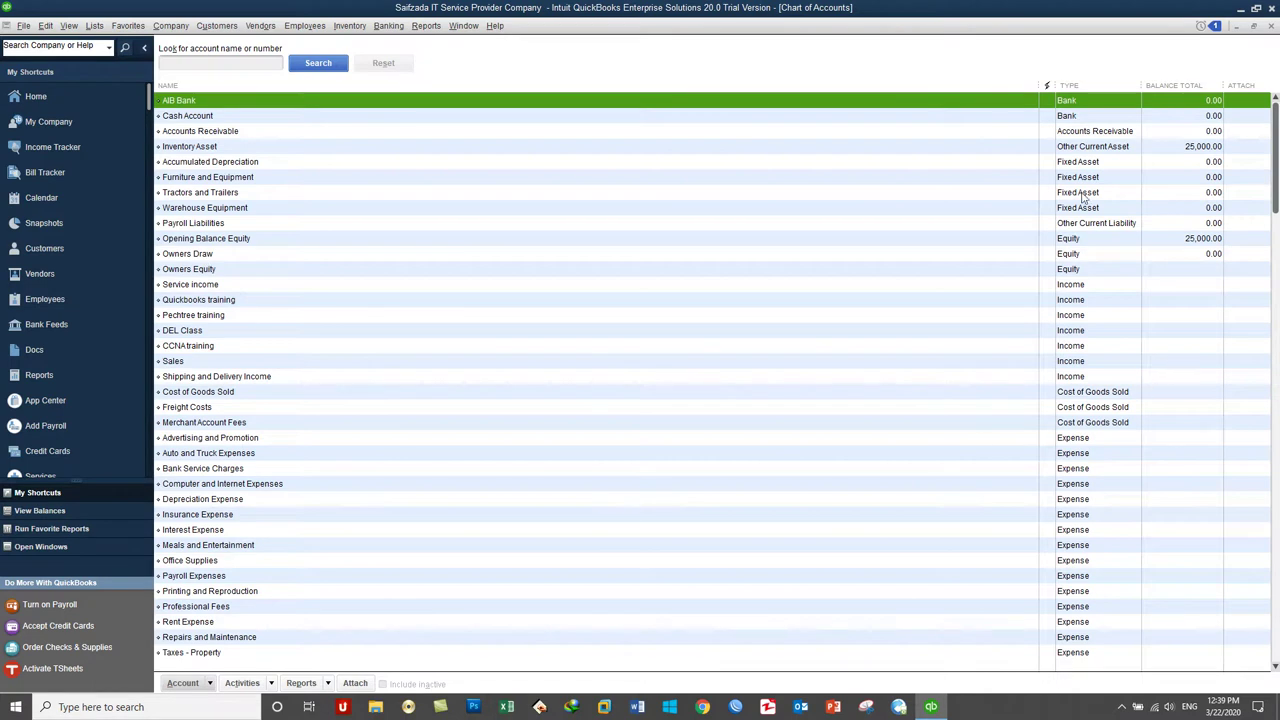
click(1082, 150)
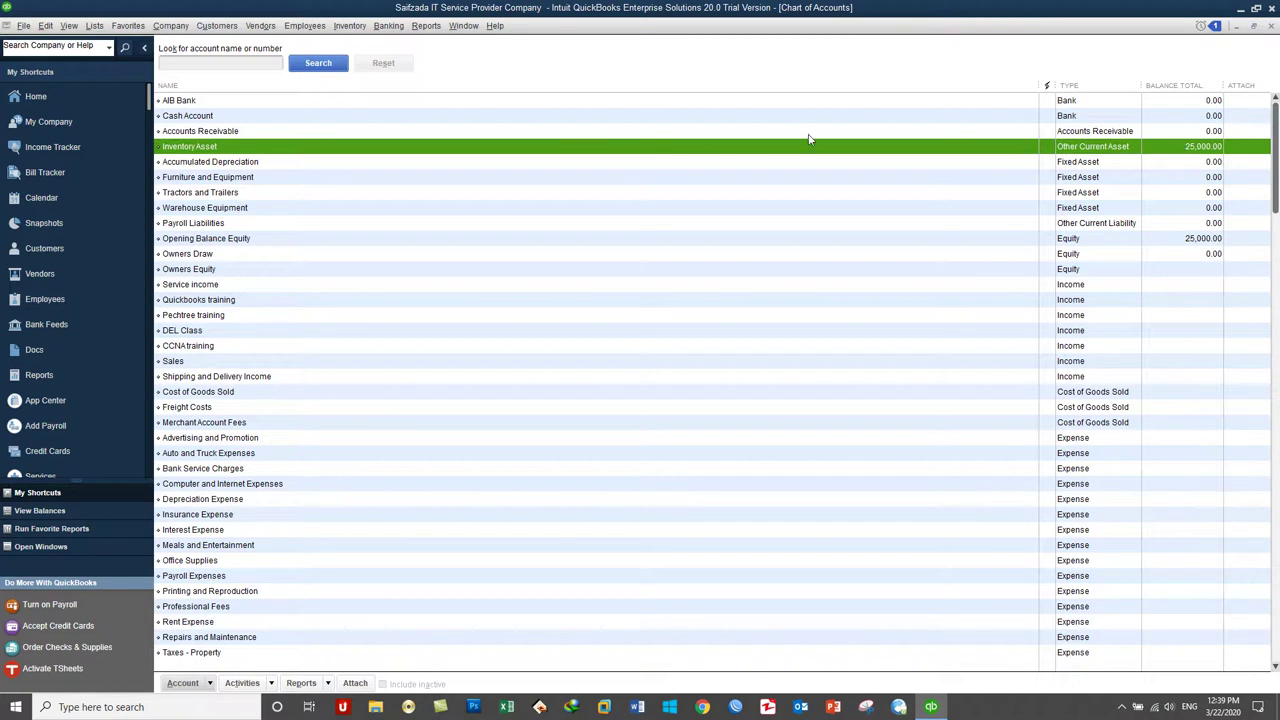
Start a new Inventory Part item in the Item List, name it Monitor, and set its unit of measure to each (ea).
click(94, 27)
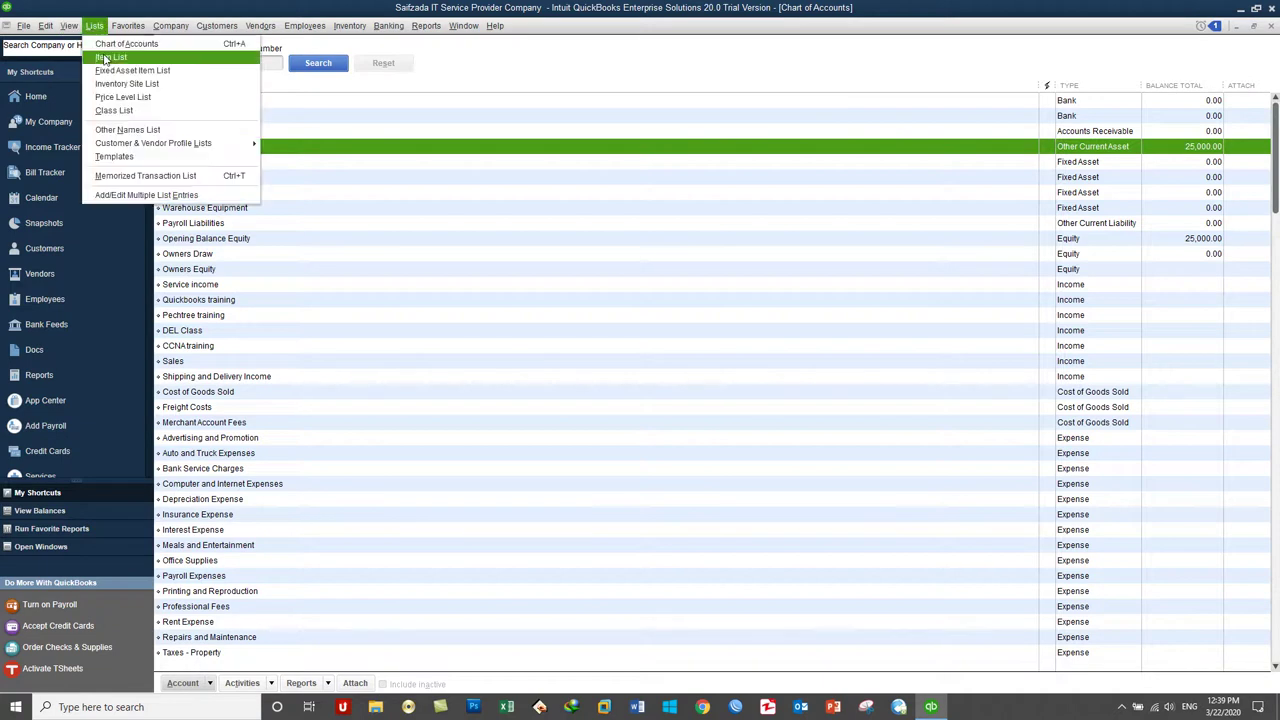
click(112, 44)
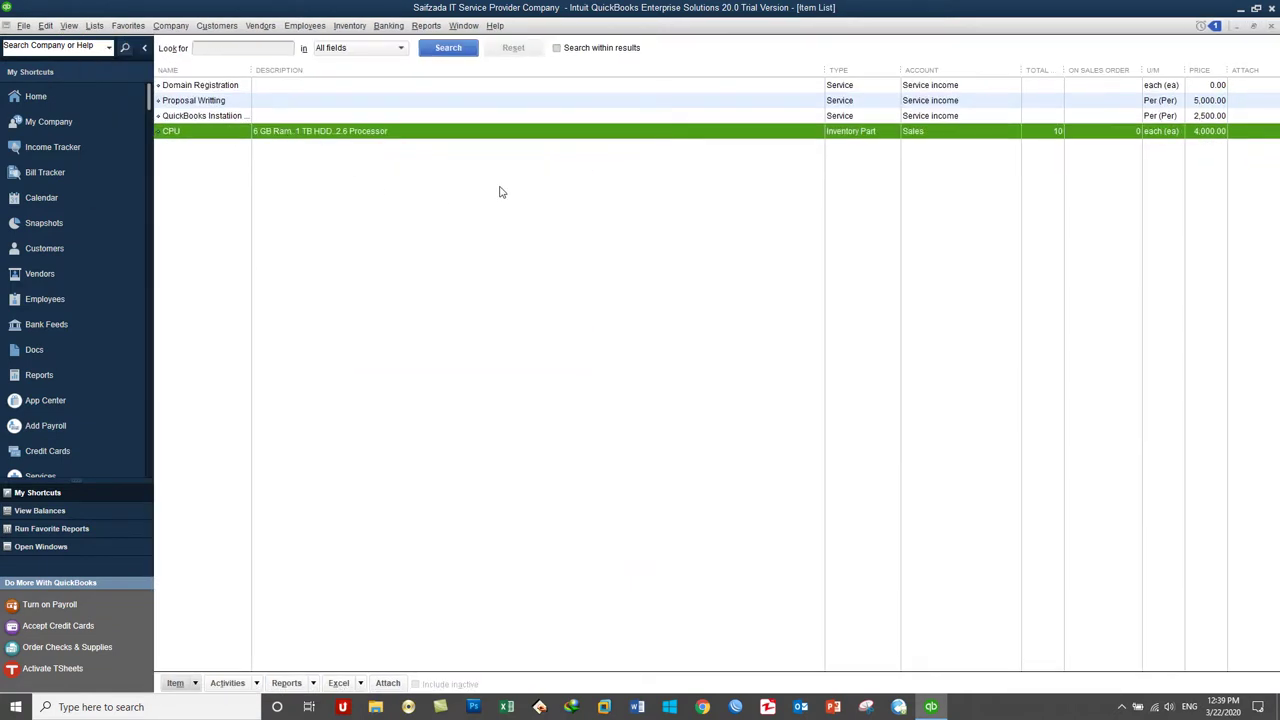
key(ctrl+n)
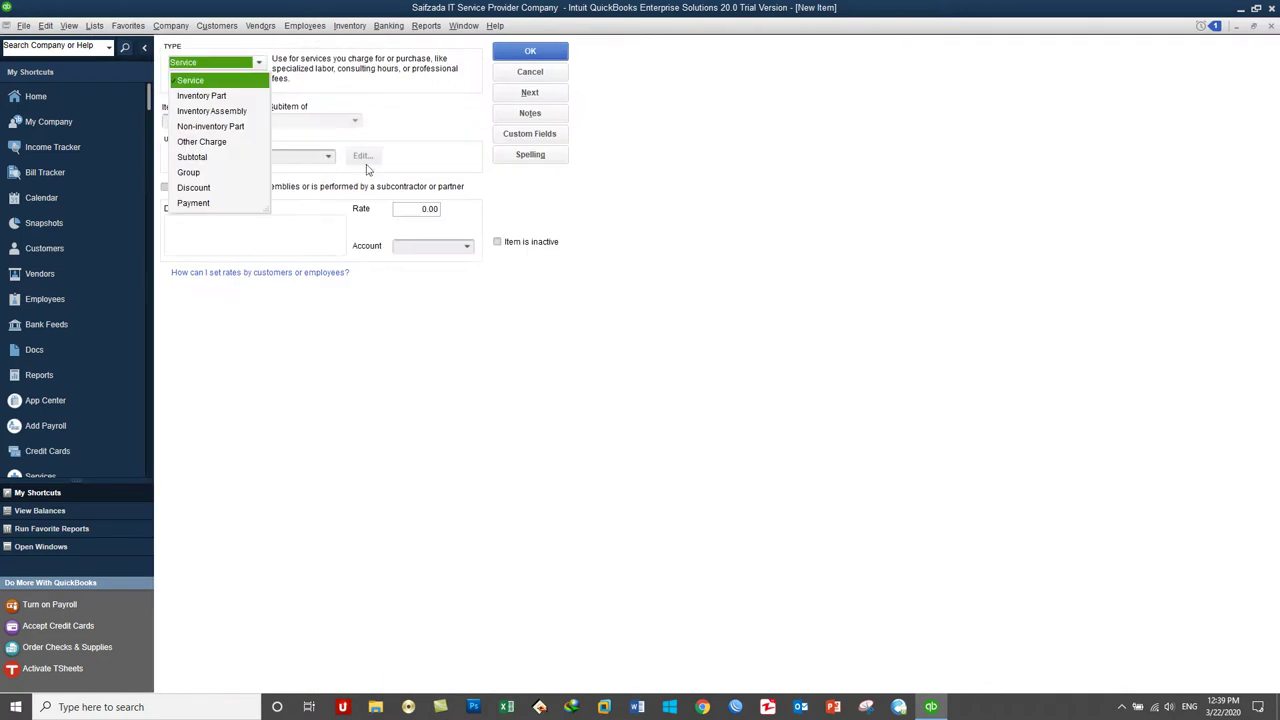
click(229, 100)
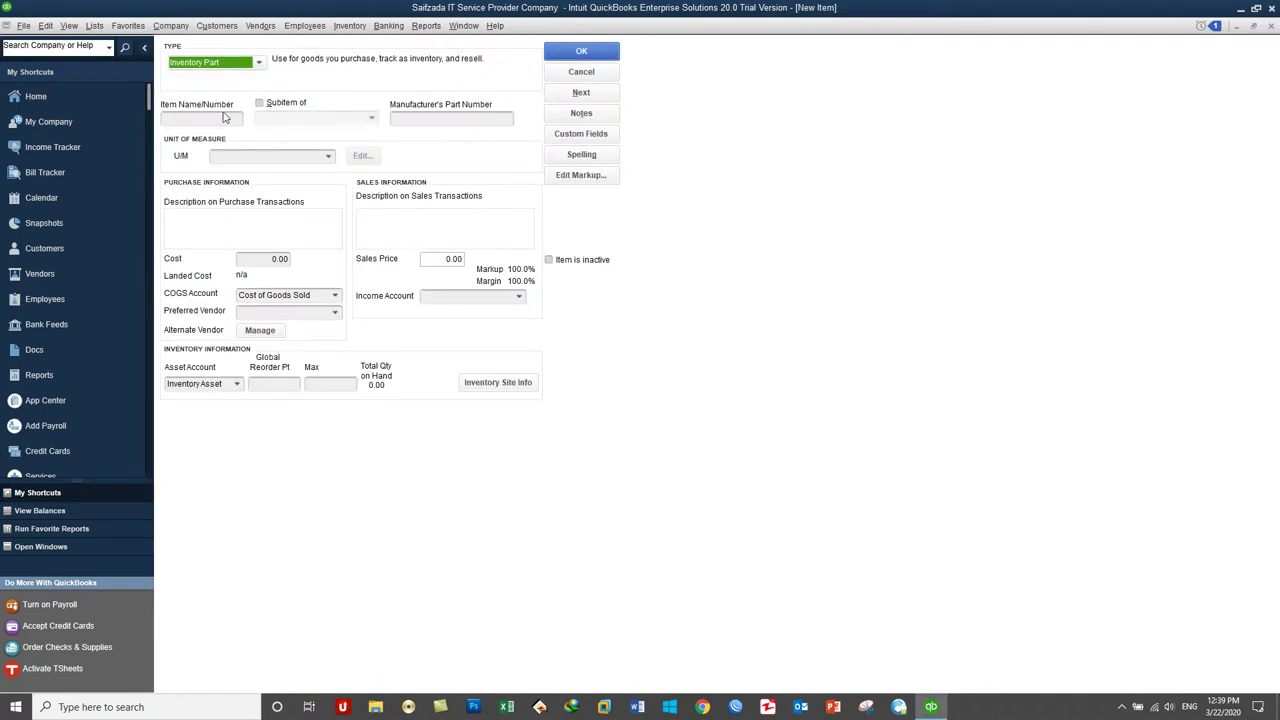
click(218, 117)
text(Monitor)
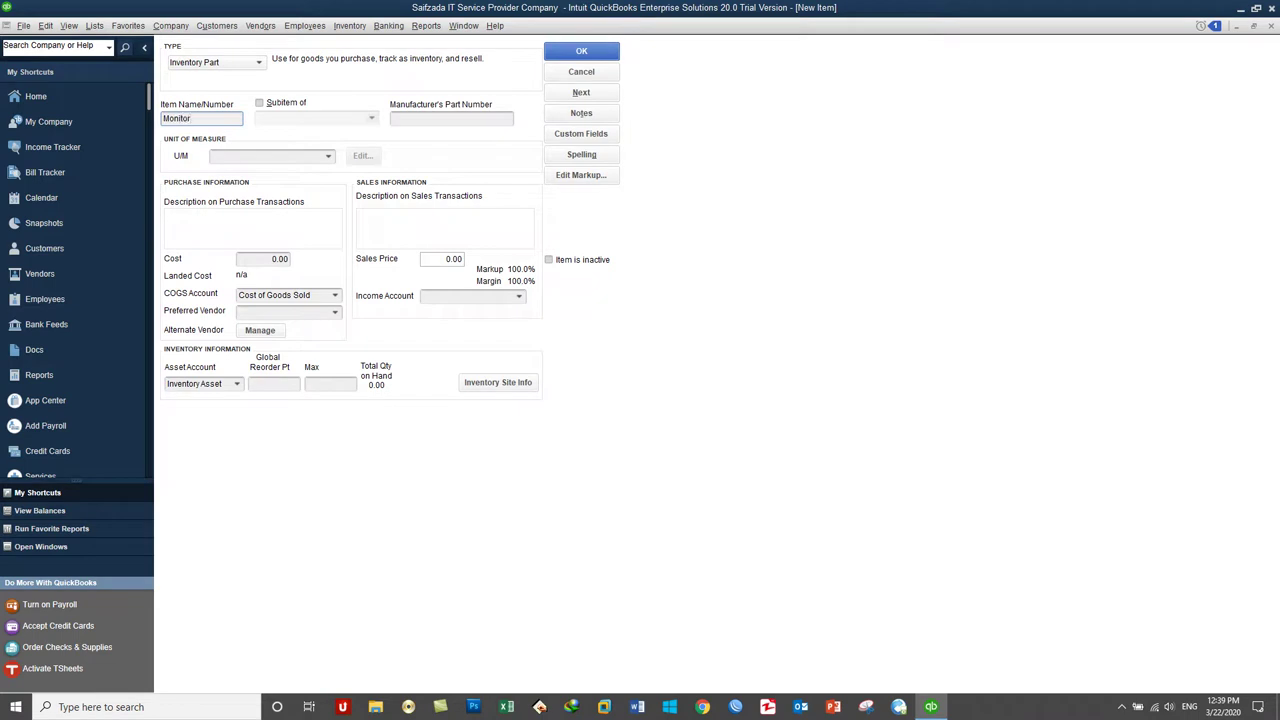
click(328, 156)
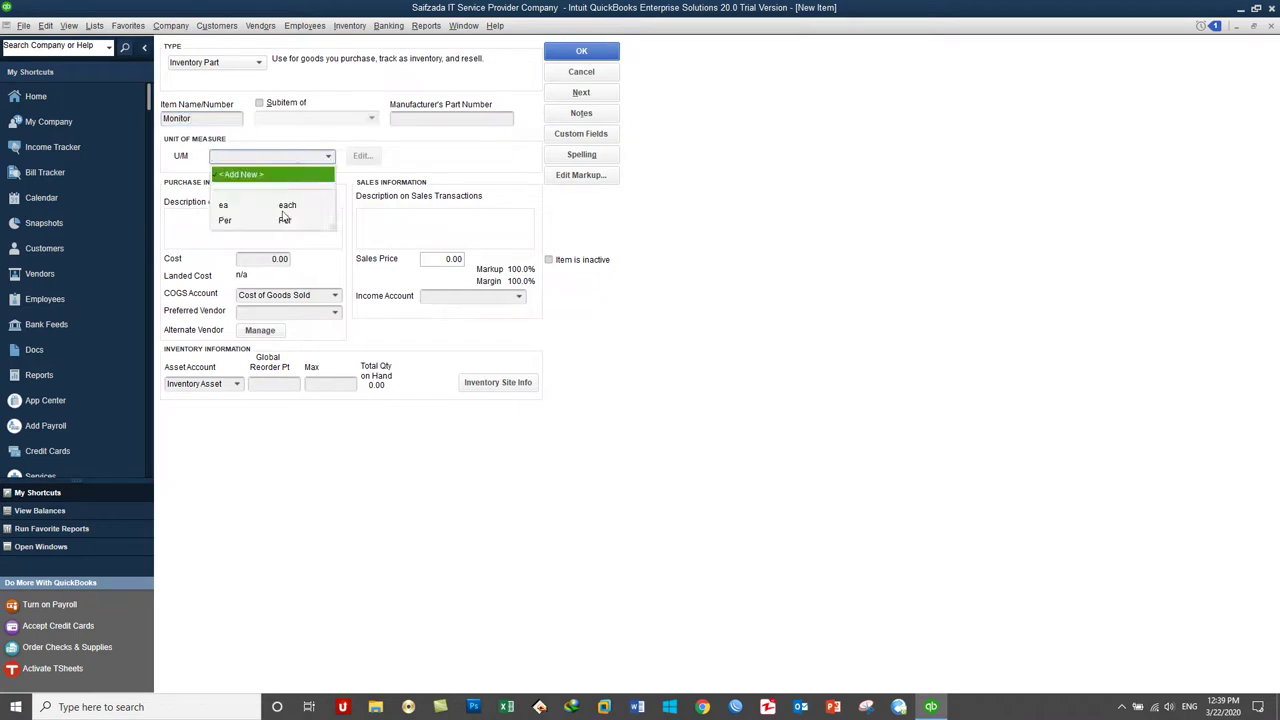
click(286, 205)
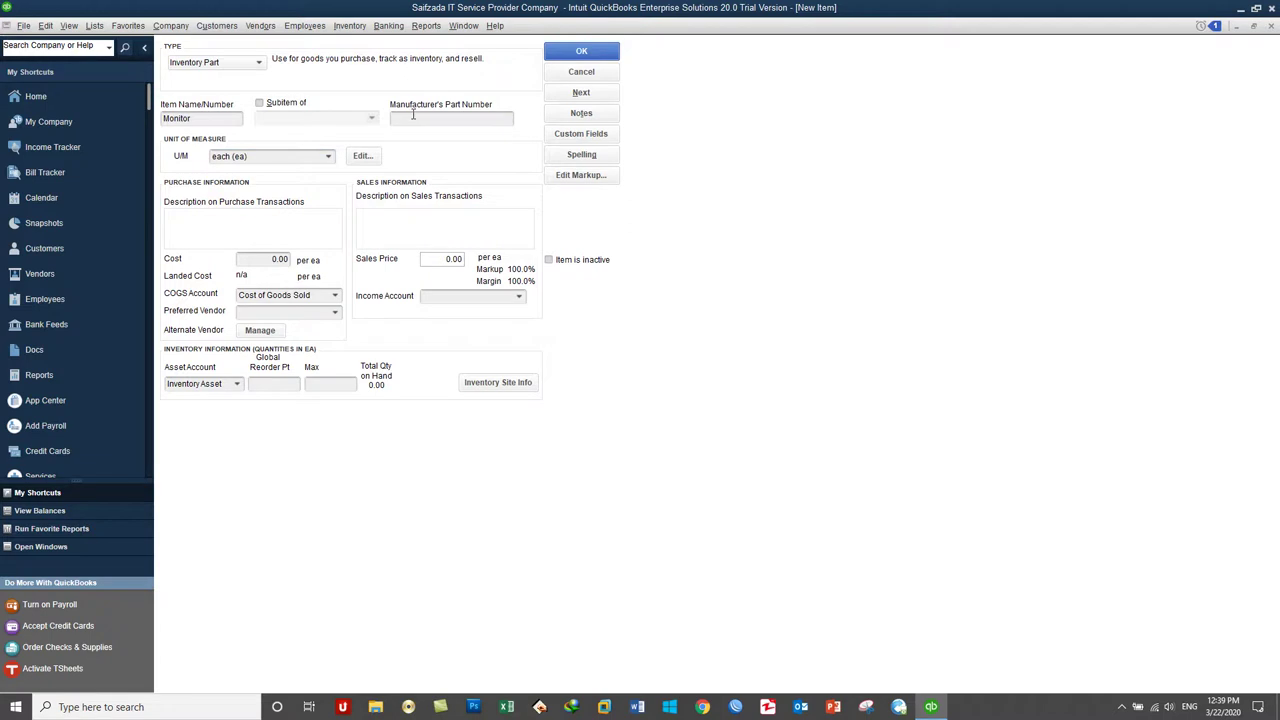
Set the Monitor item's cost to 2,000 and sales price to 3,000, and assign it to the Sales income account.
click(265, 260)
text(2000)
key(Tab)
text(300)
click(288, 314)
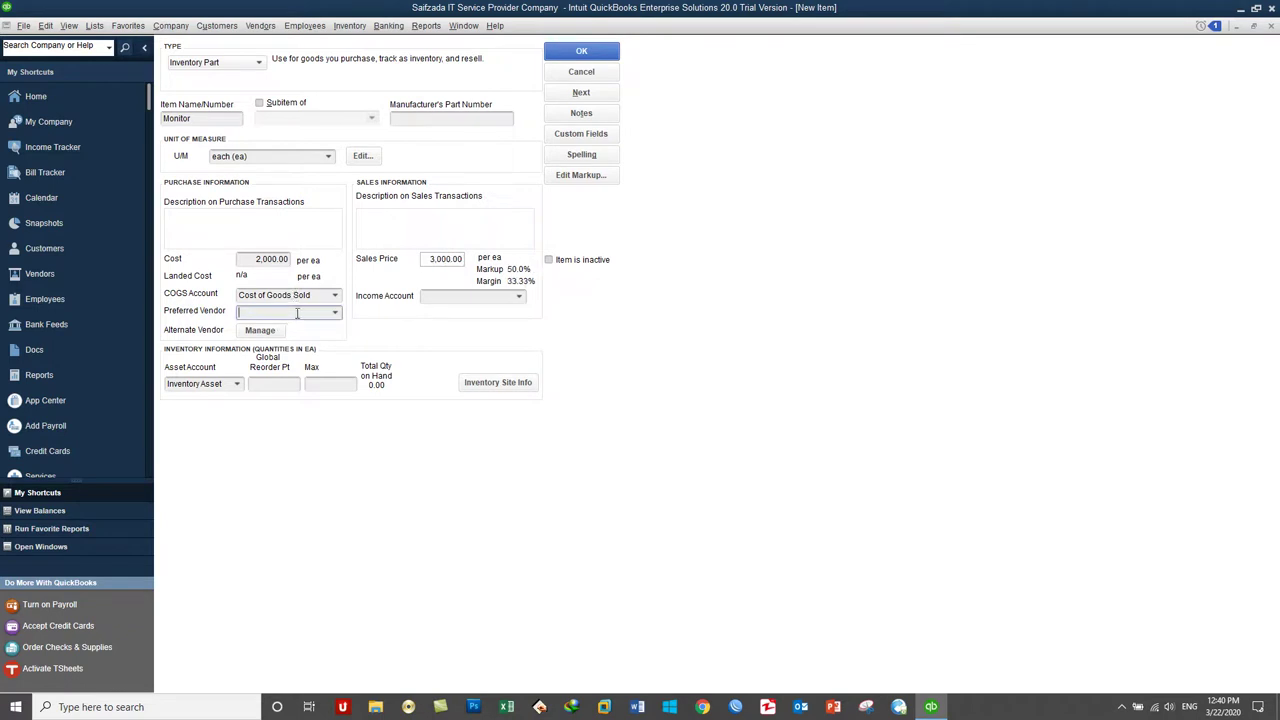
click(520, 297)
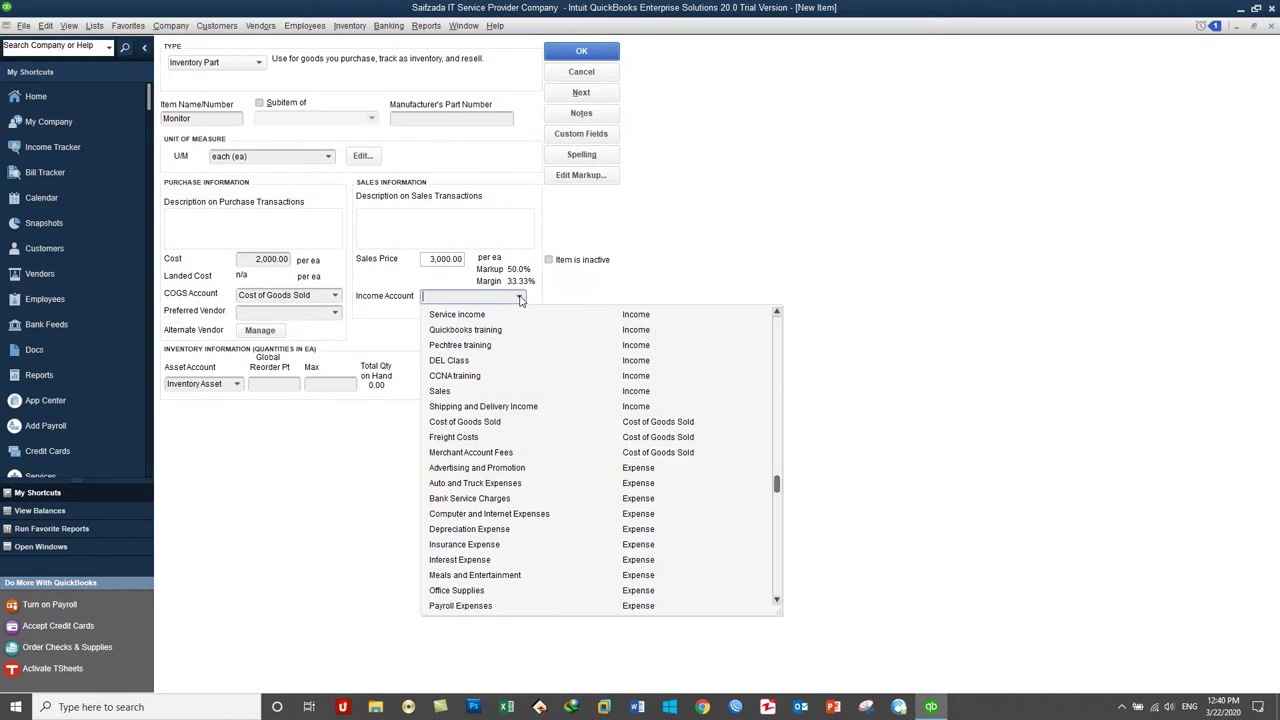
click(476, 392)
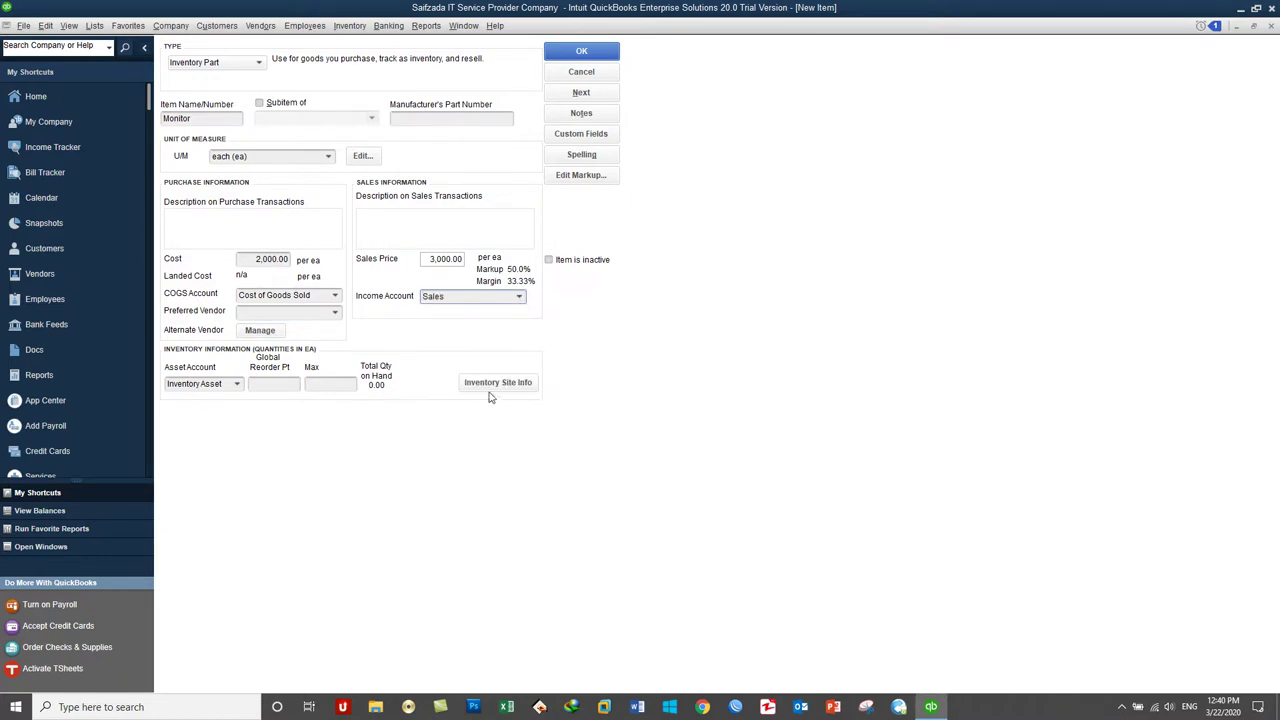
Set the Monitor item's maximum stock to 20 and its global reorder point to 10.
click(325, 383)
text(20)
click(256, 384)
text(10)
Enter a quantity on hand of 10 at Khushal Khan Site-D 5, then save the Monitor item and start another.
click(497, 390)
click(850, 184)
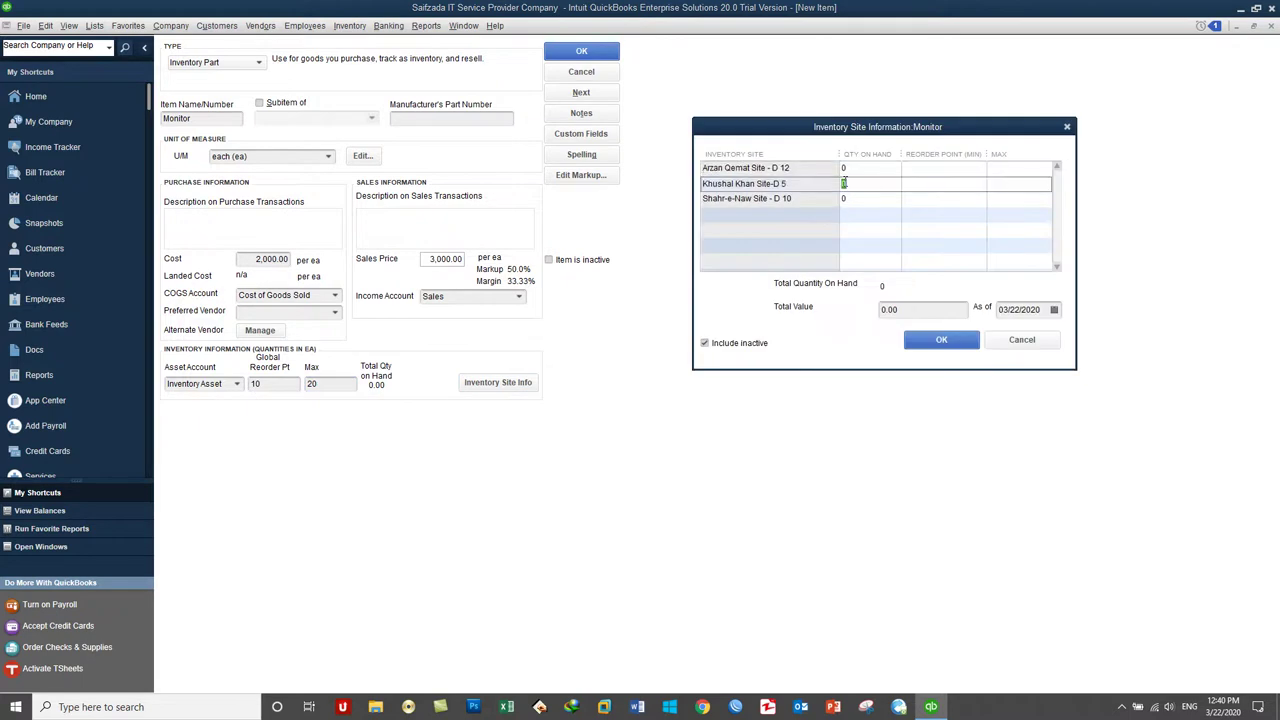
double_click(853, 184)
text(10)
click(935, 313)
click(940, 348)
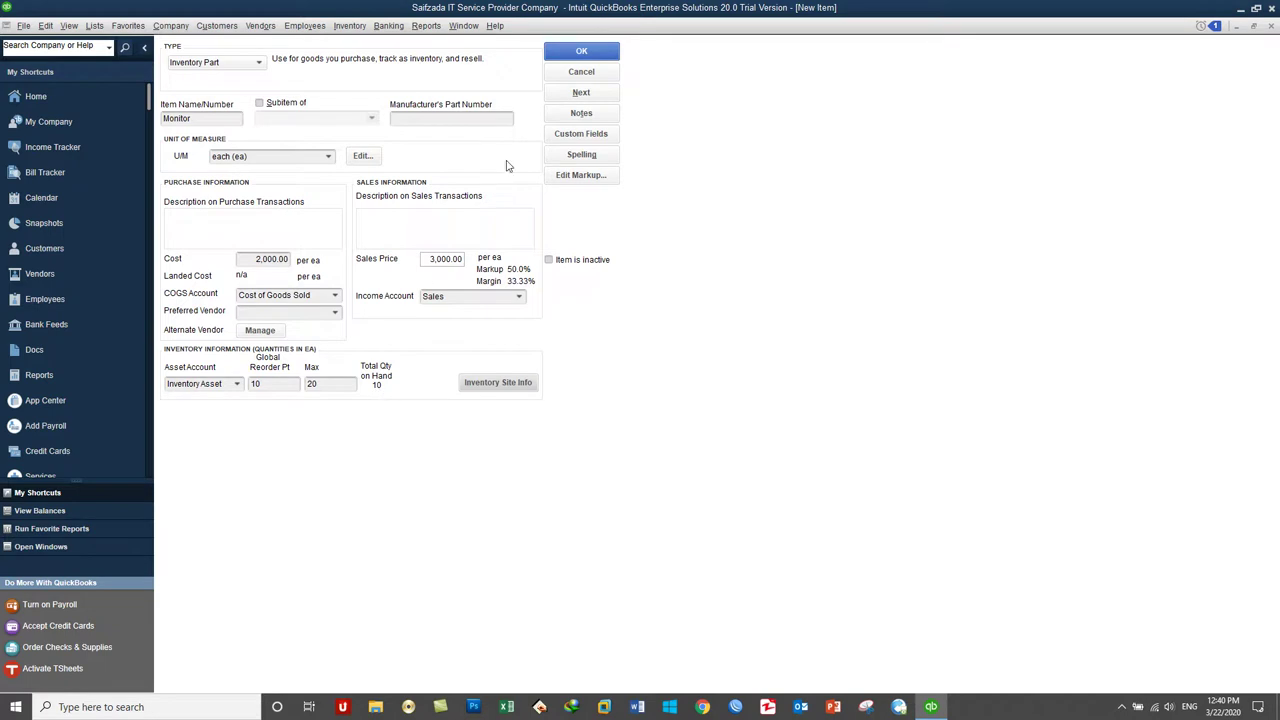
click(578, 93)
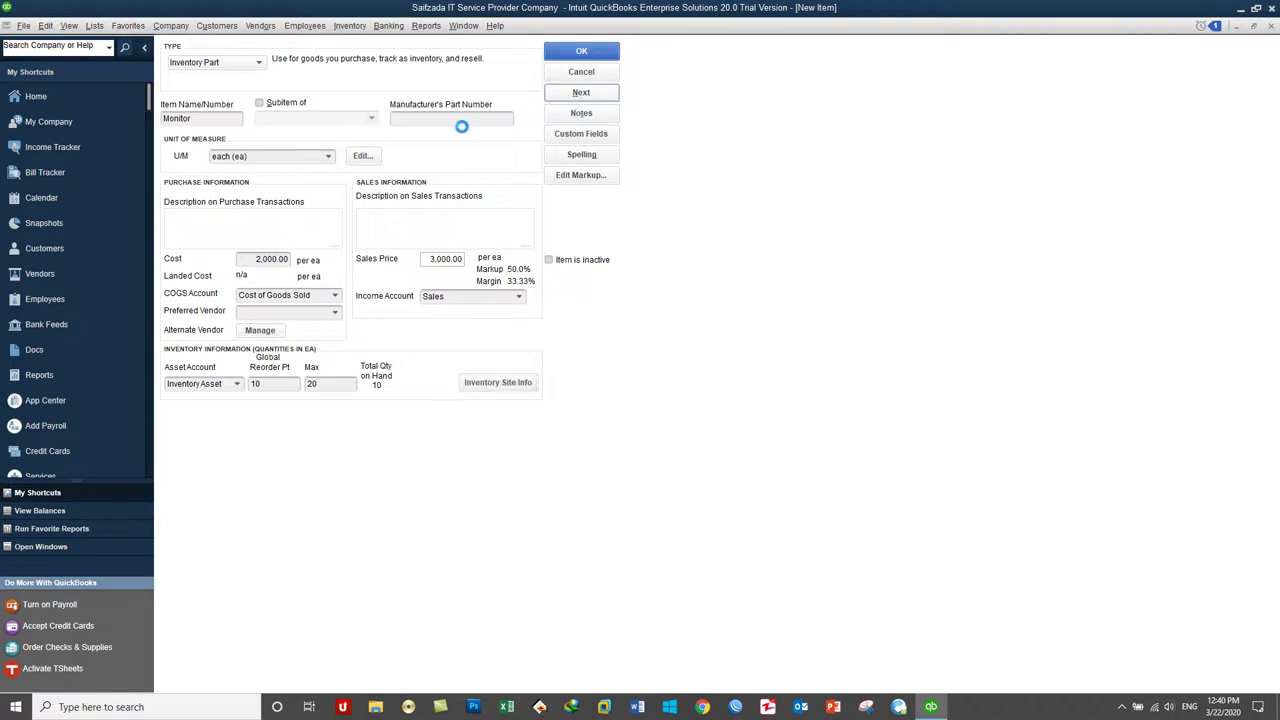
Name the new inventory part Keyboard and set its unit of measure to each (ea).
click(197, 121)
text(Keyboard)
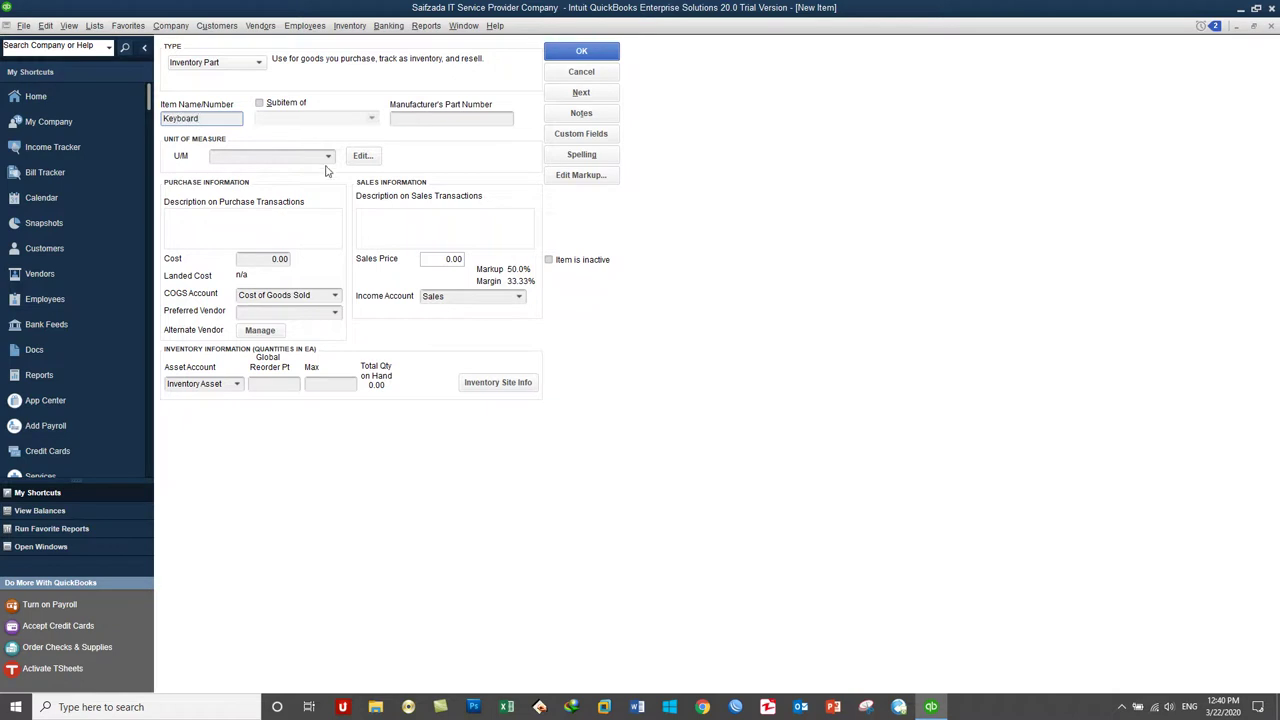
click(328, 156)
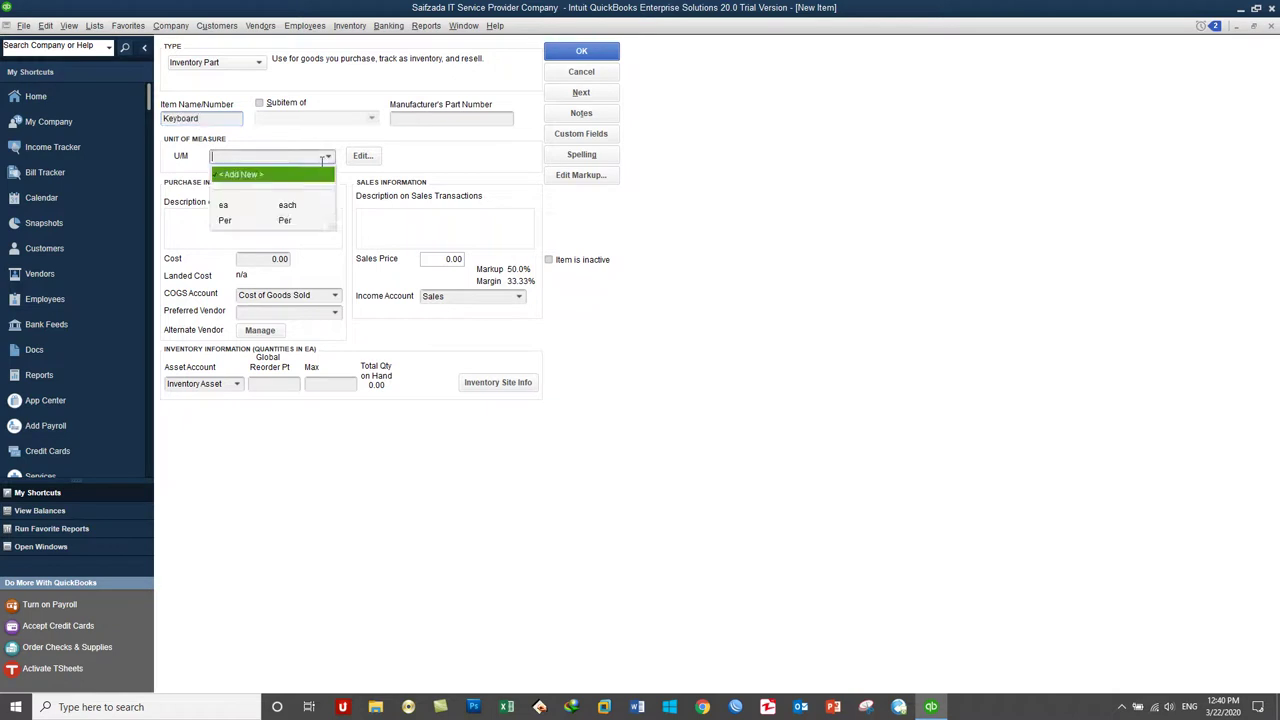
click(260, 208)
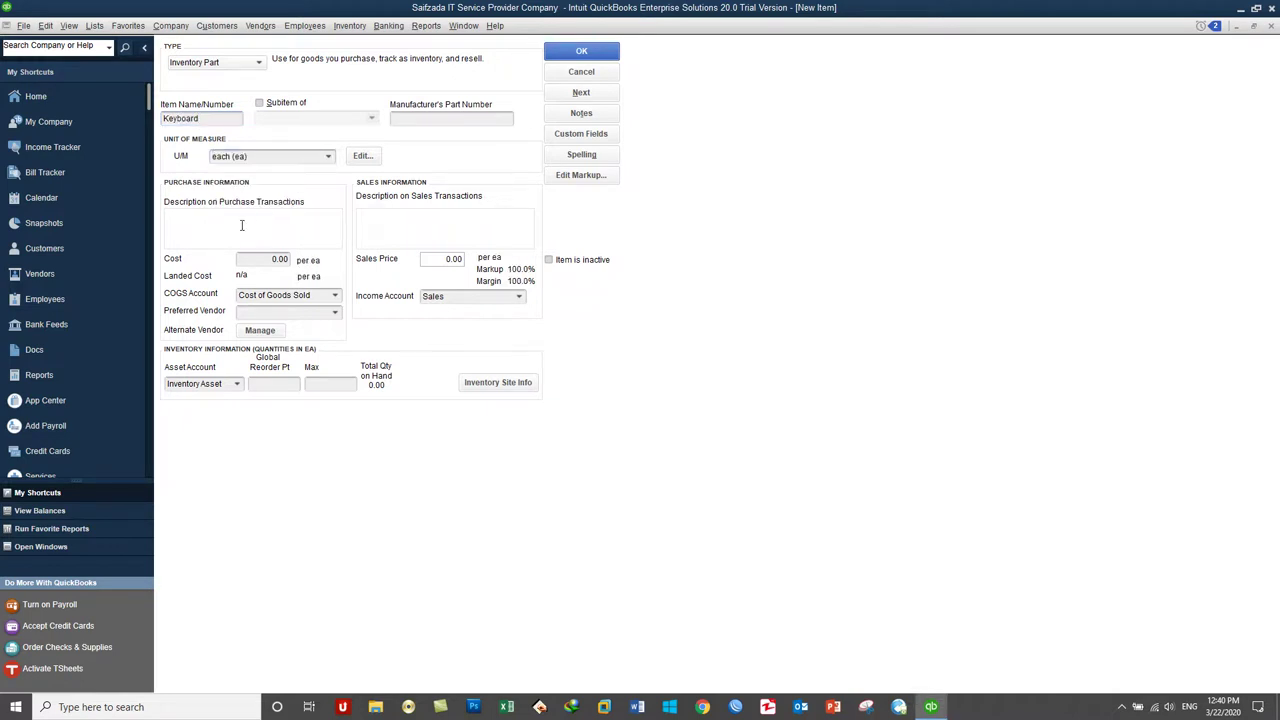
Set the Keyboard item's cost to 100 and its sales price to 200.
click(241, 226)
click(259, 260)
text(100)
key(Tab)
click(445, 260)
text(200)
key(Tab)
Enter a quantity on hand of 10 at Arzan Qemat Site - D 12, then save the Keyboard item and start another.
click(505, 382)
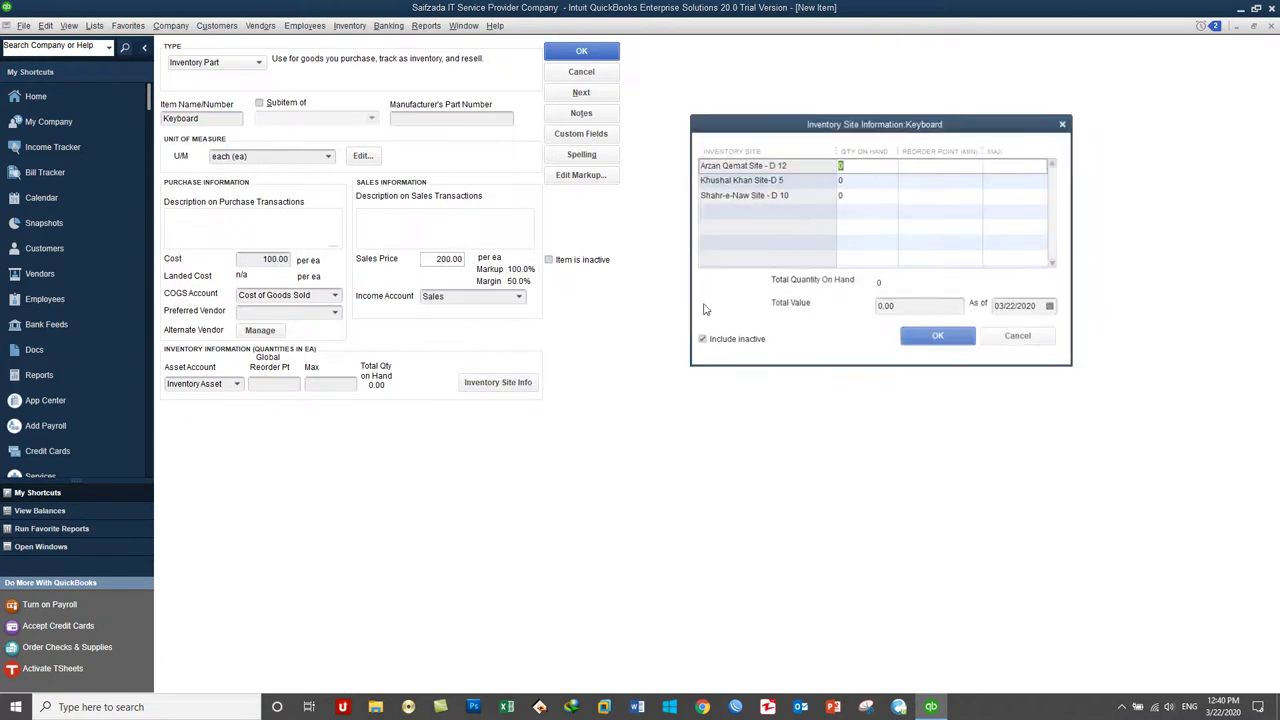
double_click(841, 165)
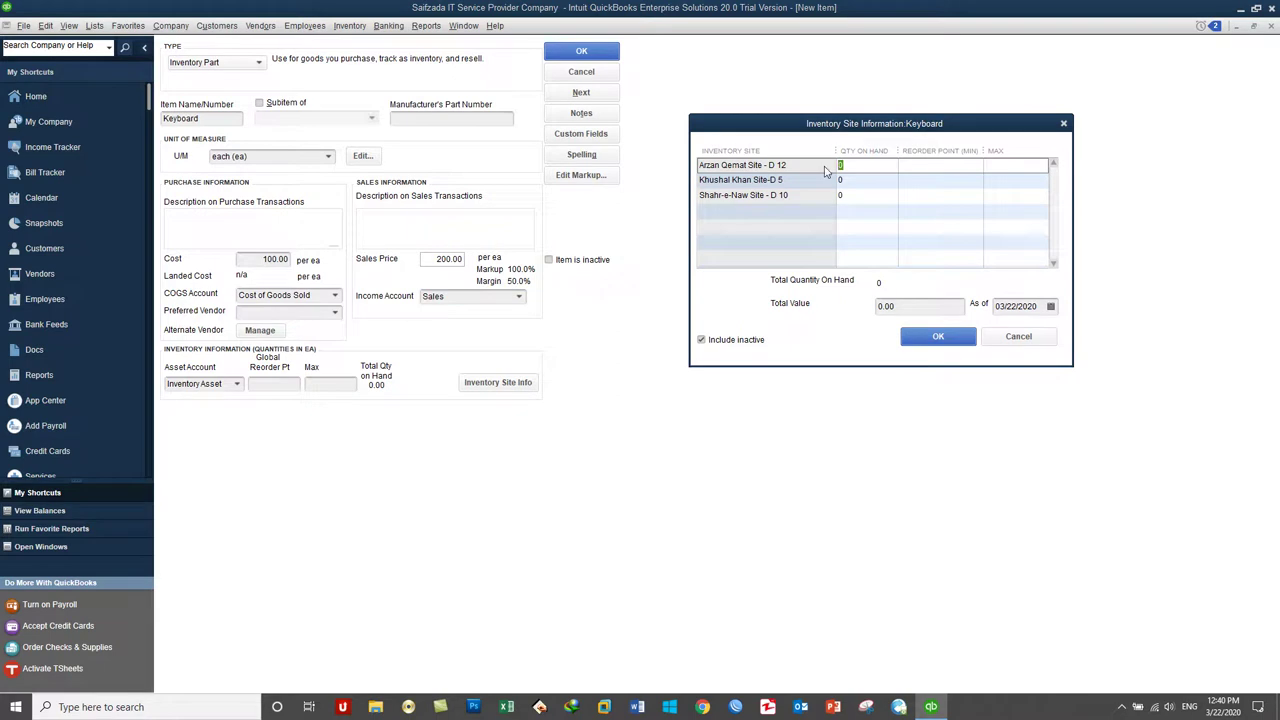
text(10)
click(940, 336)
click(581, 93)
Name the new inventory part MOUS and set its unit of measure to each (ea).
click(182, 120)
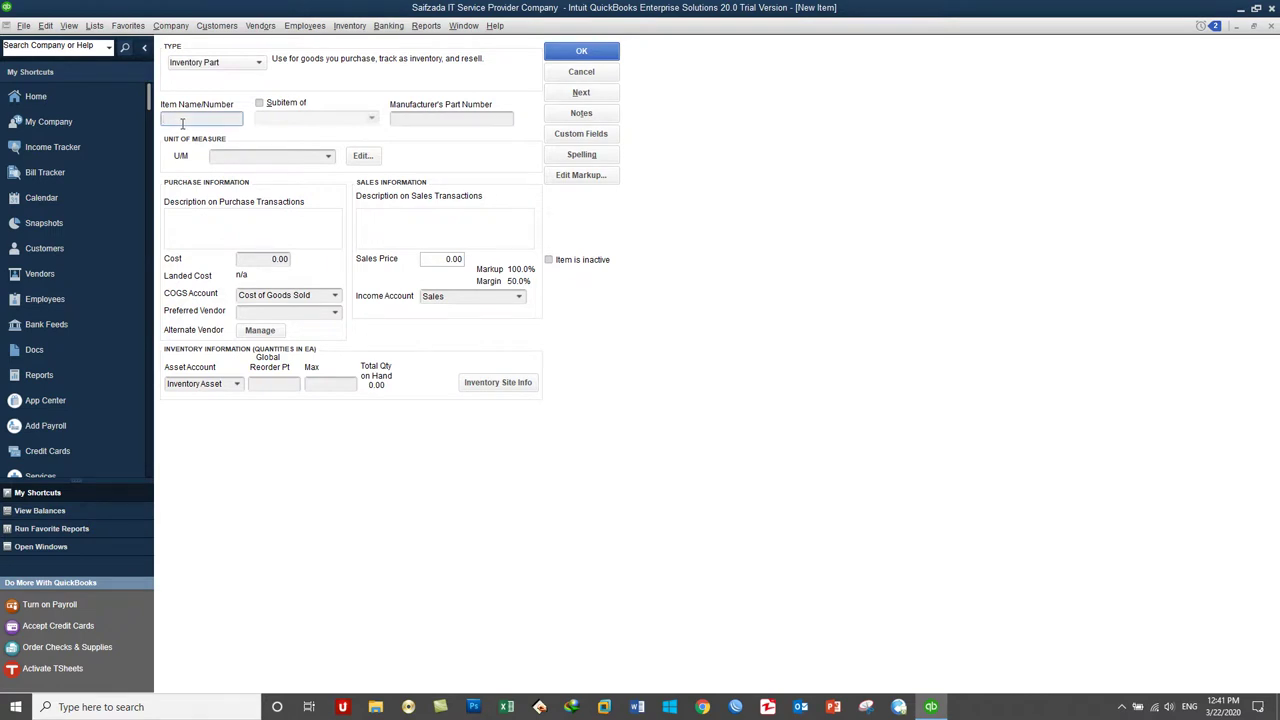
text(MOUS)
click(328, 157)
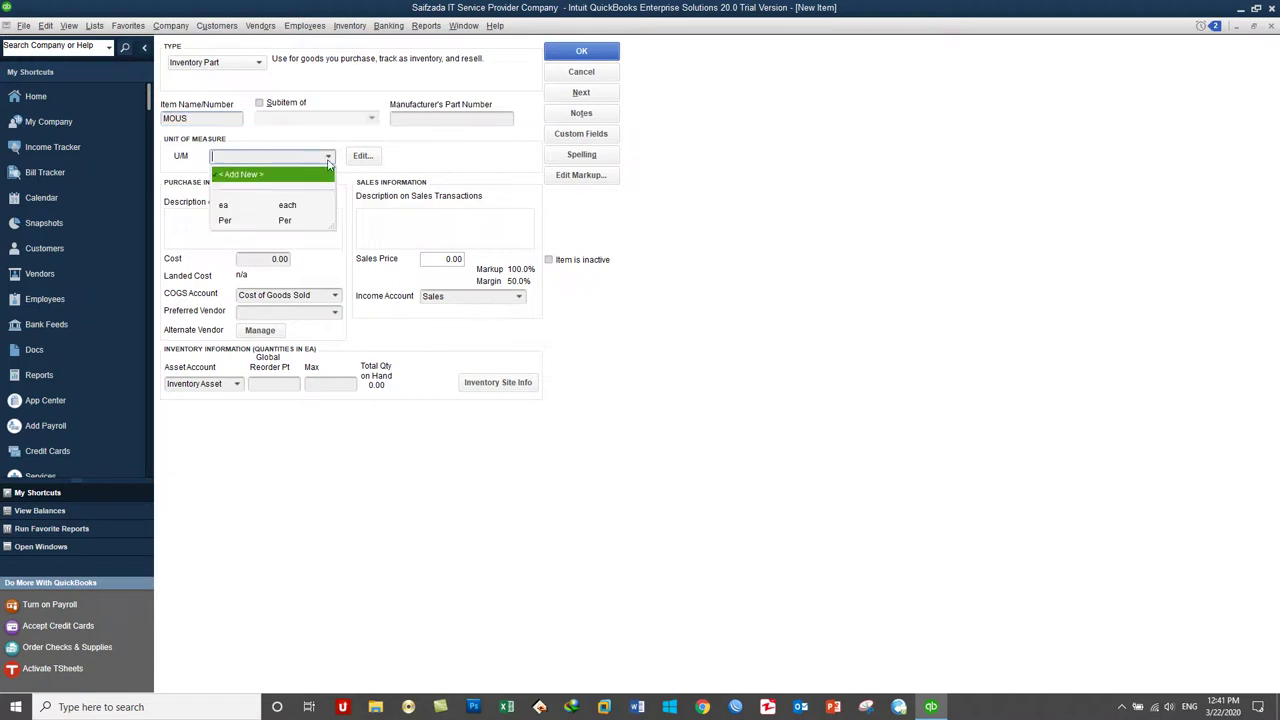
click(265, 219)
Set the MOUS item's cost to 200 and its sales price to 300.
click(267, 262)
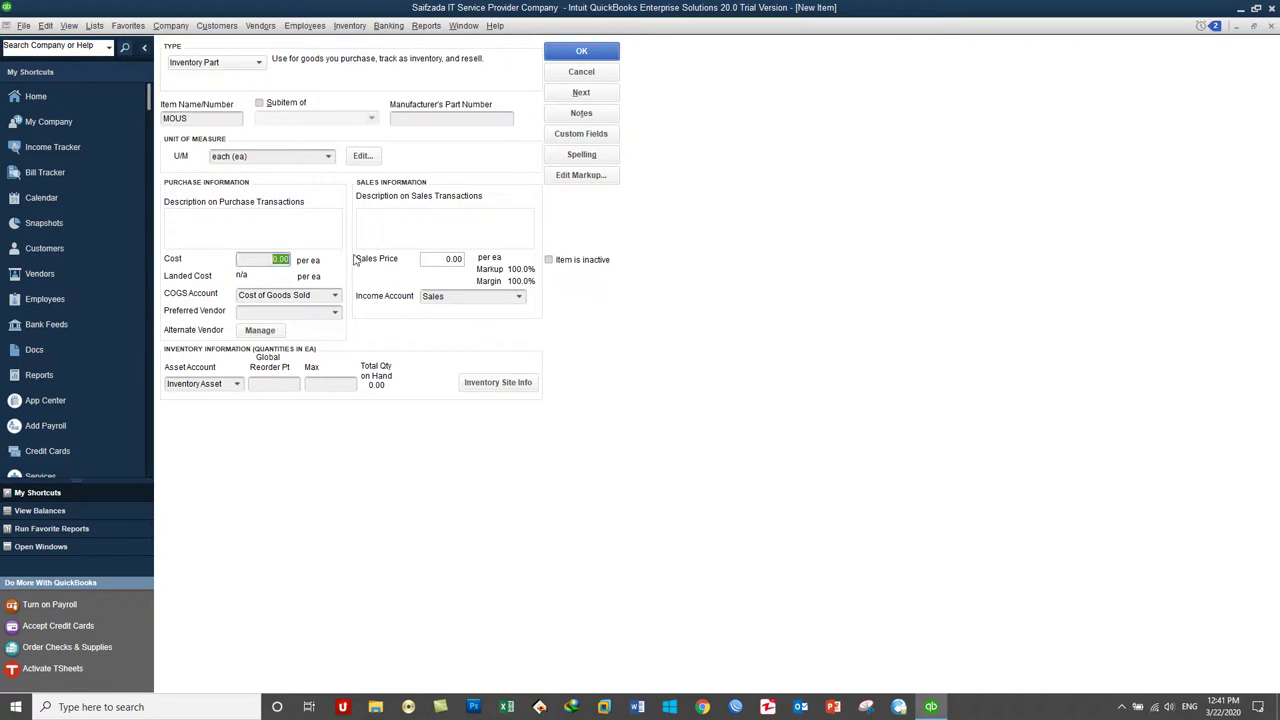
text(200)
key(Tab)
click(434, 258)
text(300)
key(Tab)
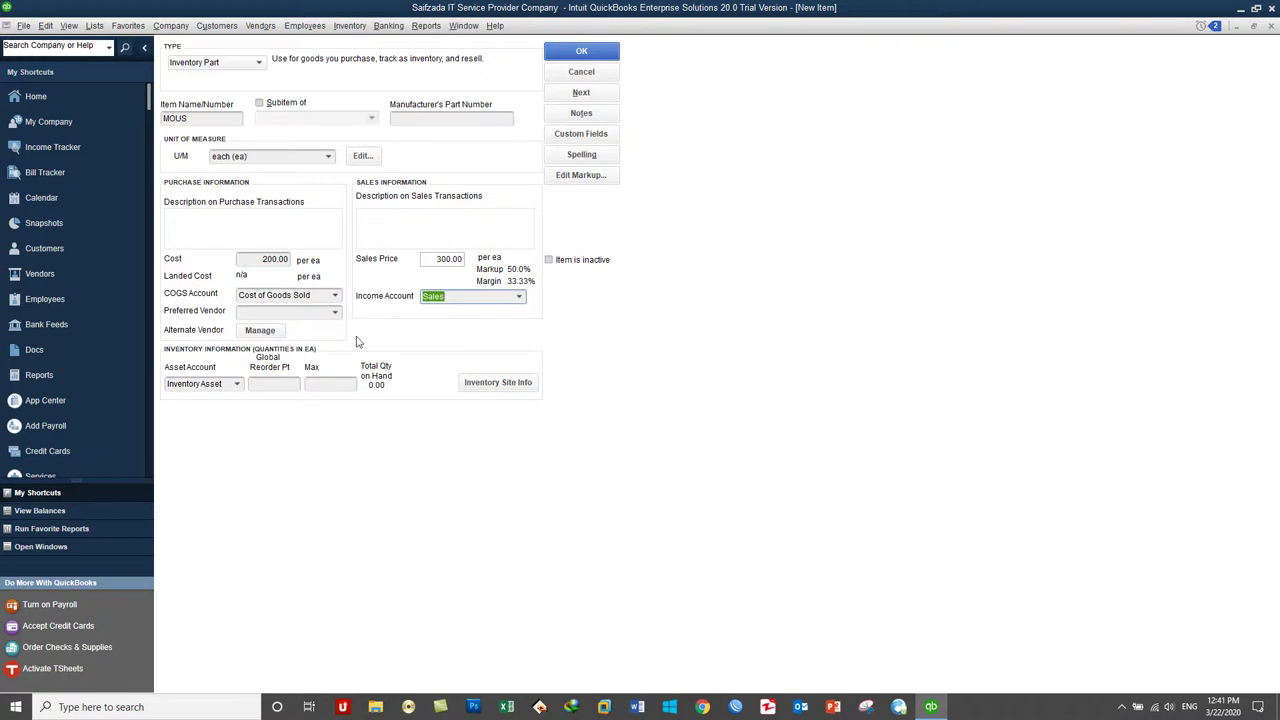
In the MOUS item's inventory site information, set the quantity on hand at Shahr-e-Naw Site - D 10 to 10.
click(490, 385)
click(845, 192)
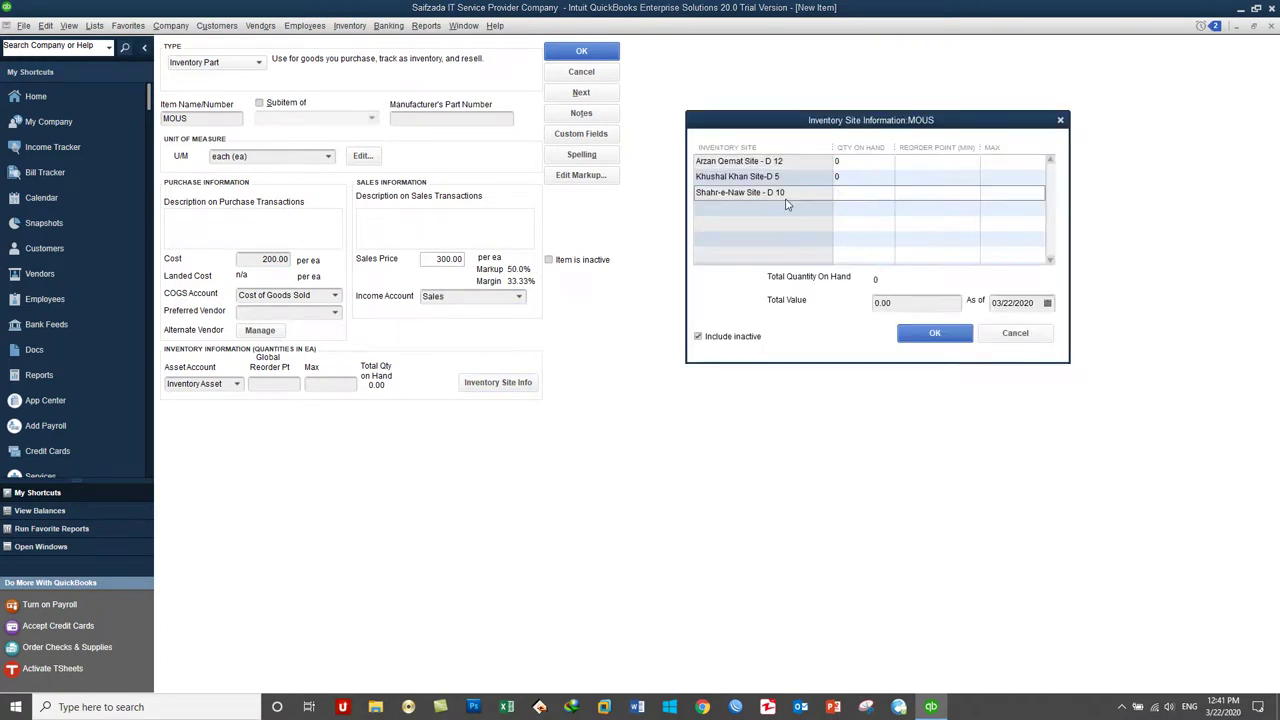
text(10)
click(930, 333)
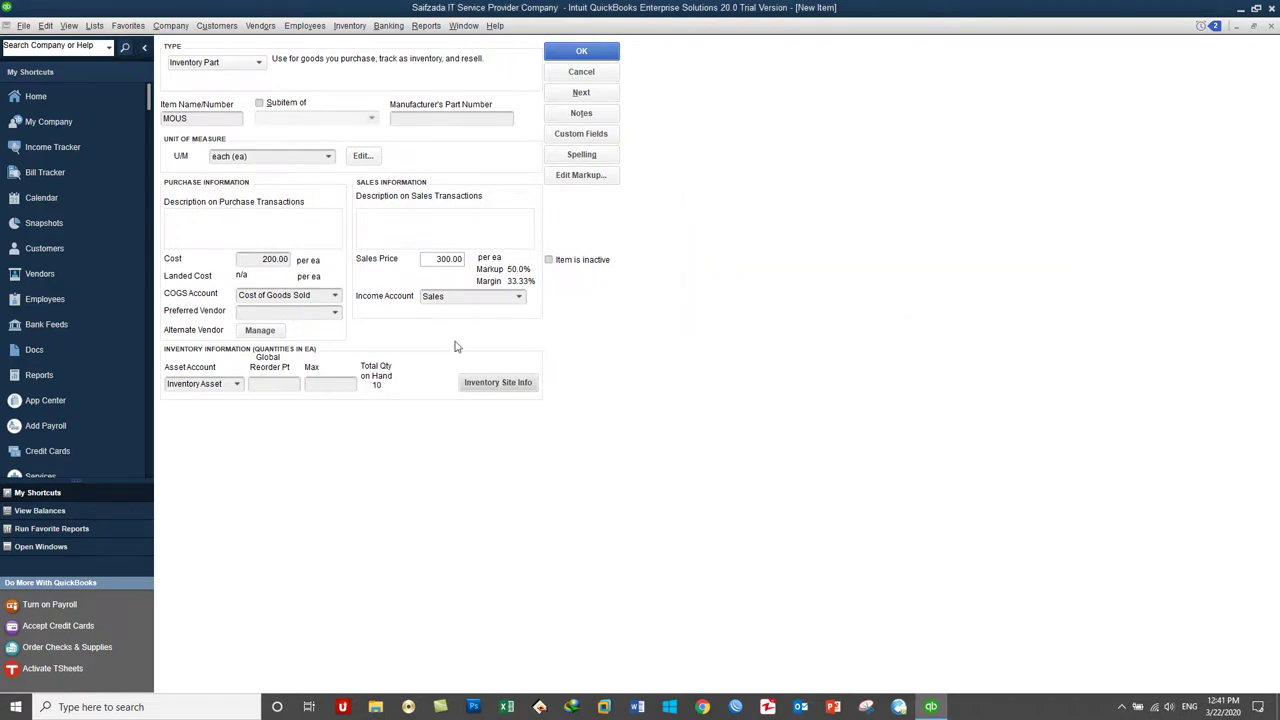
Set the MOUS item's maximum to 20 and global reorder point to 10, and save the item.
click(322, 389)
text(10)
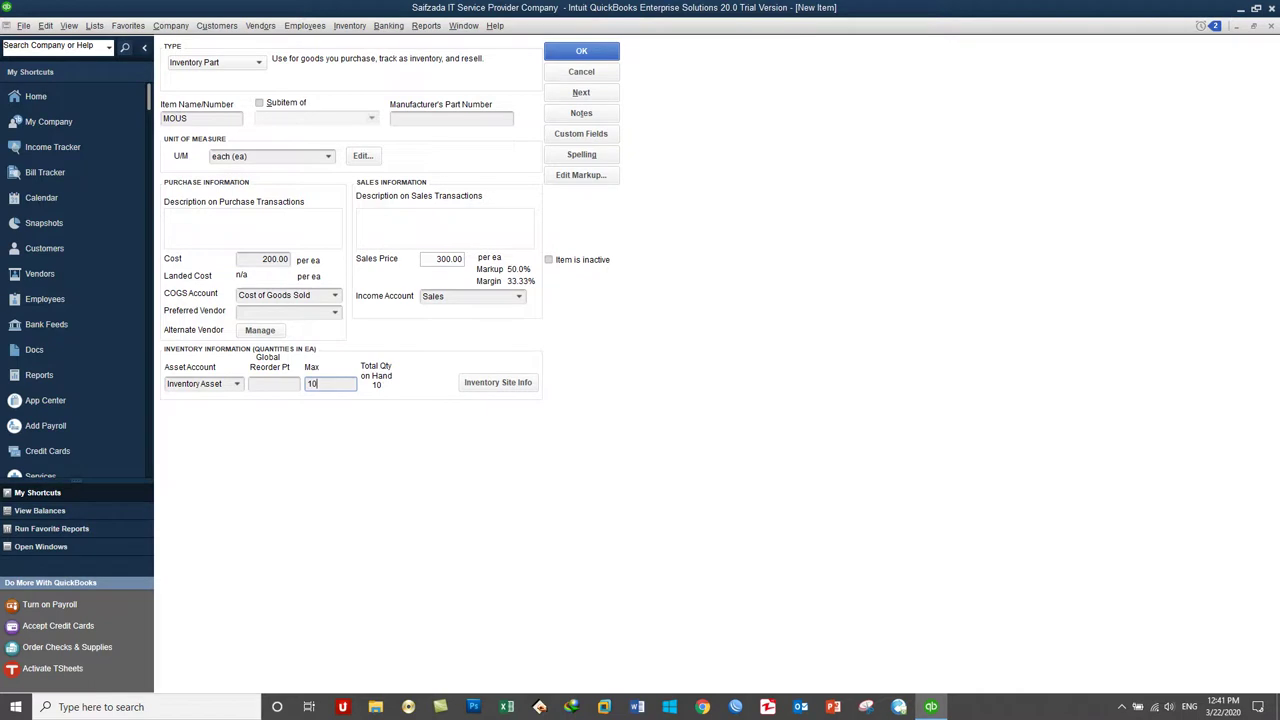
click(266, 388)
text(10)
click(576, 51)
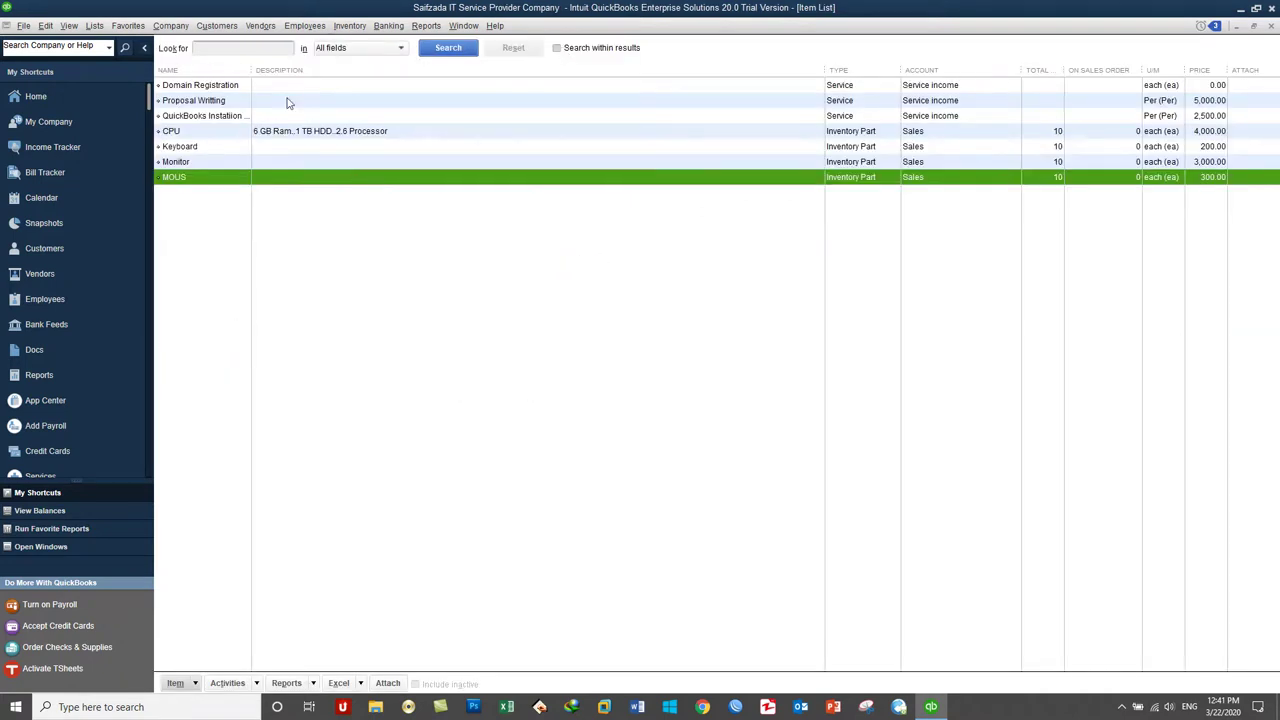
Review the type and total quantity of the four inventory parts in the Item List, then view the MOUS item's details without changing them.
click(843, 137)
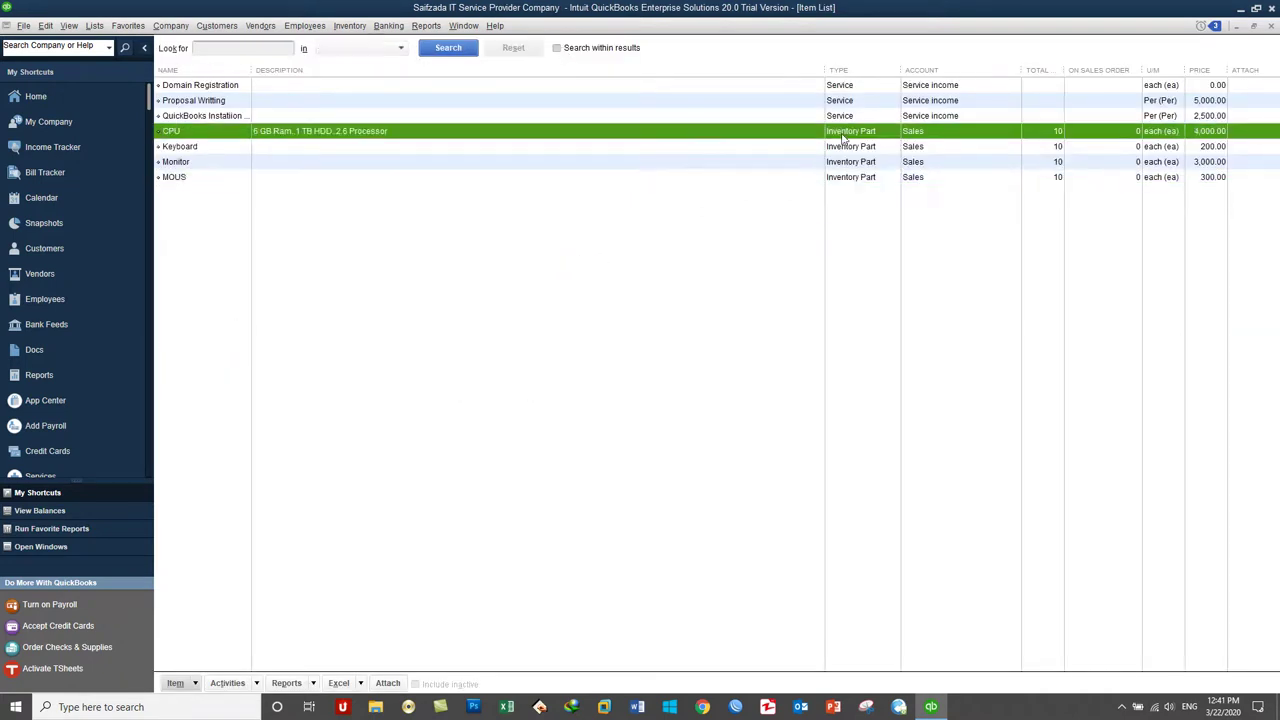
click(844, 150)
click(842, 165)
click(839, 183)
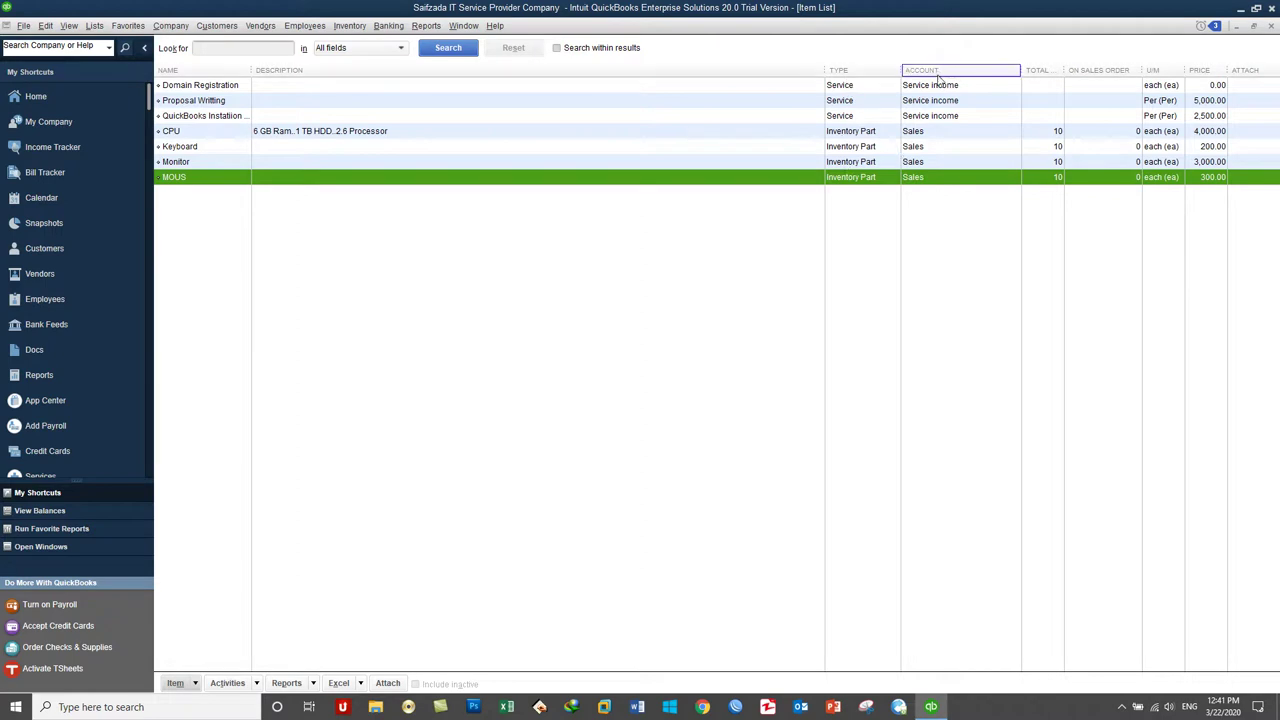
click(1048, 132)
click(1047, 147)
click(1043, 162)
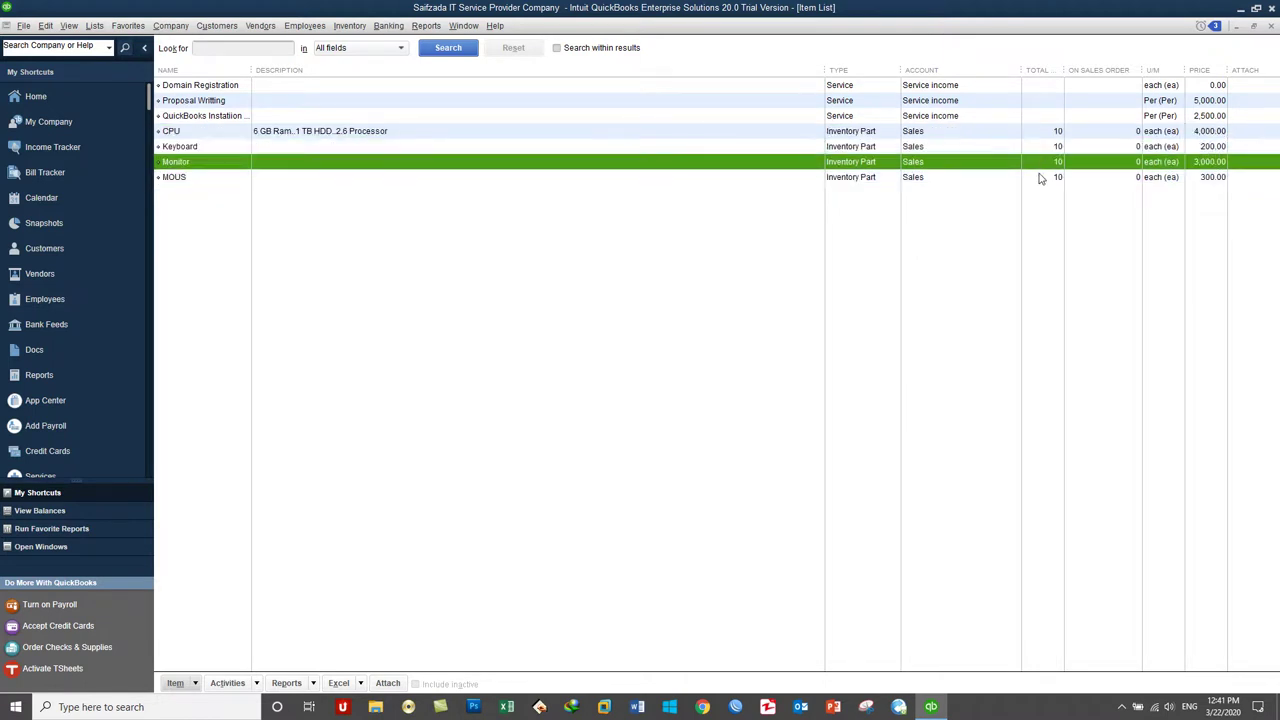
click(1040, 178)
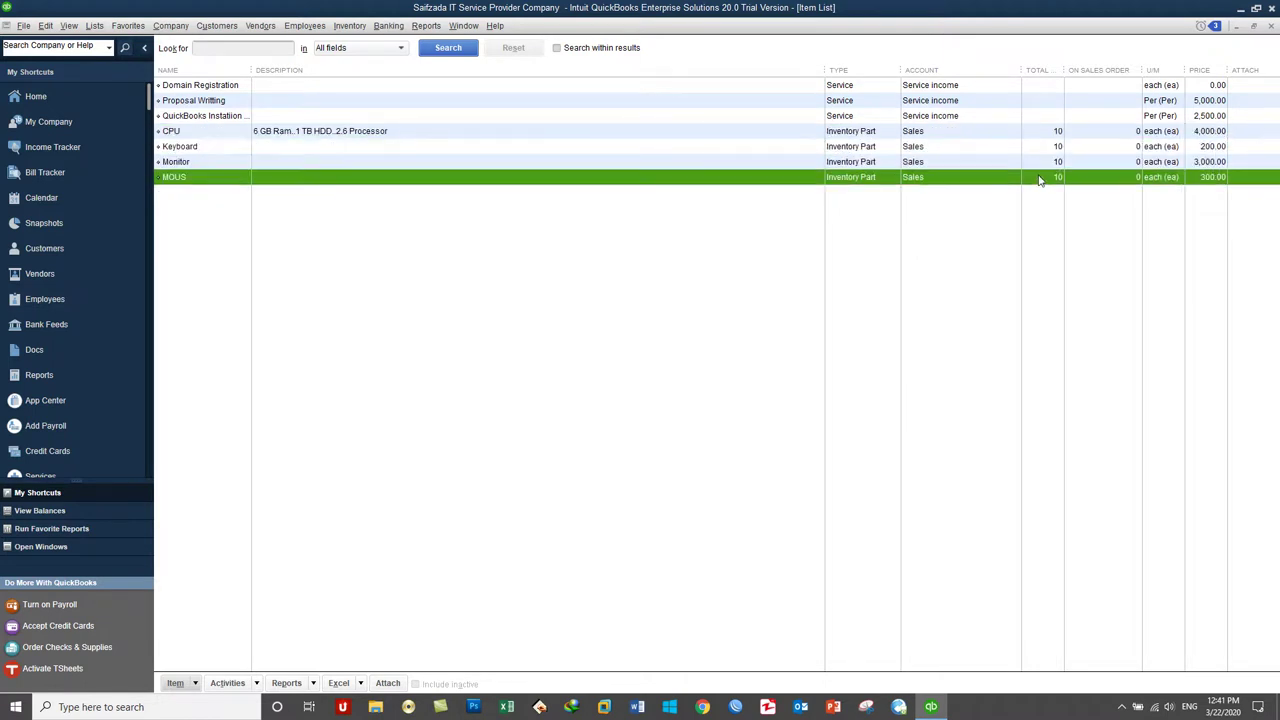
double_click(1208, 178)
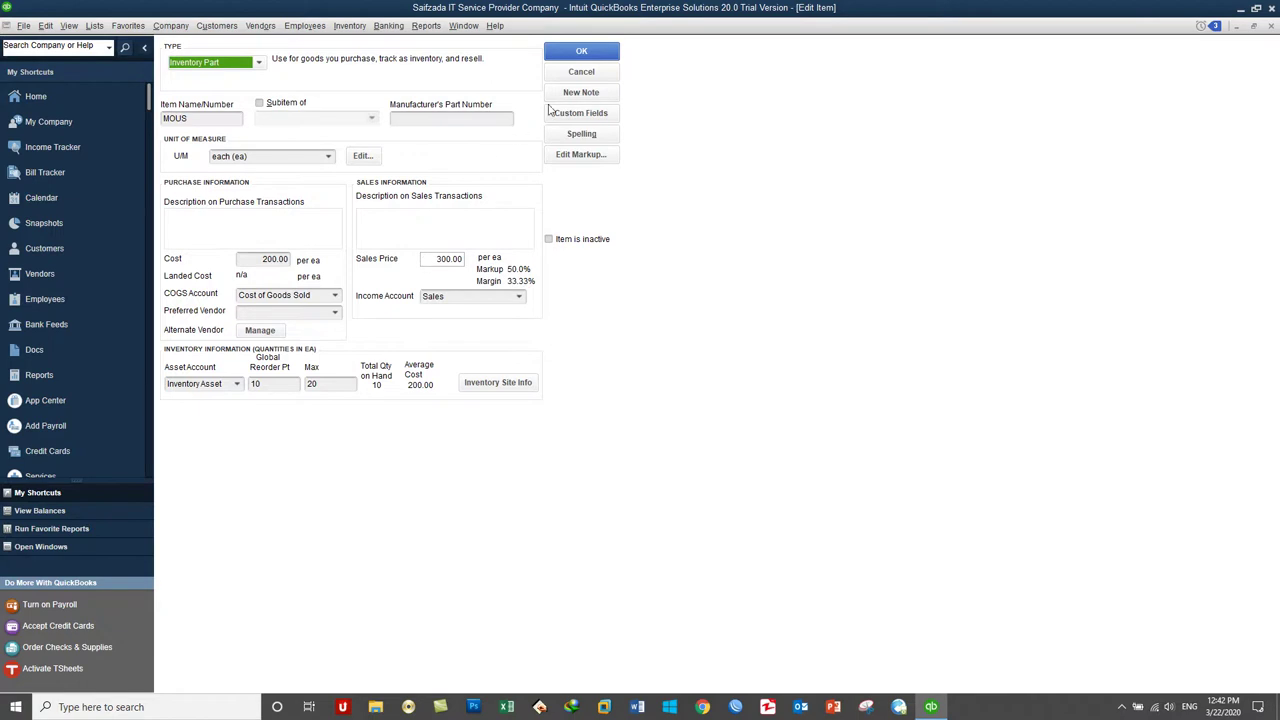
click(581, 73)
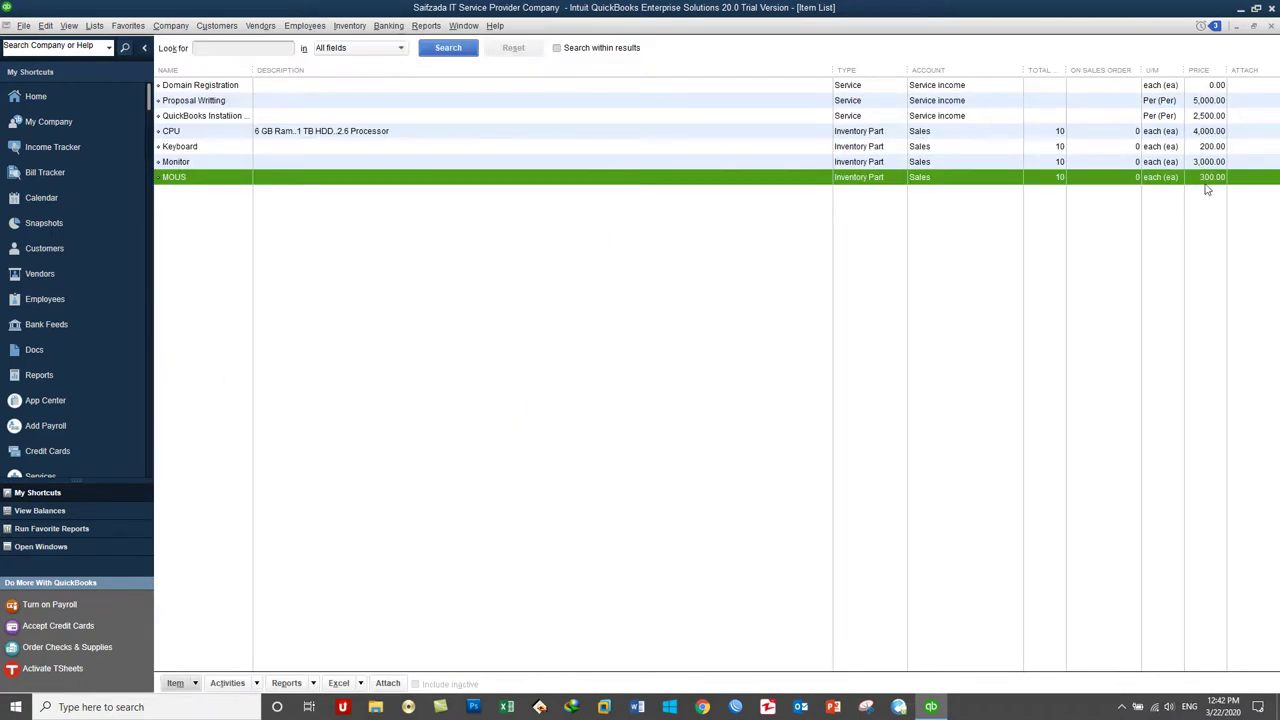
Return to the Chart of Accounts and check the Inventory Asset balance with the new items' opening stock included.
click(95, 25)
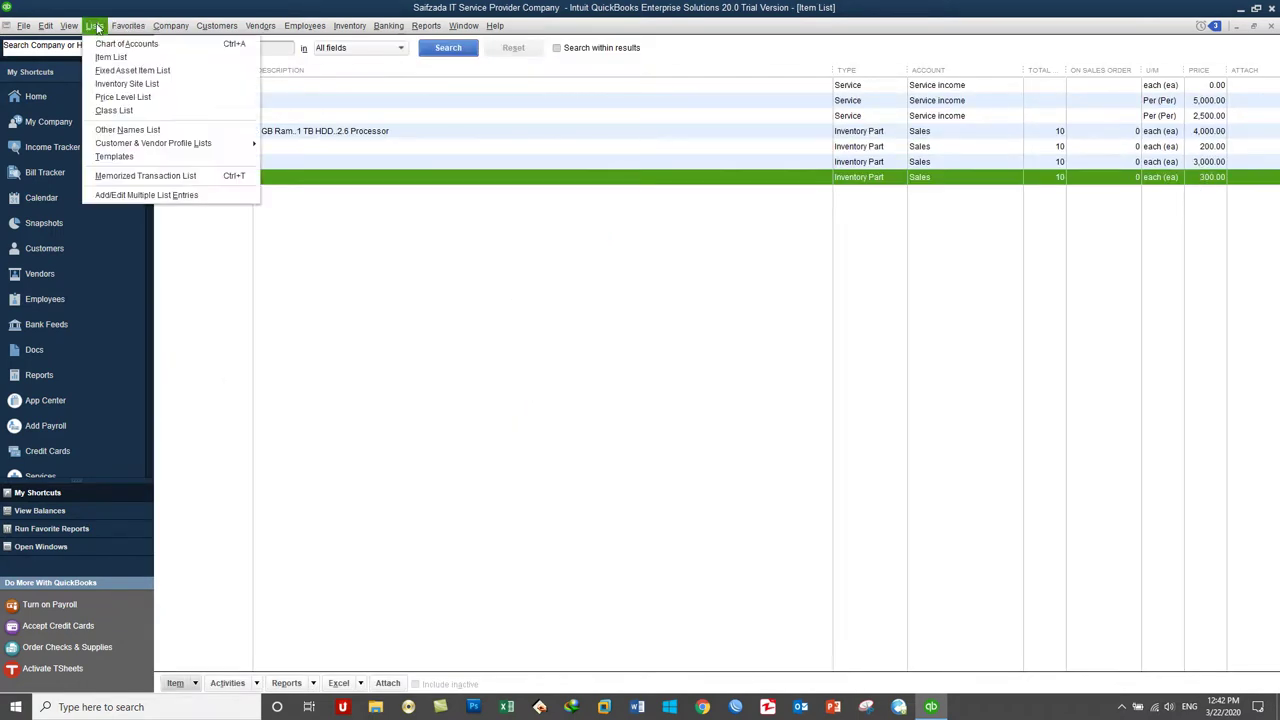
click(95, 45)
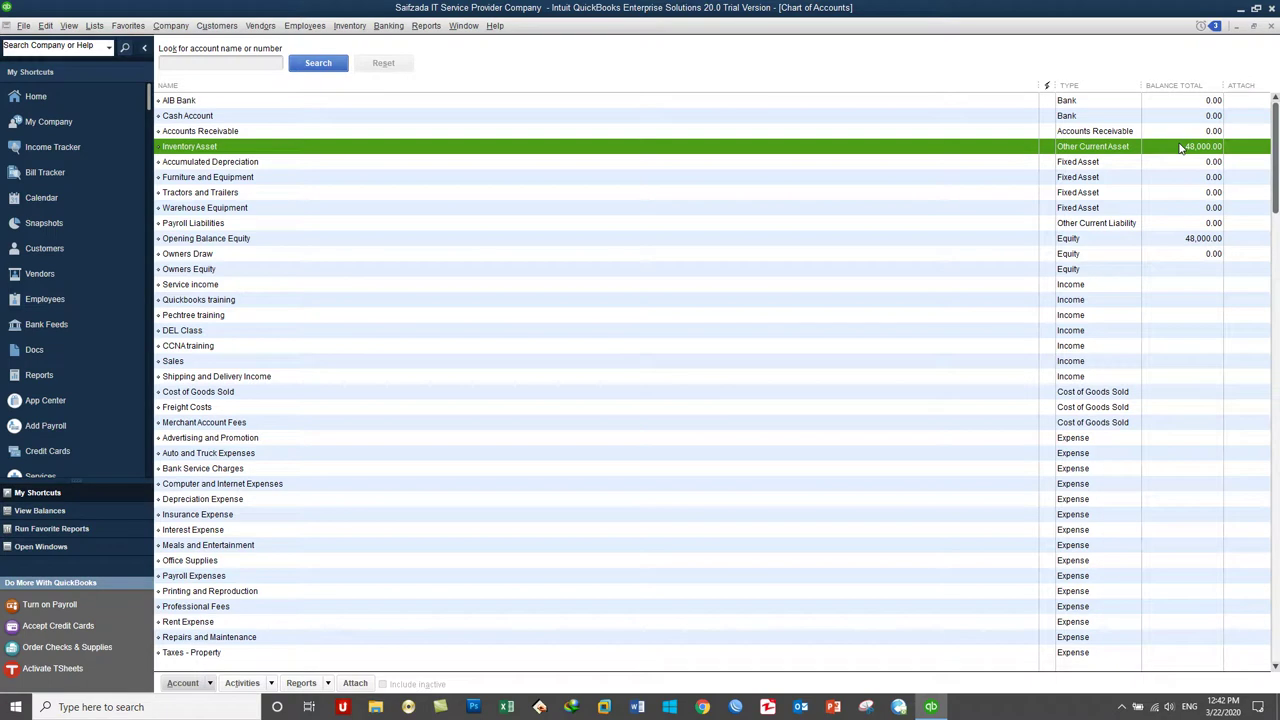
Run the Profit & Loss Standard report for all dates to check the net income, and close it.
click(426, 25)
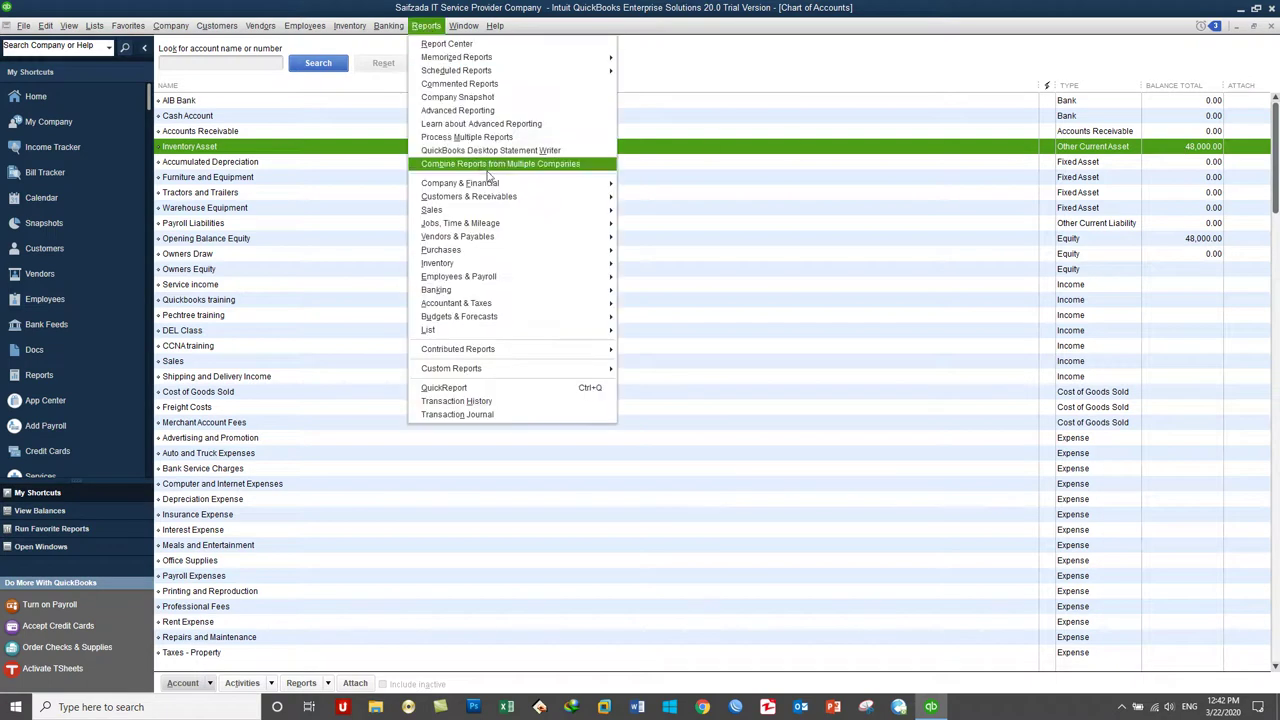
mouse_move(490, 186)
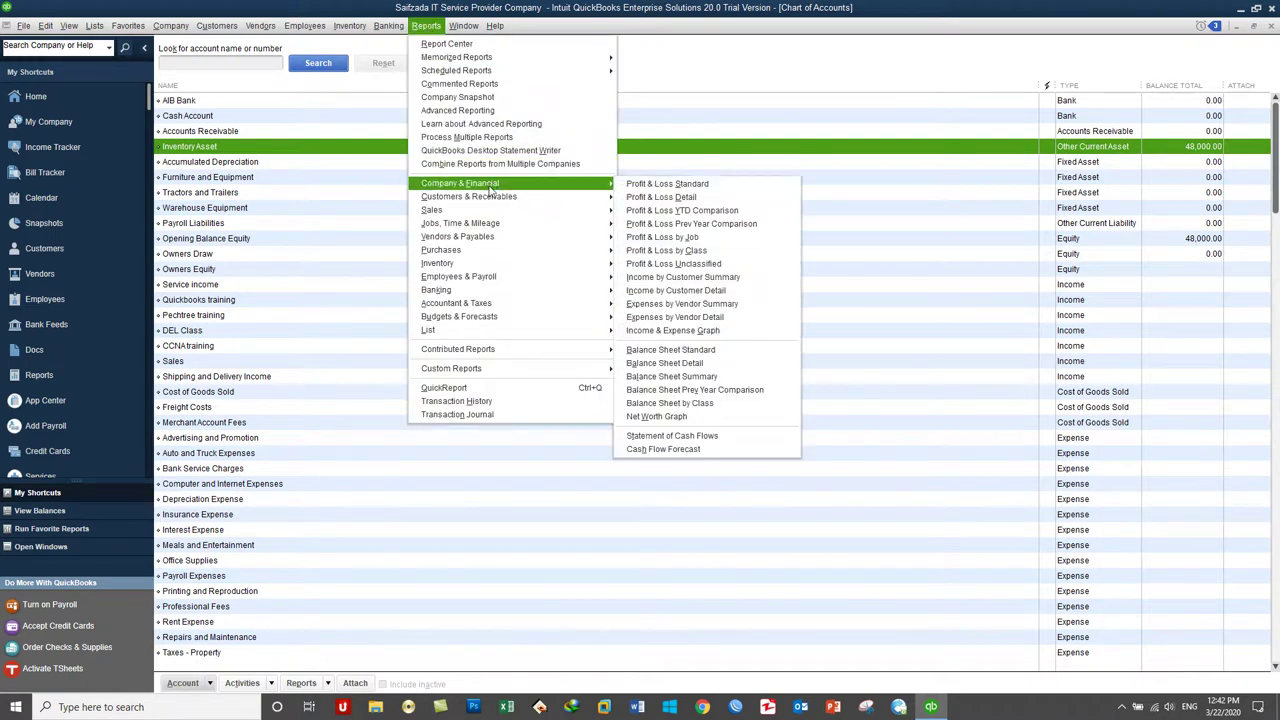
click(675, 184)
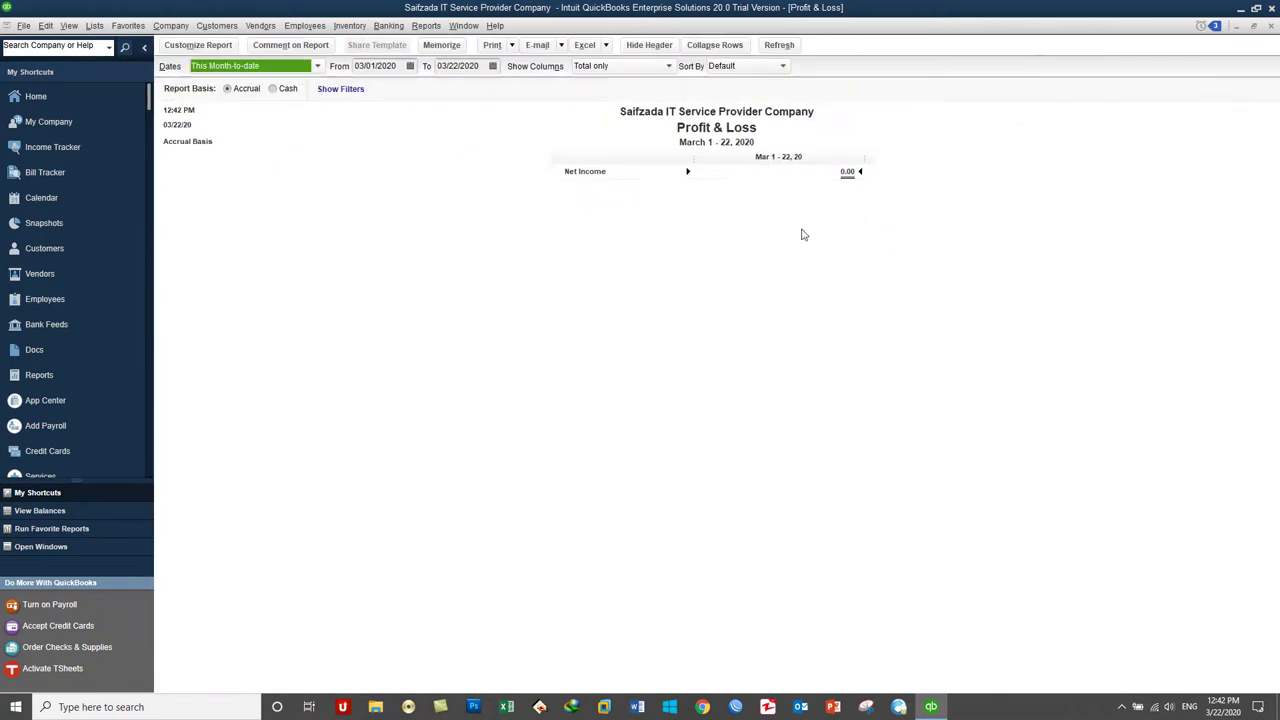
key(a)
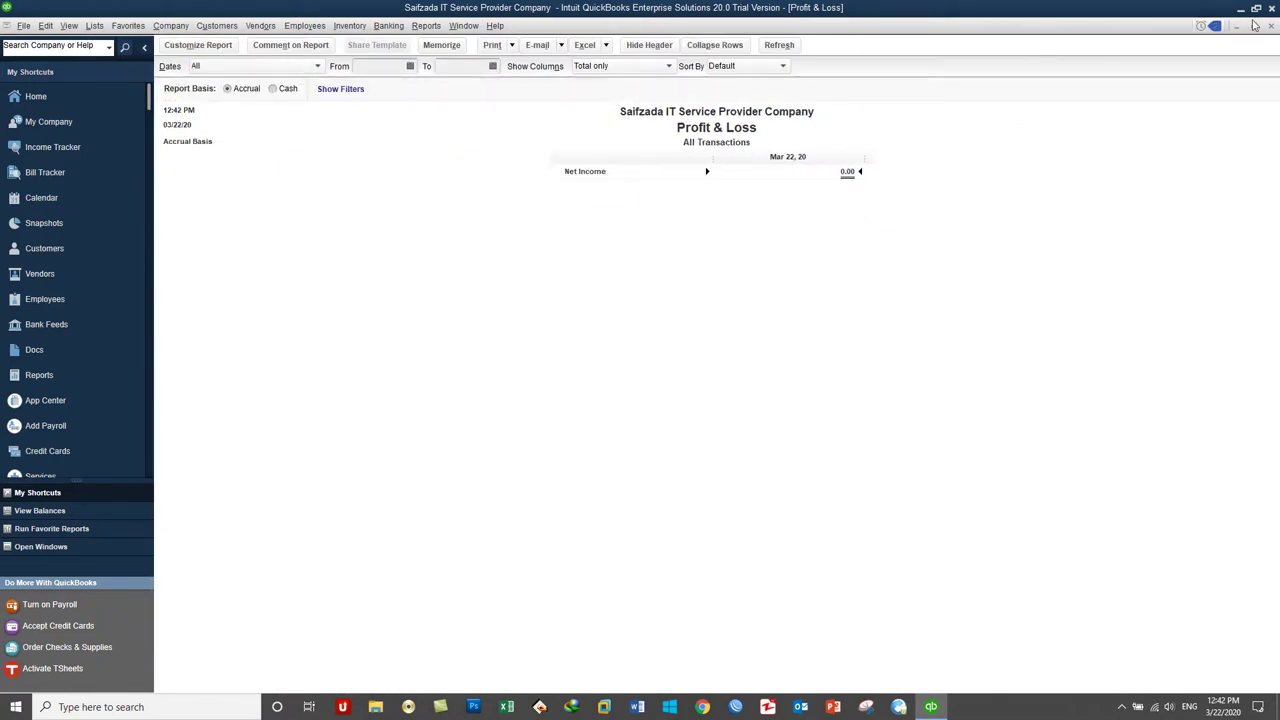
click(1271, 27)
Run the Balance Sheet Standard report for all dates and examine the full memos of the transactions behind Inventory Asset, then close the reports and Chart of Accounts.
click(420, 26)
mouse_move(600, 184)
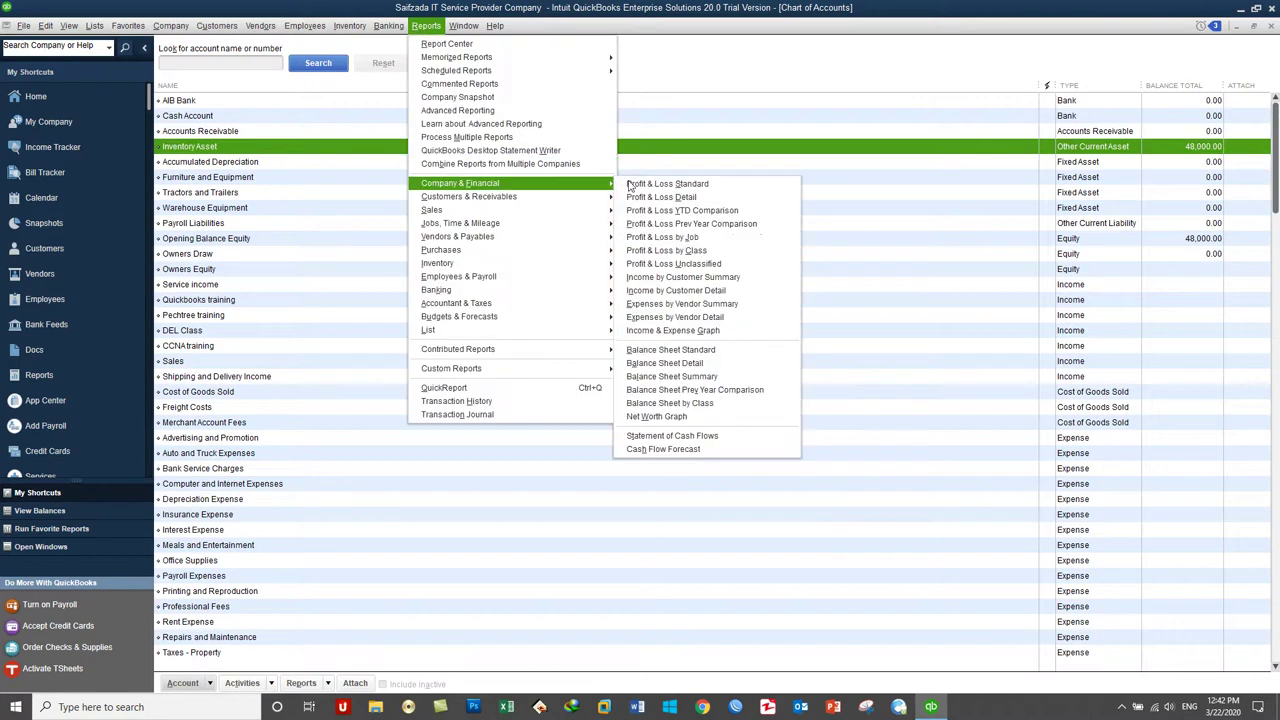
click(727, 353)
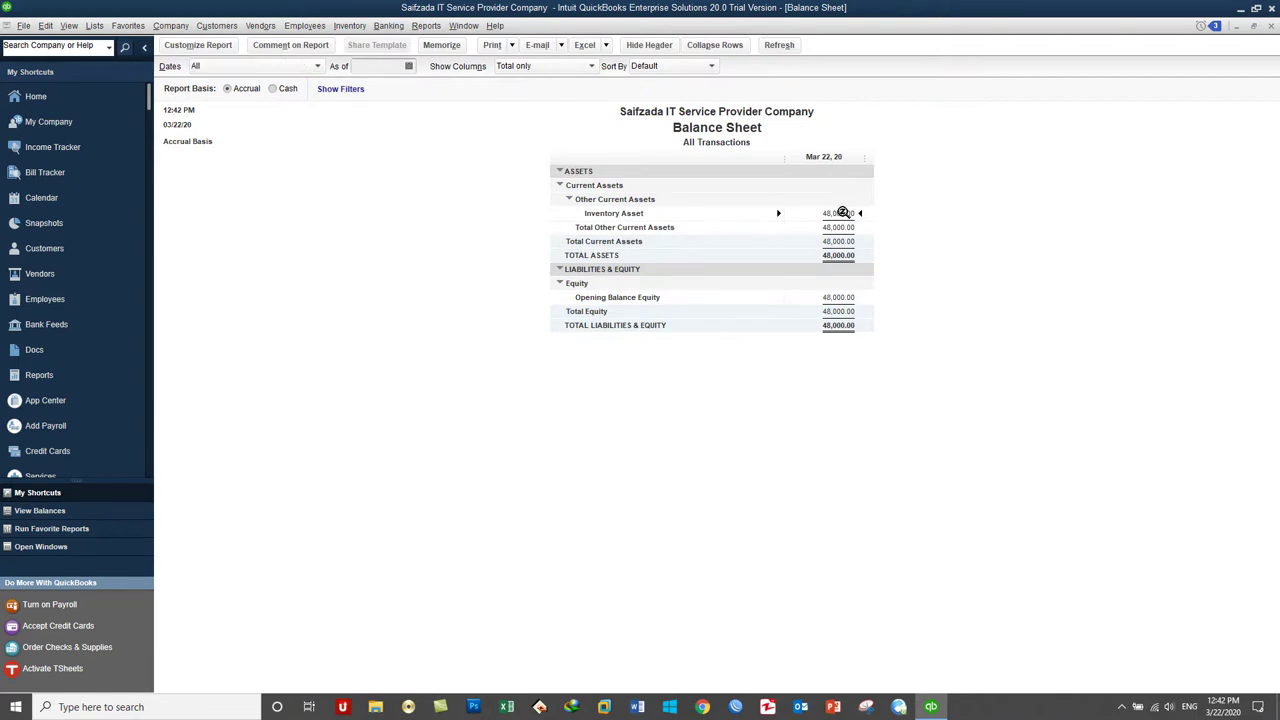
double_click(844, 212)
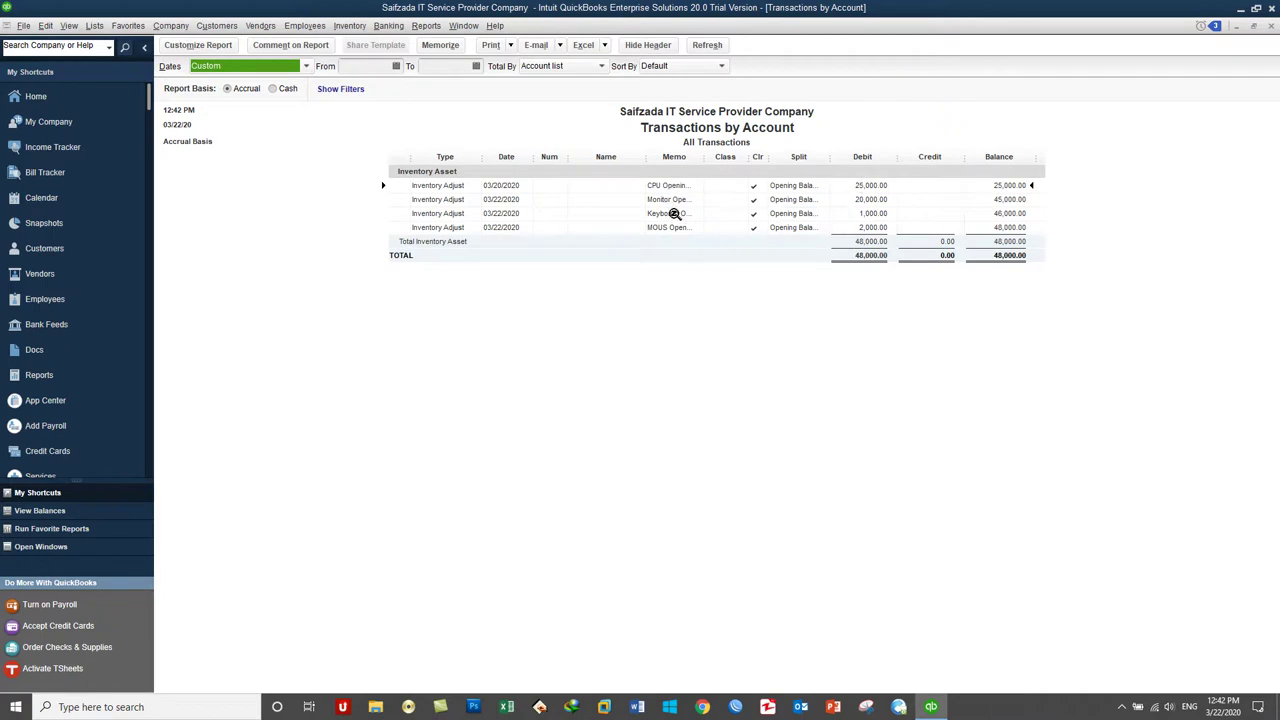
click(703, 160)
drag(725, 157, 798, 157)
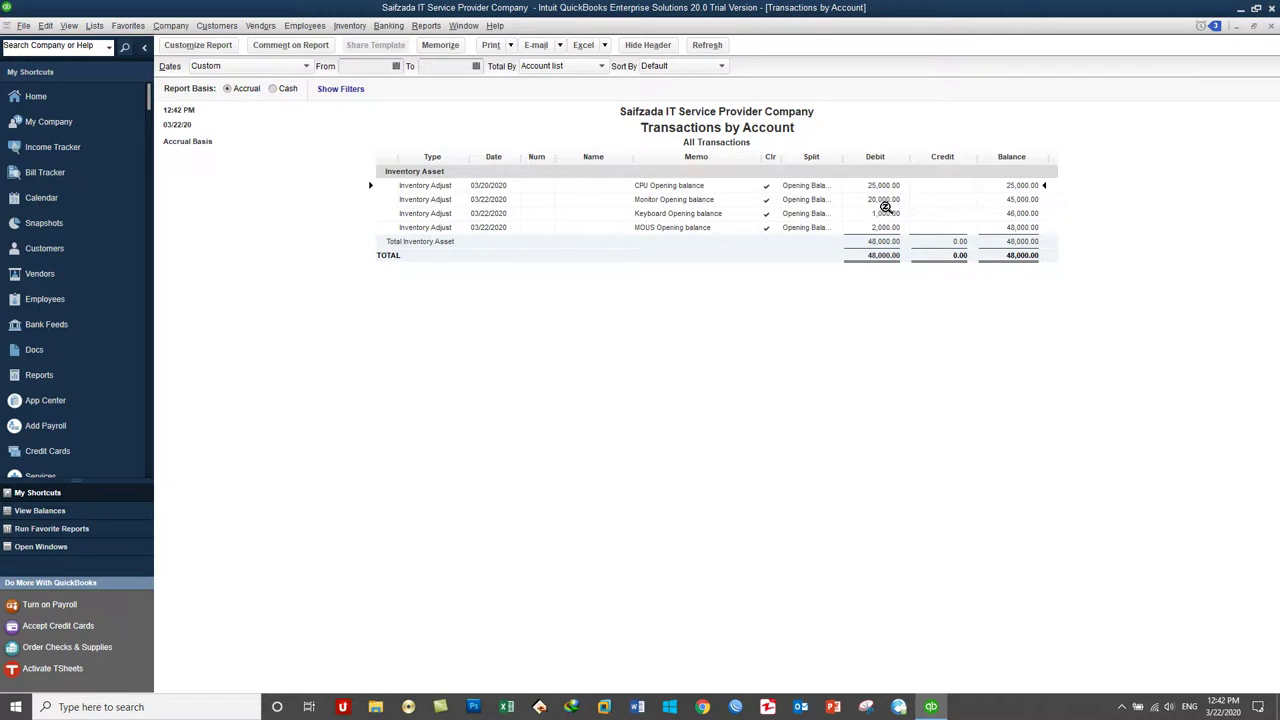
click(1271, 27)
click(1271, 27)
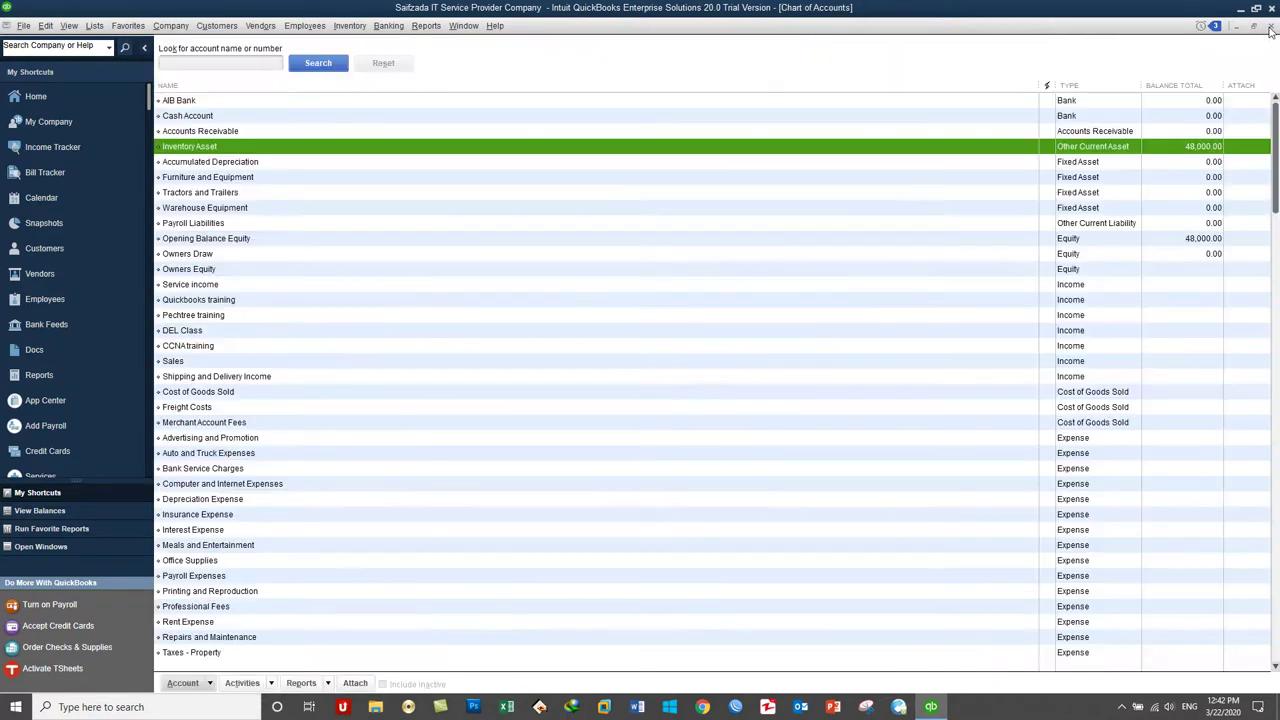
click(1270, 29)
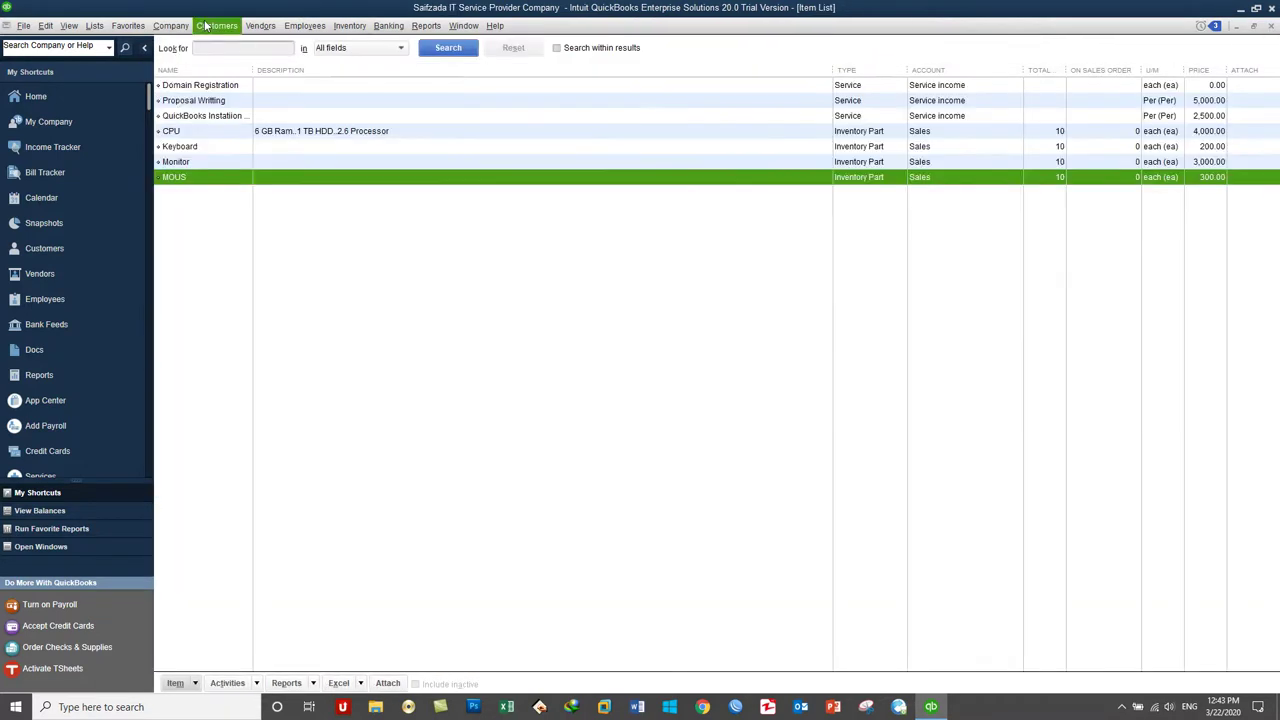
Create a new Inventory Assembly item from the Item List and name it P4 Complete System.
click(94, 25)
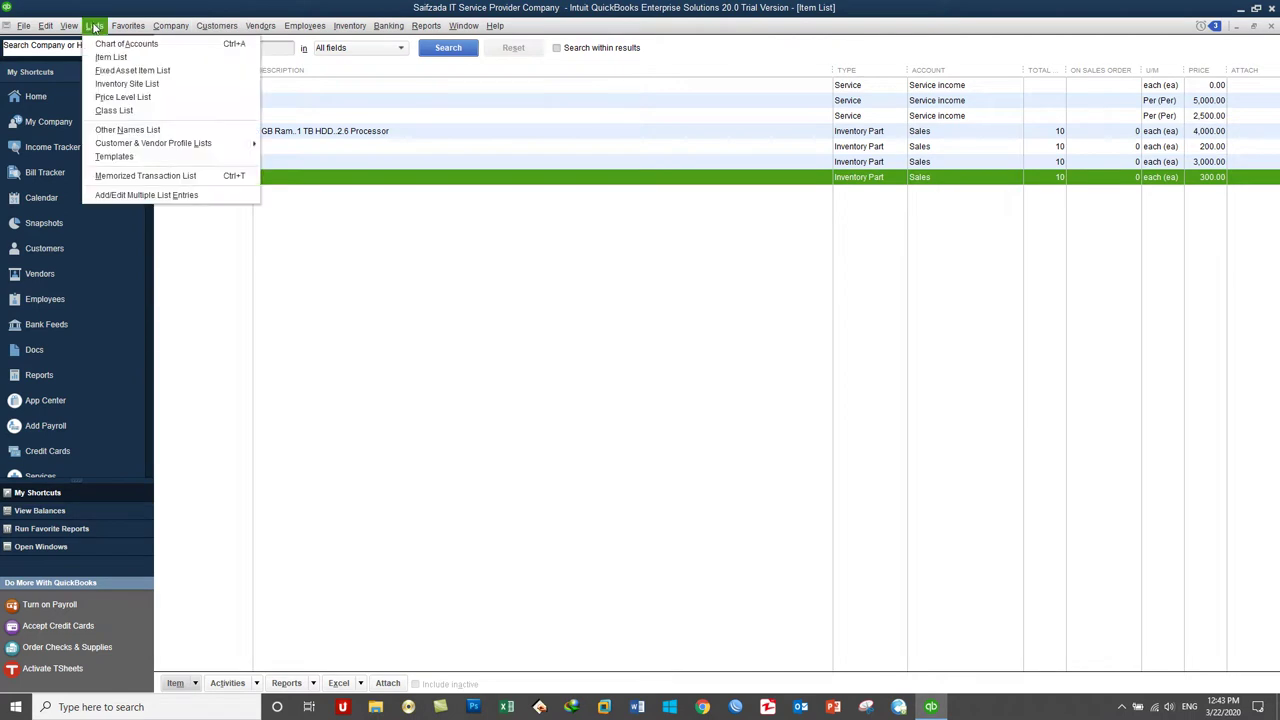
click(98, 58)
right_click(495, 287)
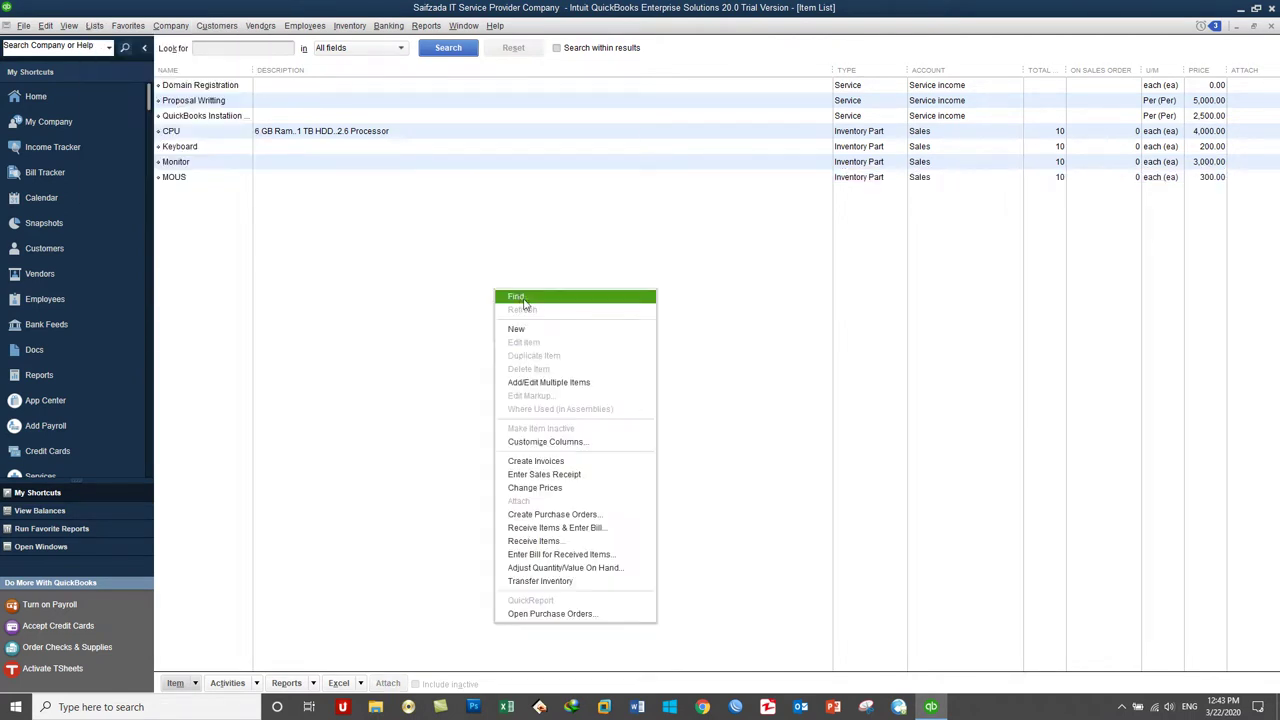
click(531, 334)
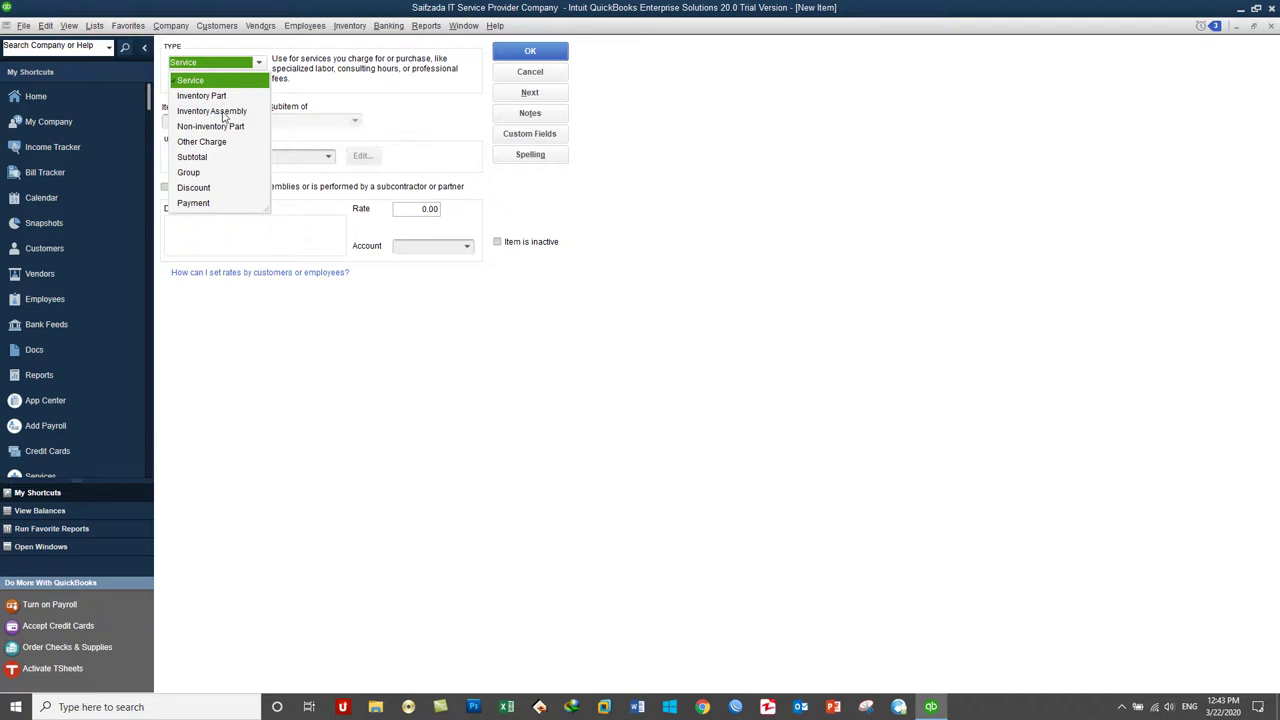
click(223, 112)
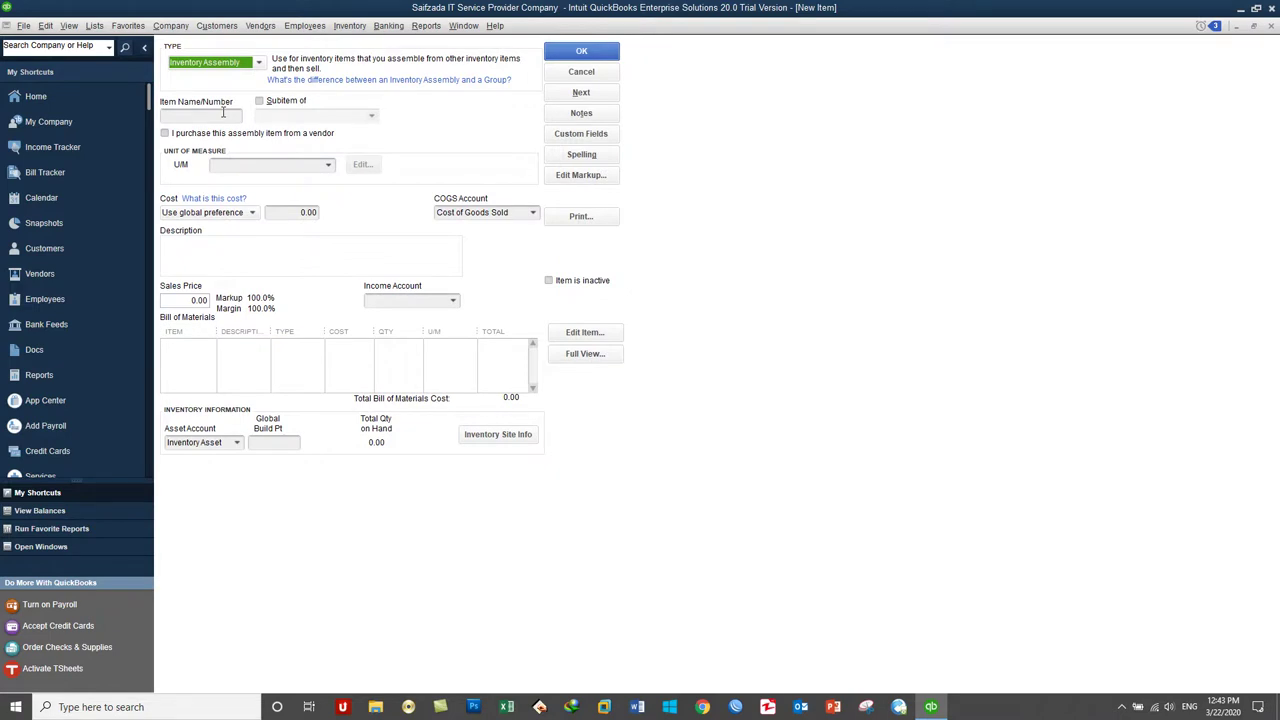
click(223, 112)
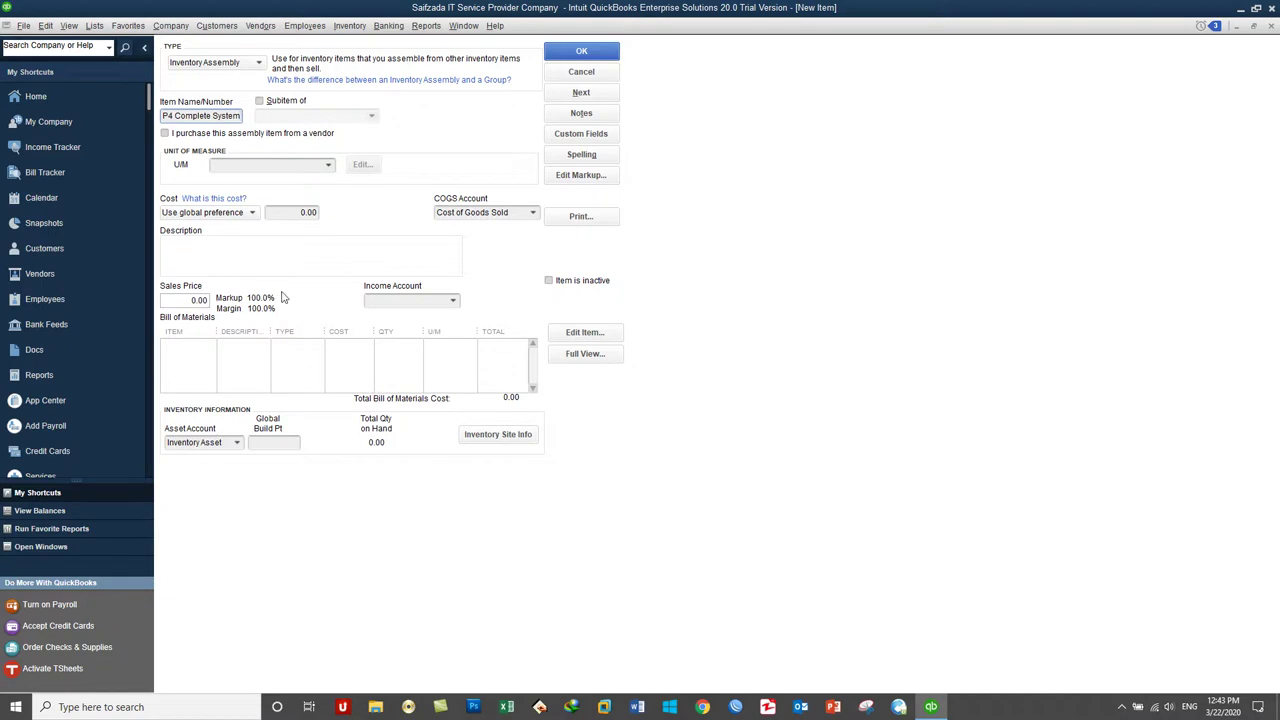
click(201, 135)
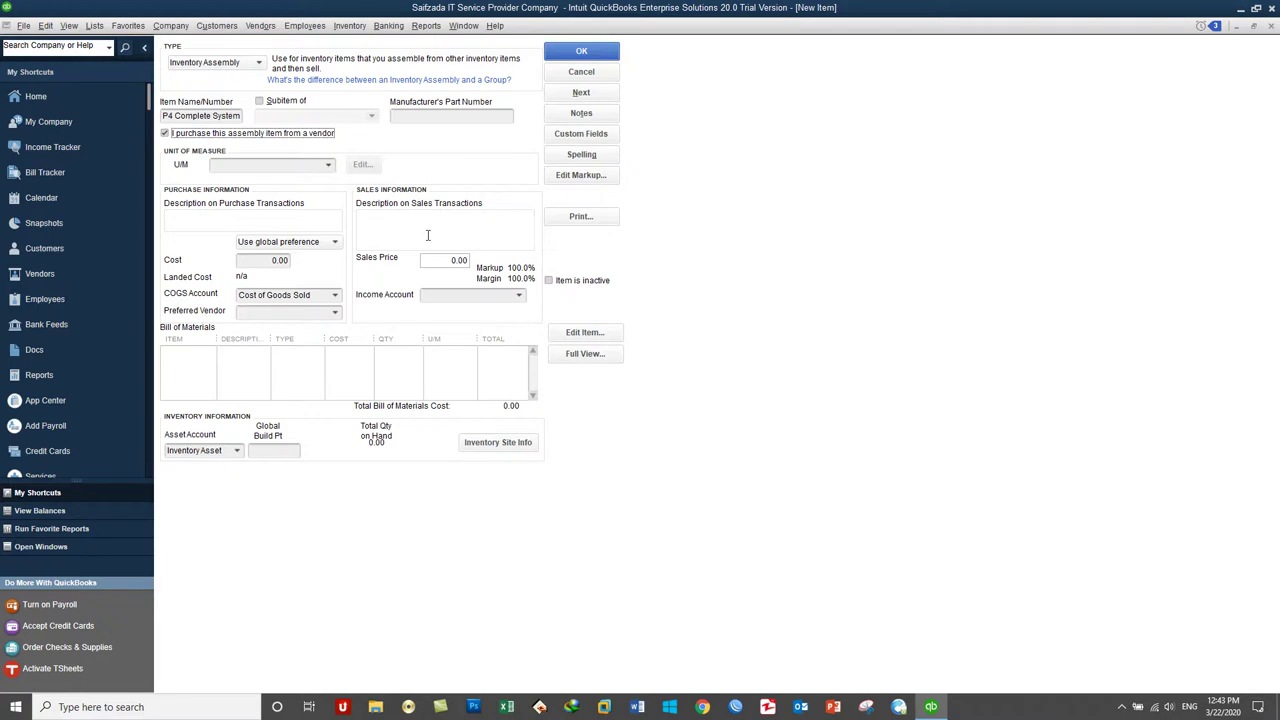
click(259, 138)
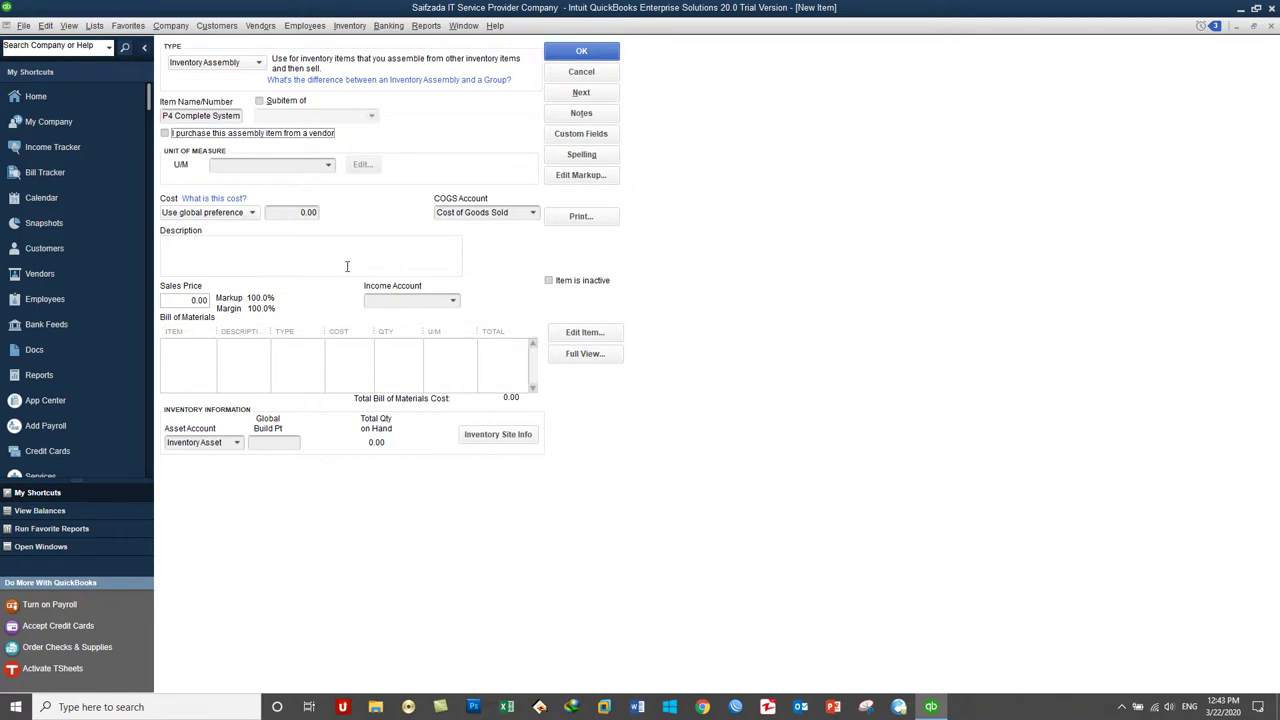
click(285, 212)
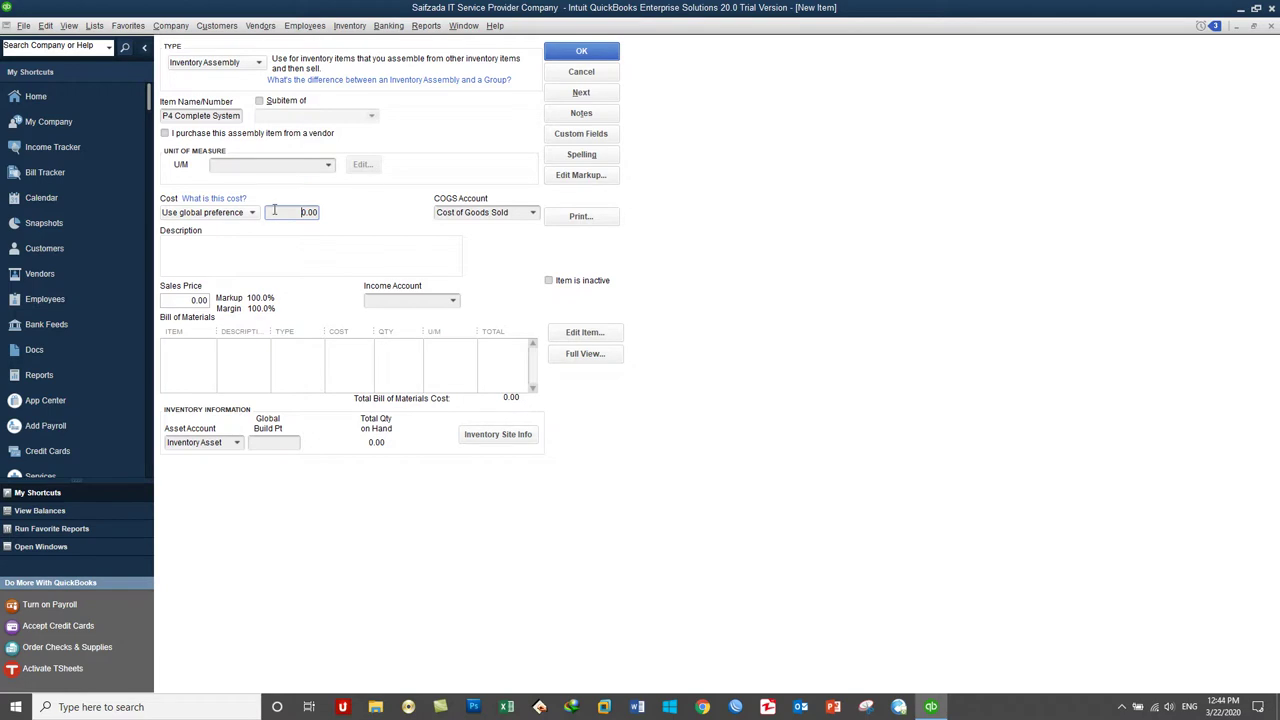
Add CPU and Keyboard as the first two components of the assembly's bill of materials.
click(190, 346)
click(208, 346)
click(179, 396)
click(190, 361)
click(208, 361)
click(187, 426)
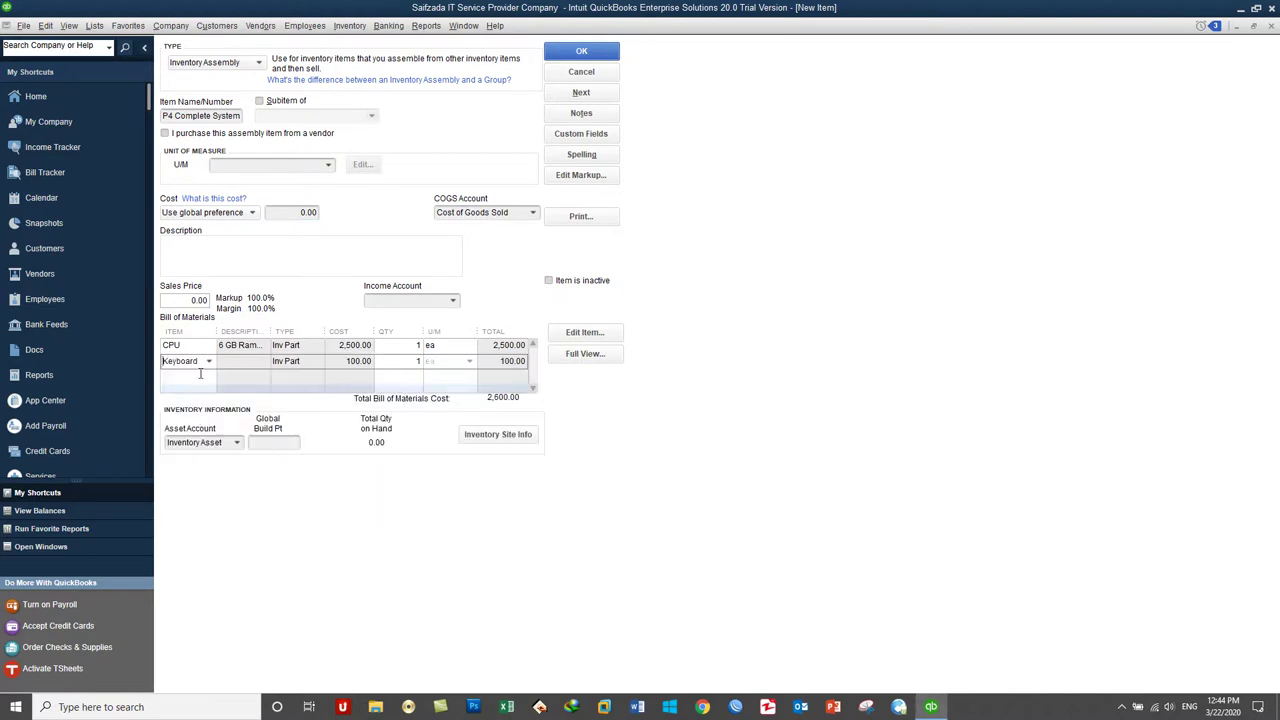
Add Monitor and MOUS as the remaining components of the assembly's bill of materials.
click(190, 376)
click(208, 376)
click(184, 456)
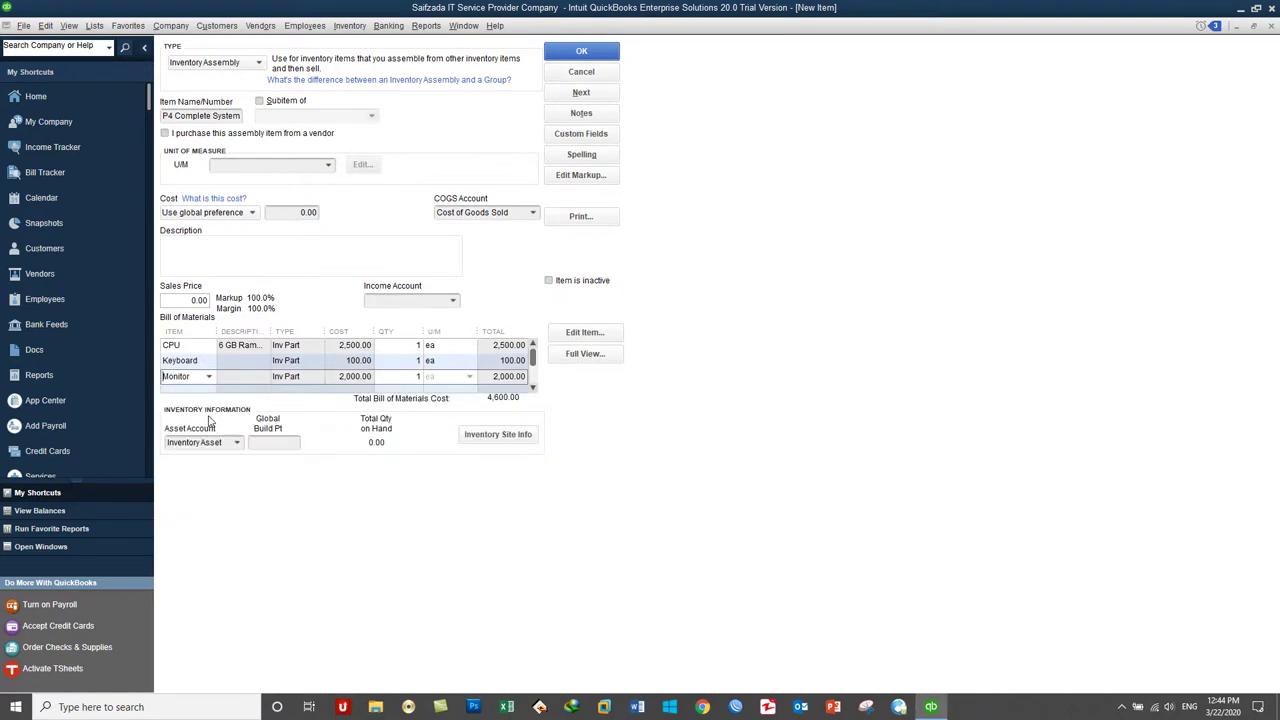
click(208, 362)
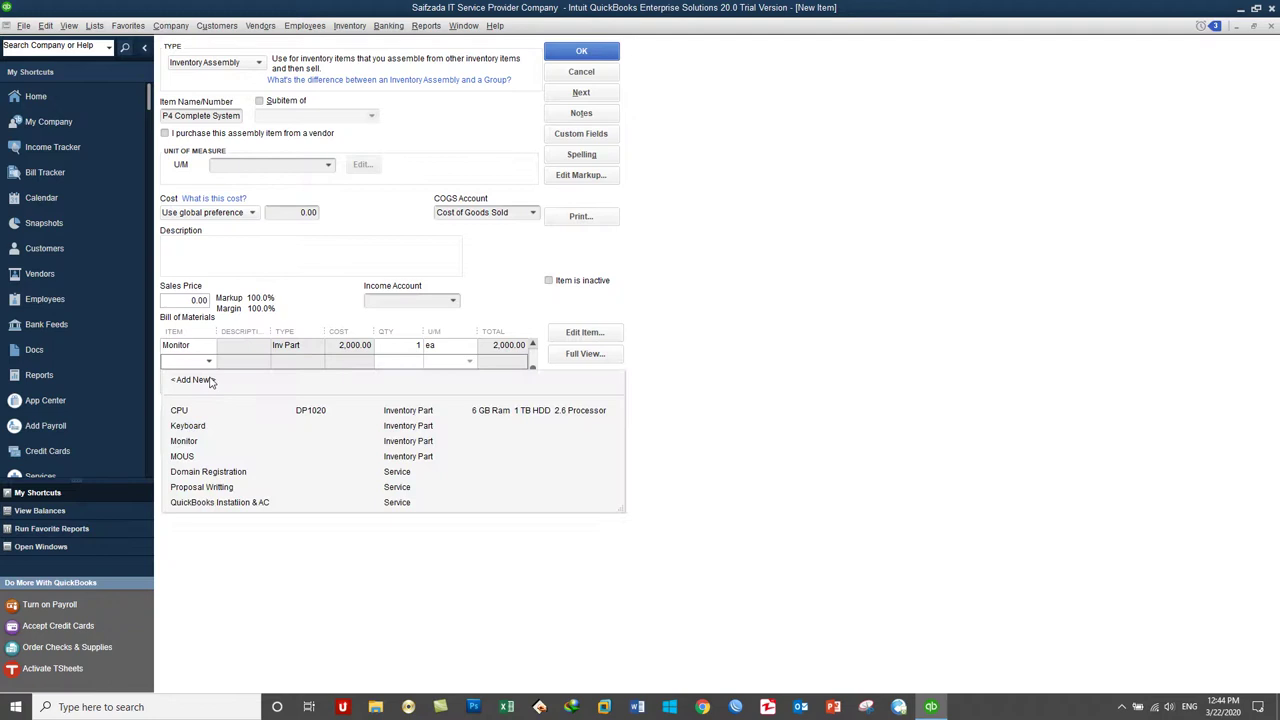
click(193, 456)
scroll(400, 352, up, 1)
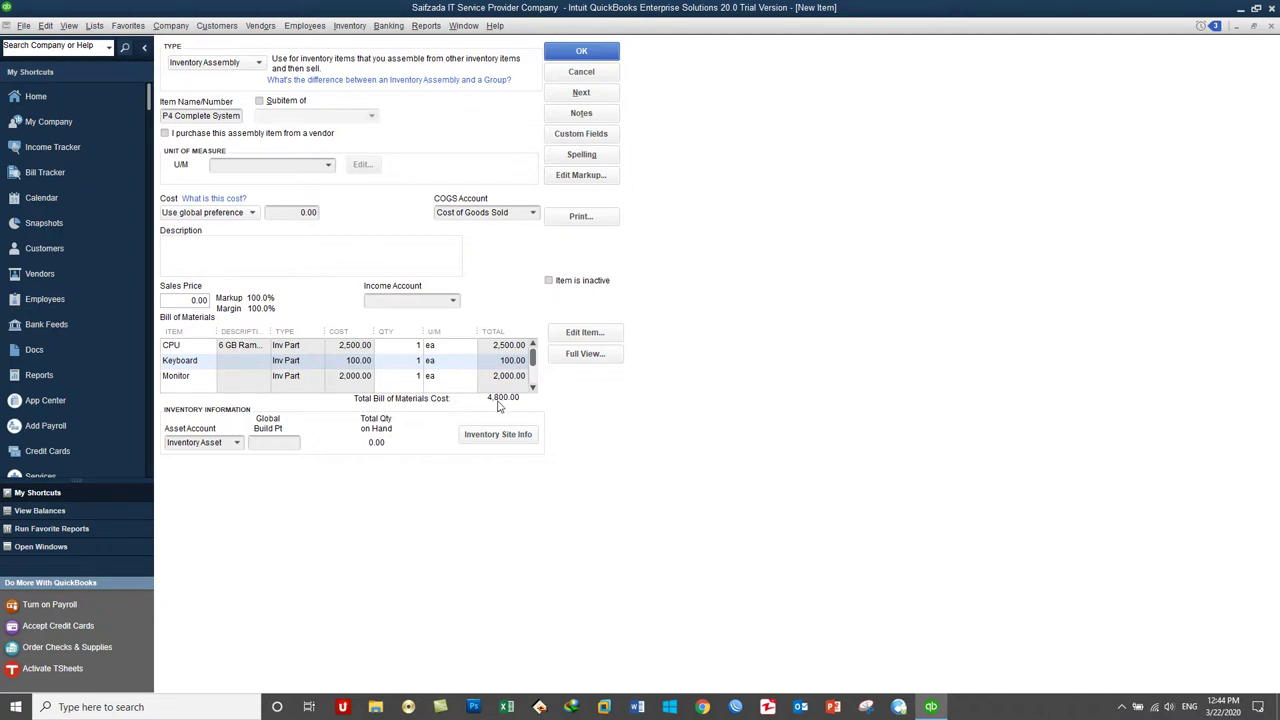
Set the P4 Complete System assembly's cost to 4,800.
click(295, 212)
text(4800)
key(shift+Tab)
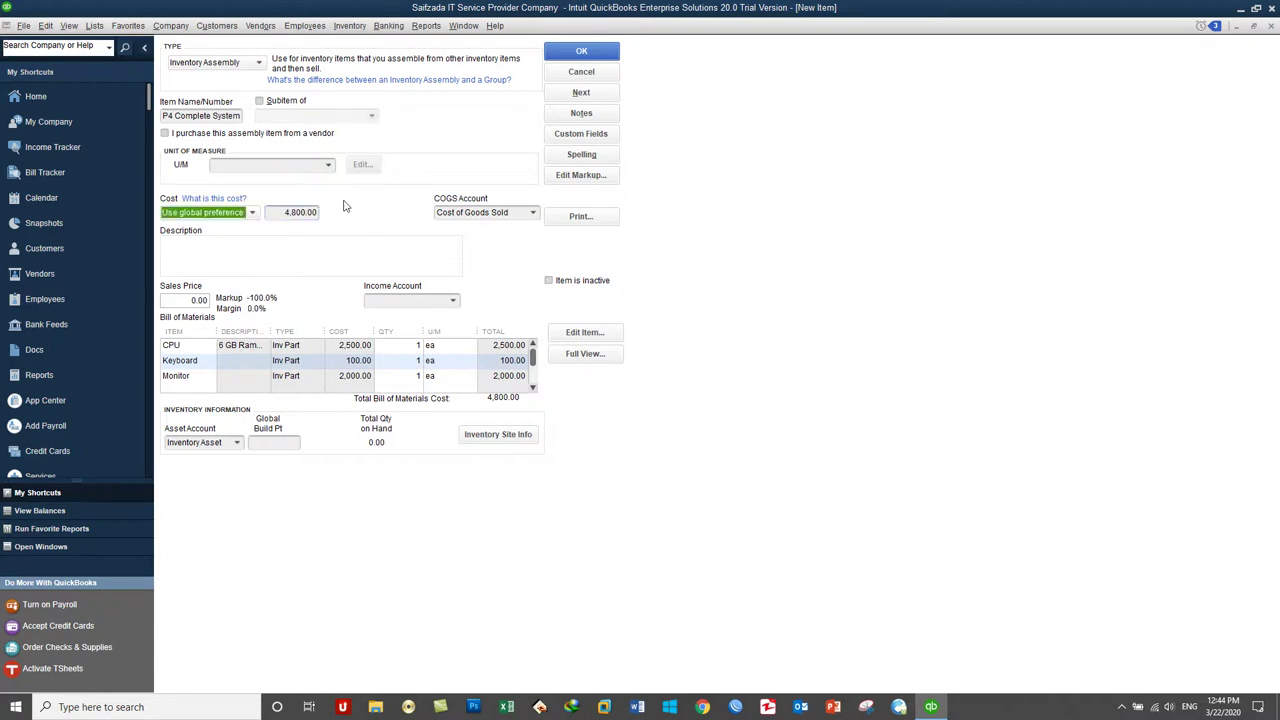
Set the assembly's sales price to 6,000 and assign Sales as its income account.
click(190, 301)
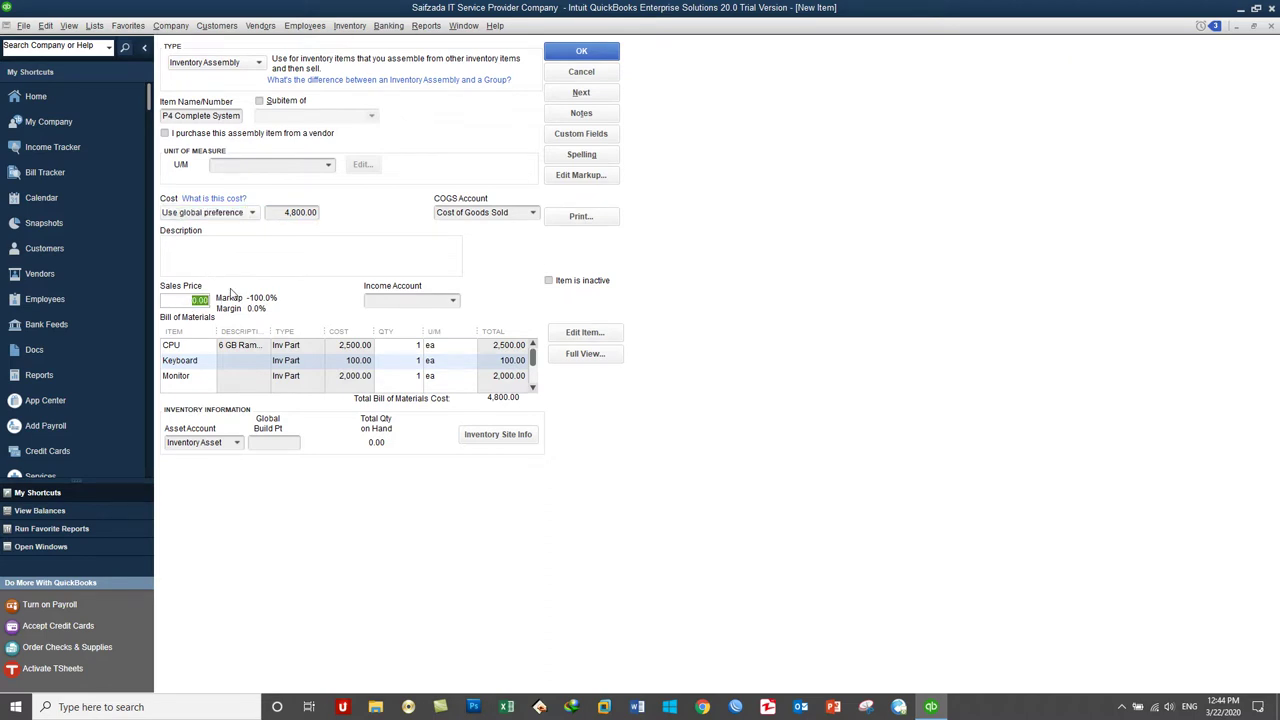
text(6)
key(Tab)
click(453, 301)
click(390, 395)
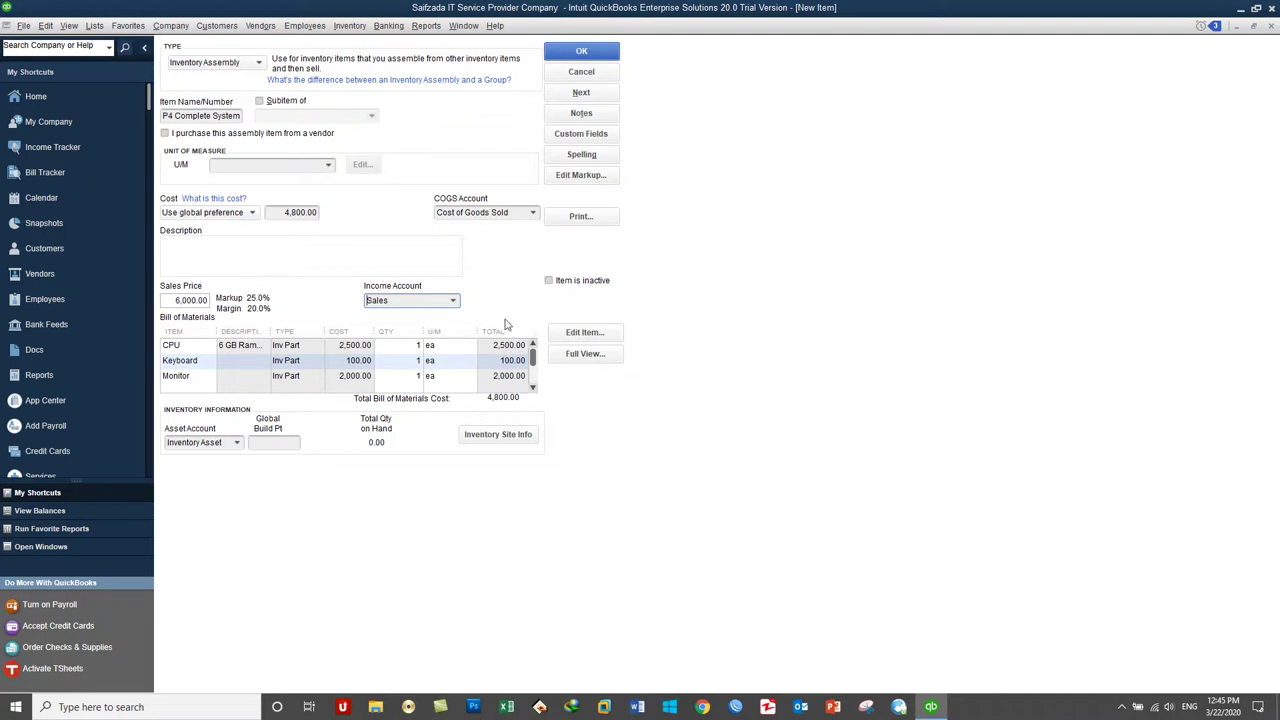
In the assembly's inventory site information, set the quantity on hand to 1 at the Arzan Qemat, Khushal Khan and Shahr-e-Naw sites.
click(498, 436)
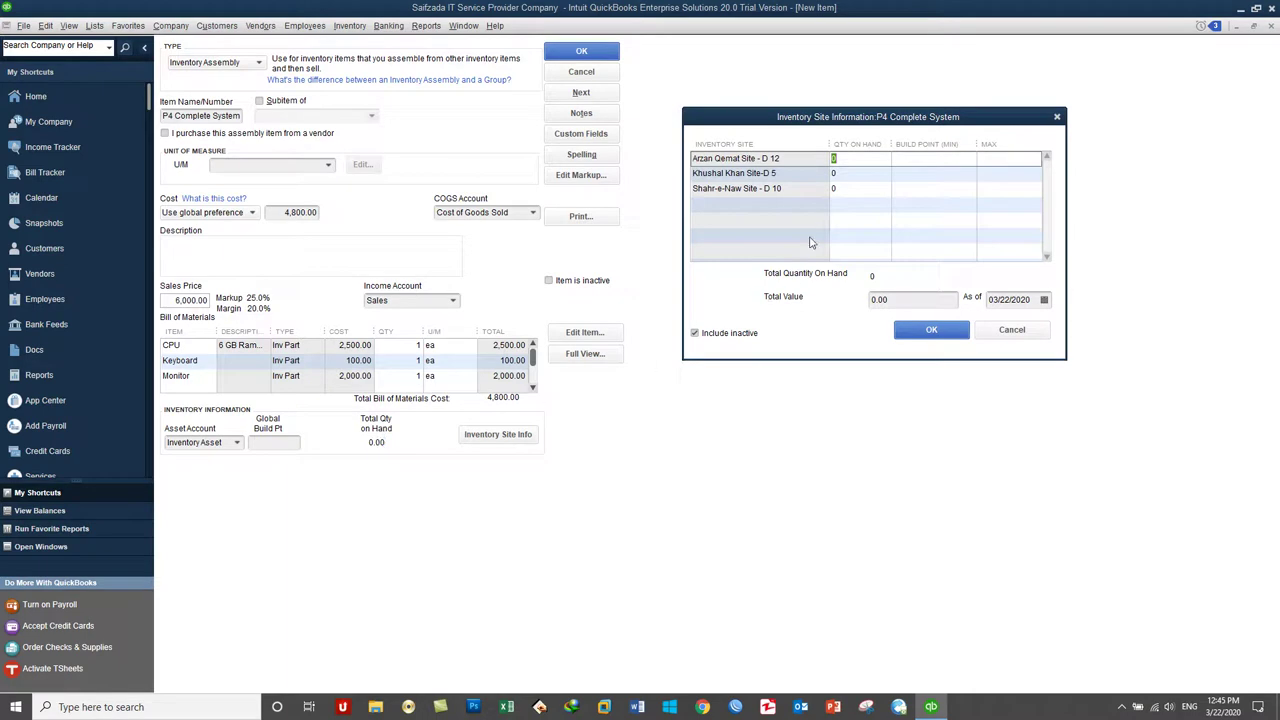
click(847, 188)
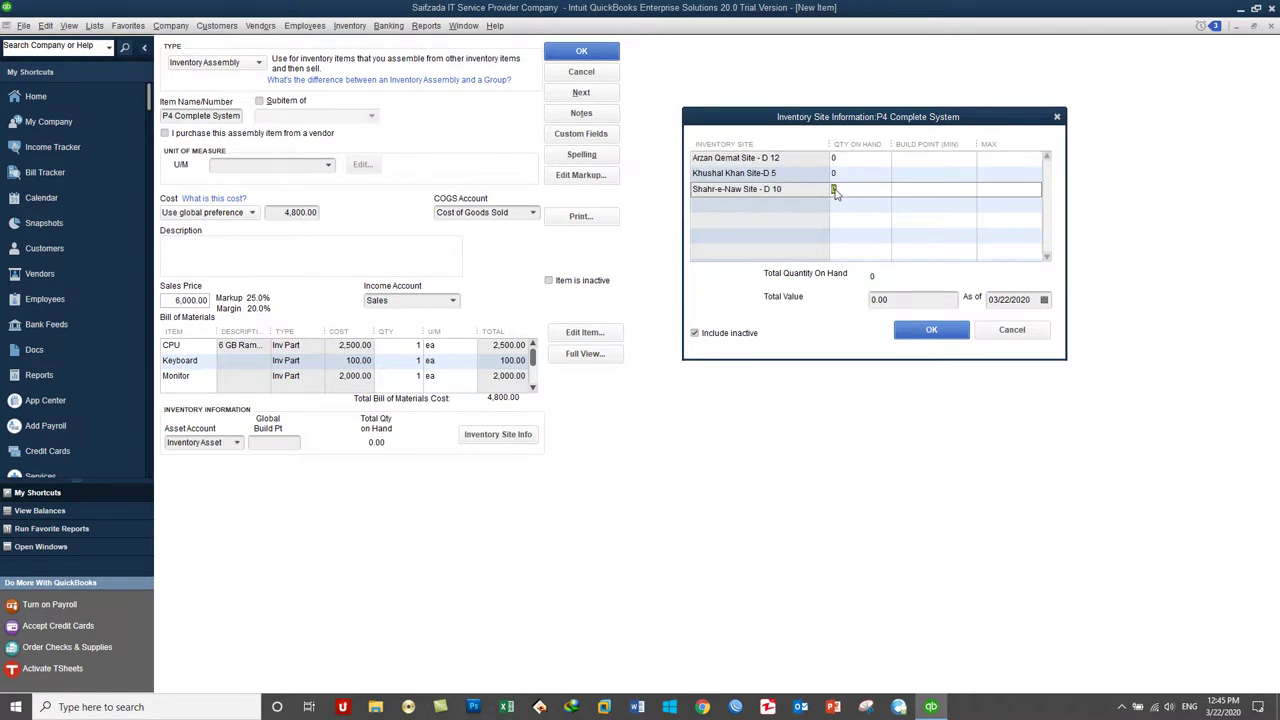
text(1)
click(850, 174)
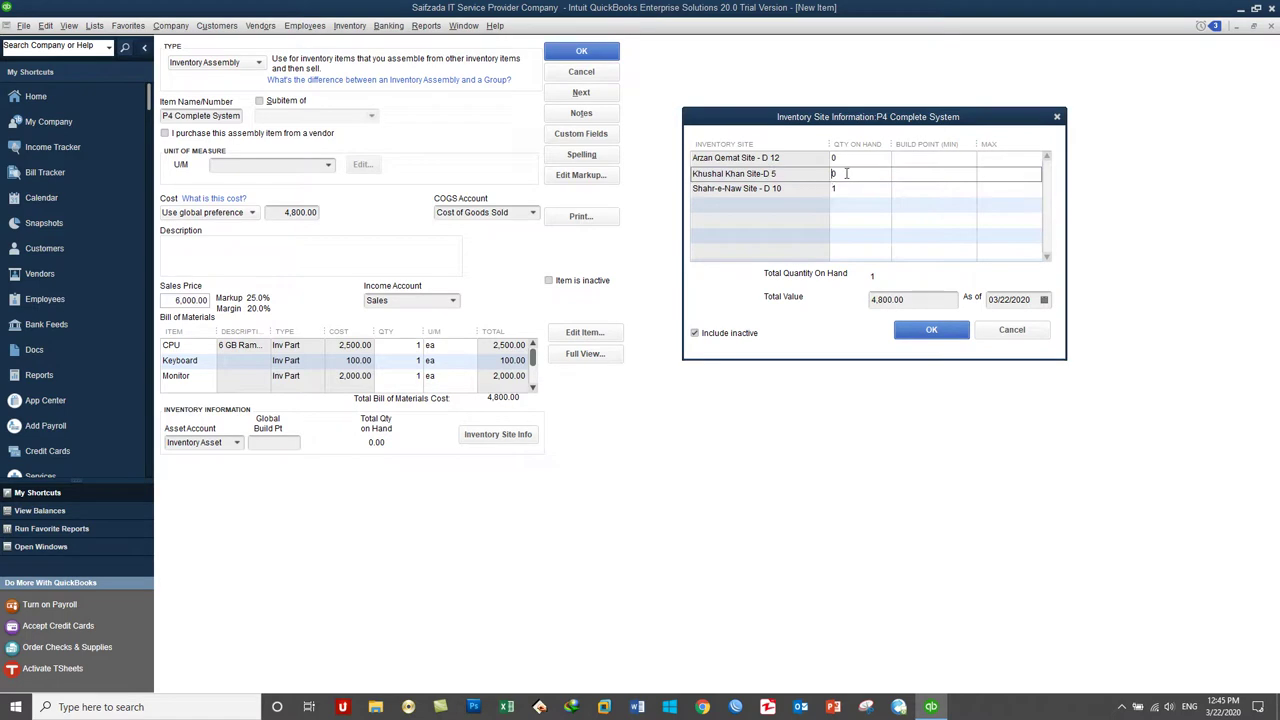
text(1)
click(838, 159)
text(1)
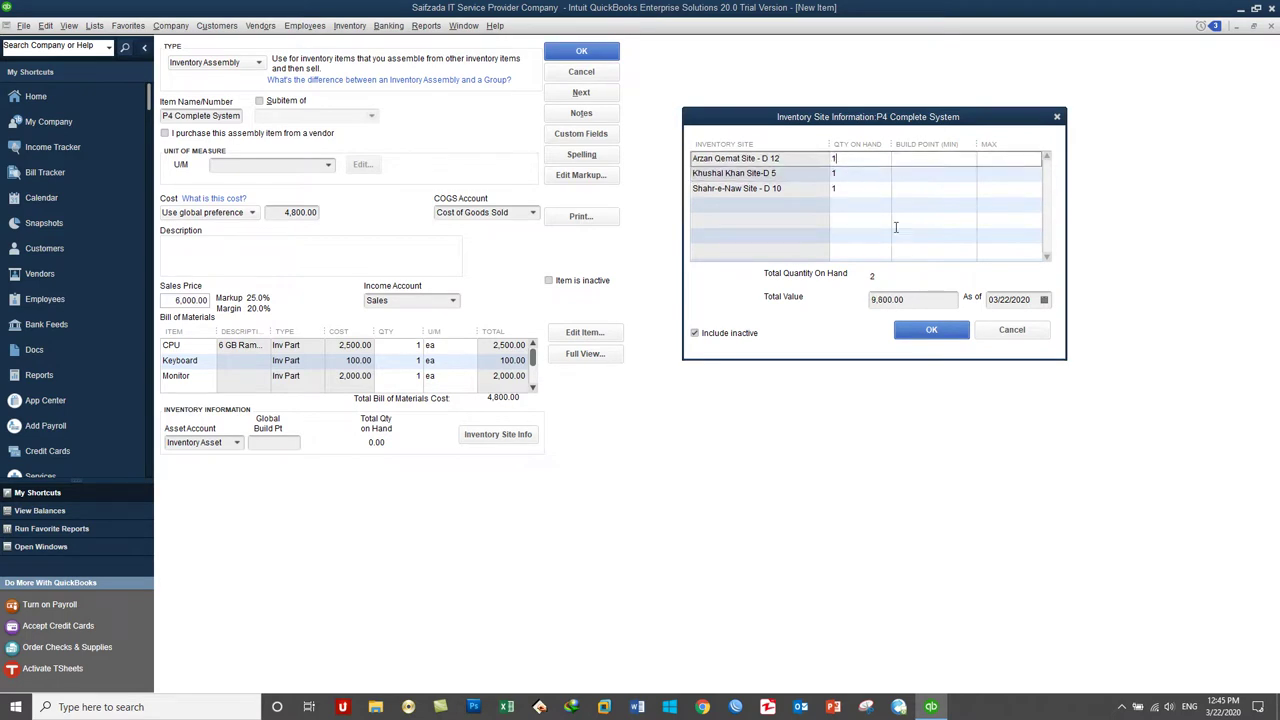
click(914, 298)
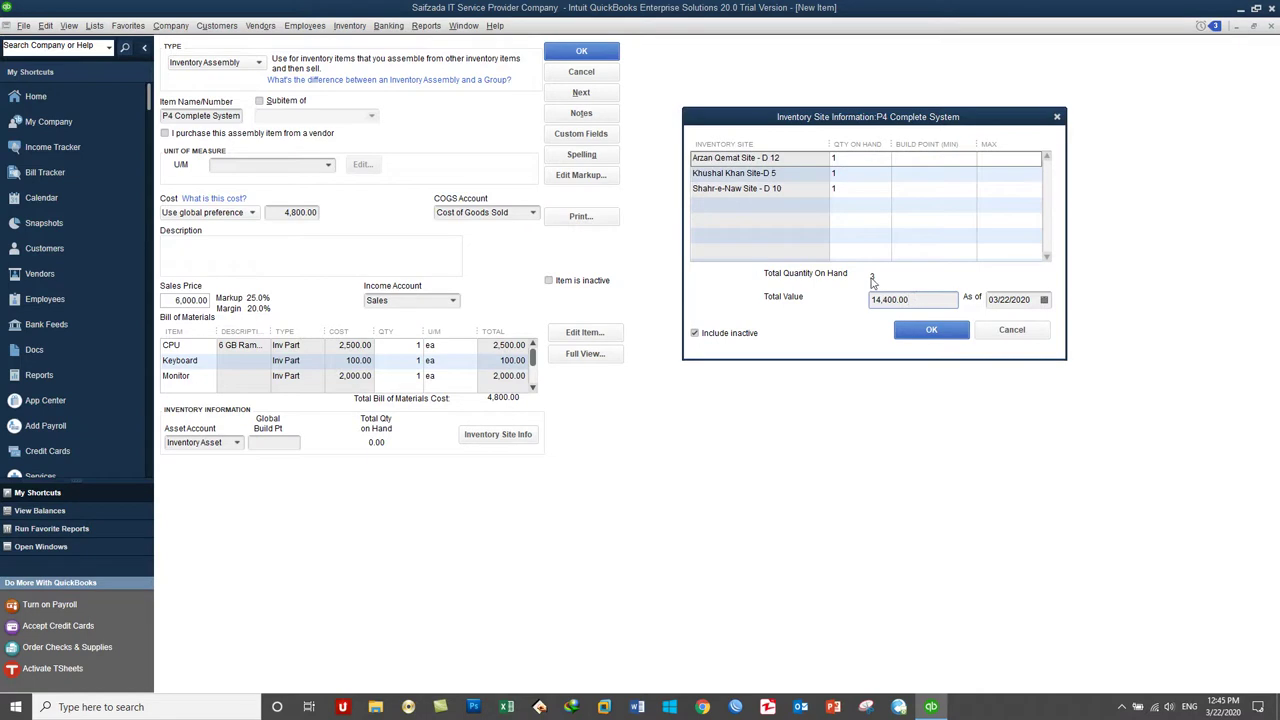
click(931, 329)
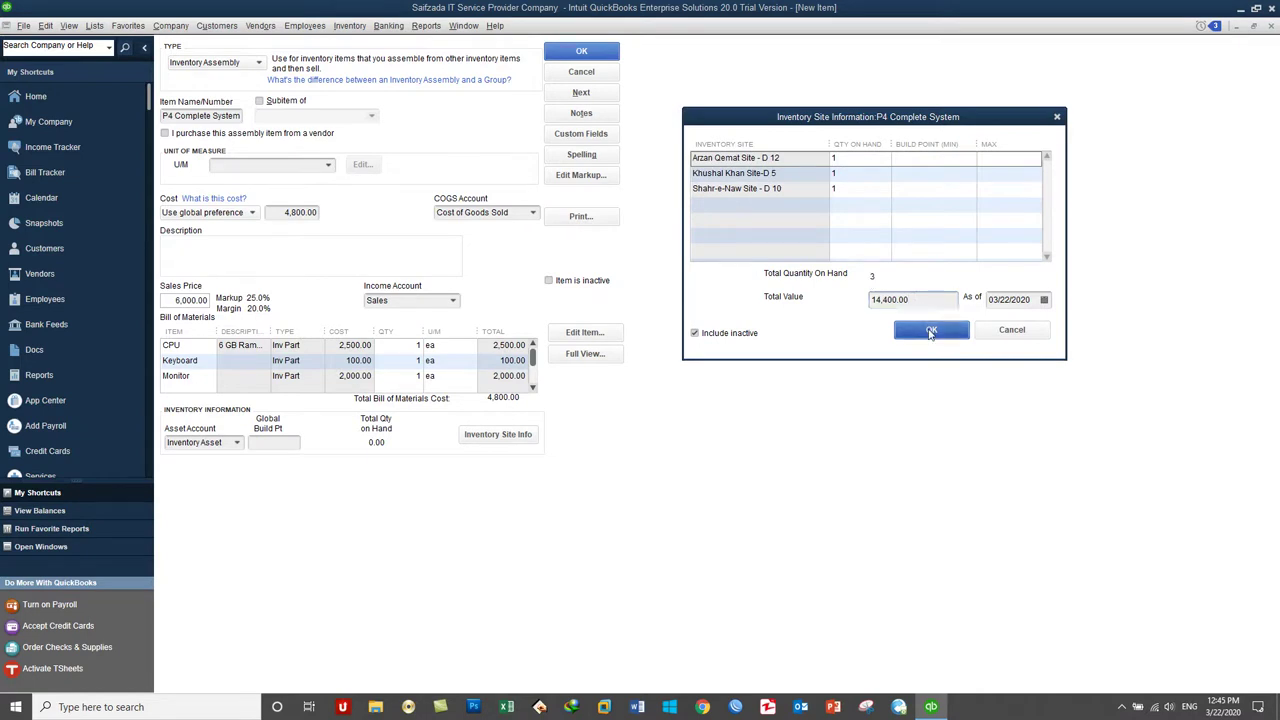
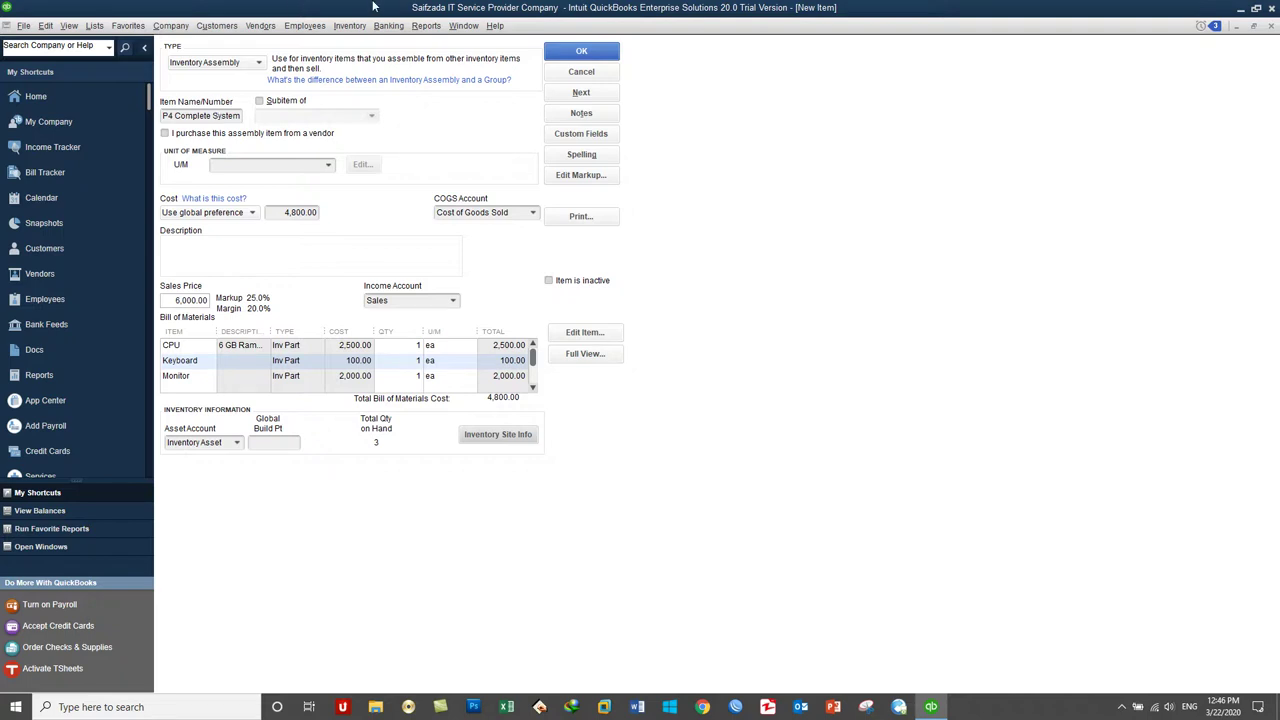
Save the P4 Complete System item and widen the Item List's Name column to show the full item names.
click(582, 51)
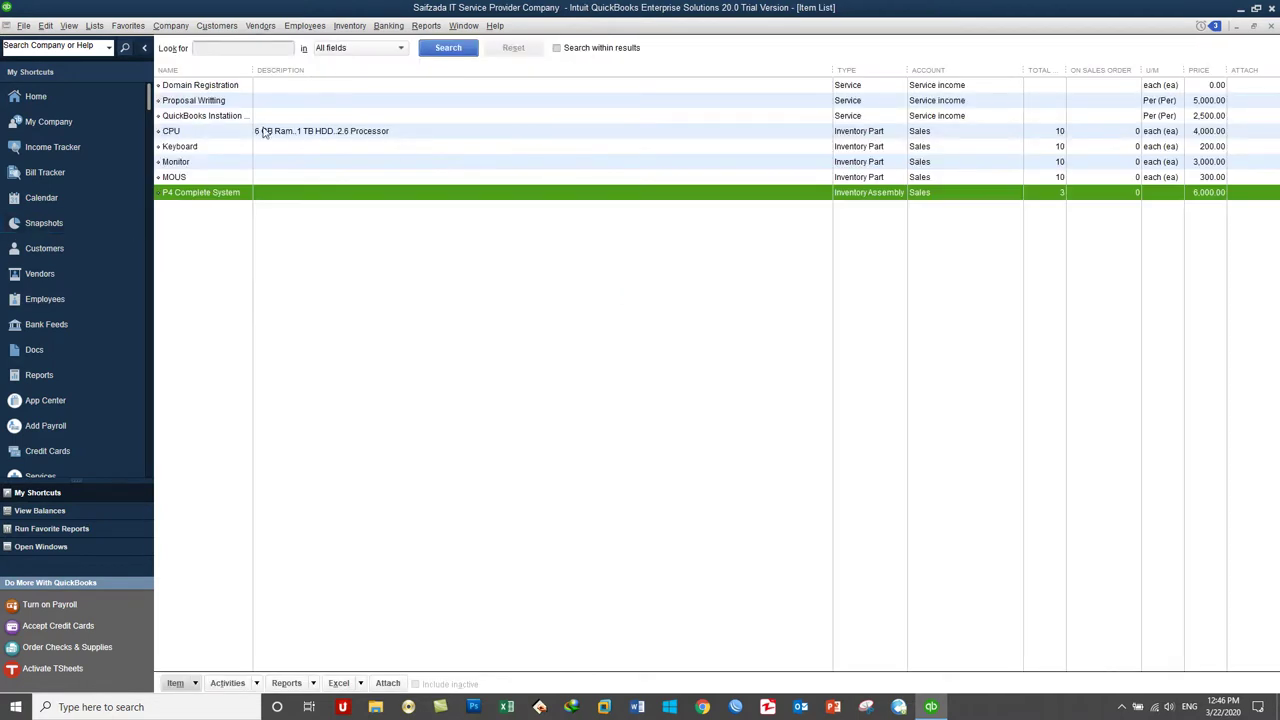
drag(253, 72, 285, 72)
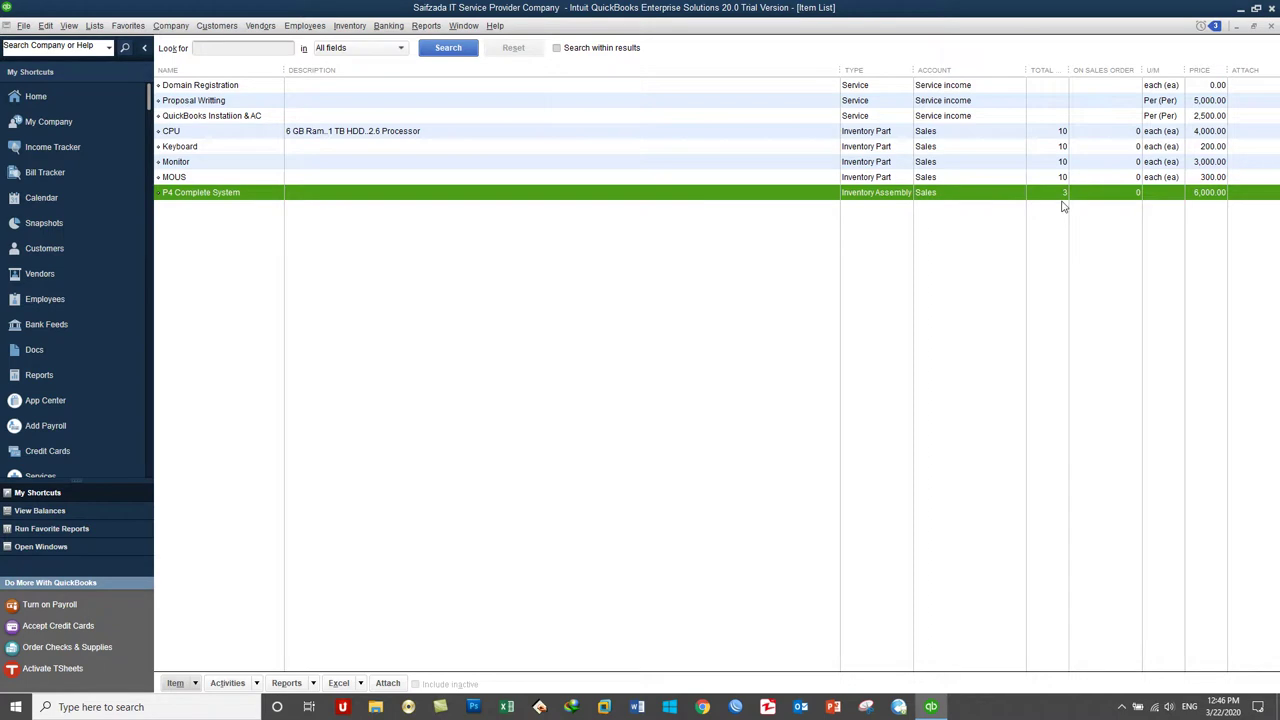
Open an inventory quantity/value on hand adjustment and examine the available adjustment types.
click(351, 27)
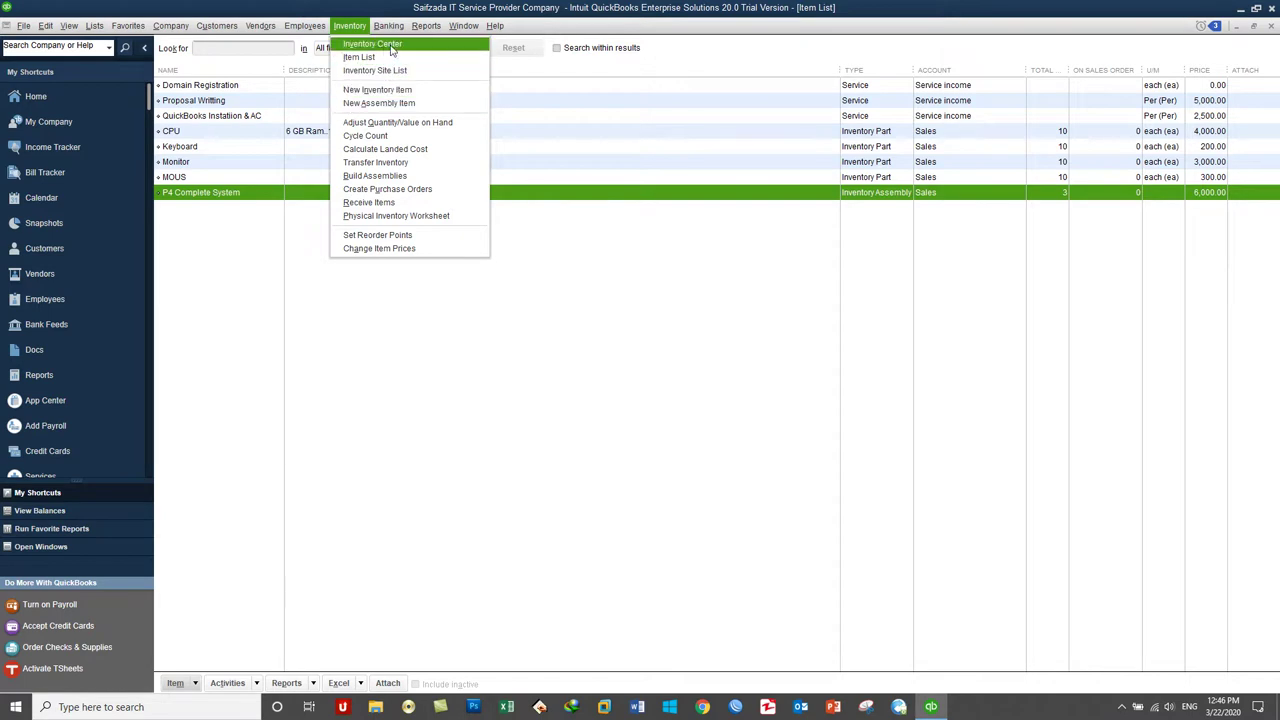
click(421, 122)
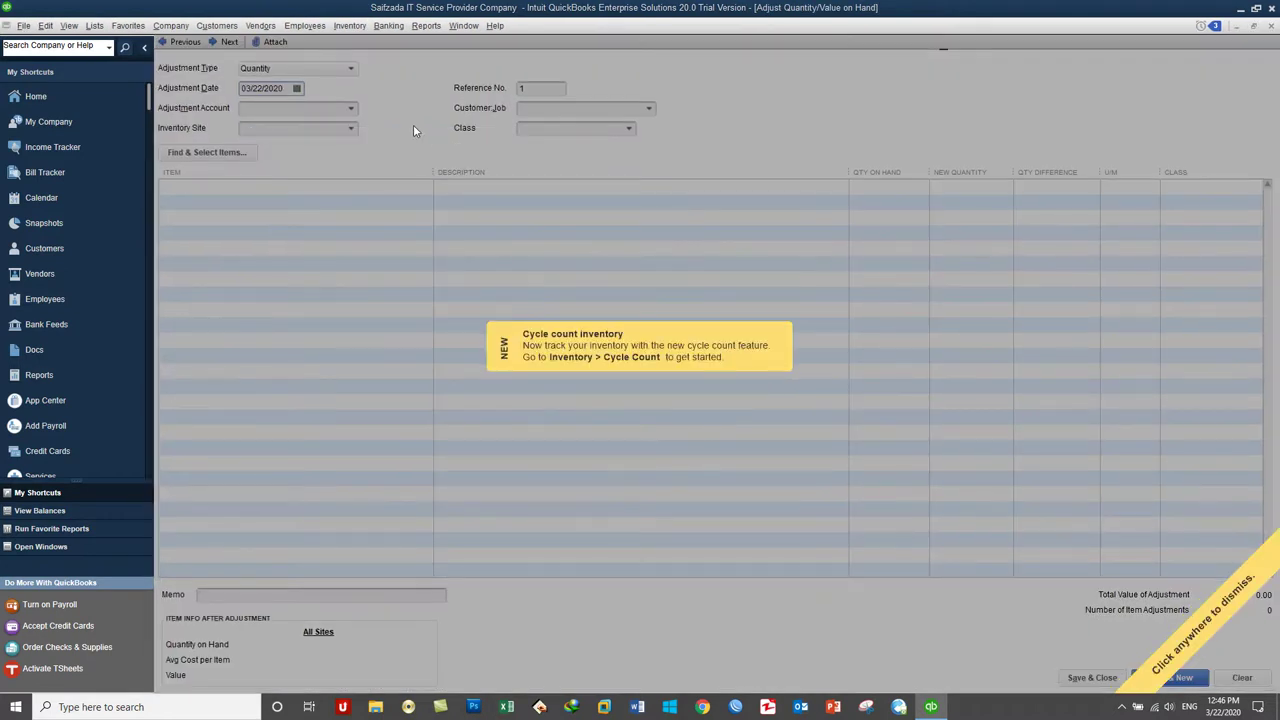
click(730, 119)
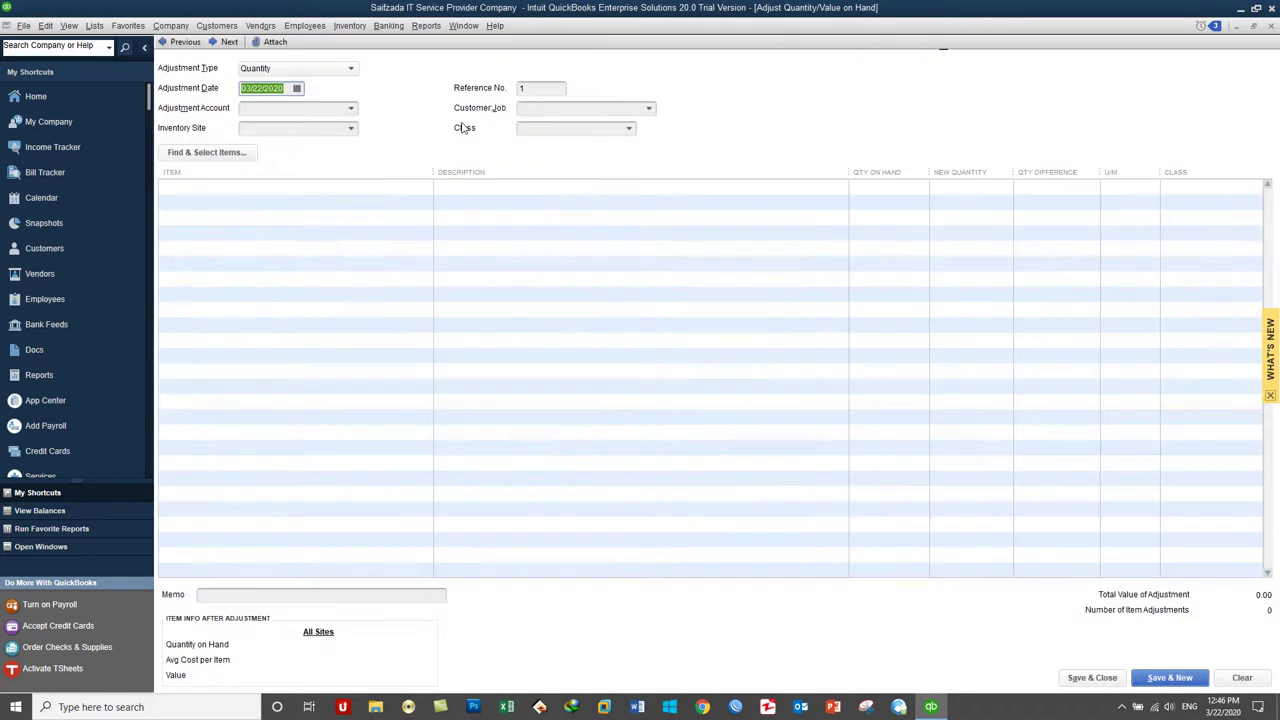
click(350, 129)
click(350, 131)
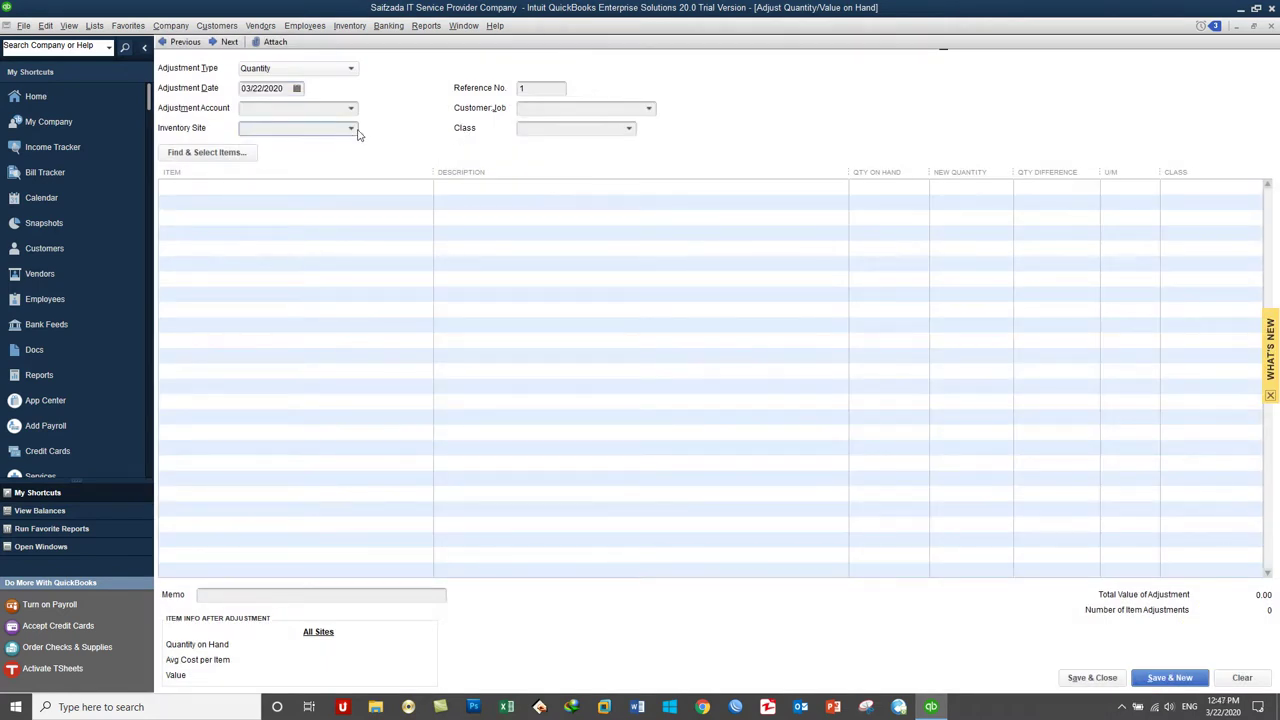
click(351, 68)
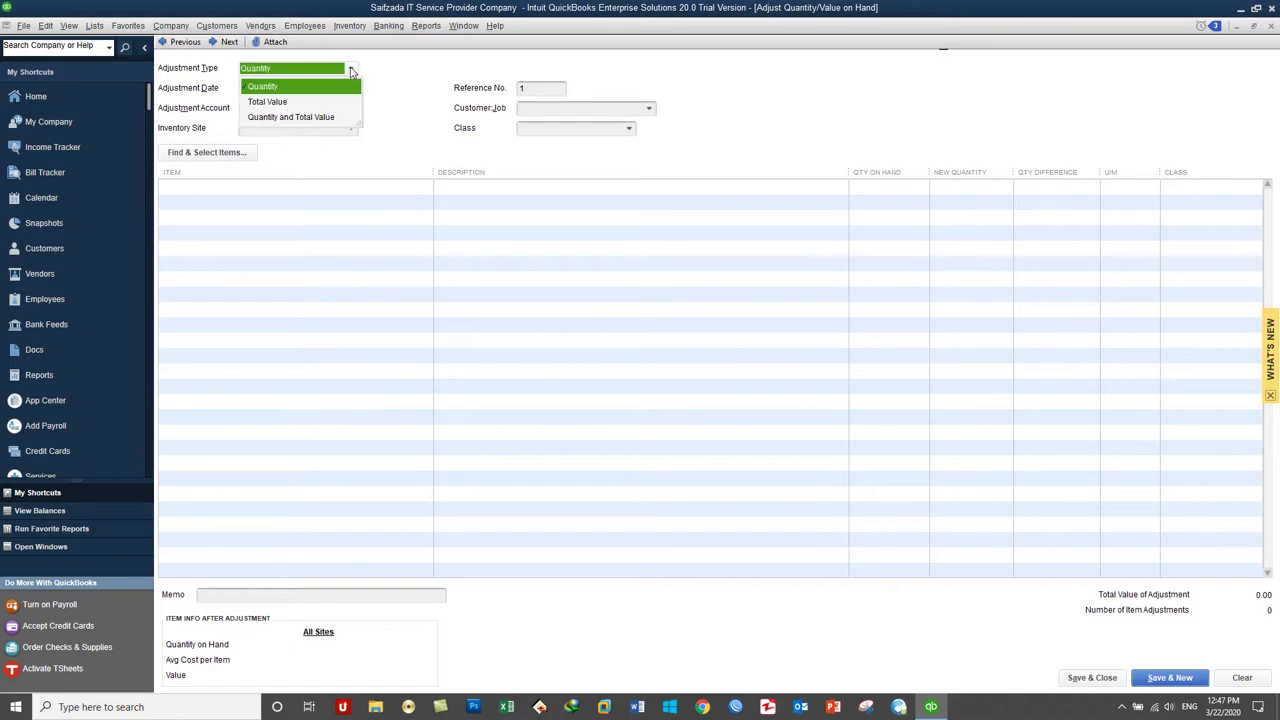
click(351, 68)
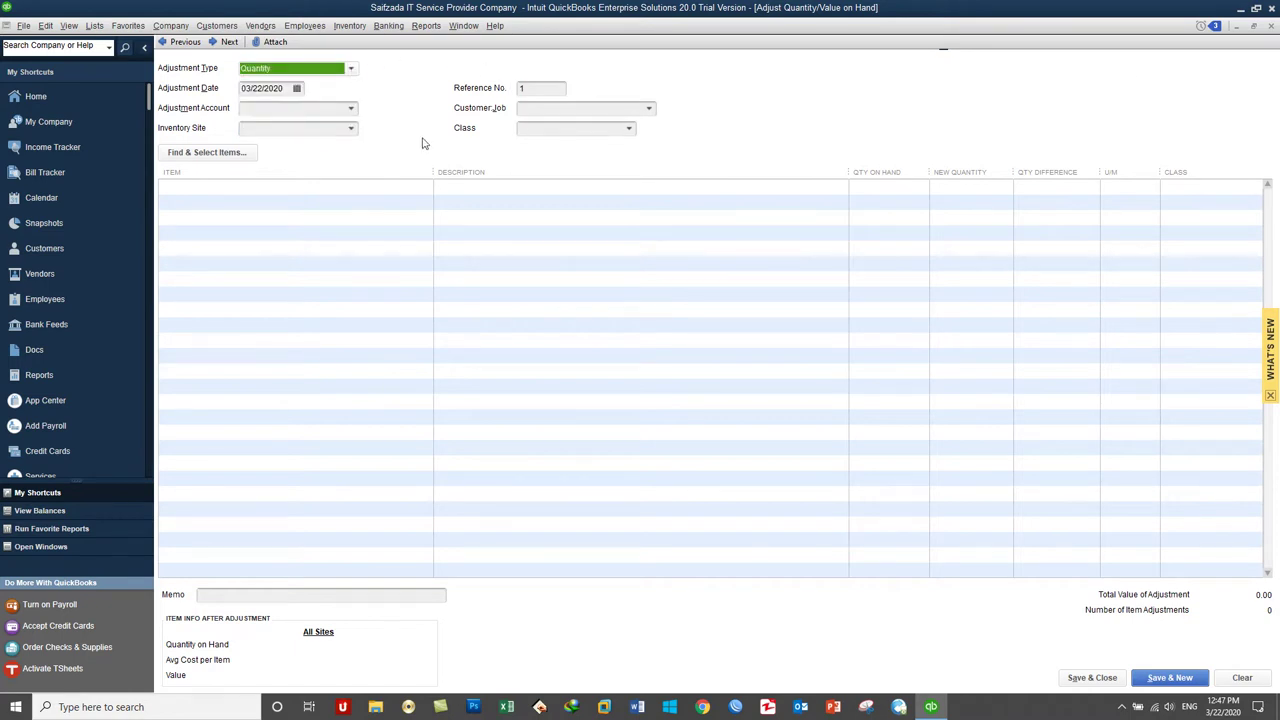
Try P4 Complete System and CPU as the item to adjust, and close the adjustment without recording it.
click(391, 190)
click(425, 187)
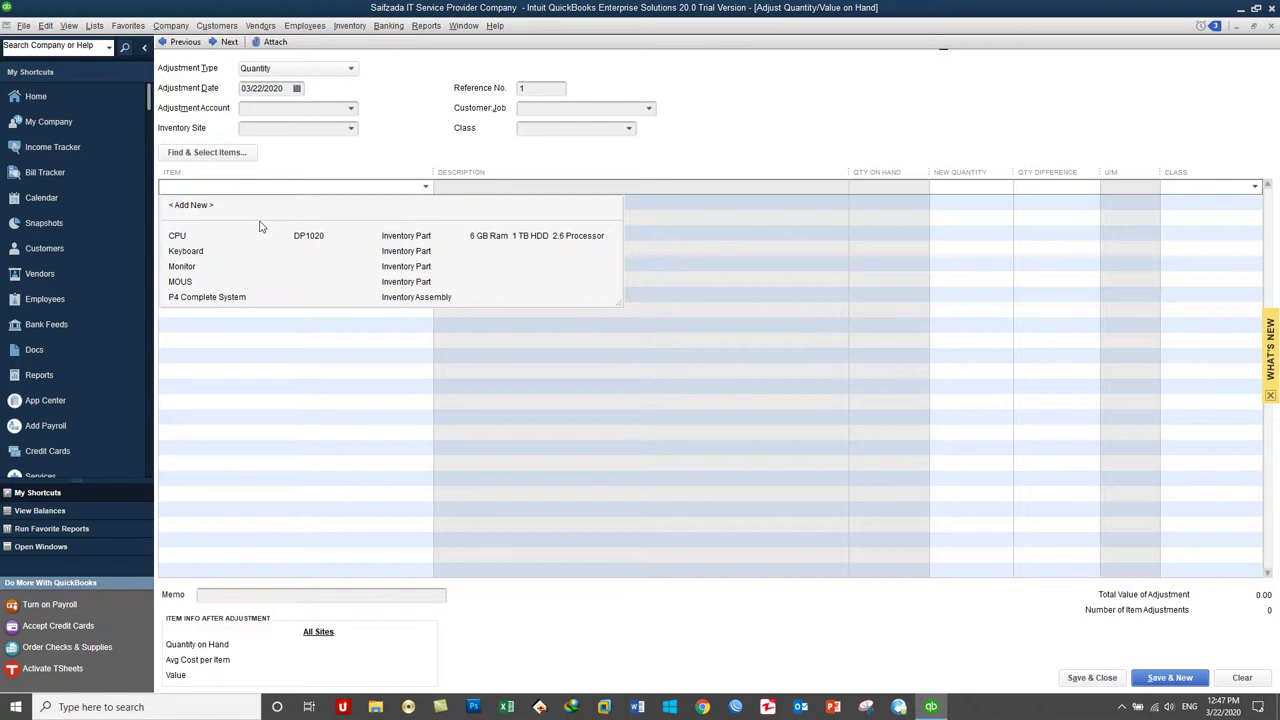
click(229, 299)
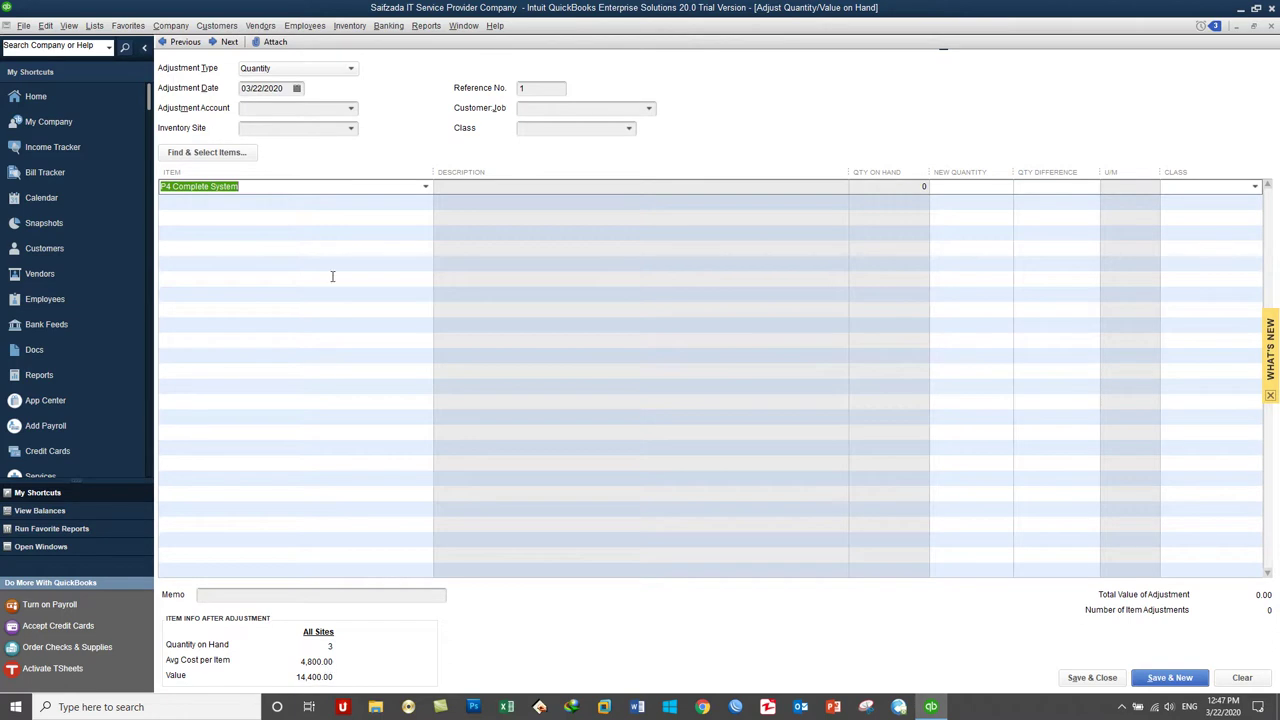
click(425, 186)
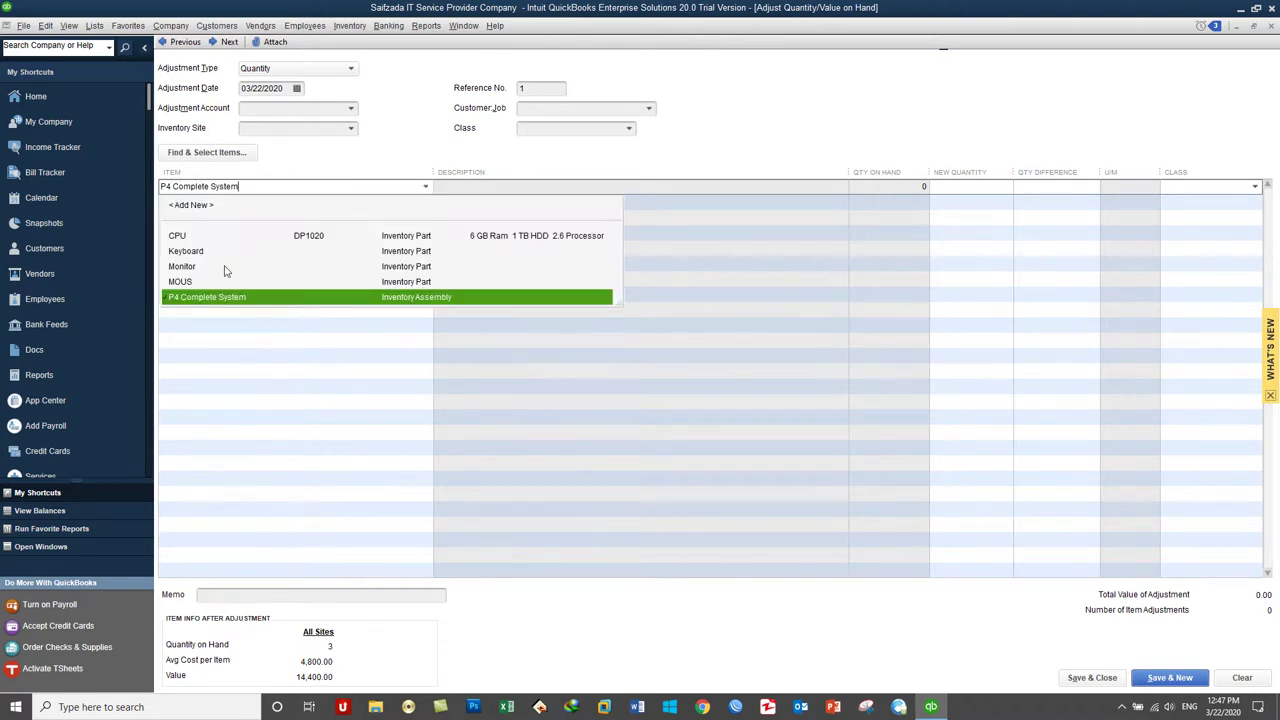
click(208, 237)
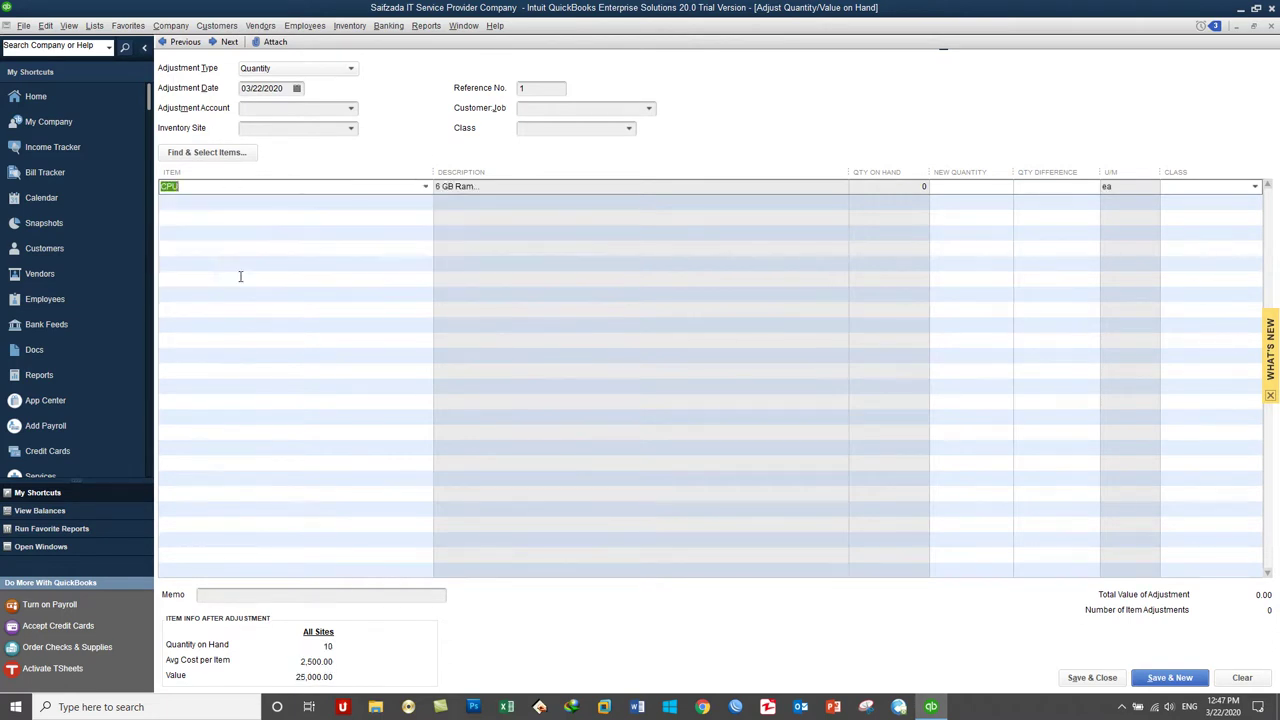
click(425, 187)
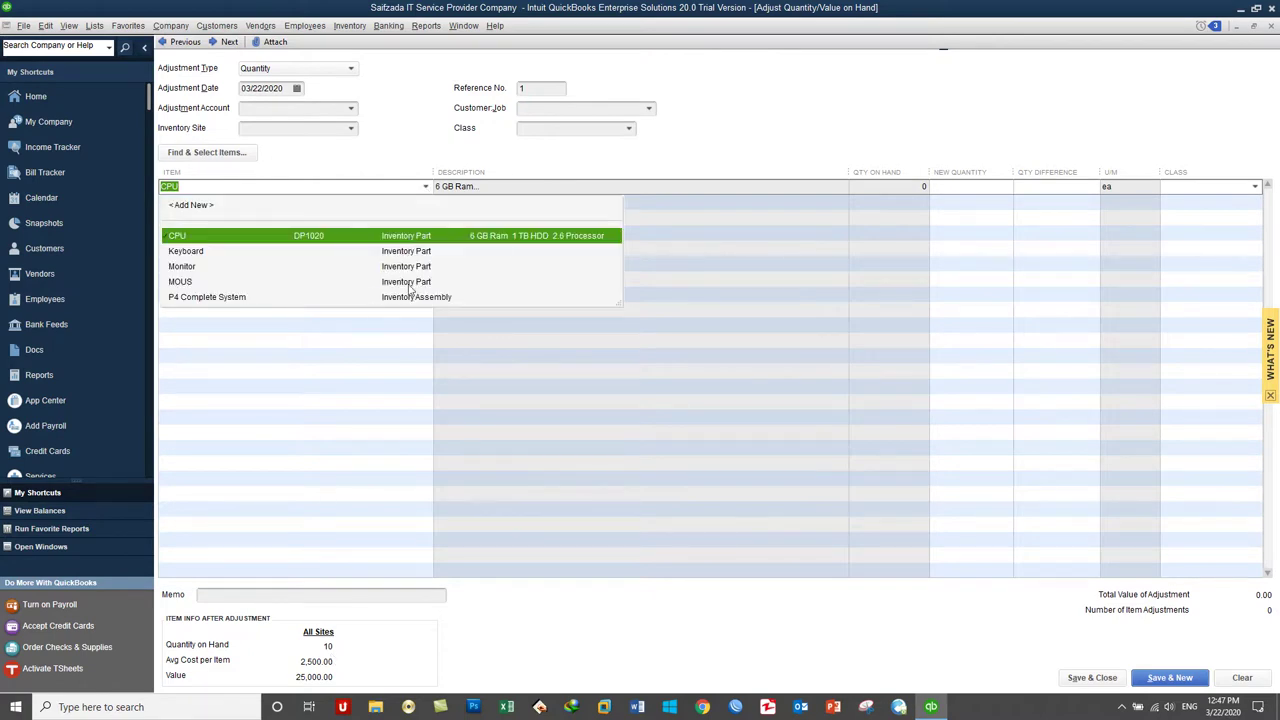
click(858, 115)
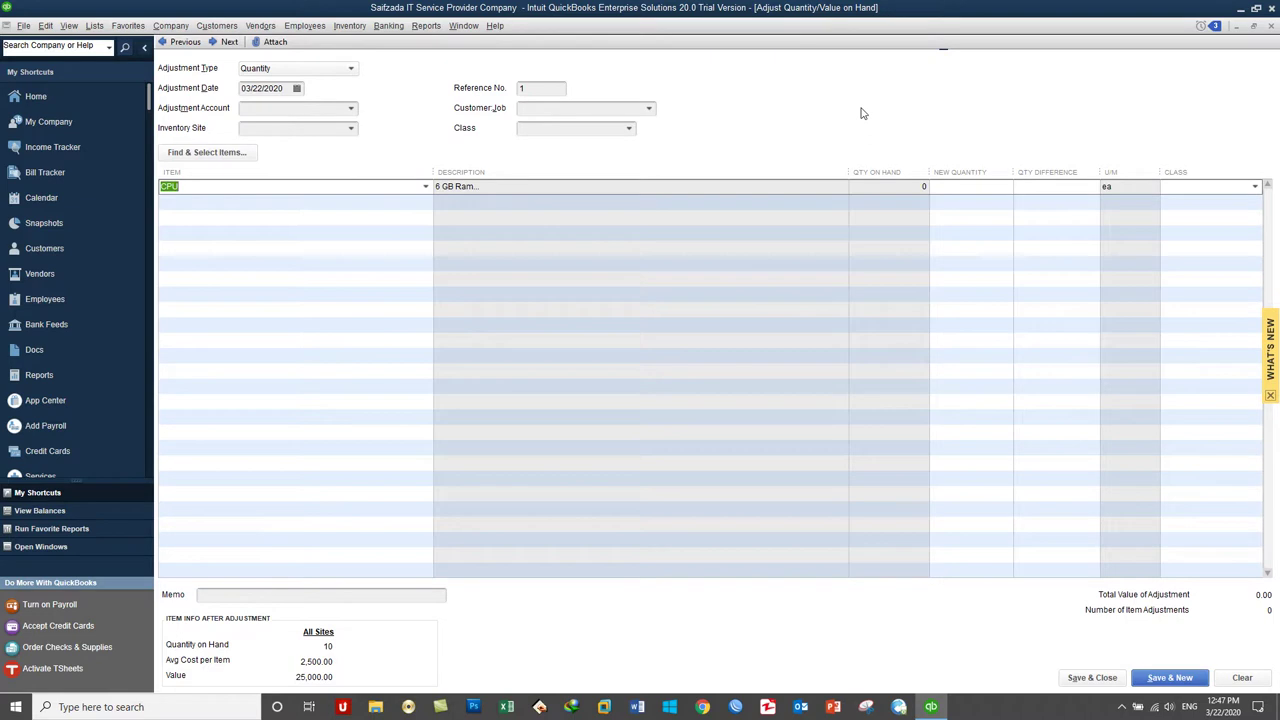
click(1270, 27)
click(639, 215)
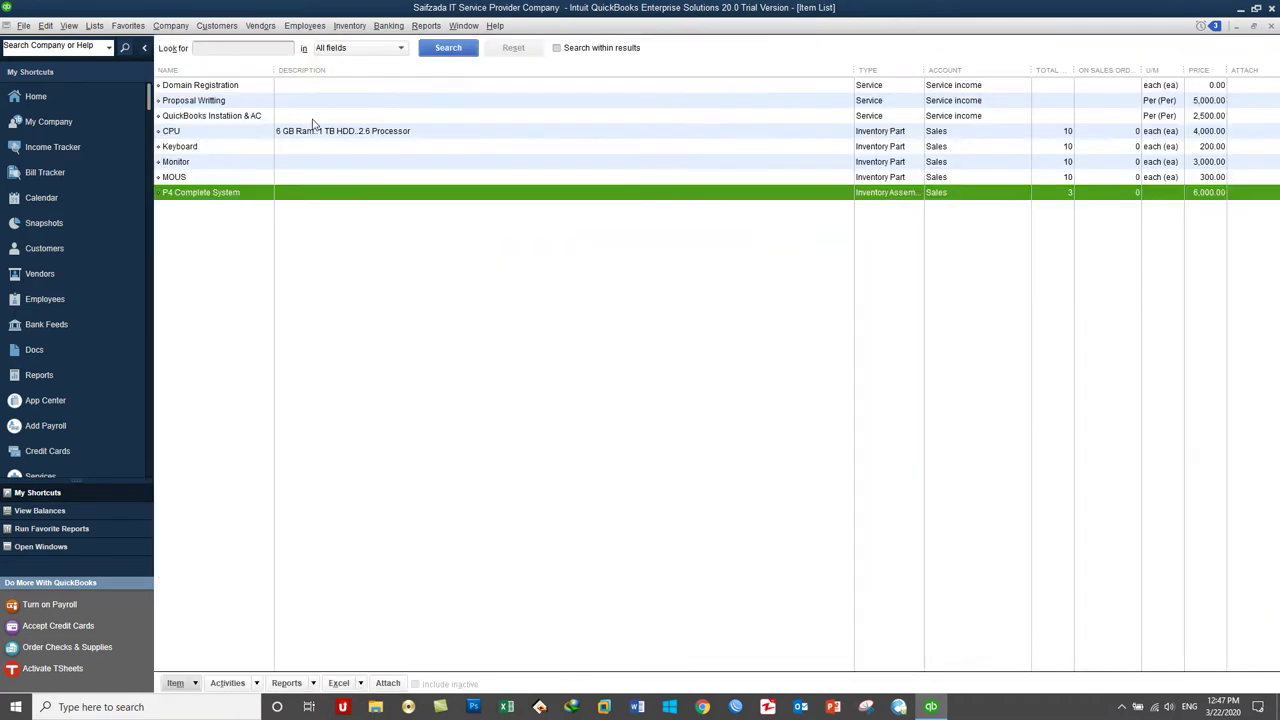
Start a build assembly for P4 Complete System with a quantity to build of 2.
click(350, 26)
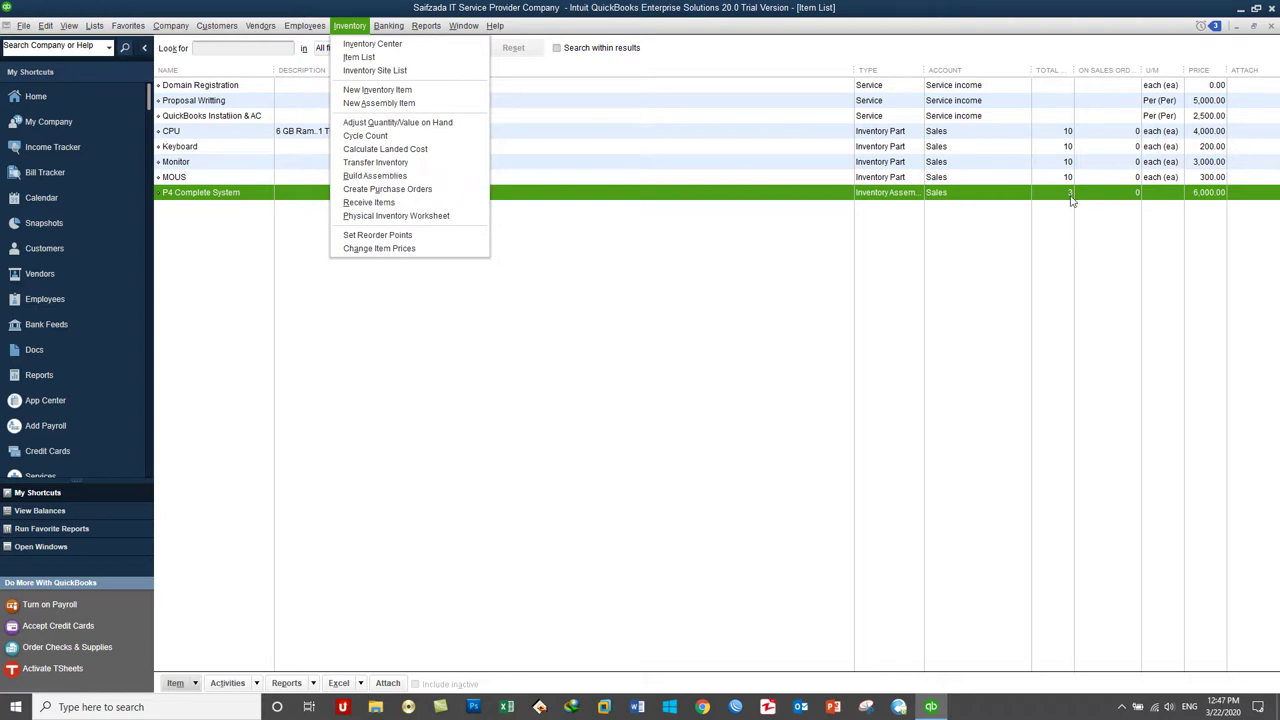
click(393, 175)
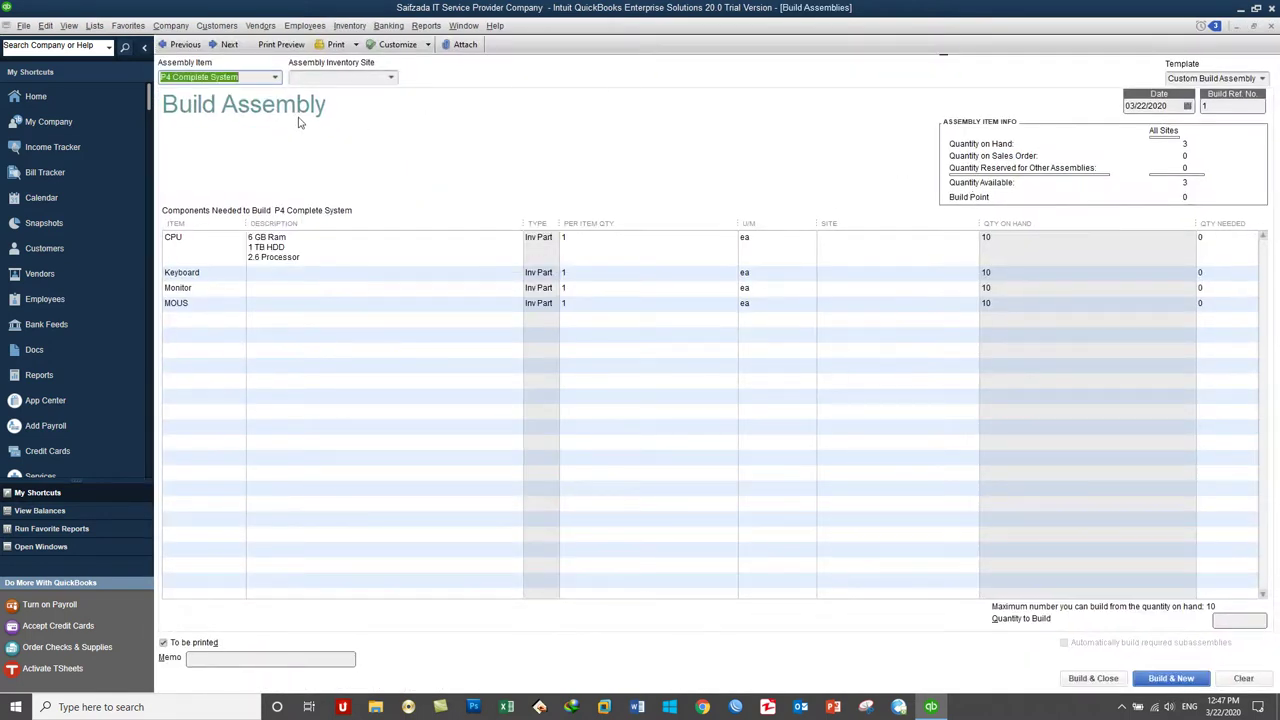
click(277, 80)
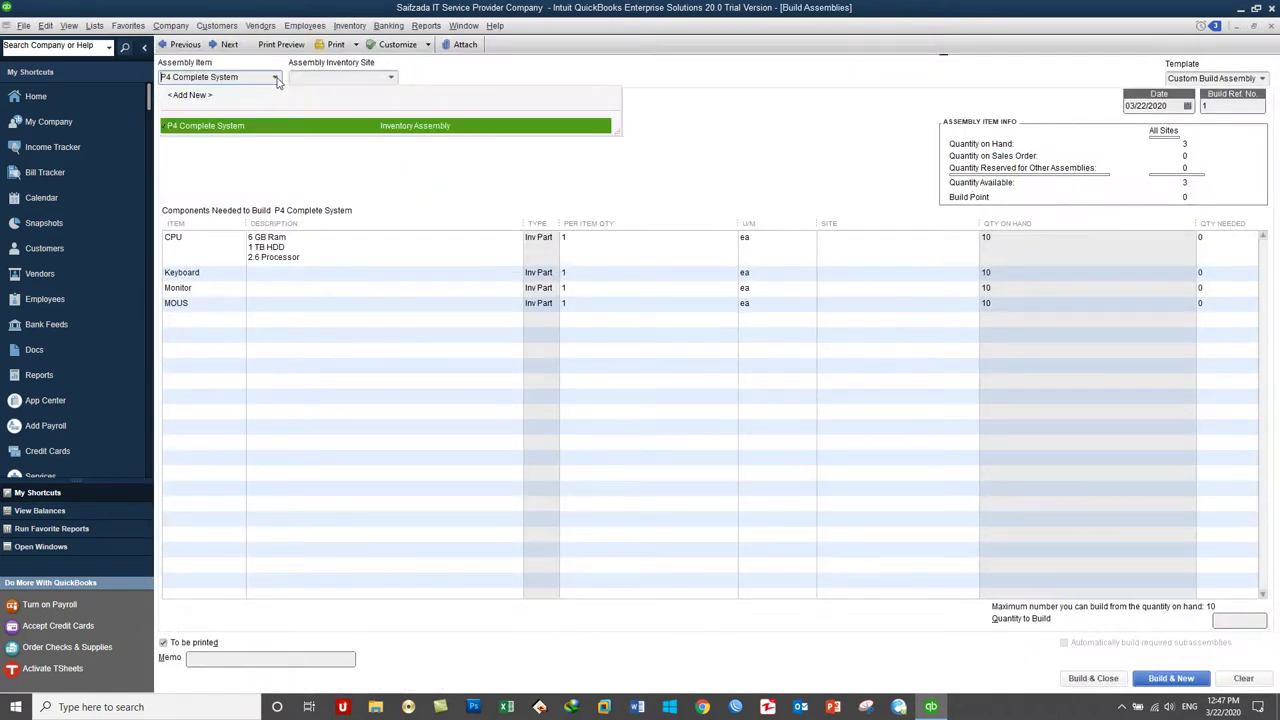
click(240, 127)
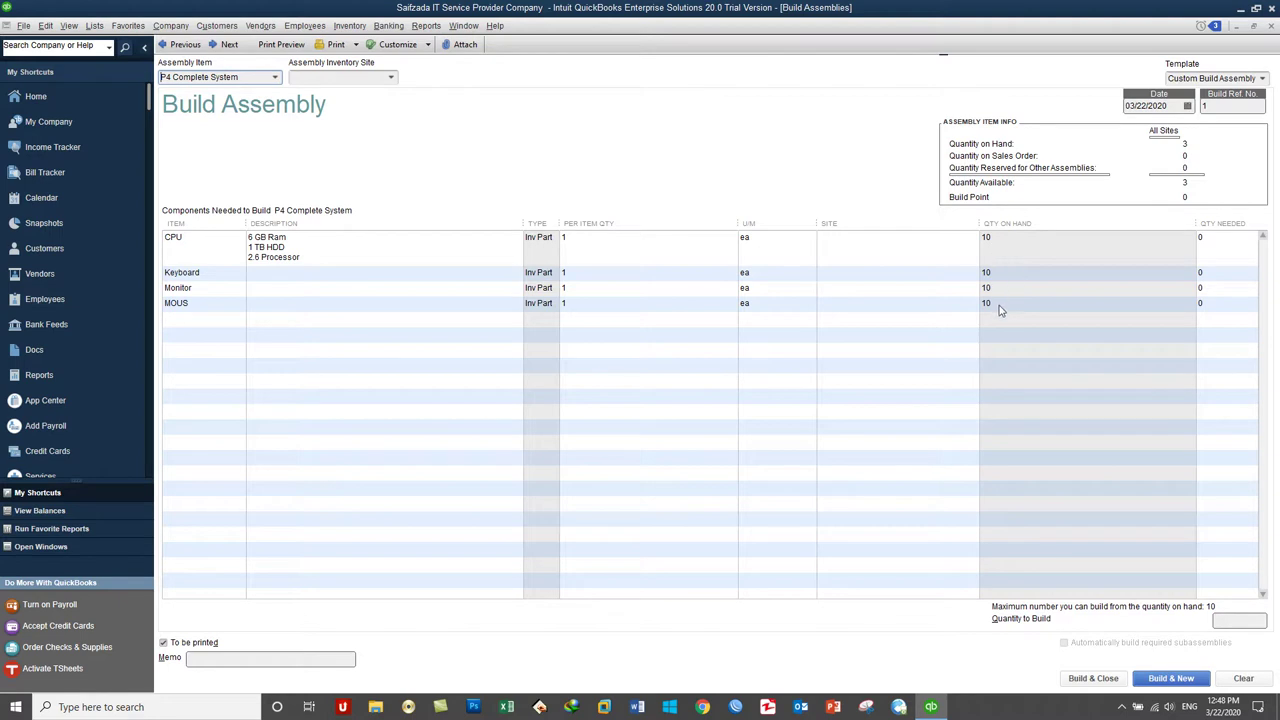
click(1212, 240)
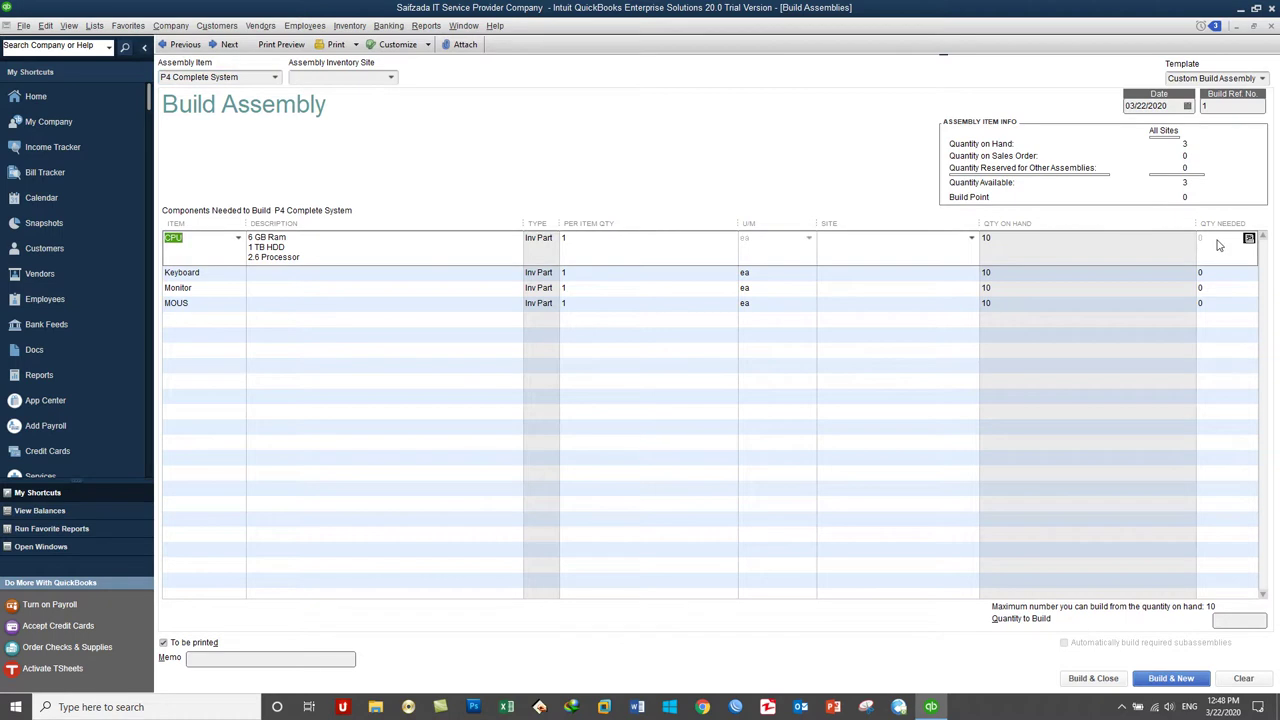
click(1250, 680)
click(275, 78)
click(245, 125)
click(1236, 620)
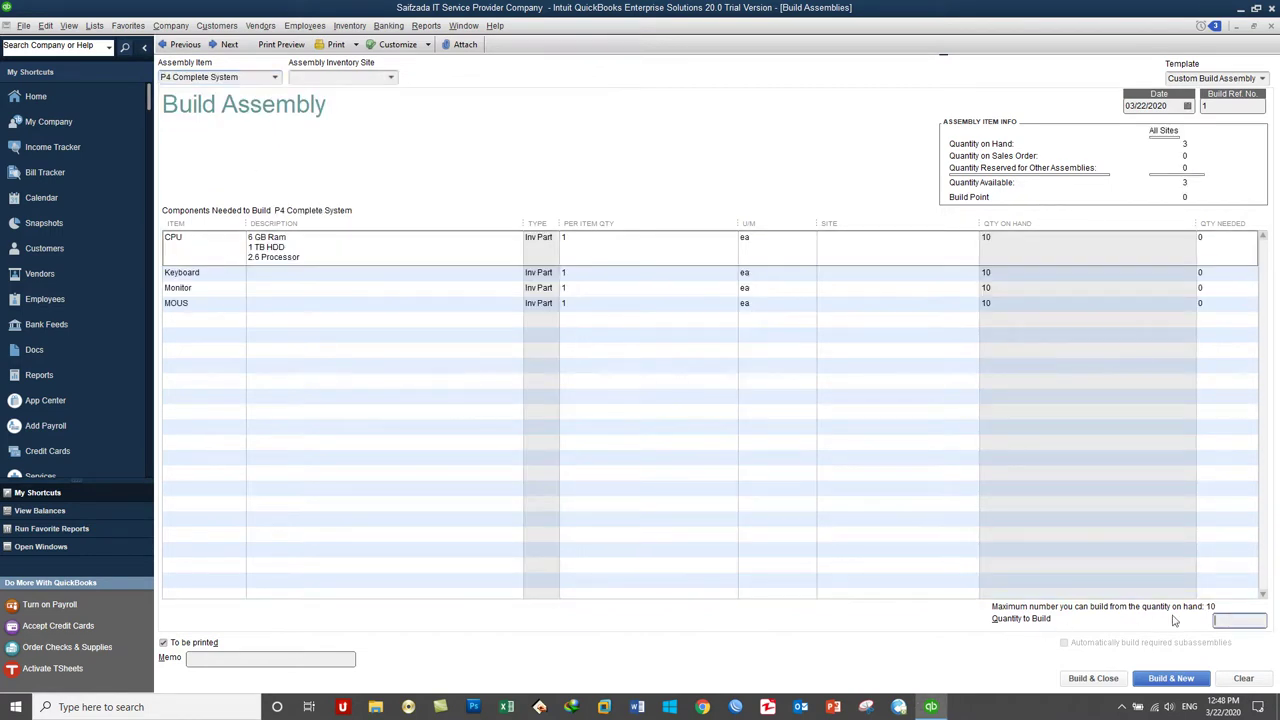
text(2)
Set the assembly inventory site to Arzan Qemat Site - D 12 without defaulting the components to it, and try to record the build.
click(391, 79)
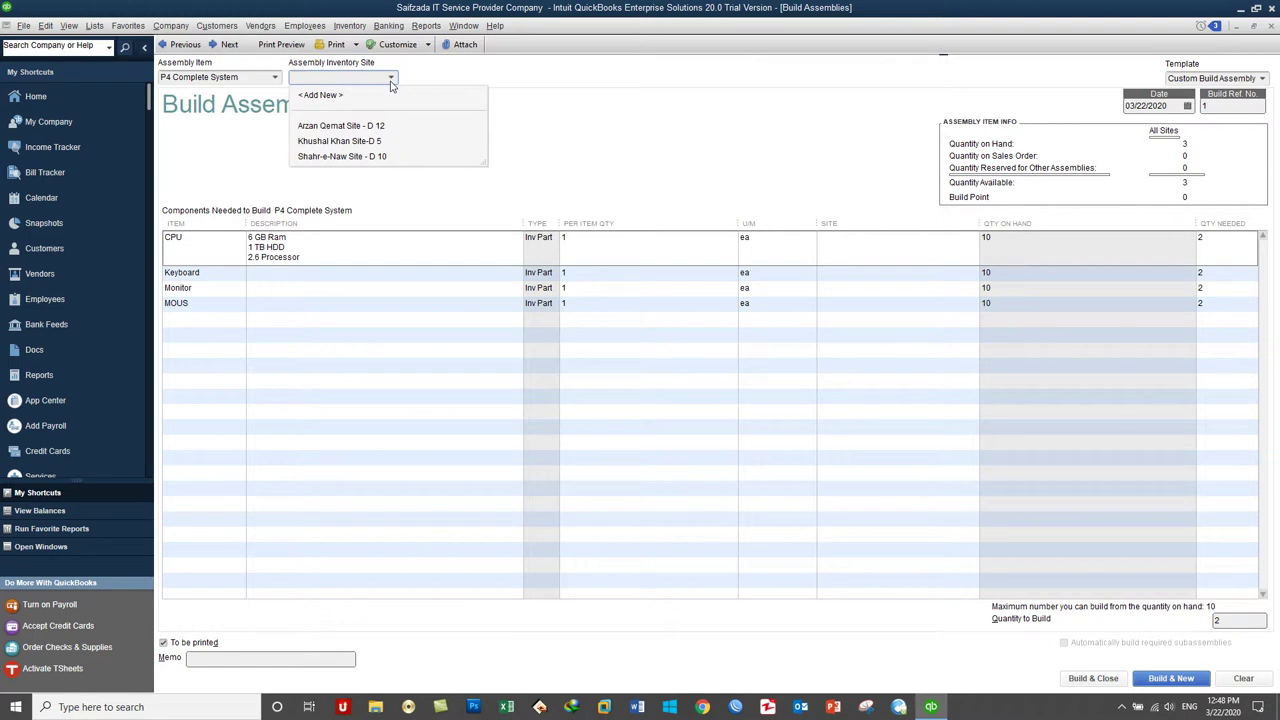
click(392, 125)
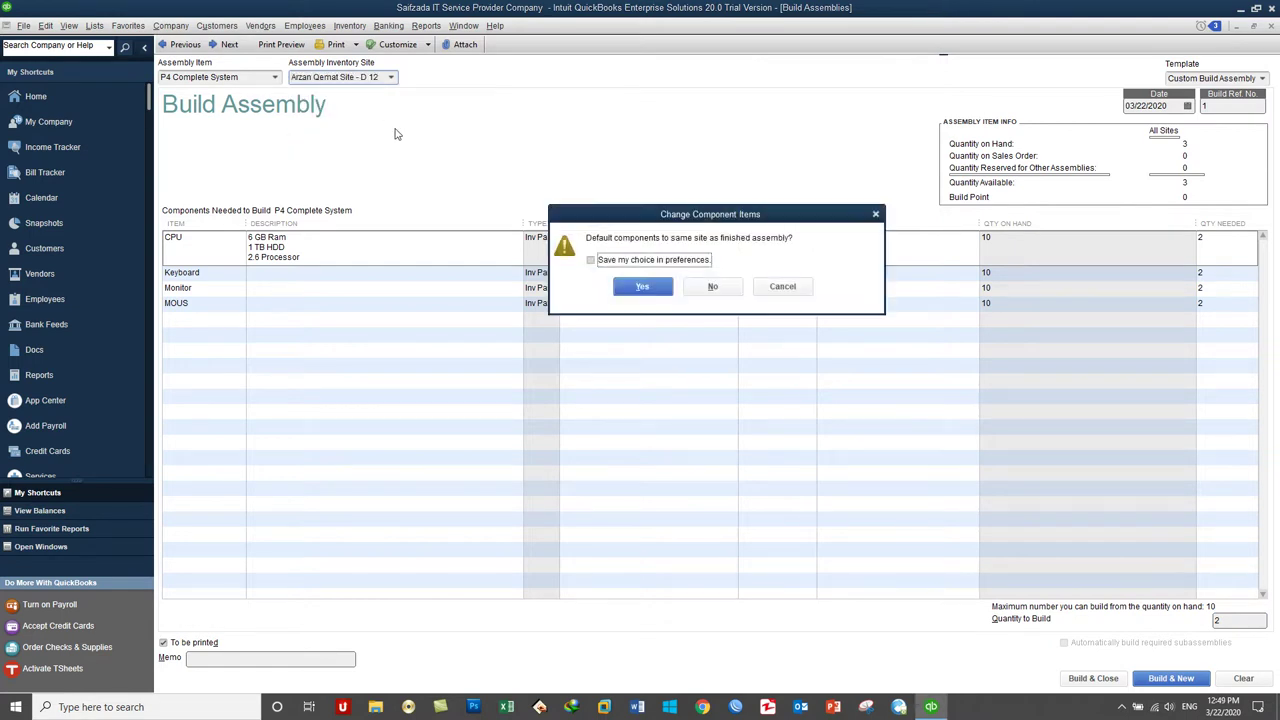
click(634, 263)
click(700, 287)
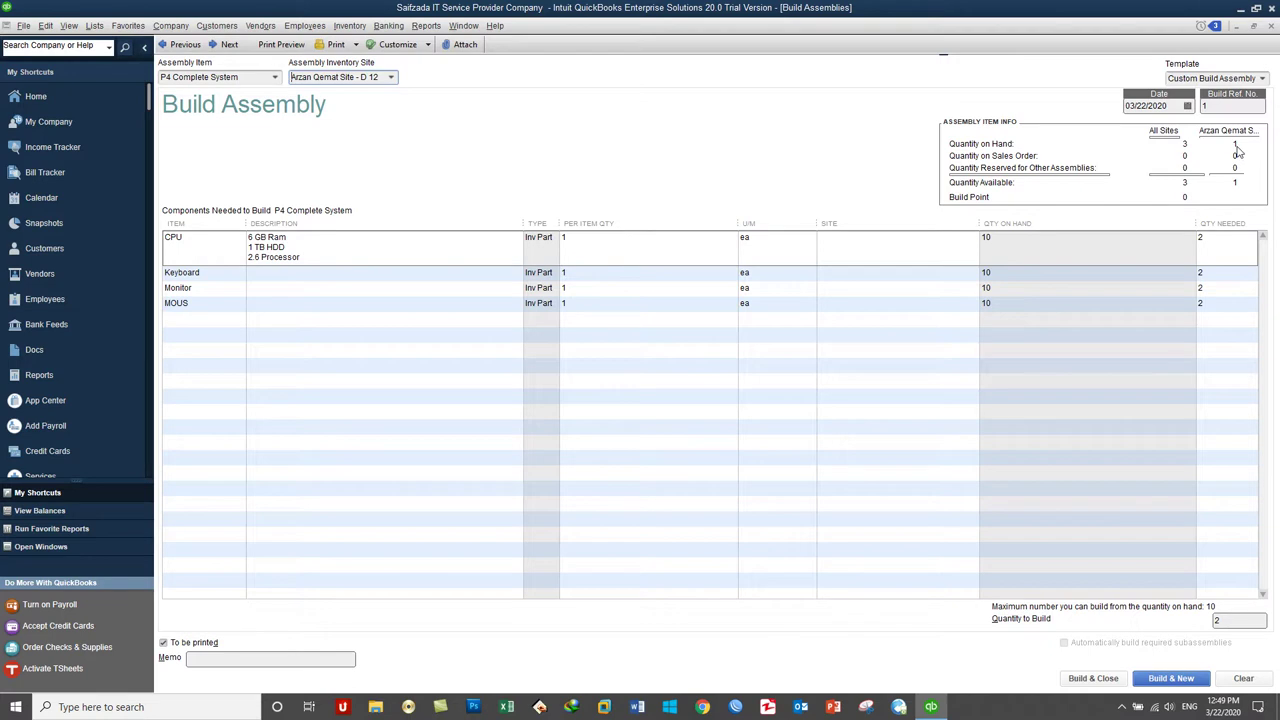
click(1155, 683)
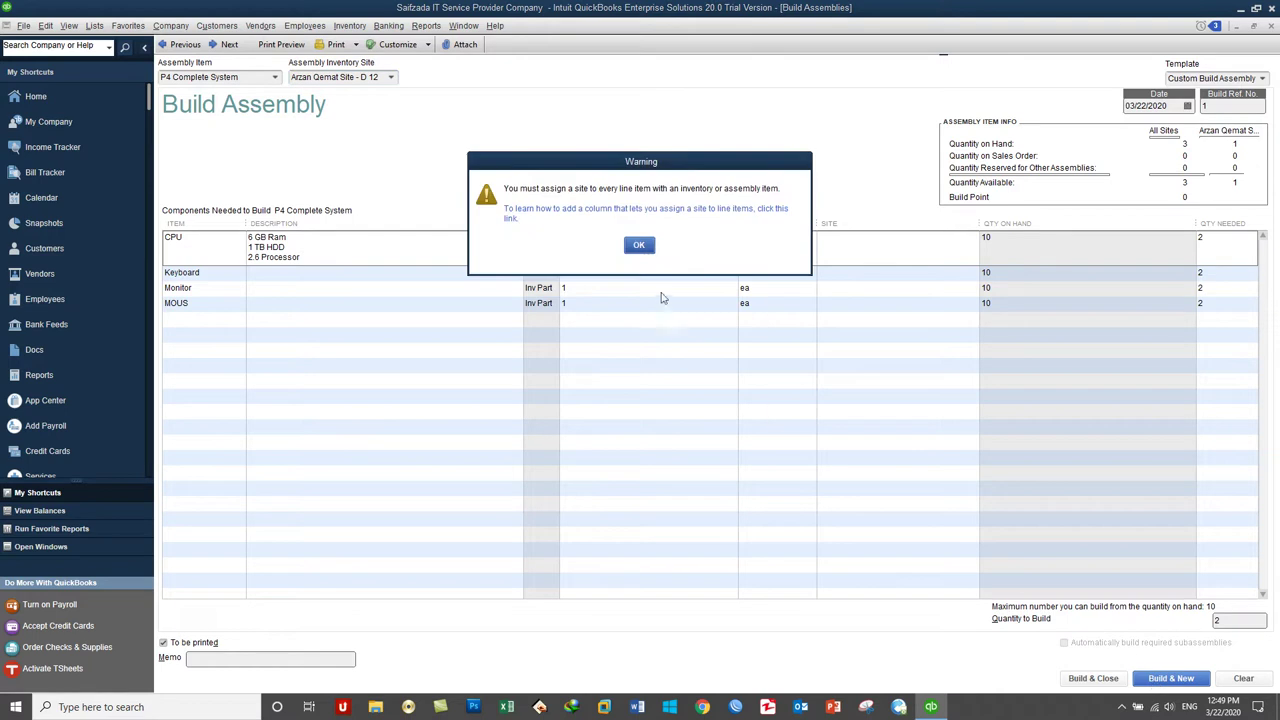
click(638, 246)
click(640, 246)
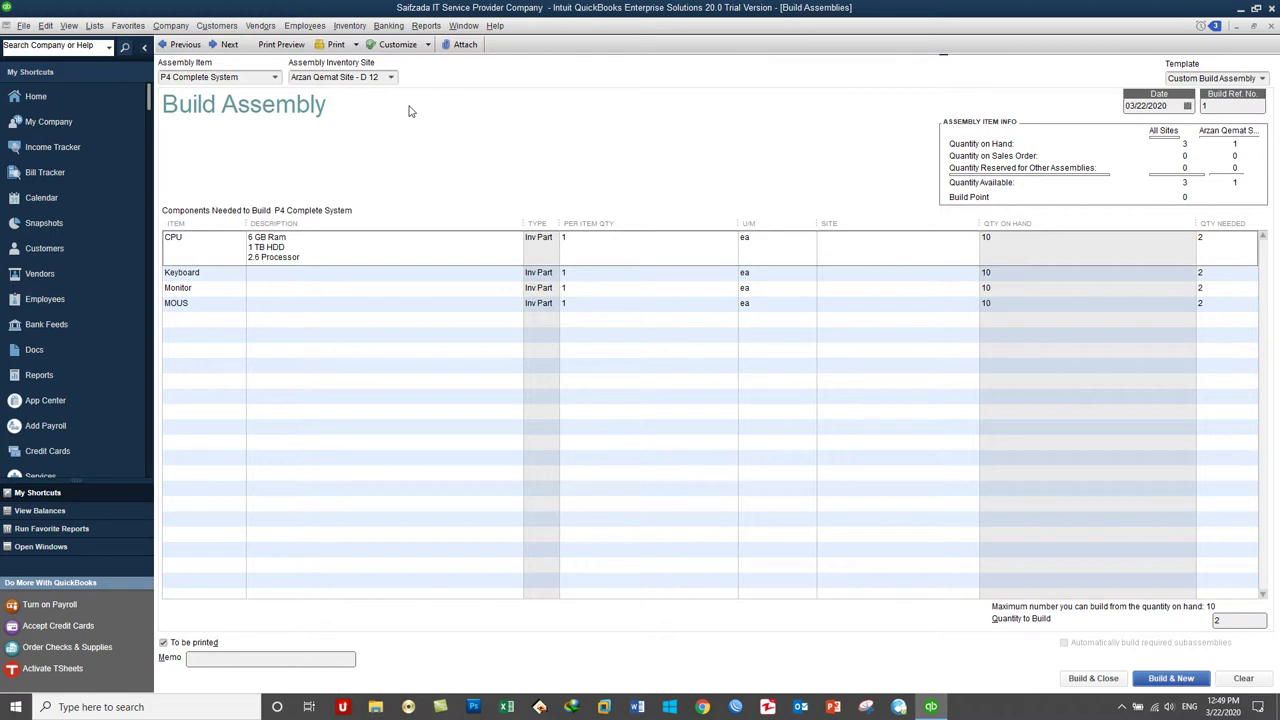
Assign Arzan Qemat Site - D 12 to the CPU and Keyboard component lines.
click(882, 238)
click(971, 238)
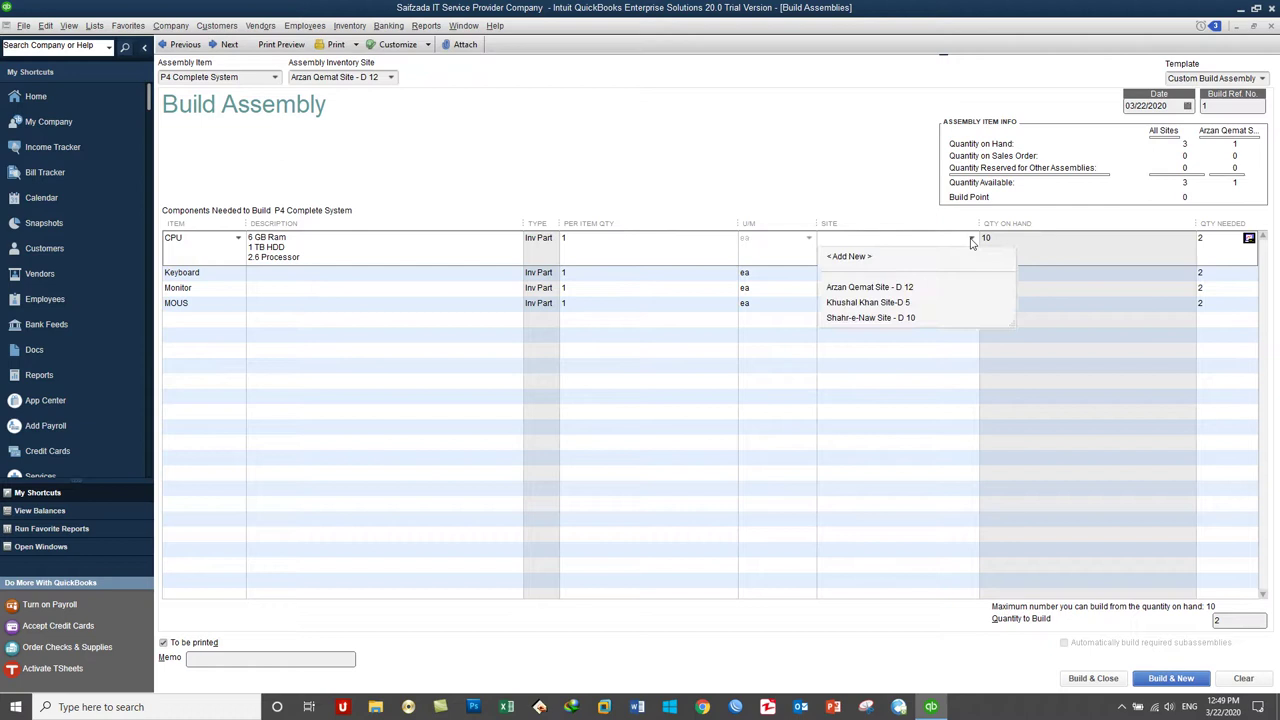
click(894, 287)
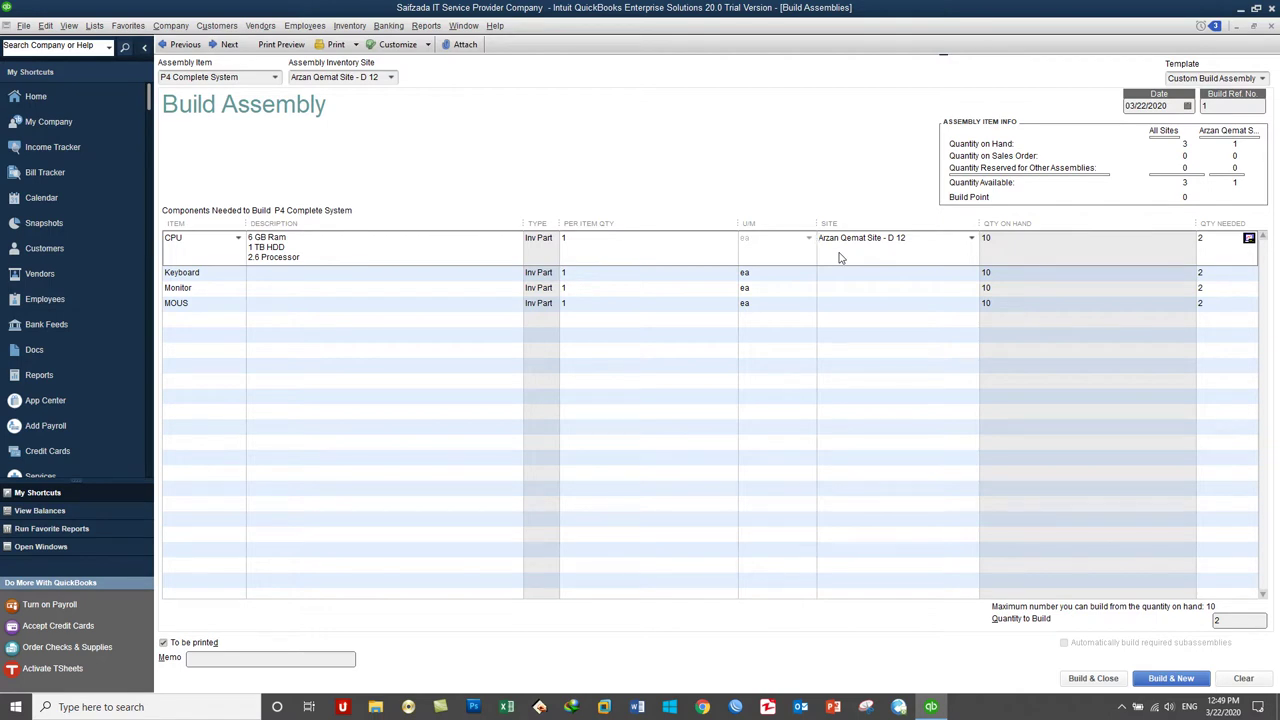
click(928, 276)
click(970, 272)
click(895, 322)
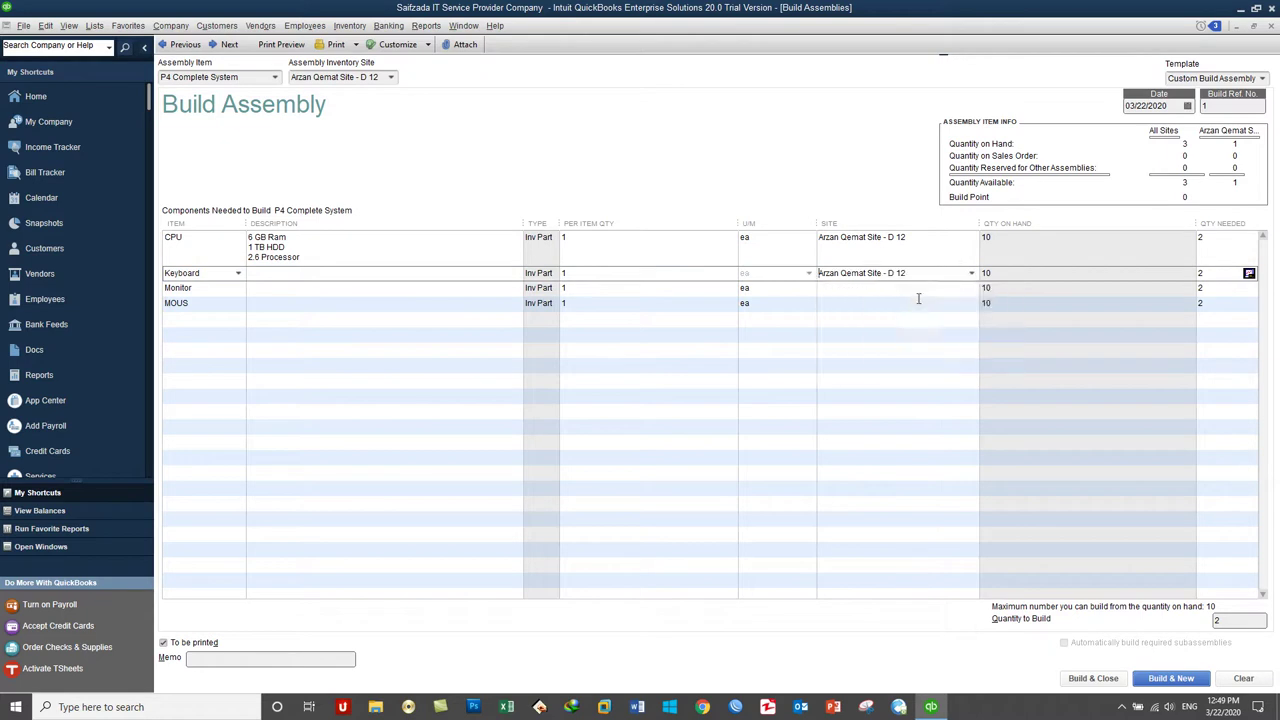
Try assigning Shahr-e-Naw Site - D 10 to the Monitor component line.
click(918, 291)
click(970, 288)
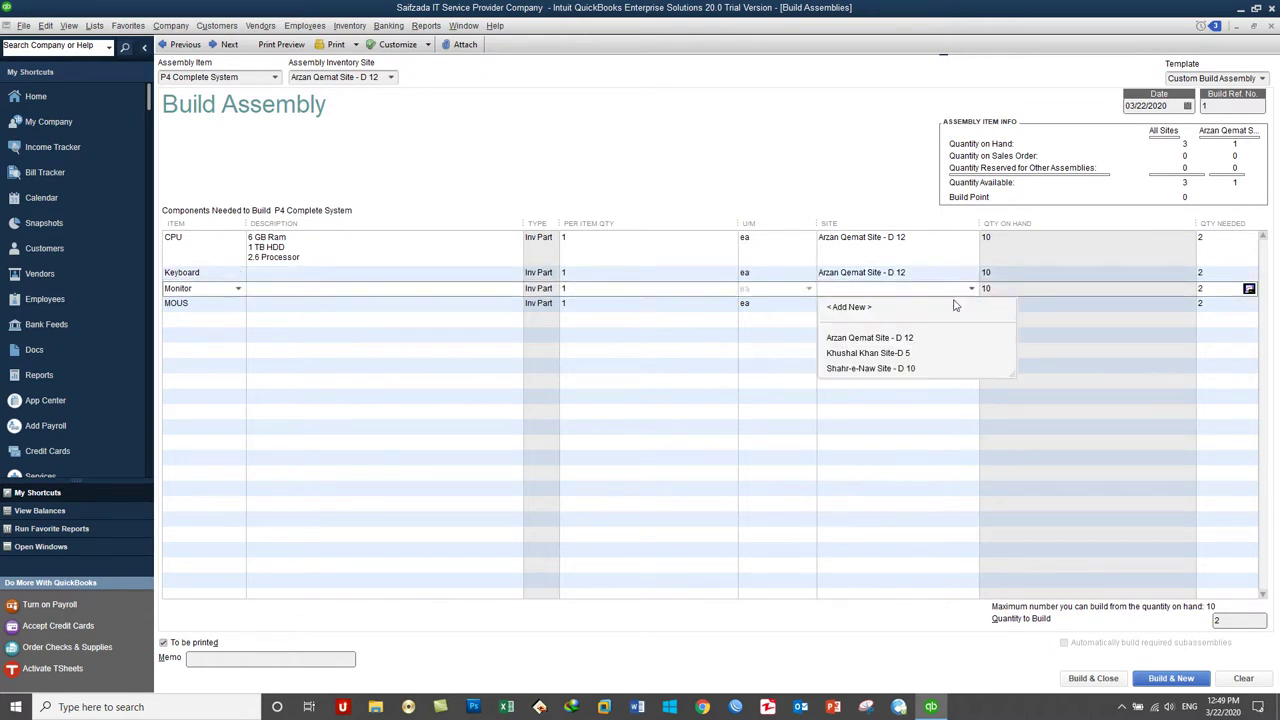
click(884, 369)
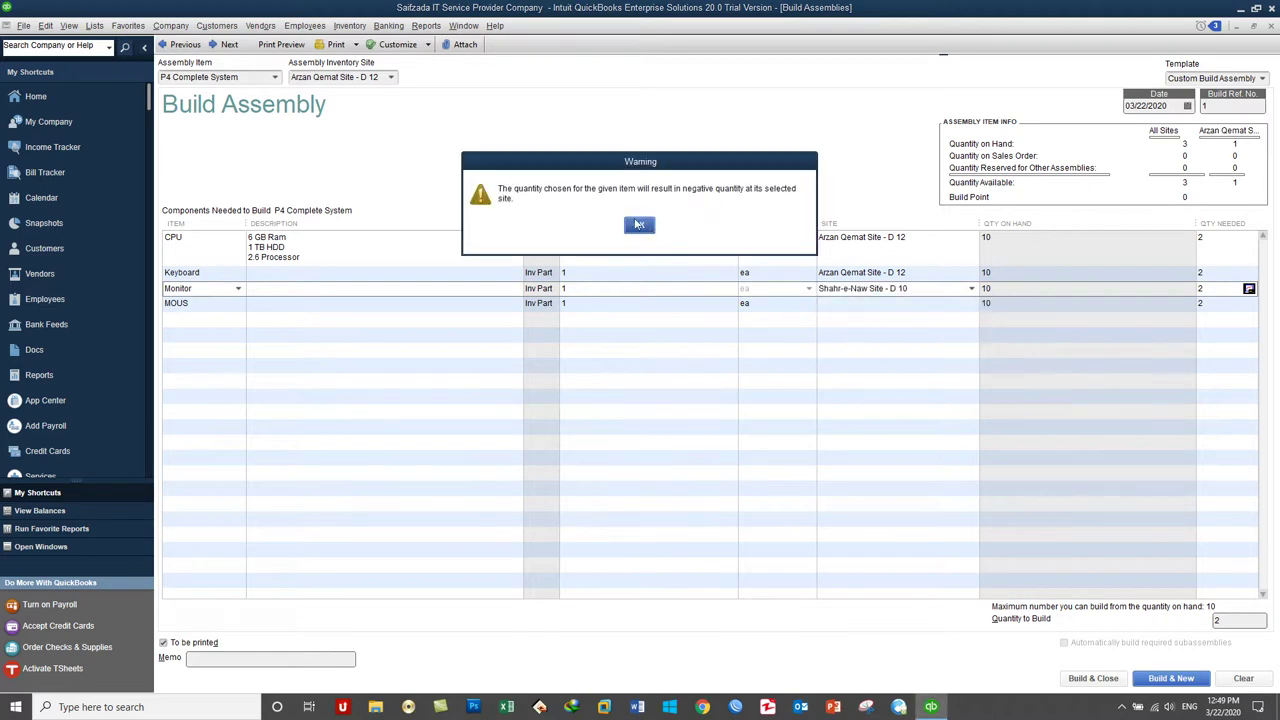
drag(678, 155, 734, 100)
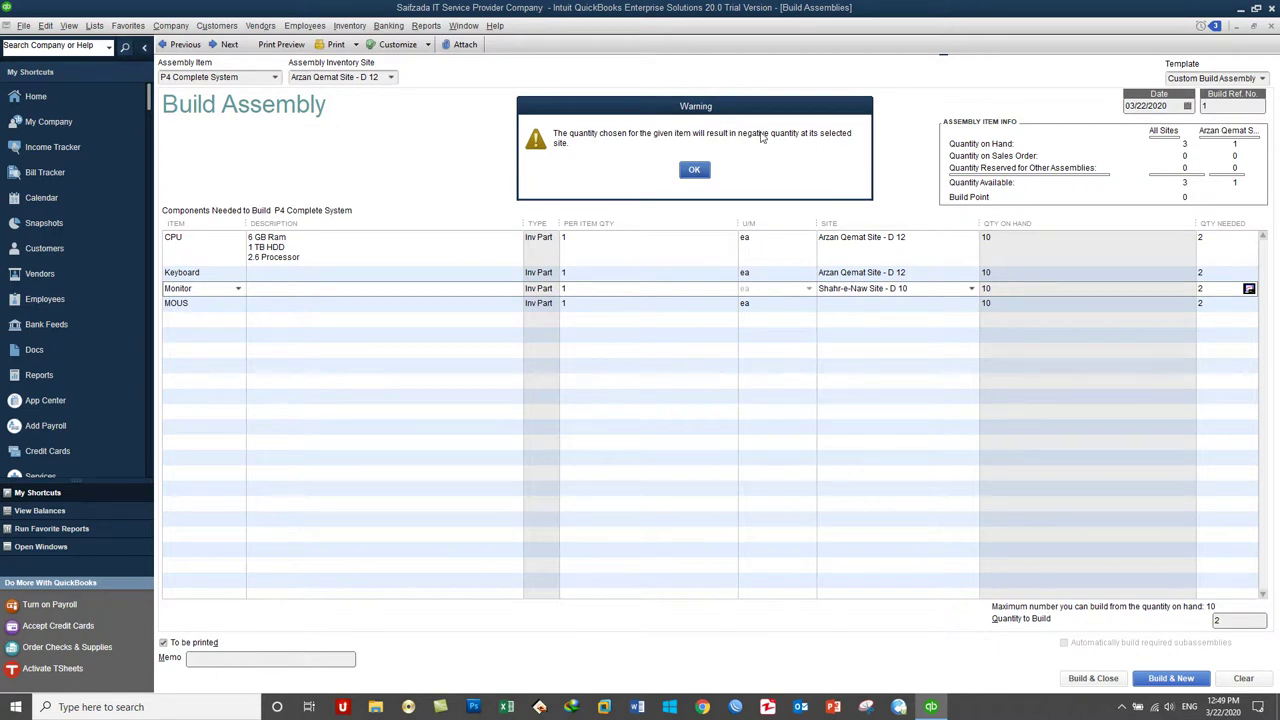
click(695, 172)
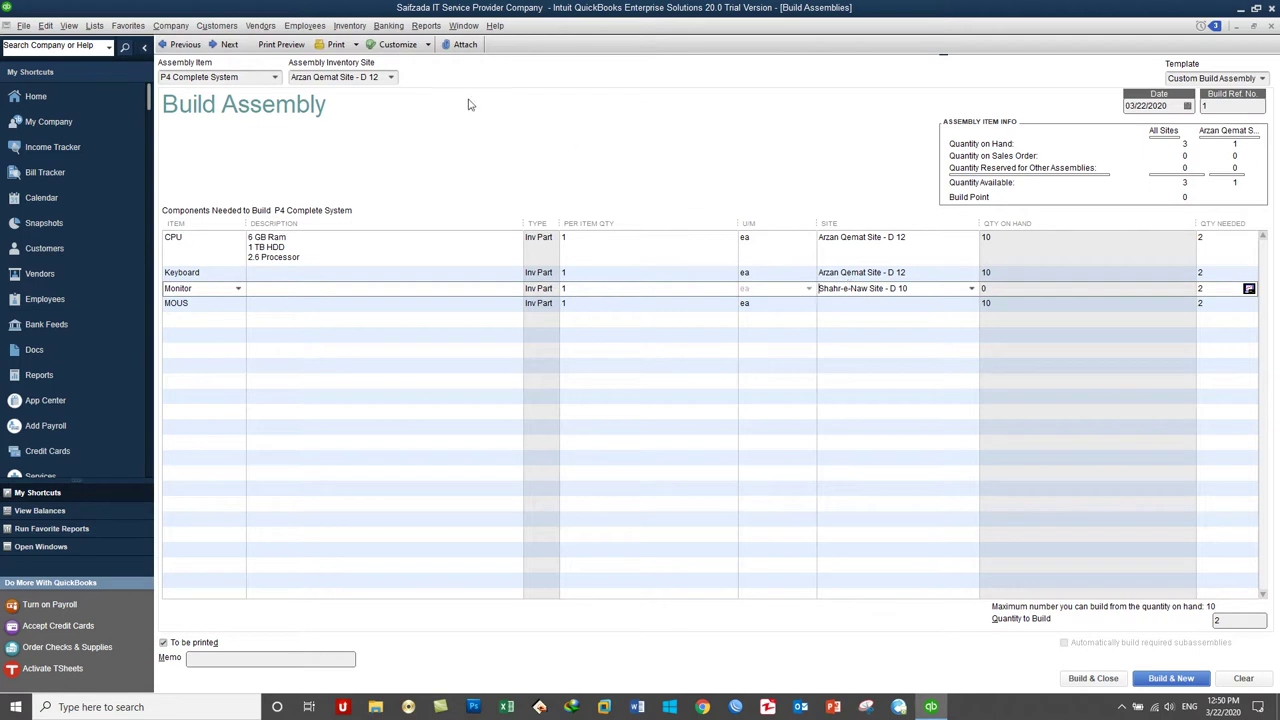
Close the P4 Complete System build without recording the transaction.
click(349, 25)
click(738, 182)
click(1272, 28)
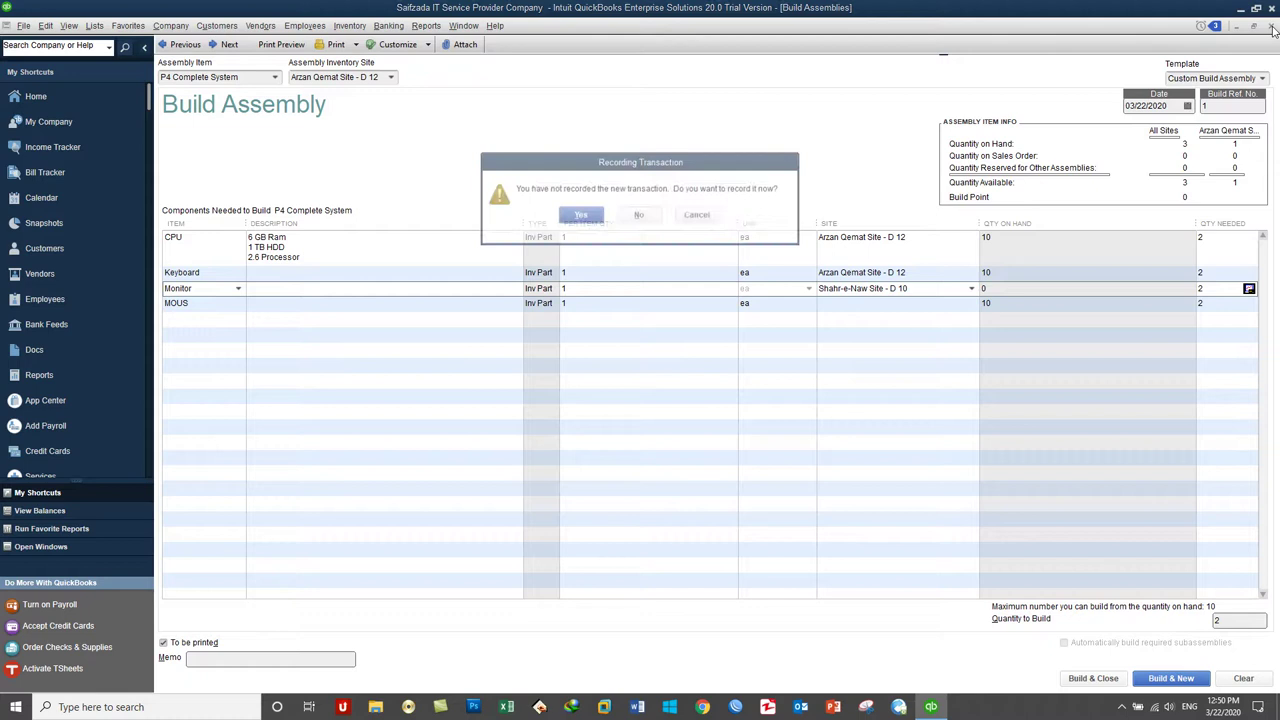
click(640, 215)
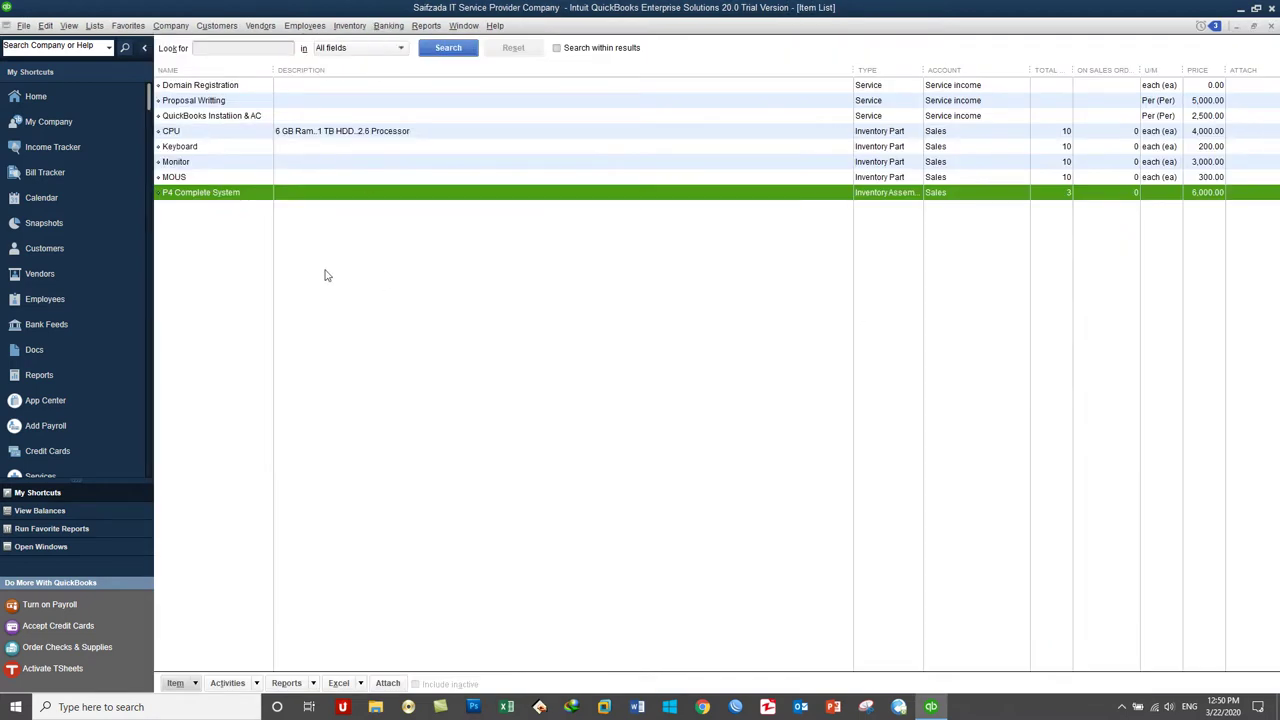
Start a new item of type Other Charge and name it Late Payment Charges.
right_click(479, 252)
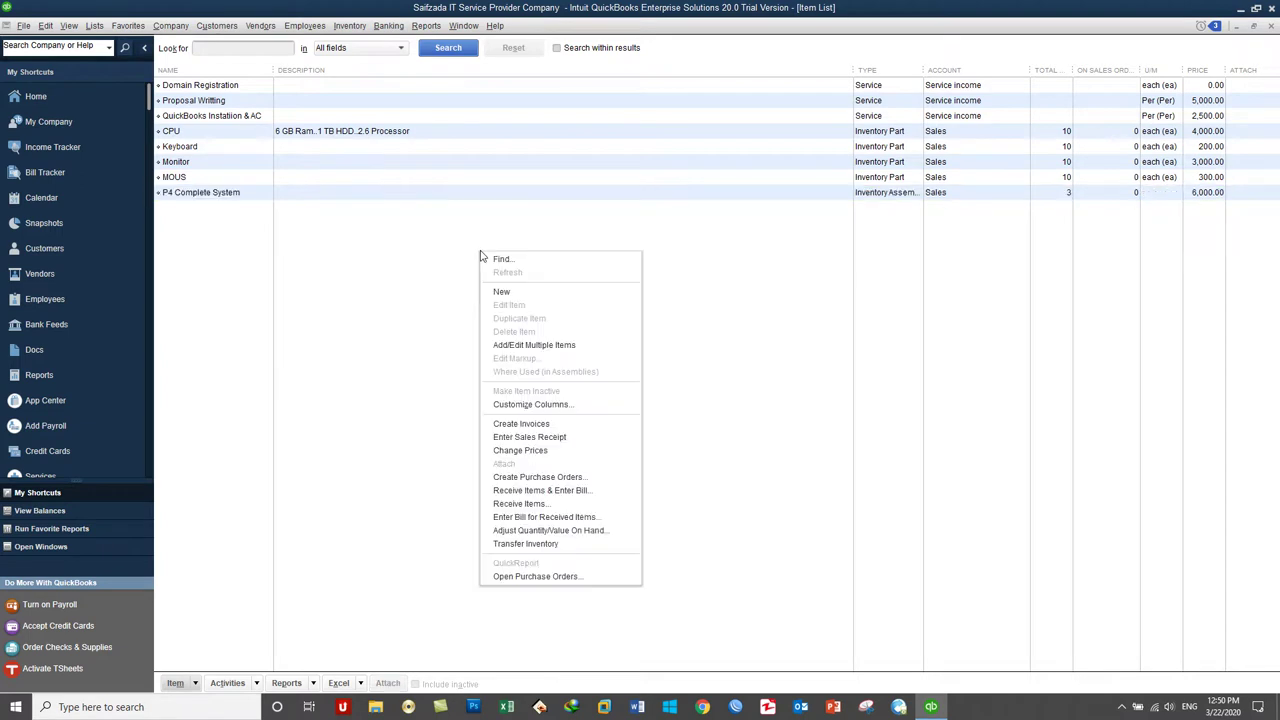
click(492, 293)
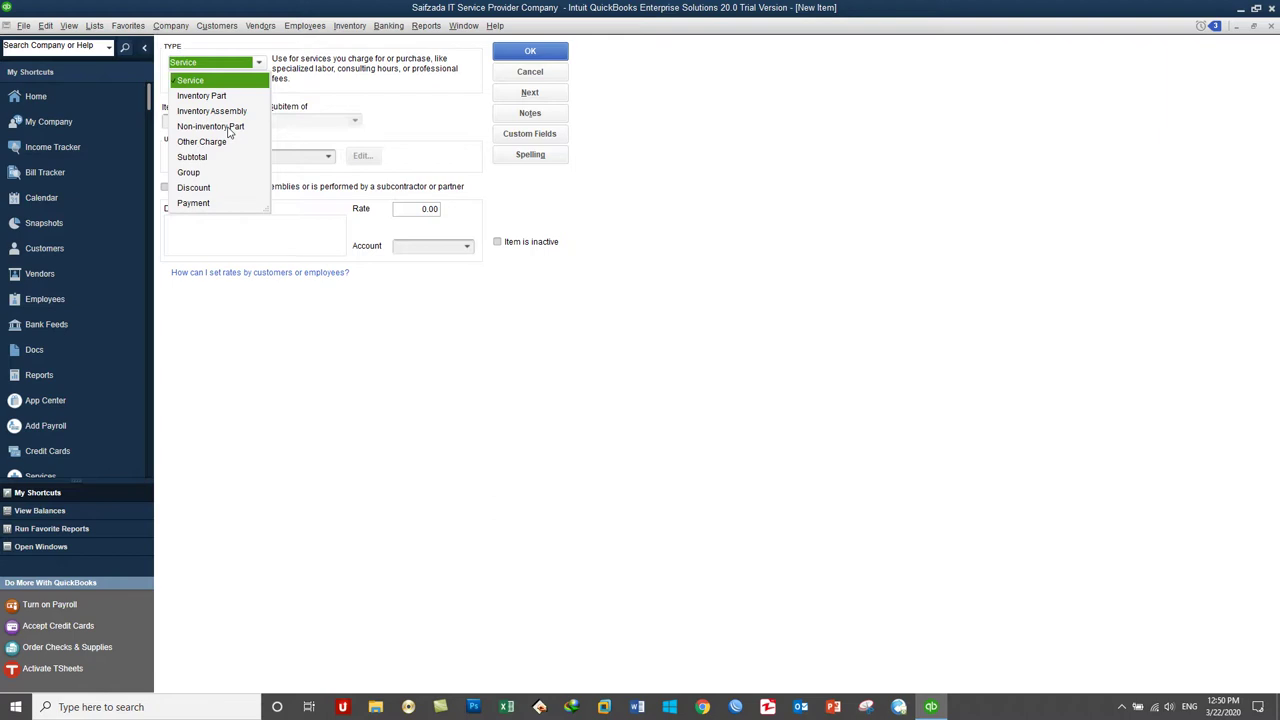
click(226, 128)
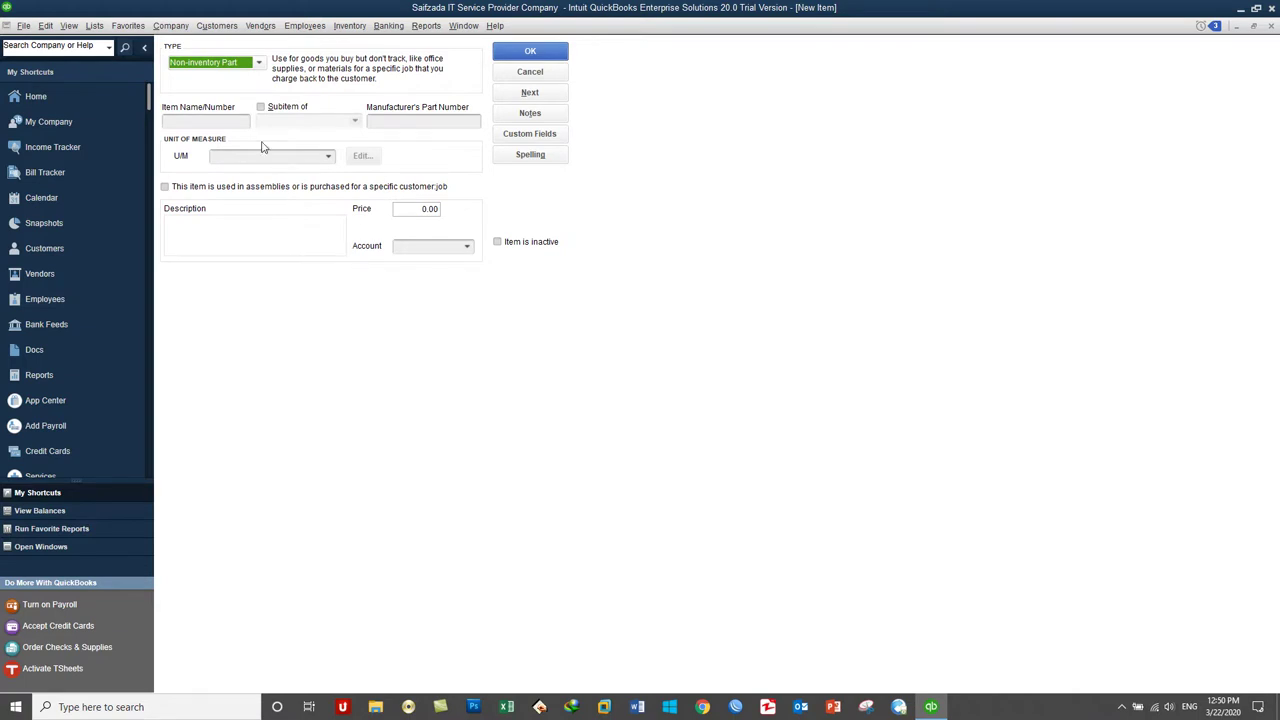
click(226, 65)
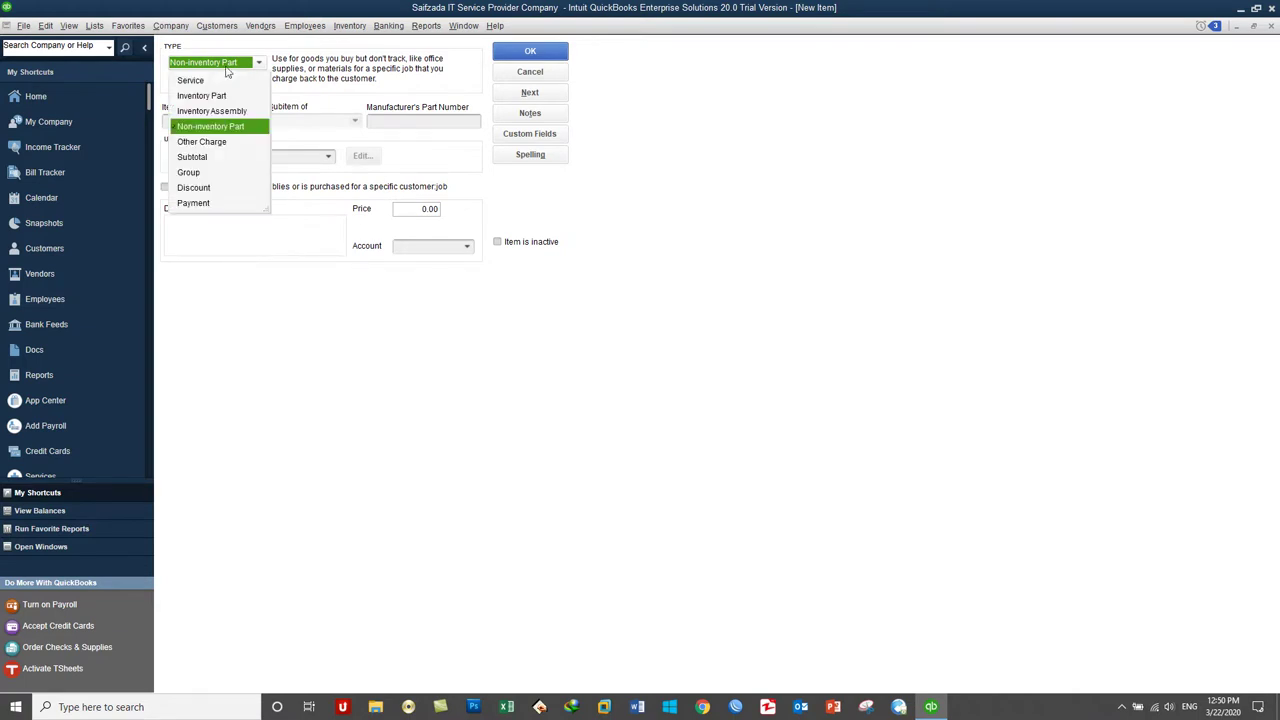
click(221, 144)
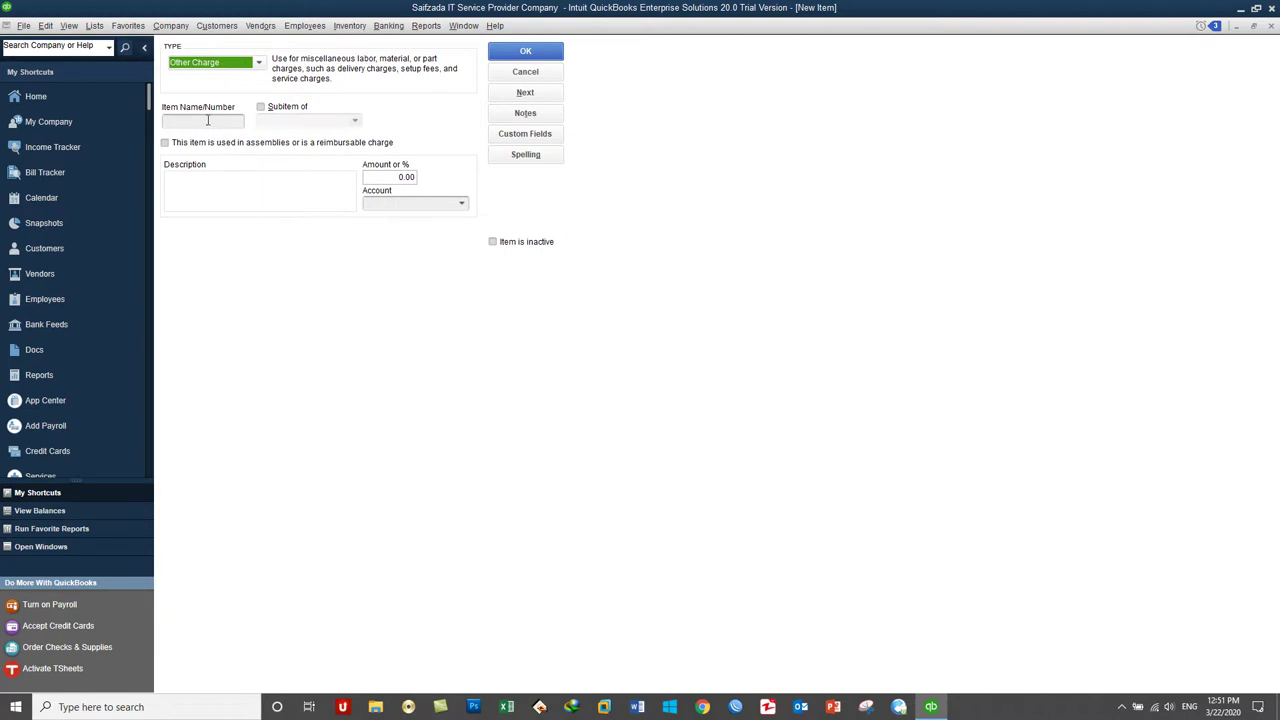
click(208, 120)
text(Later)
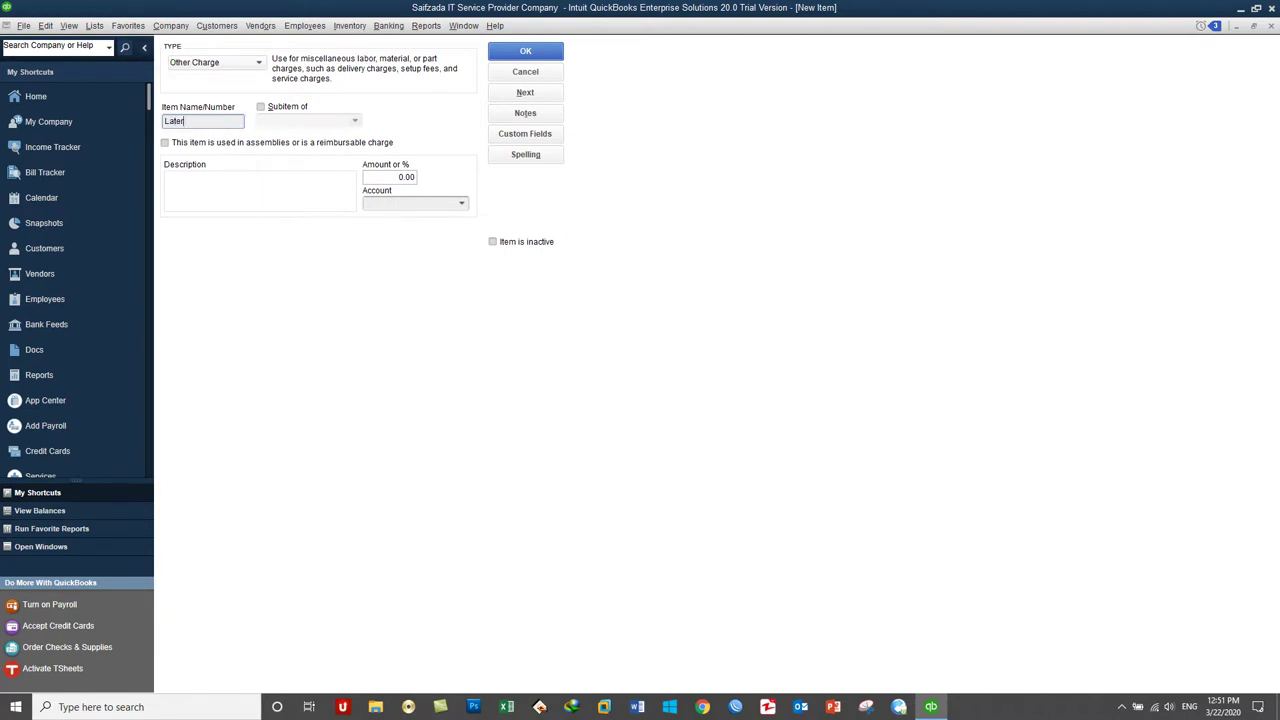
key(BackSpace)
text(Payment Charges)
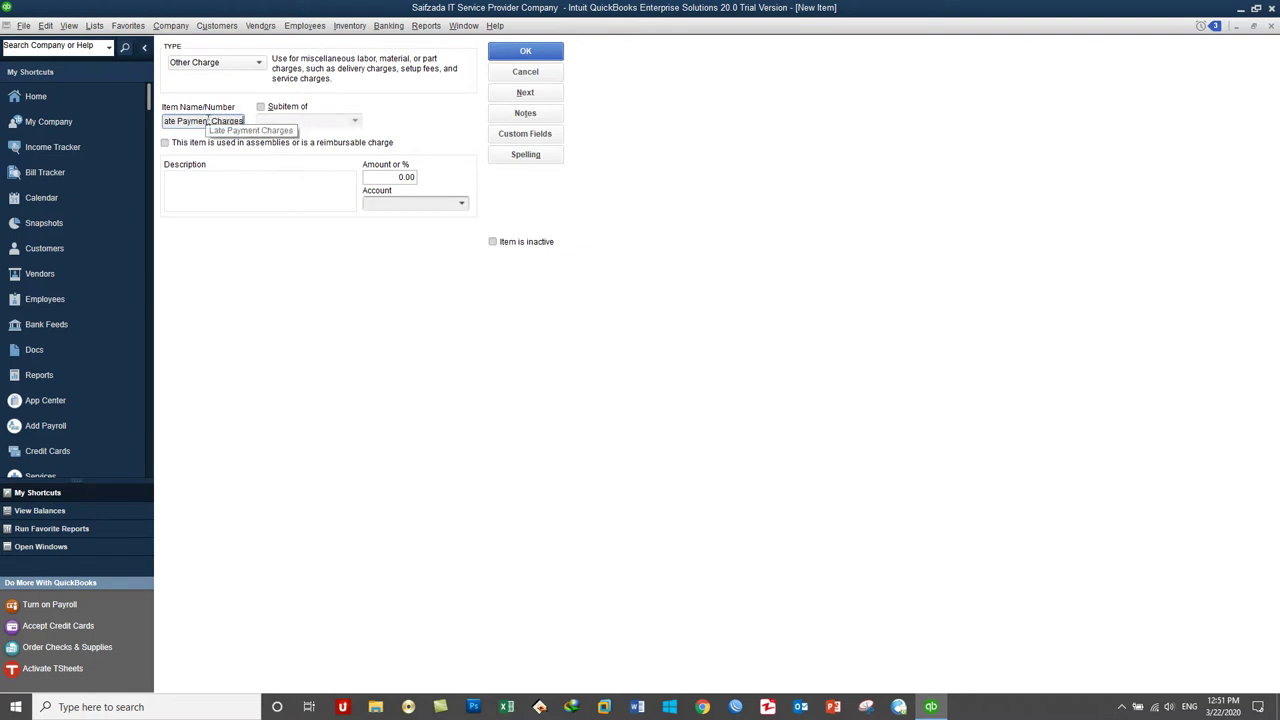
Set the amount of the Late Payment Charges item to 5%.
click(250, 193)
click(386, 177)
drag(386, 177, 428, 177)
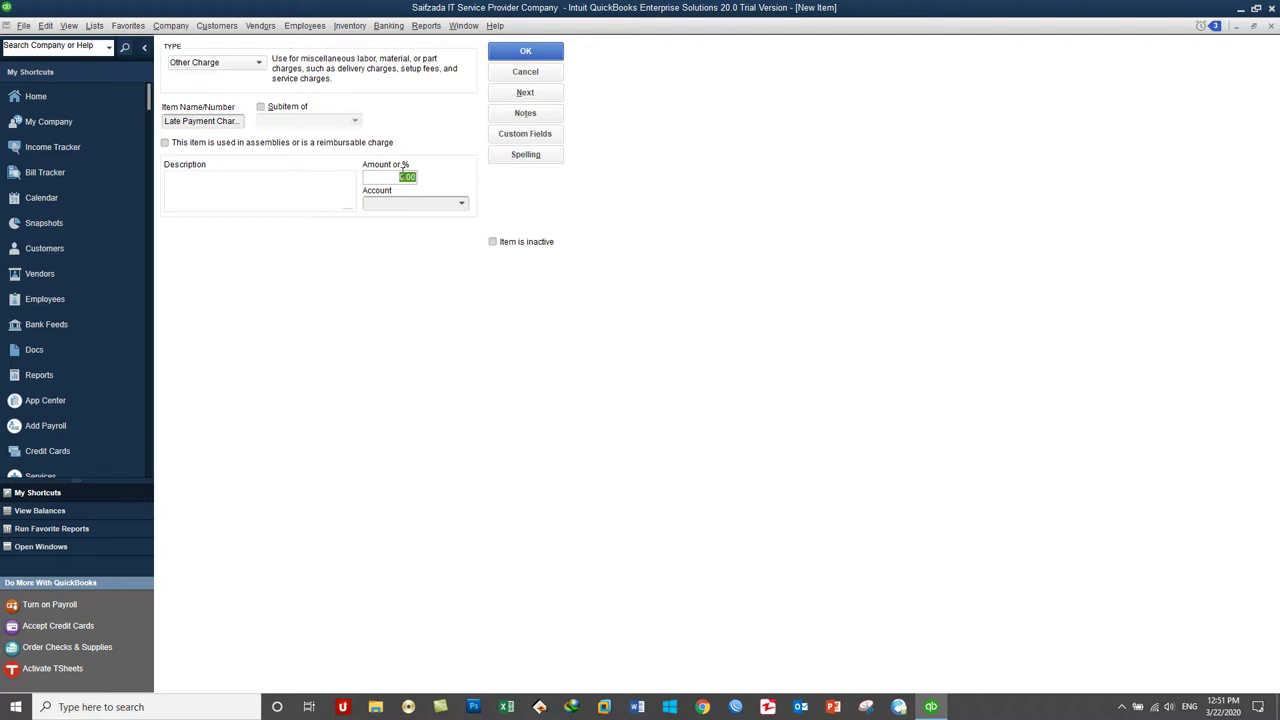
text(5%)
click(339, 195)
Add an income account named Late Payment Income, assign it to the Late Payment Charges item, and save the item.
click(462, 204)
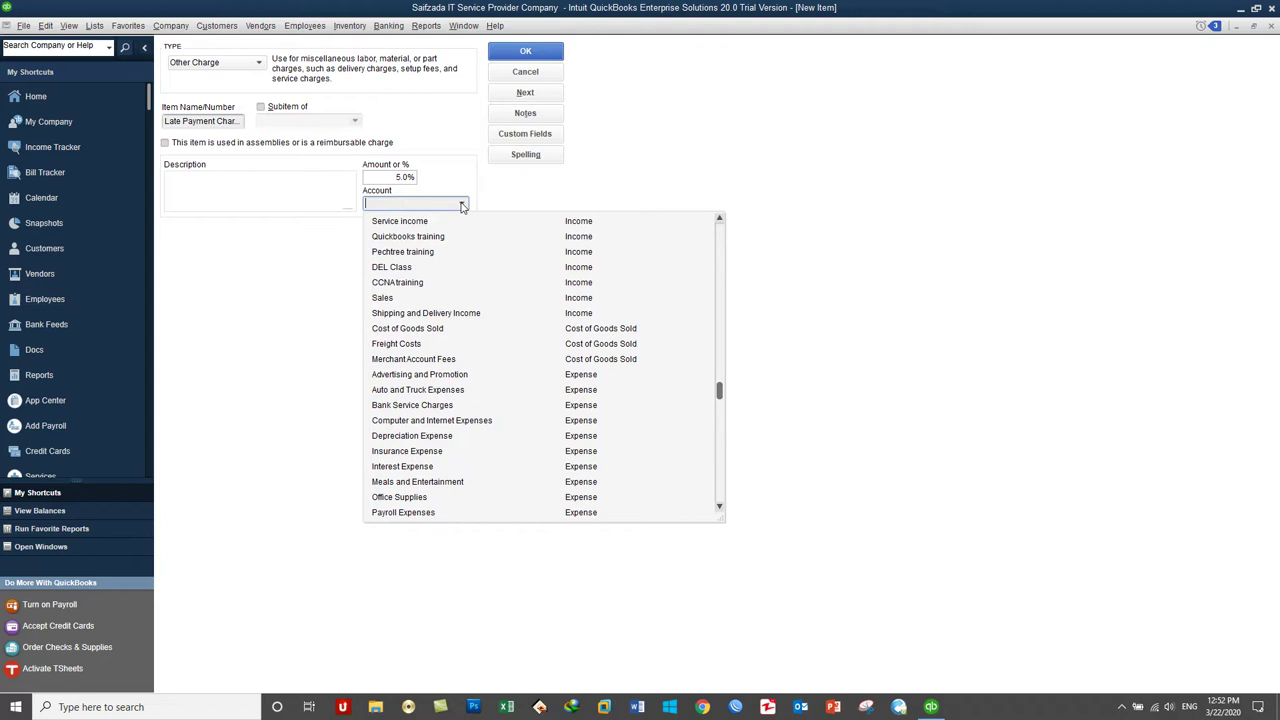
click(462, 205)
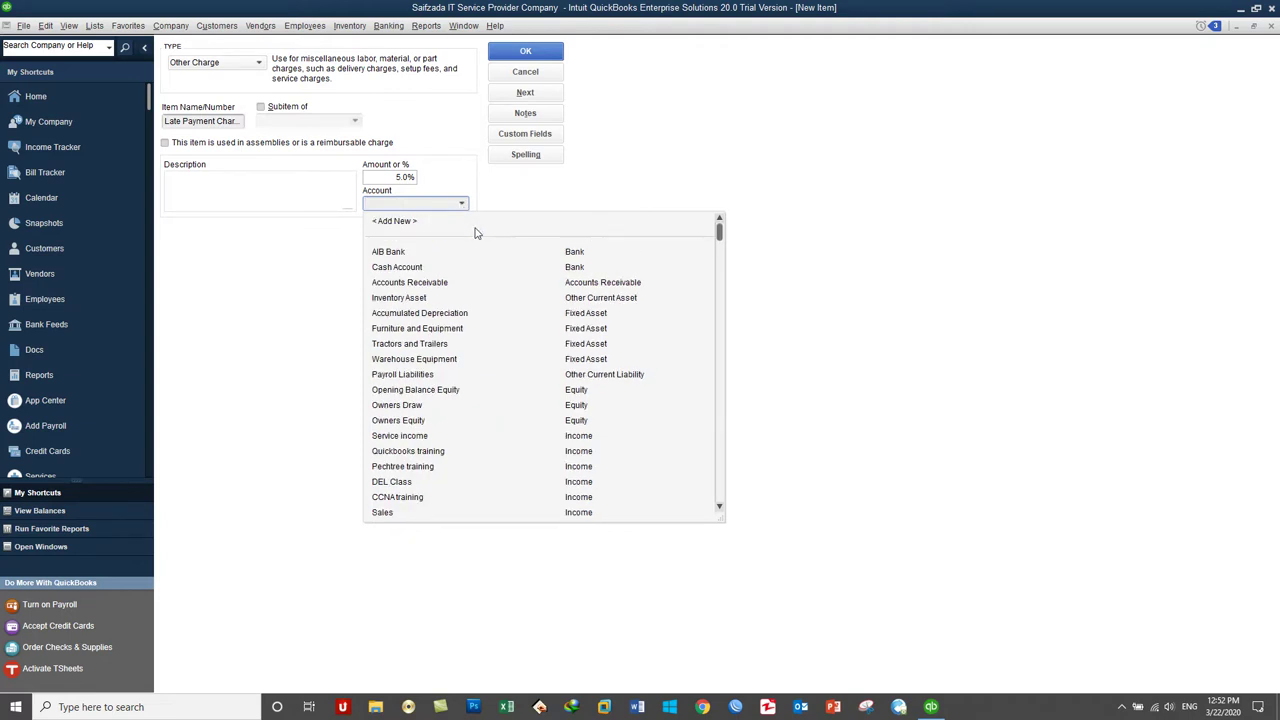
scroll(503, 314, down, 4)
scroll(518, 351, up, 2)
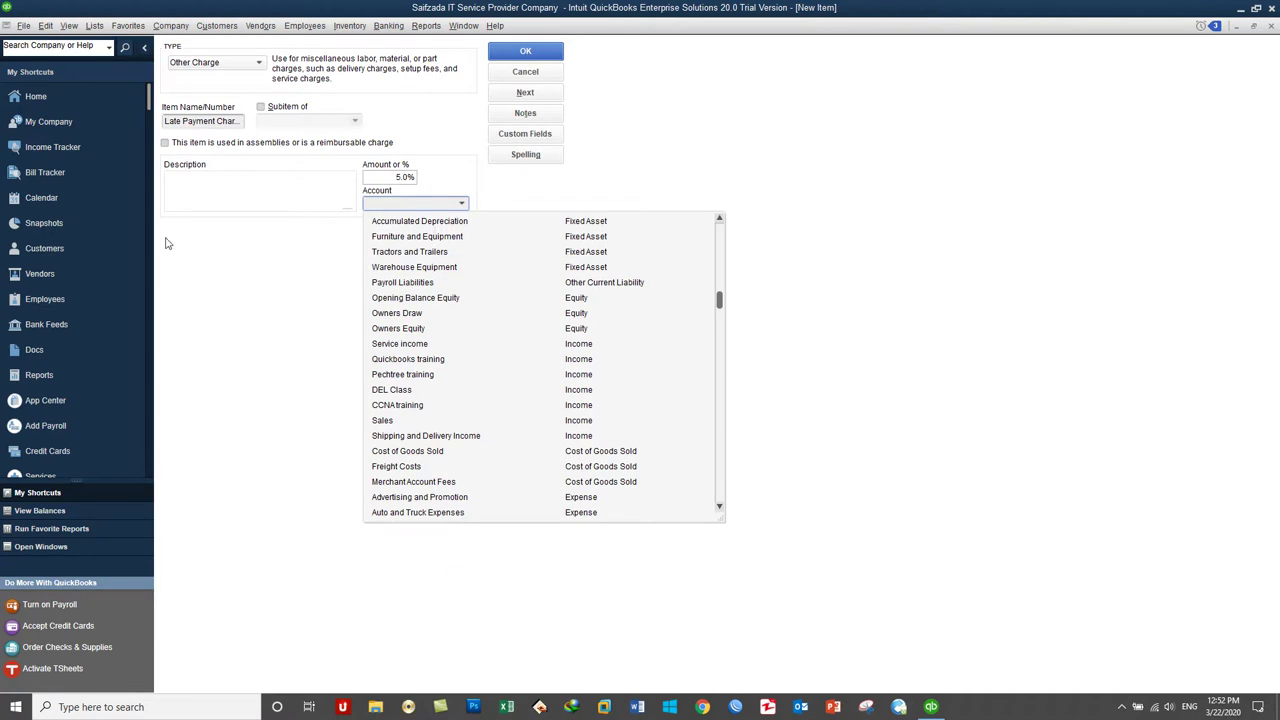
scroll(412, 295, up, 2)
click(399, 222)
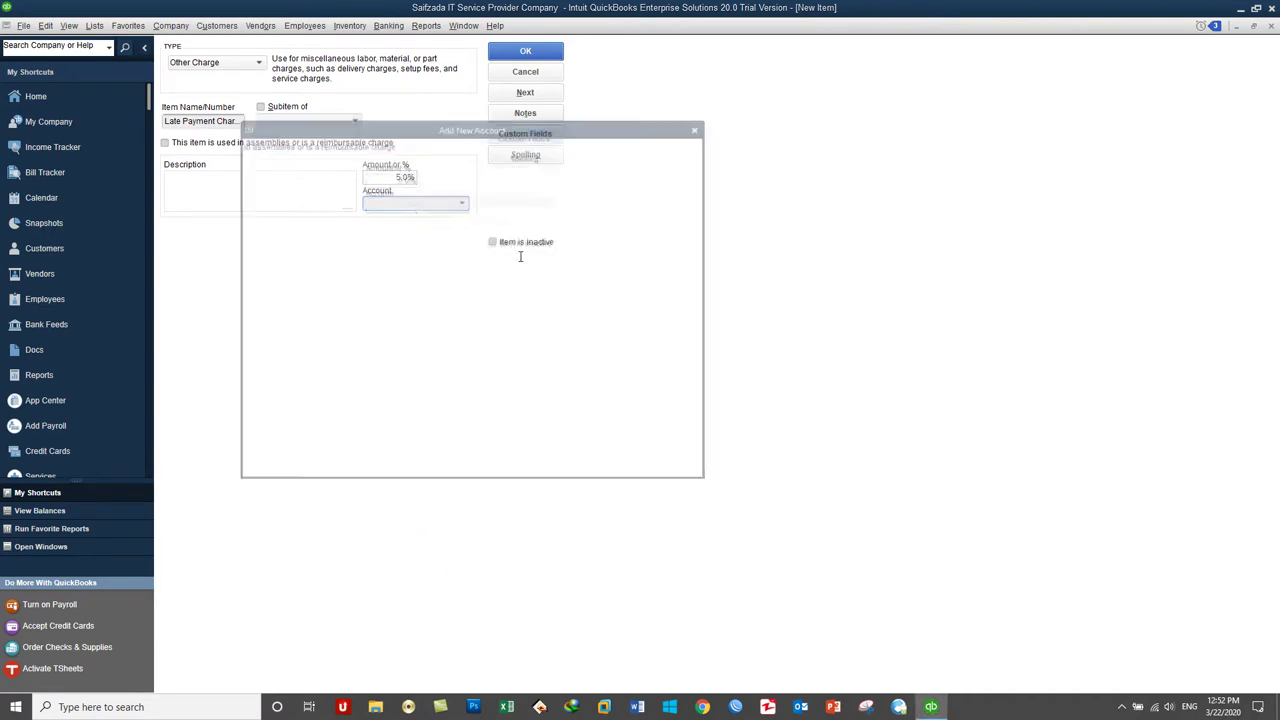
text(Late)
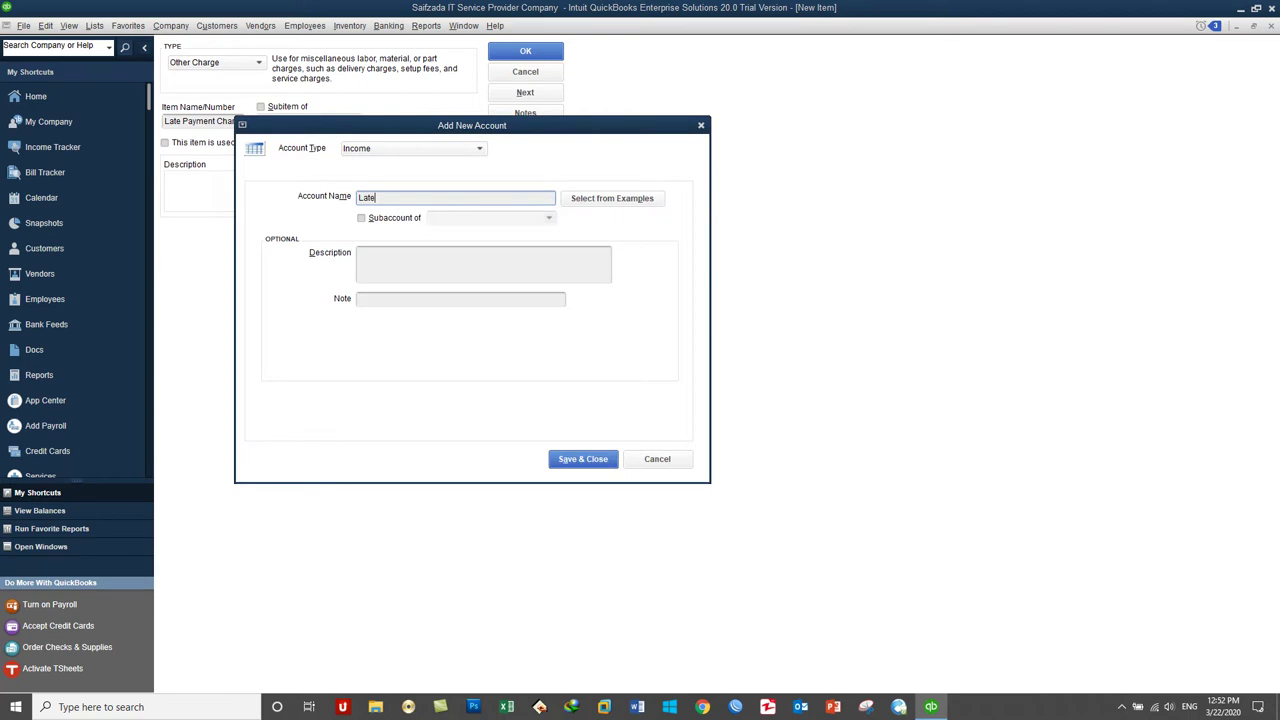
text( Payment Income)
click(582, 459)
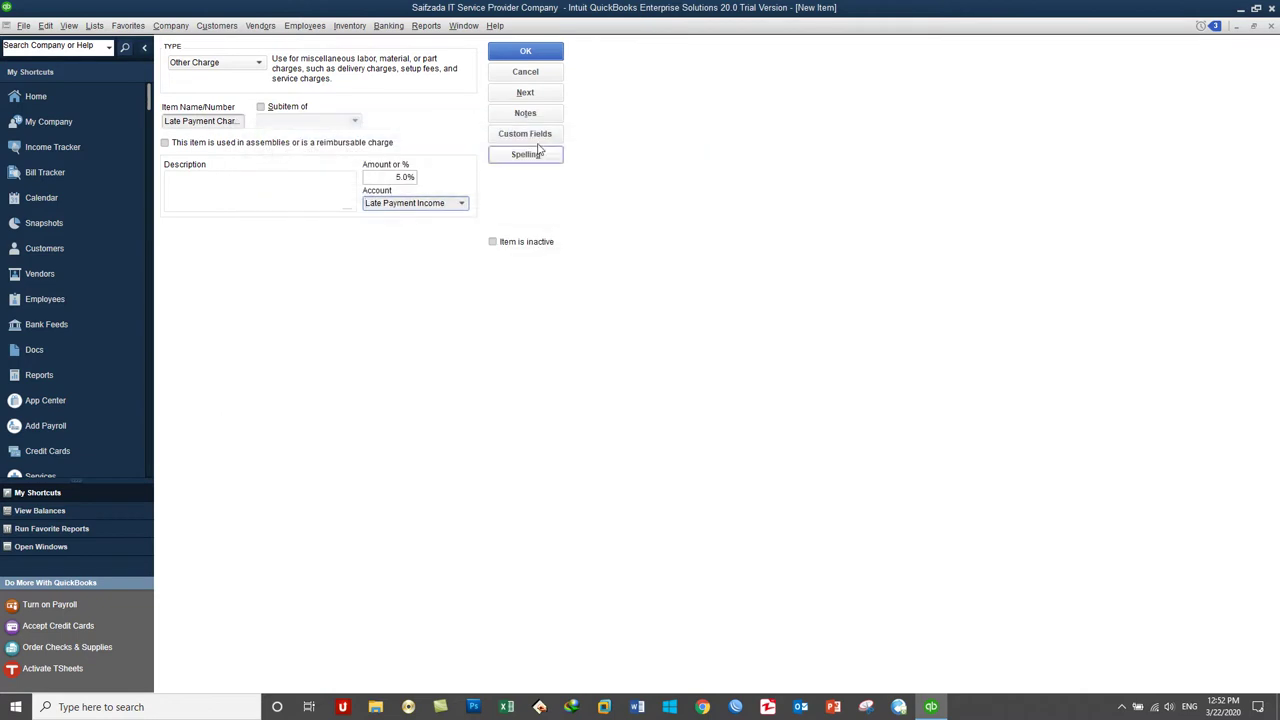
click(515, 55)
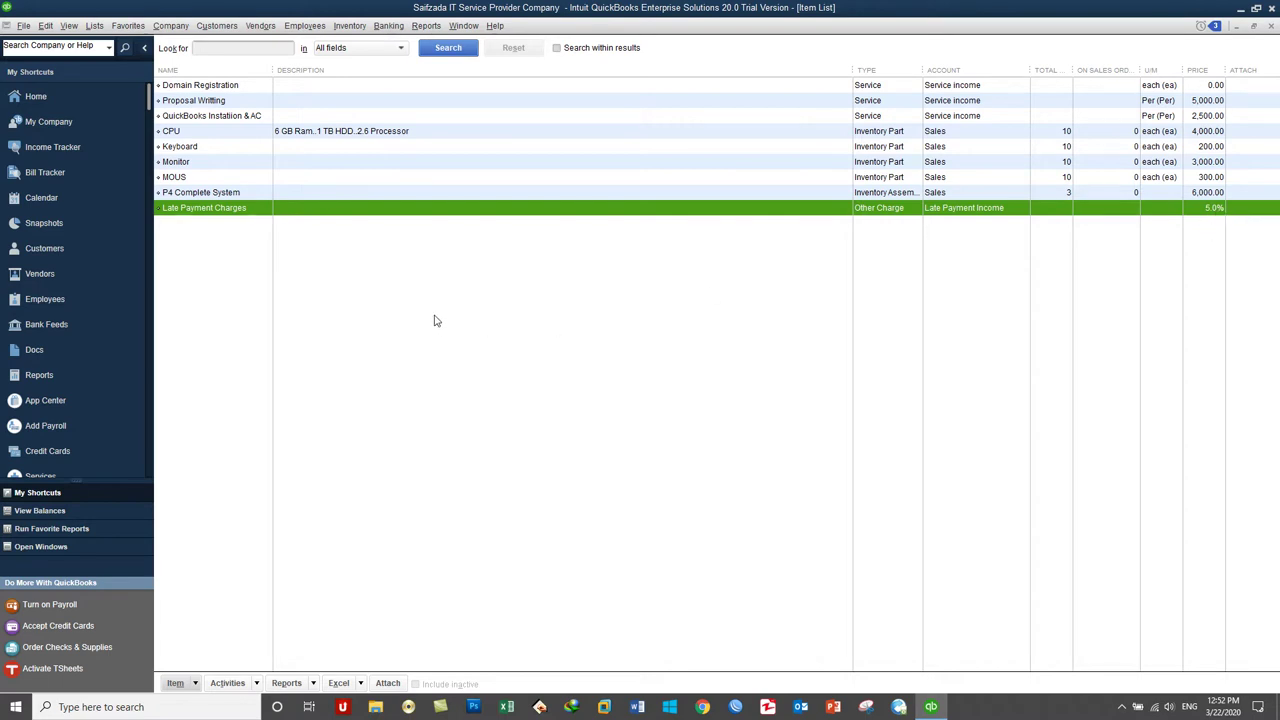
Create a trial customer invoice with a Proposal Writting line followed by a Late Payment Charges line.
click(219, 26)
click(234, 109)
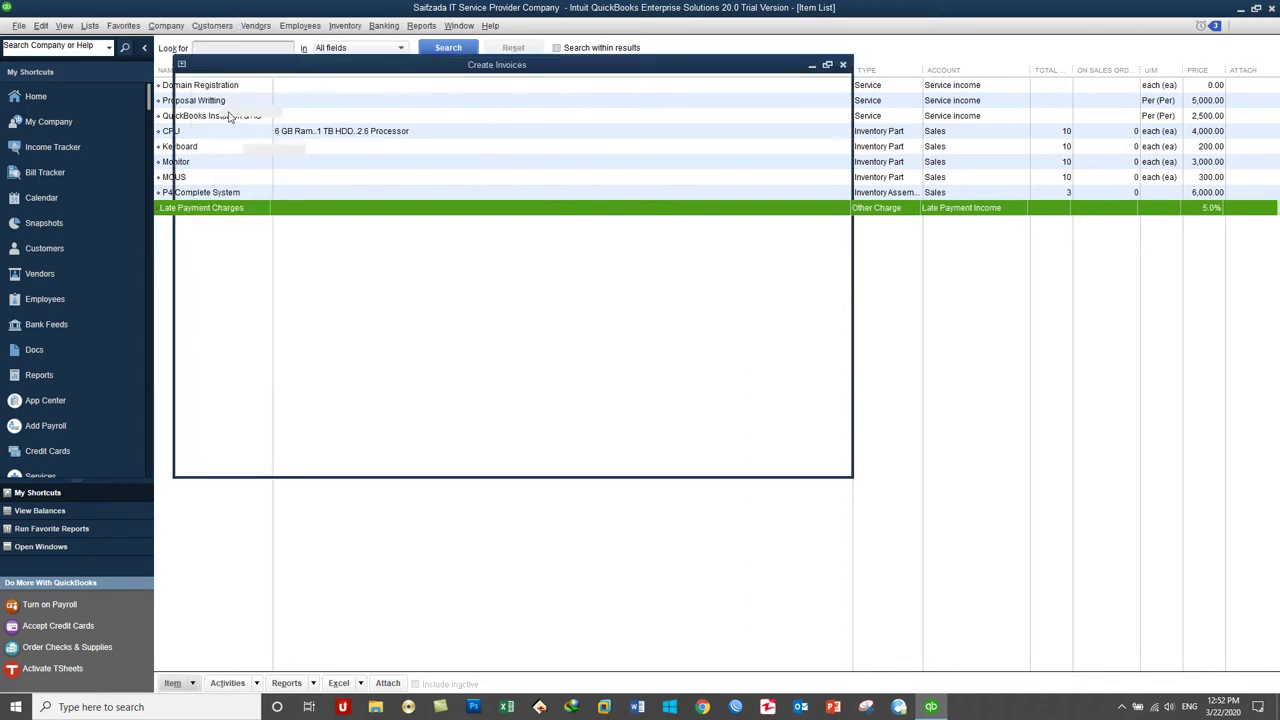
click(233, 273)
click(236, 272)
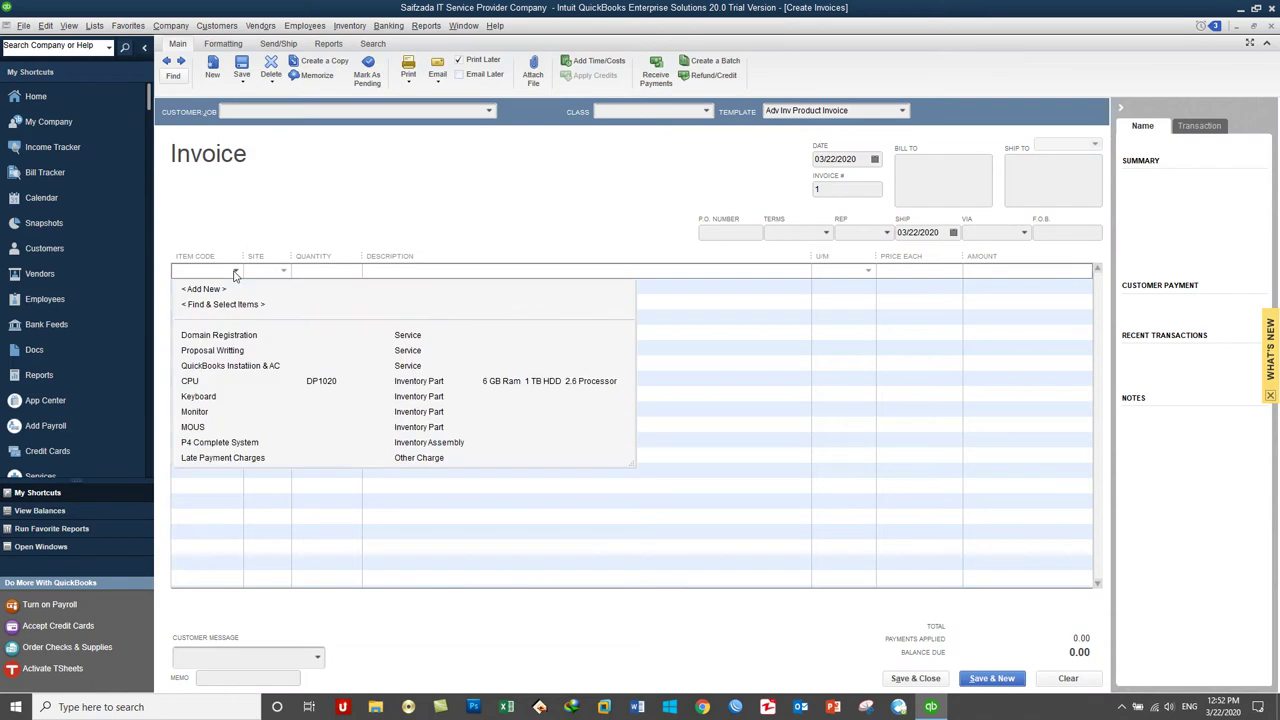
click(212, 352)
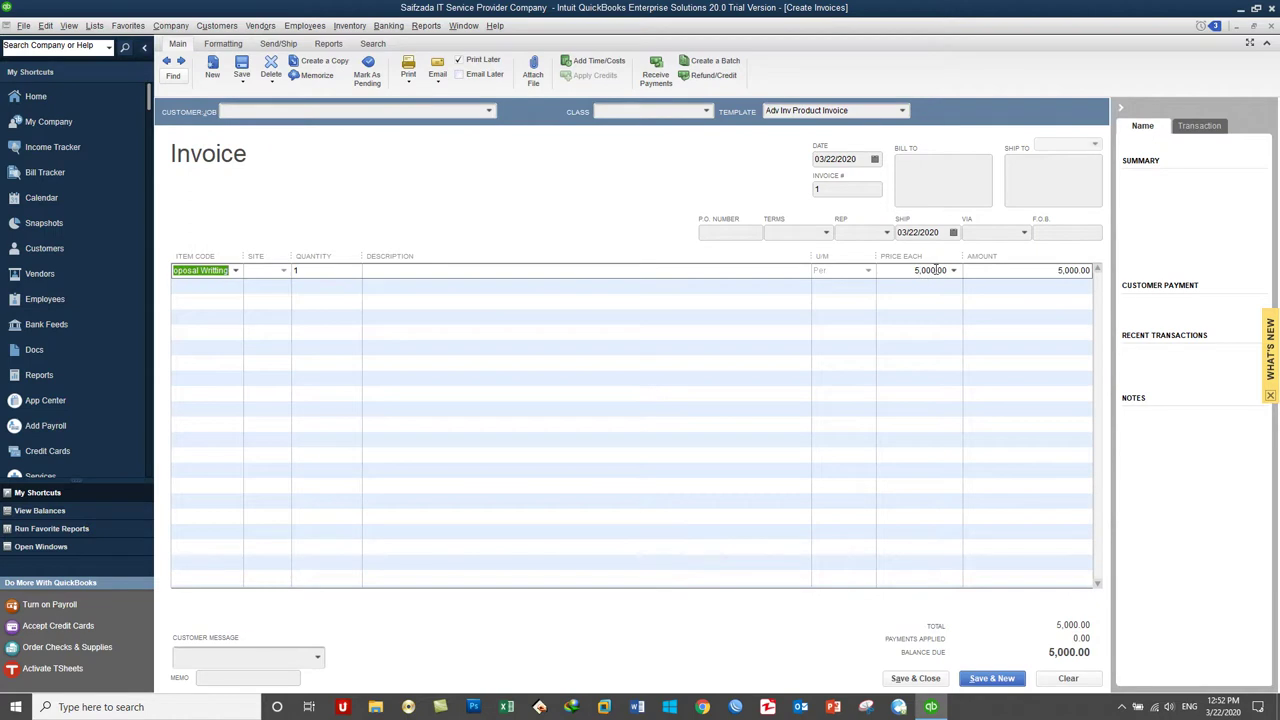
click(231, 289)
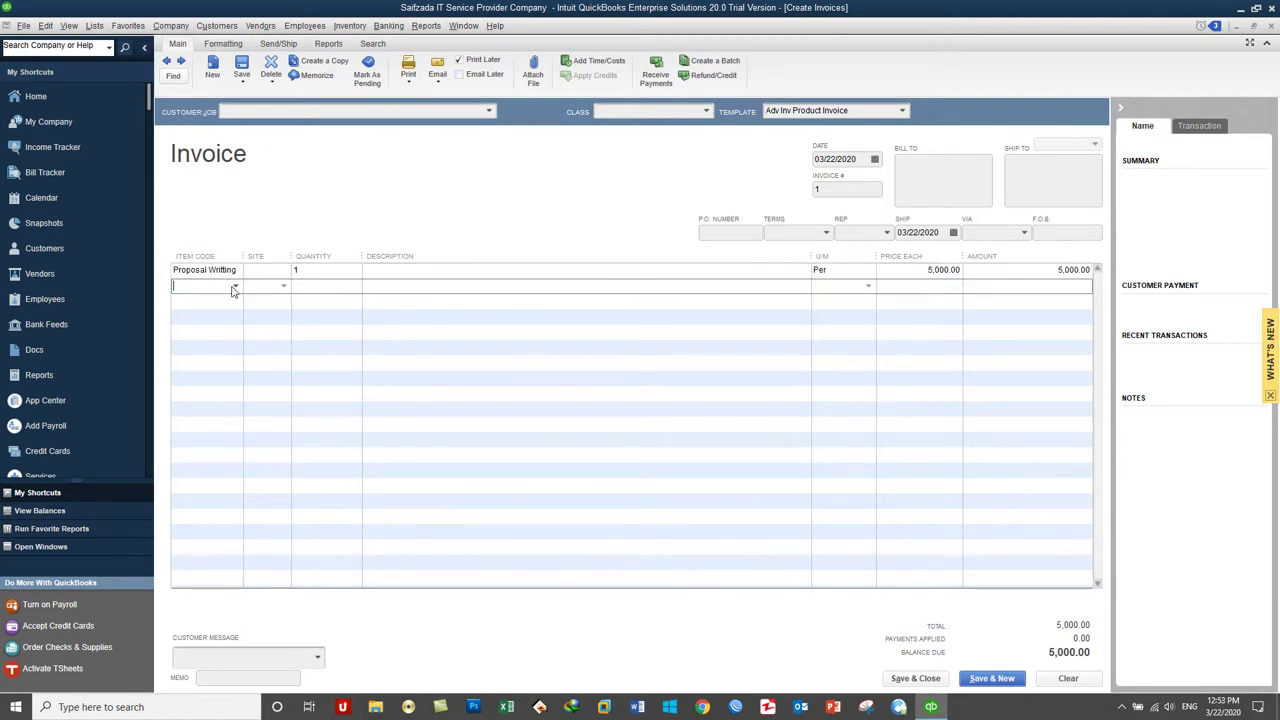
click(234, 287)
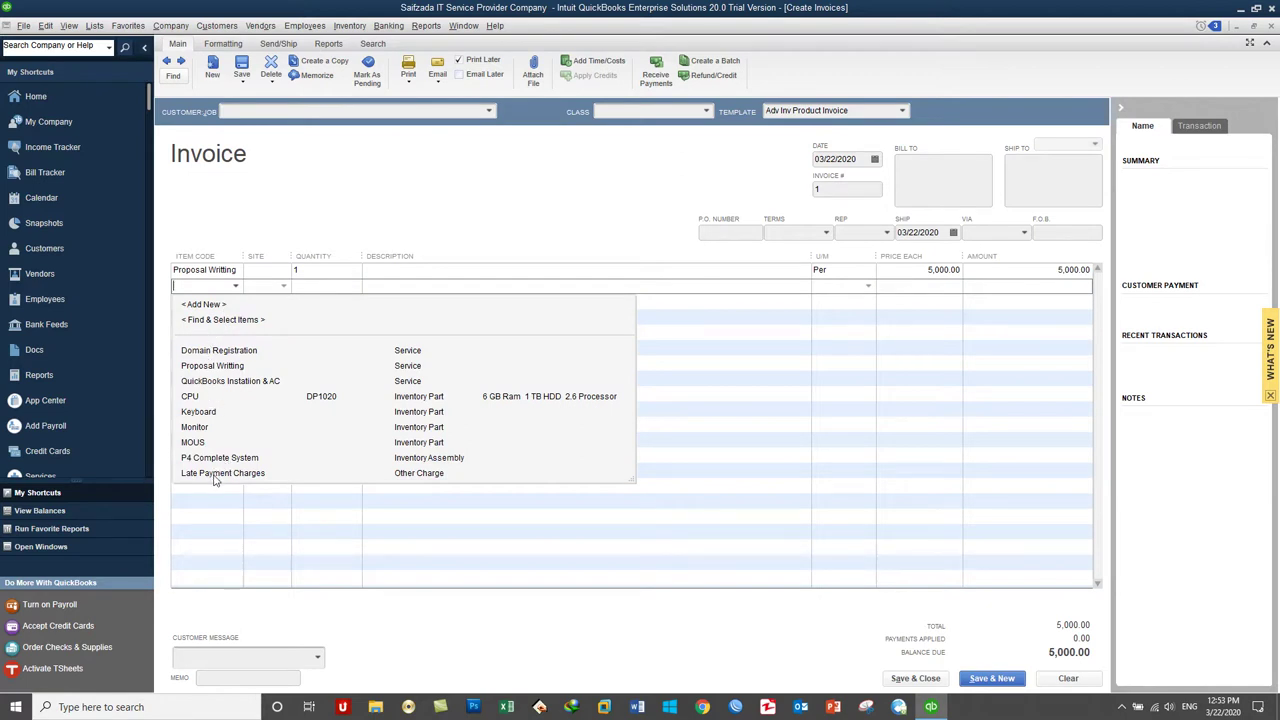
click(214, 474)
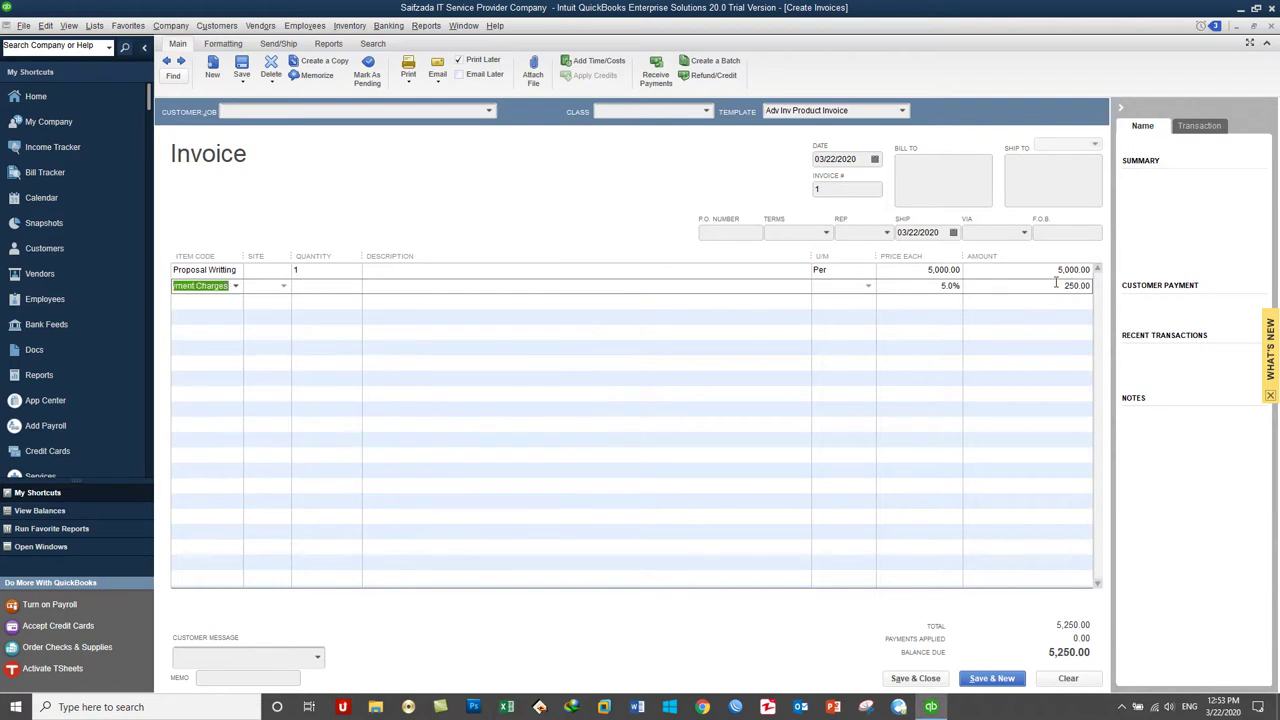
Delete the Proposal Writting line from the invoice and close the invoice without saving it.
right_click(218, 270)
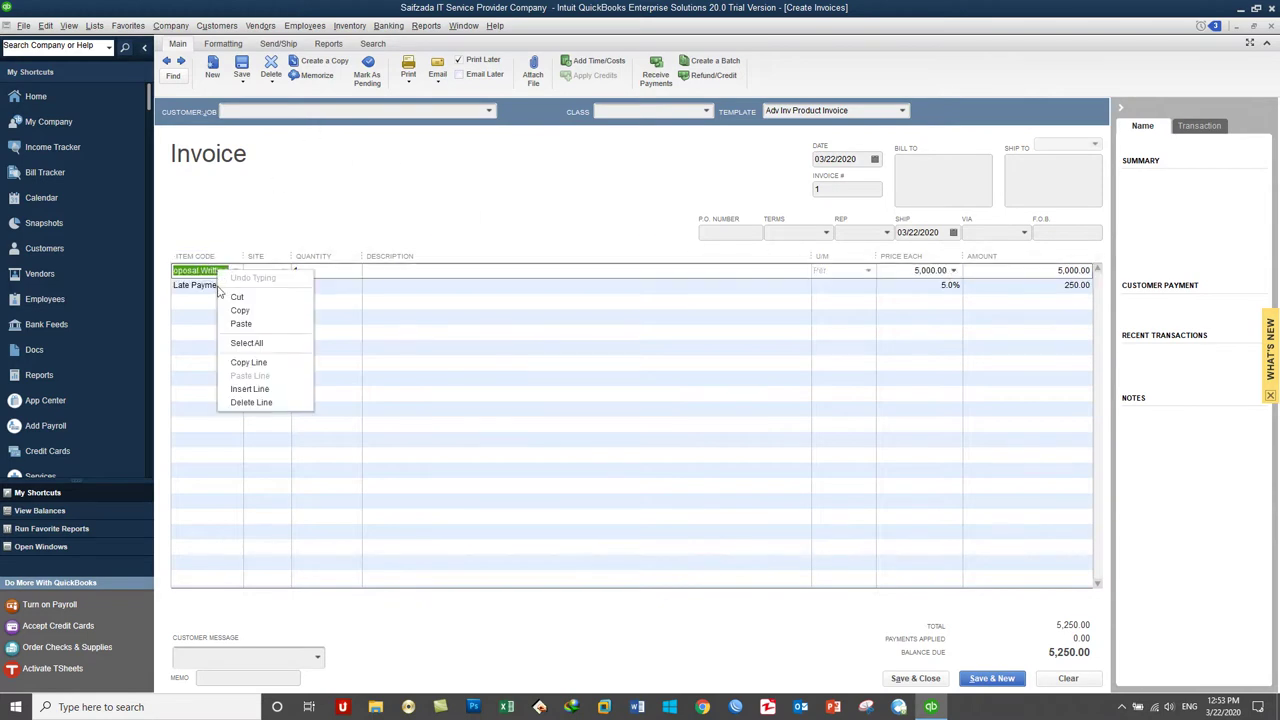
click(252, 402)
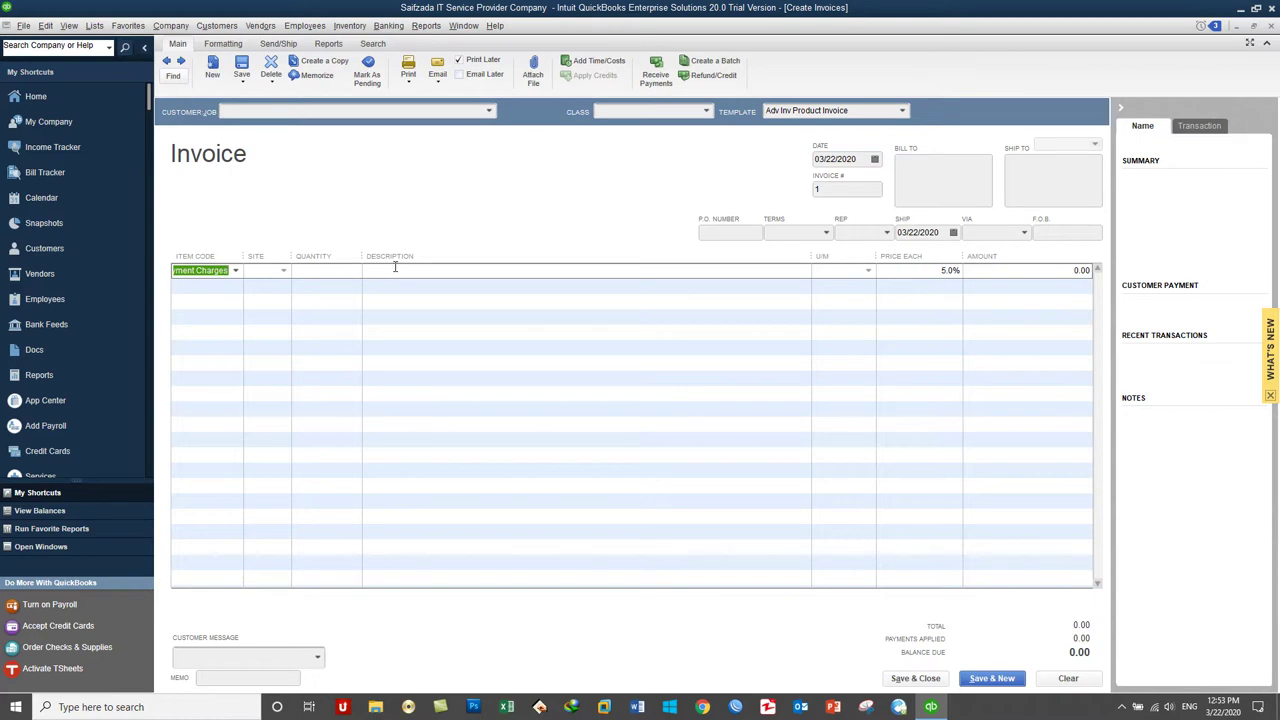
click(1264, 25)
click(638, 215)
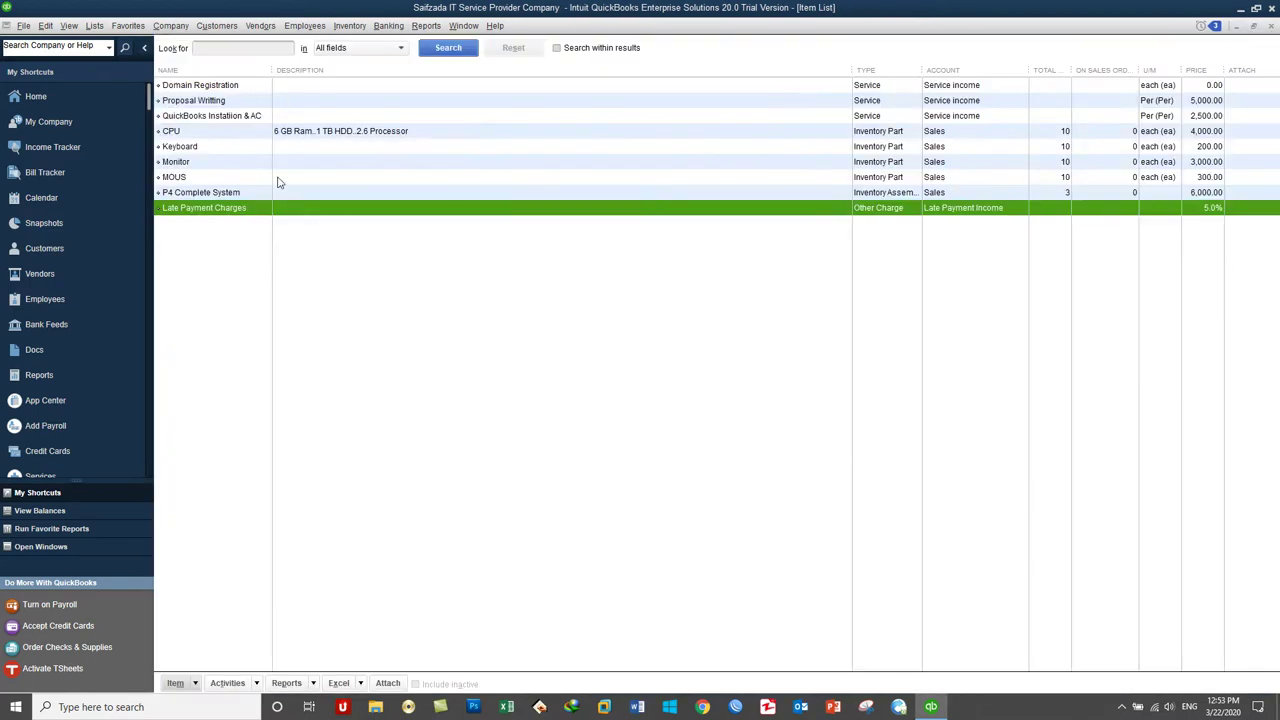
right_click(445, 291)
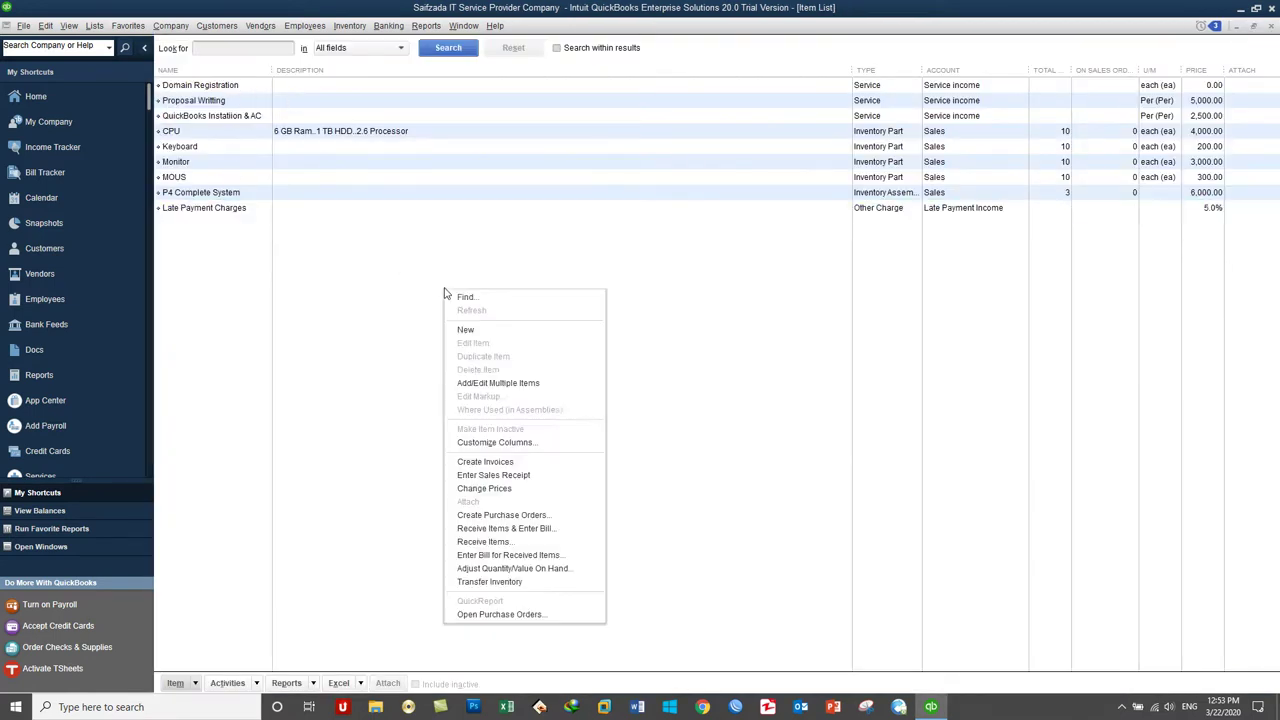
click(495, 331)
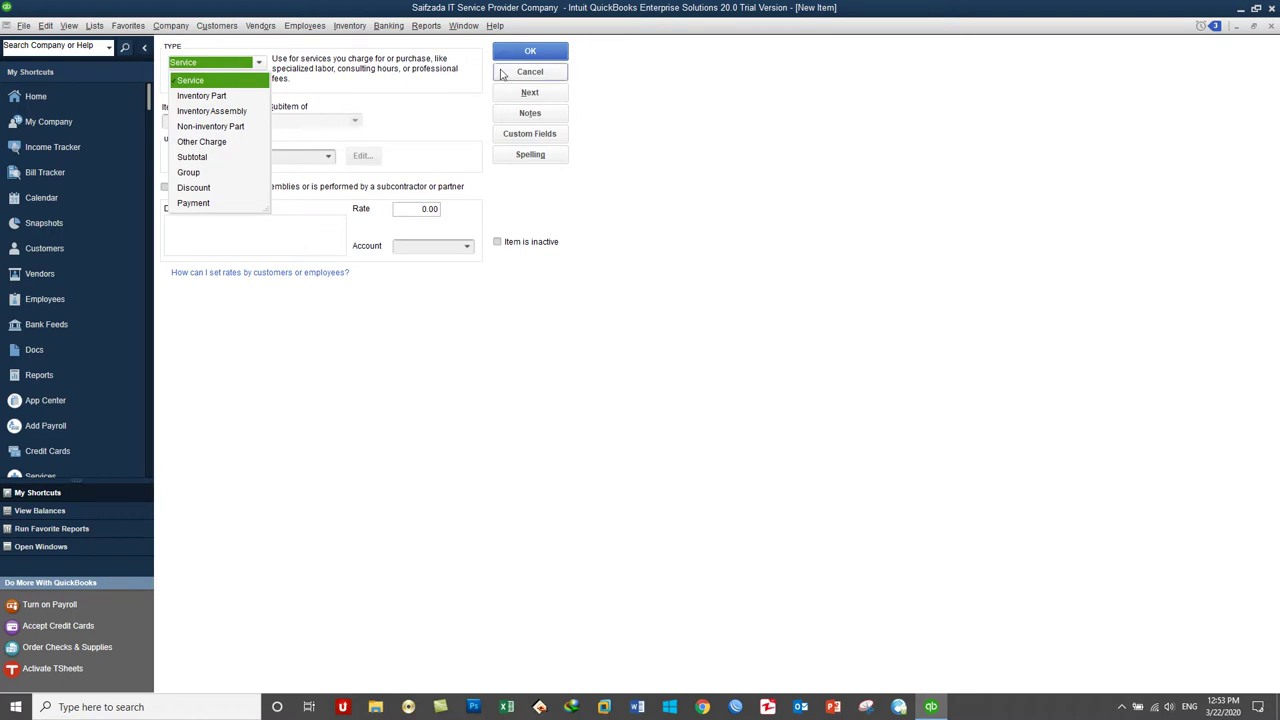
click(202, 20)
Start a new customer invoice and add lines for CPU, Keyboard and Monitor.
click(215, 25)
click(240, 110)
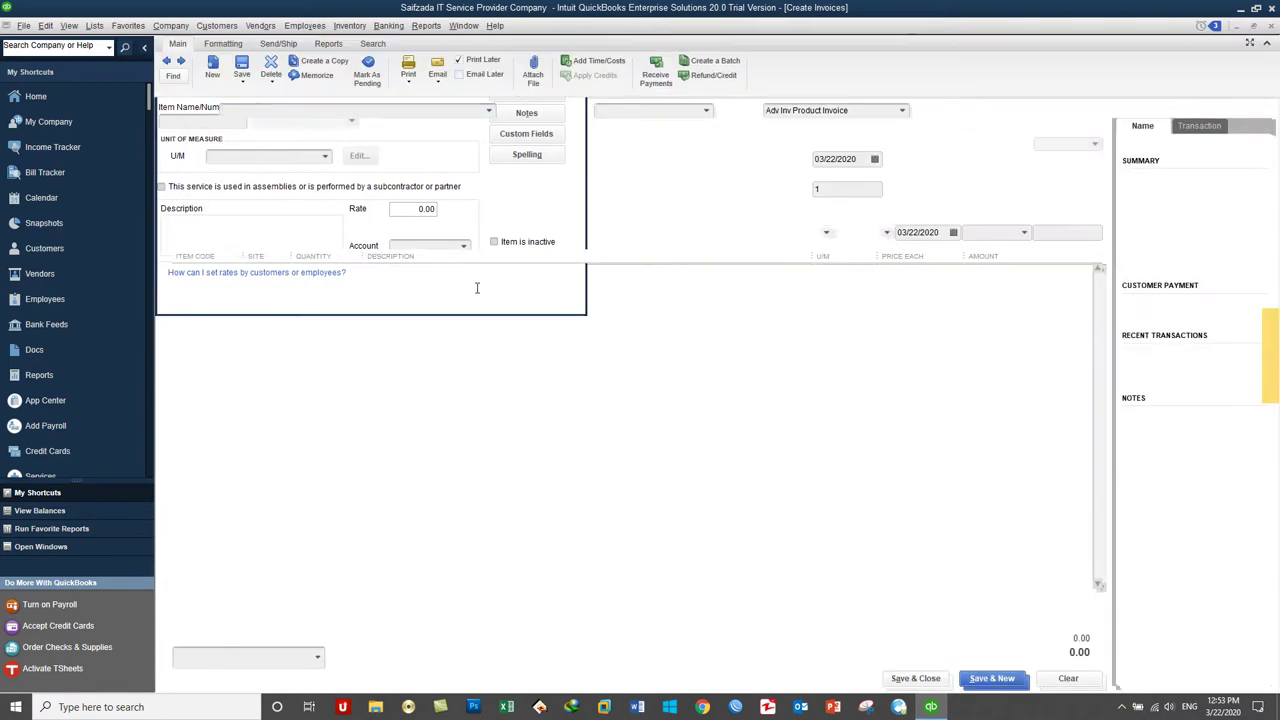
click(235, 271)
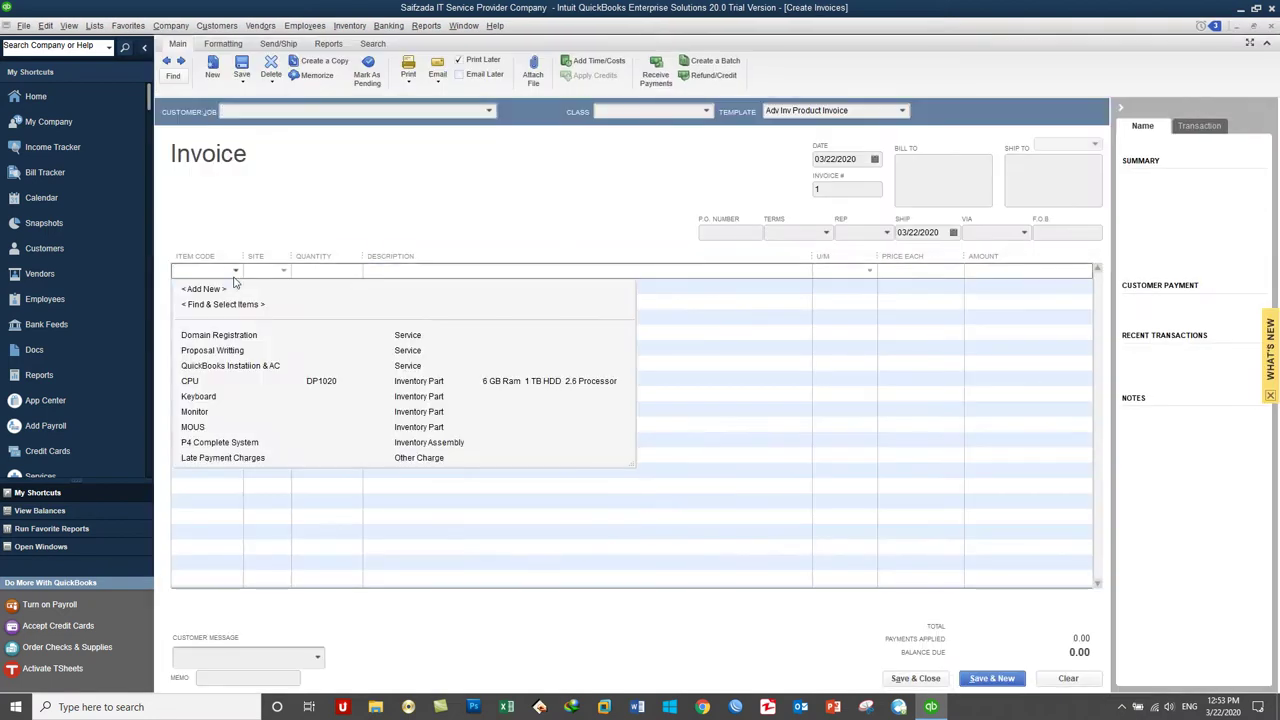
click(197, 370)
click(235, 305)
click(198, 431)
click(231, 323)
click(235, 322)
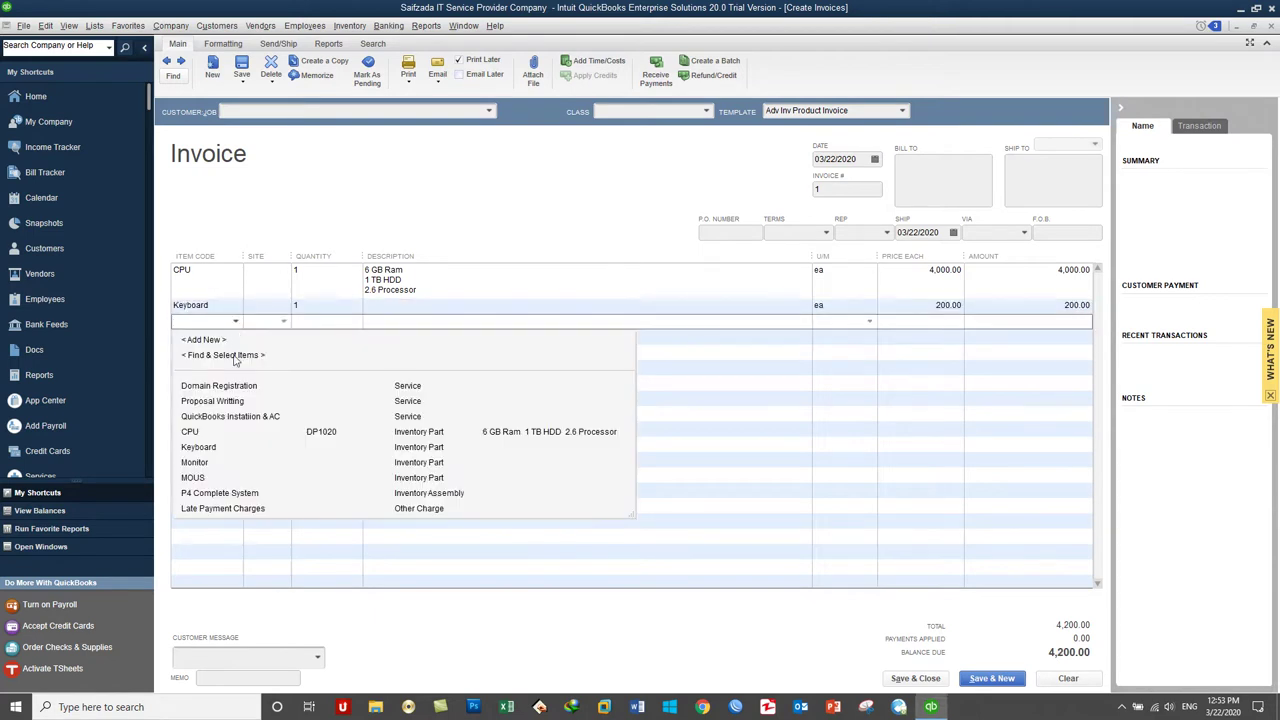
click(205, 463)
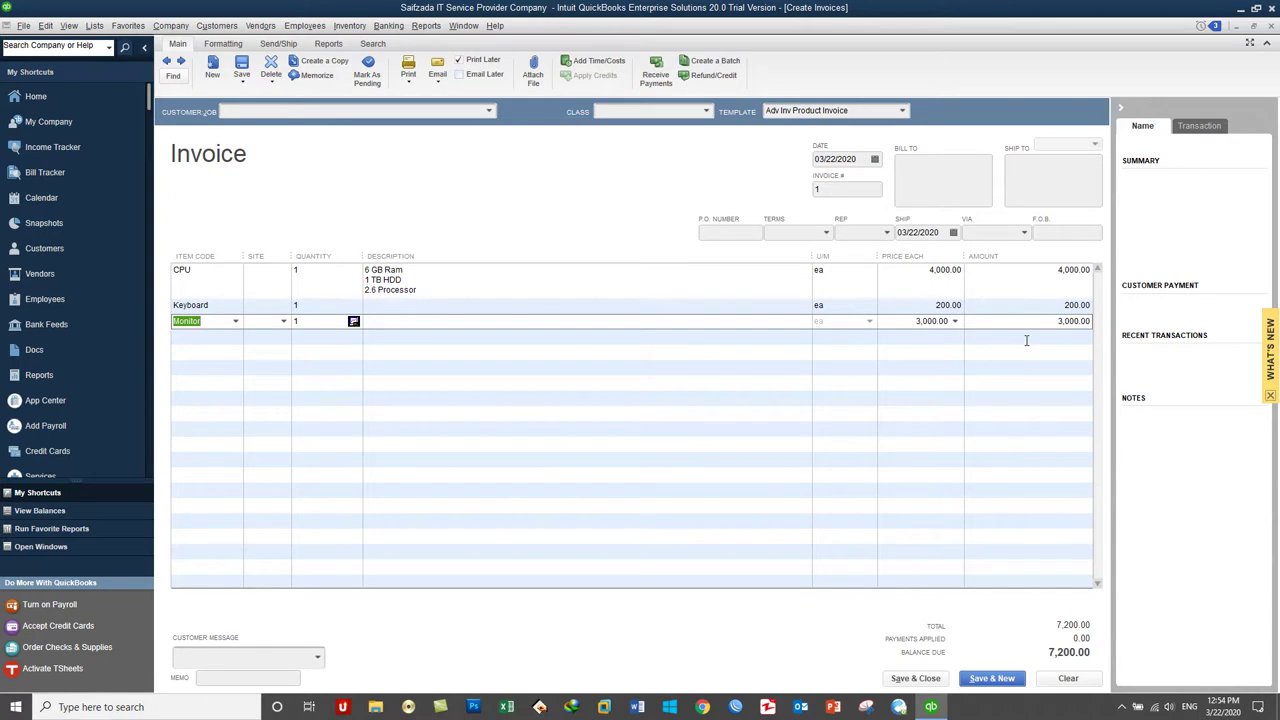
Create a Subtotal item named Total Amount in the Item List and save it.
click(94, 26)
click(106, 57)
right_click(480, 313)
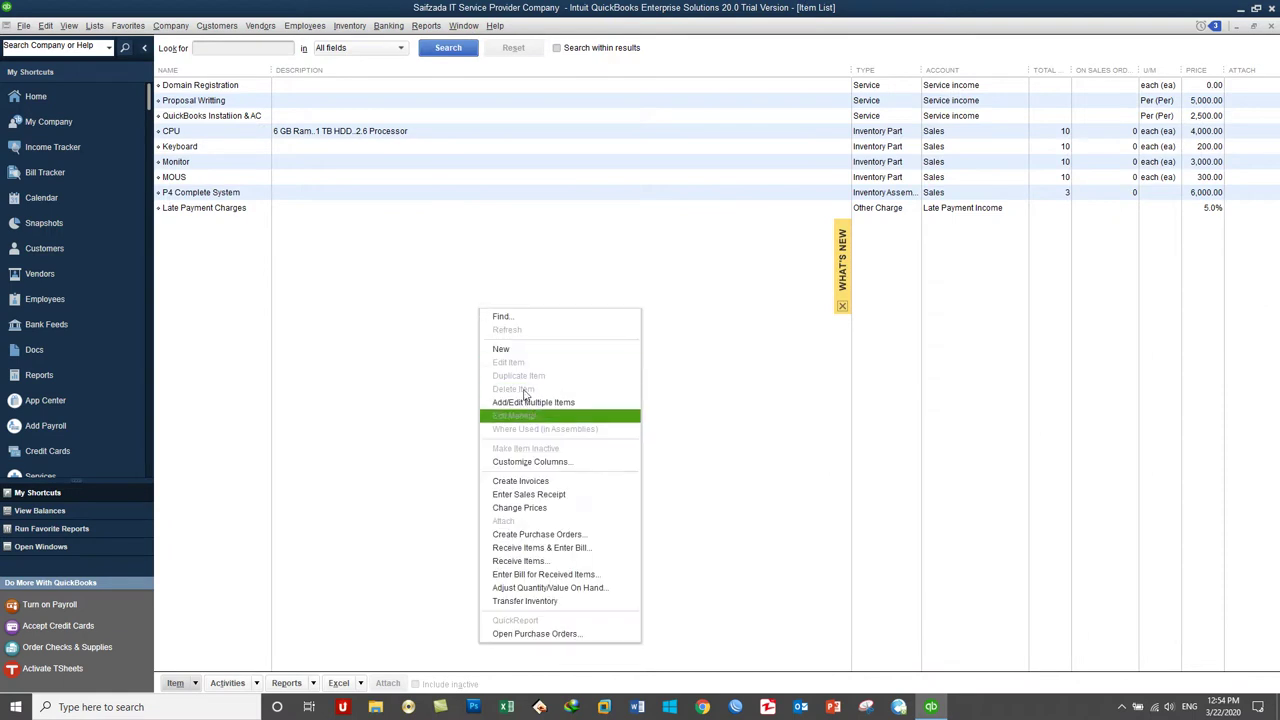
click(510, 349)
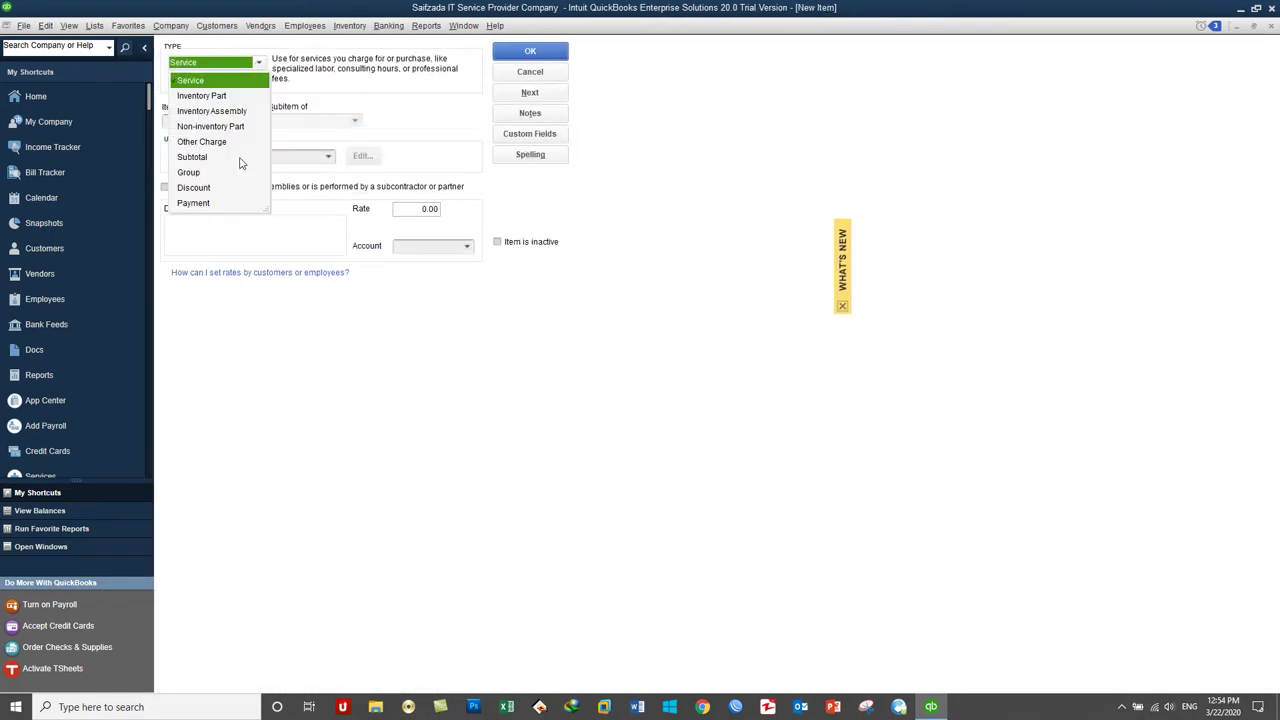
click(205, 160)
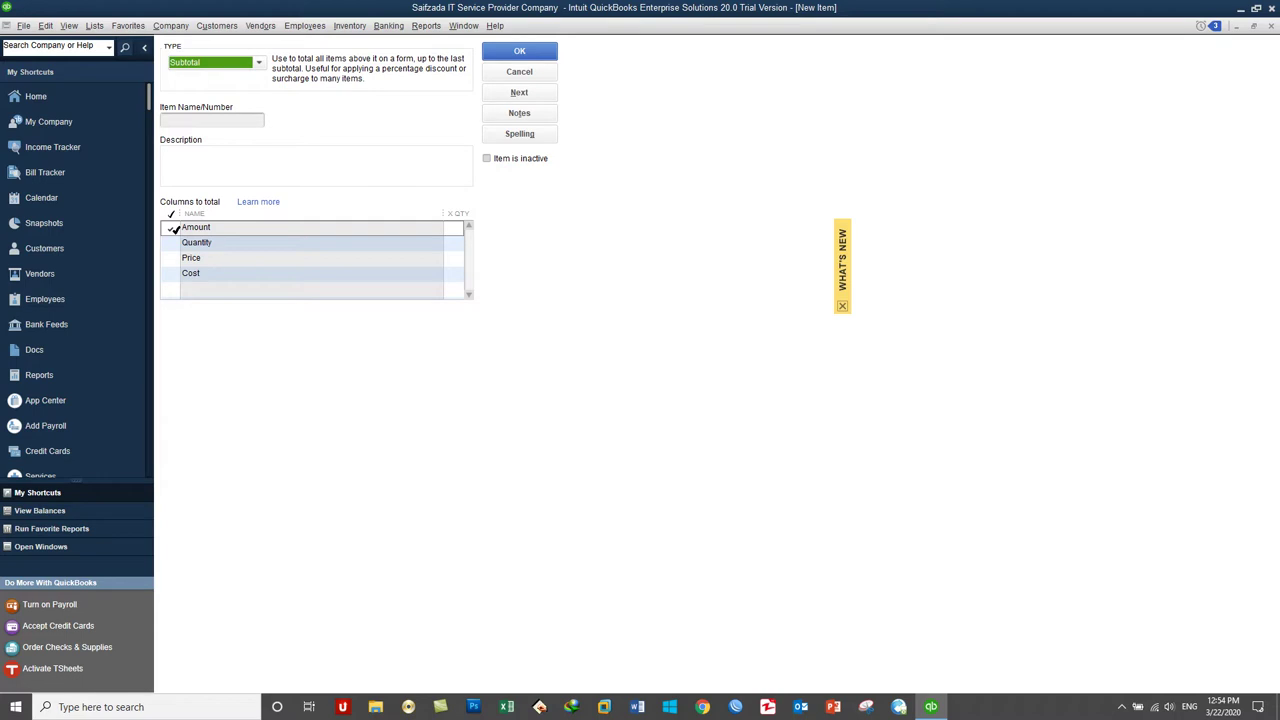
click(196, 117)
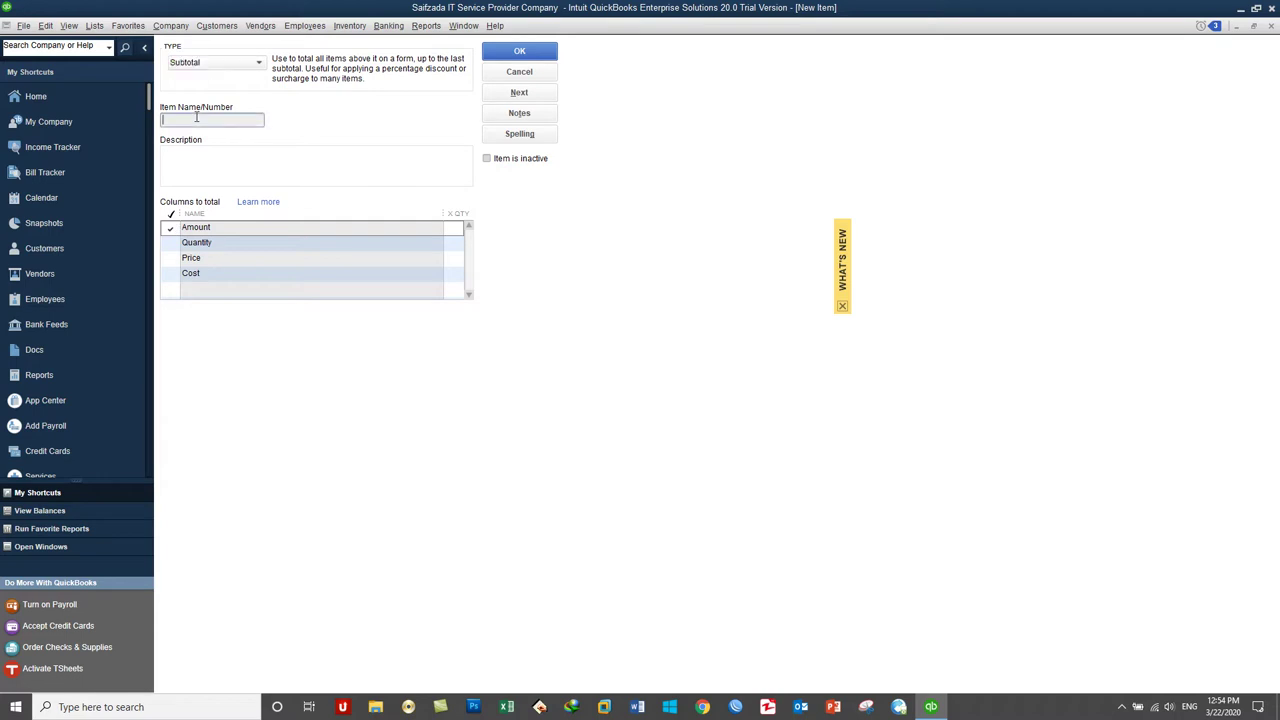
text(To)
key(BackSpace)
key(BackSpace)
text(Total Amount)
click(498, 52)
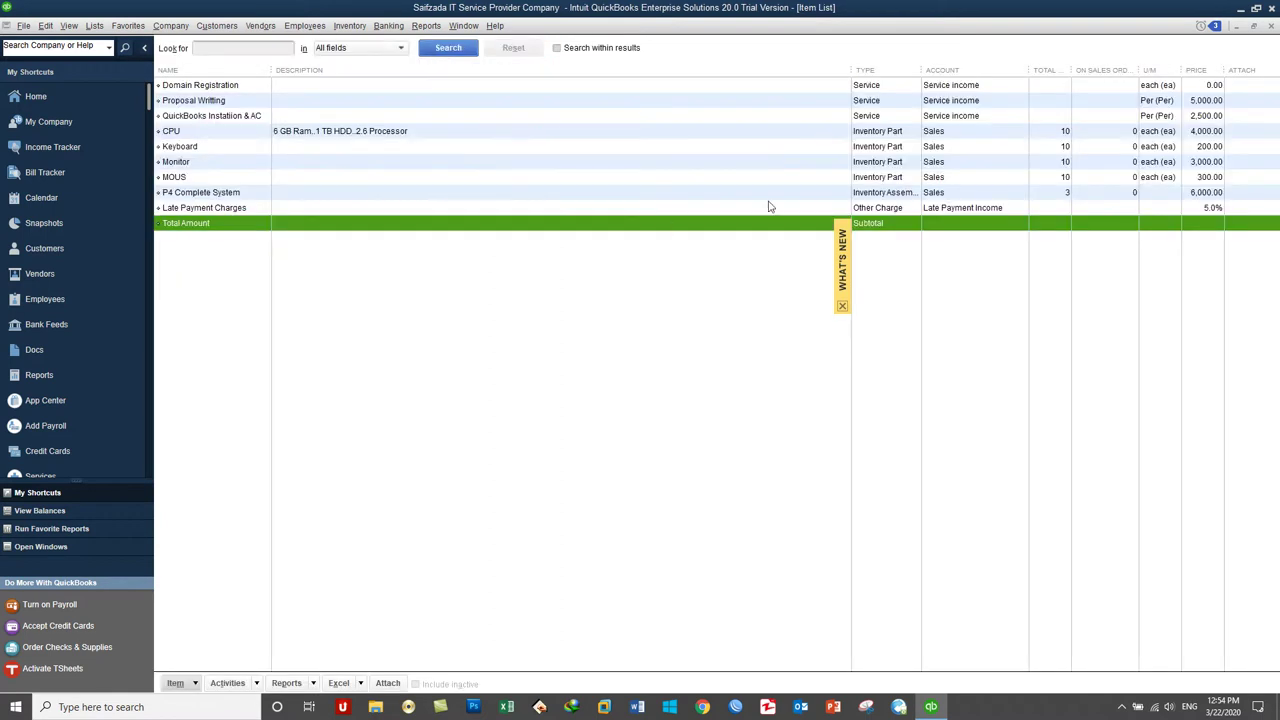
Add the Total Amount subtotal below the Monitor line on the invoice, and clear and close the invoice without saving it.
key(Escape)
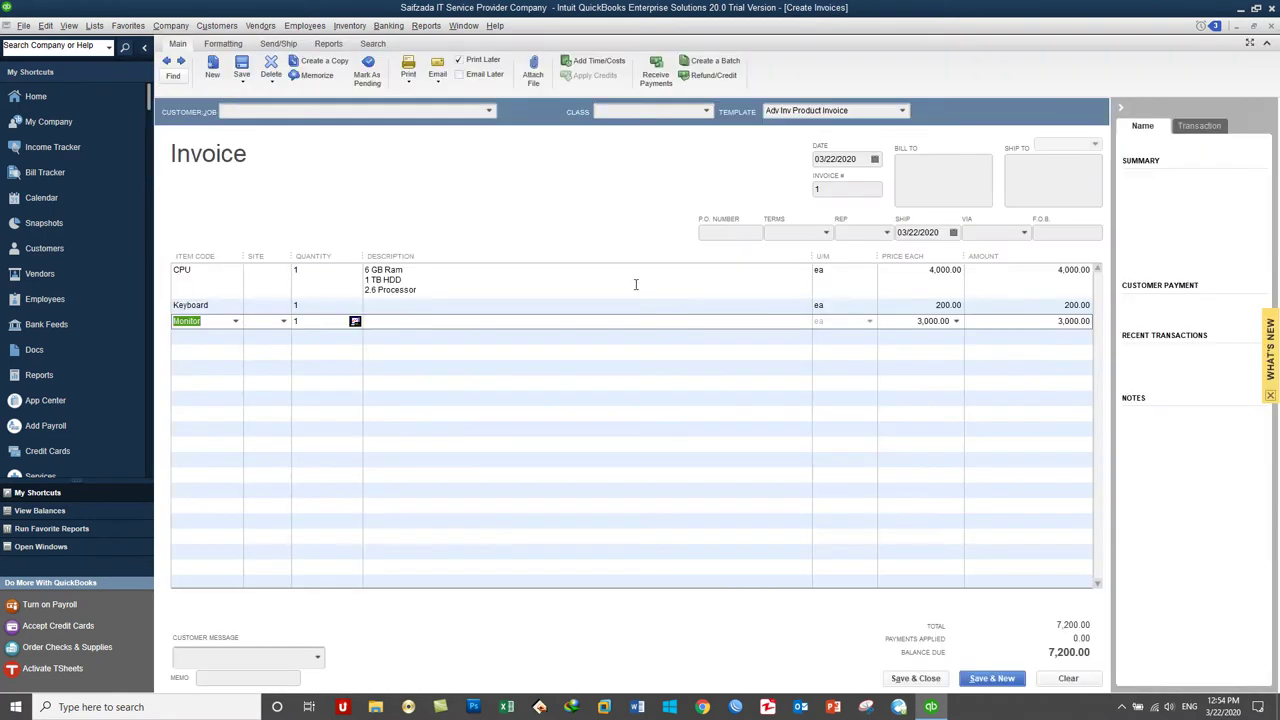
click(208, 337)
click(234, 336)
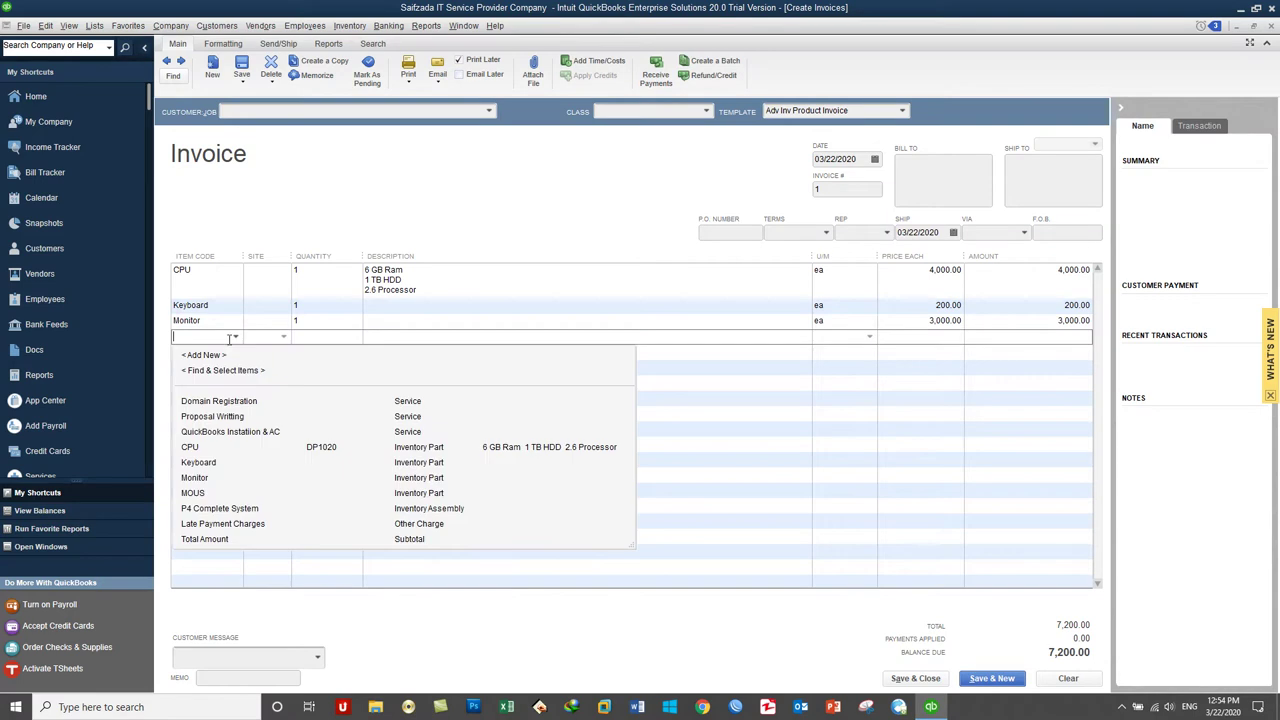
click(205, 539)
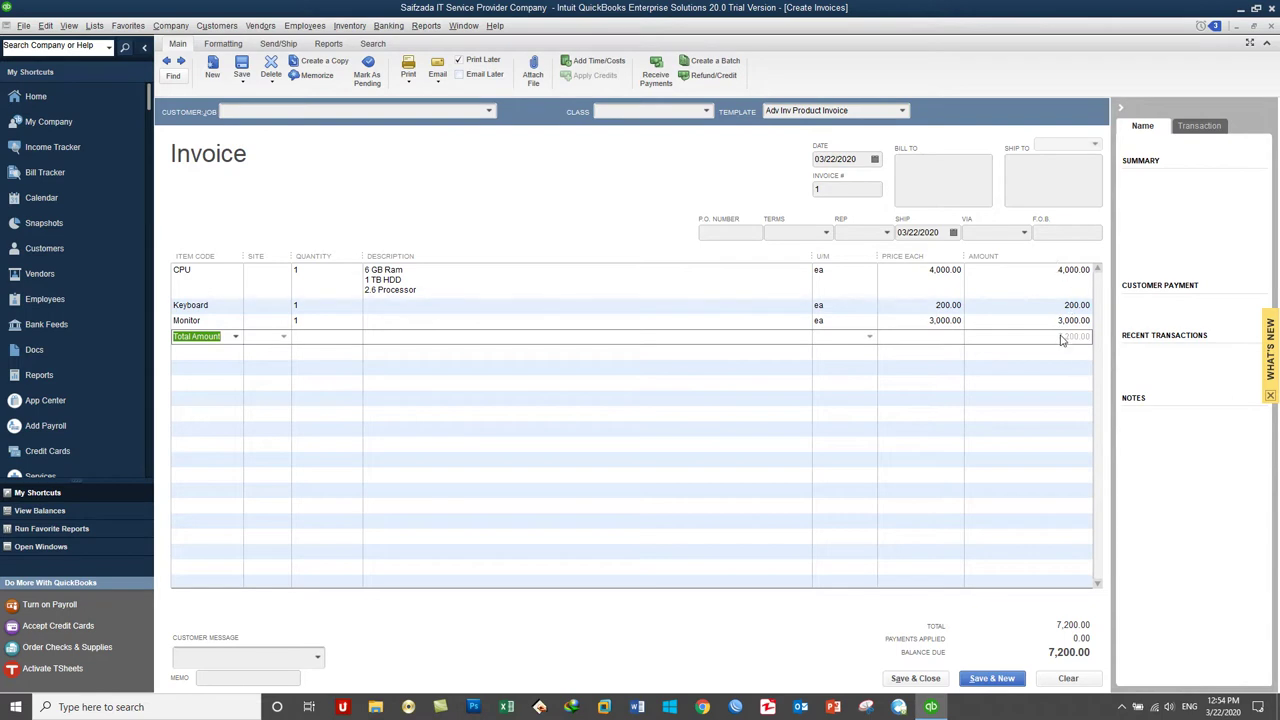
click(1082, 682)
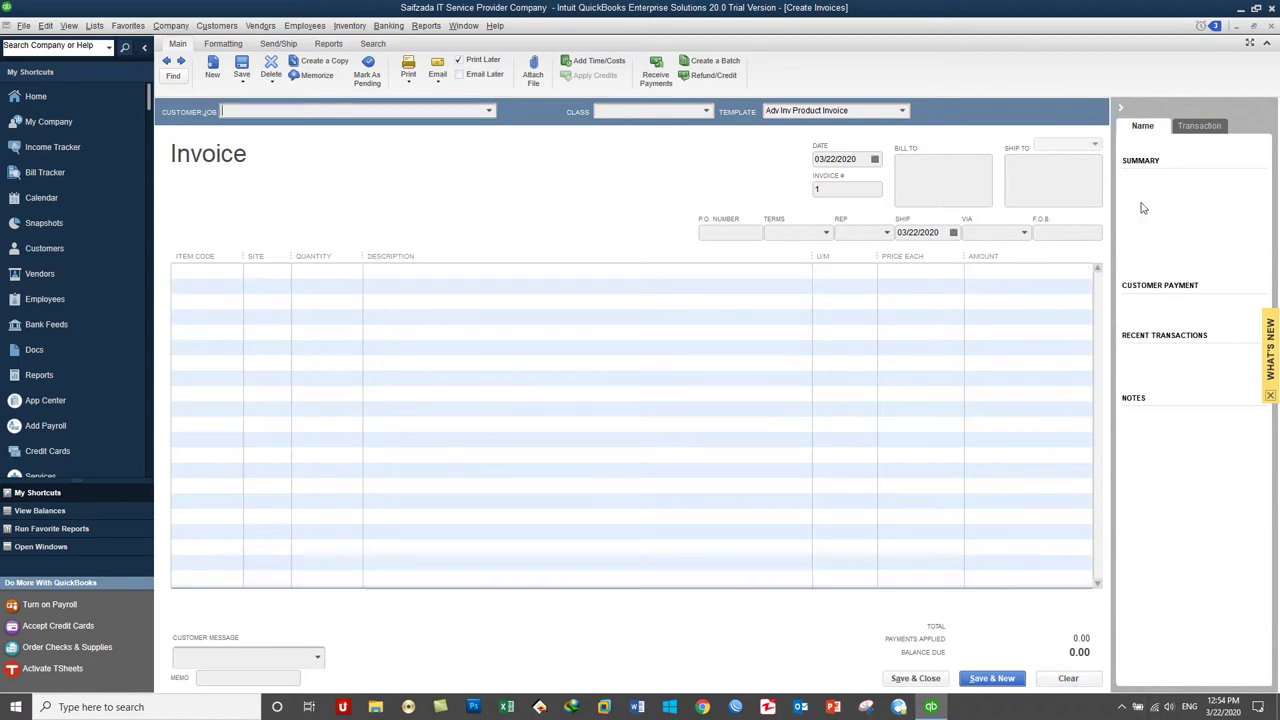
click(1270, 27)
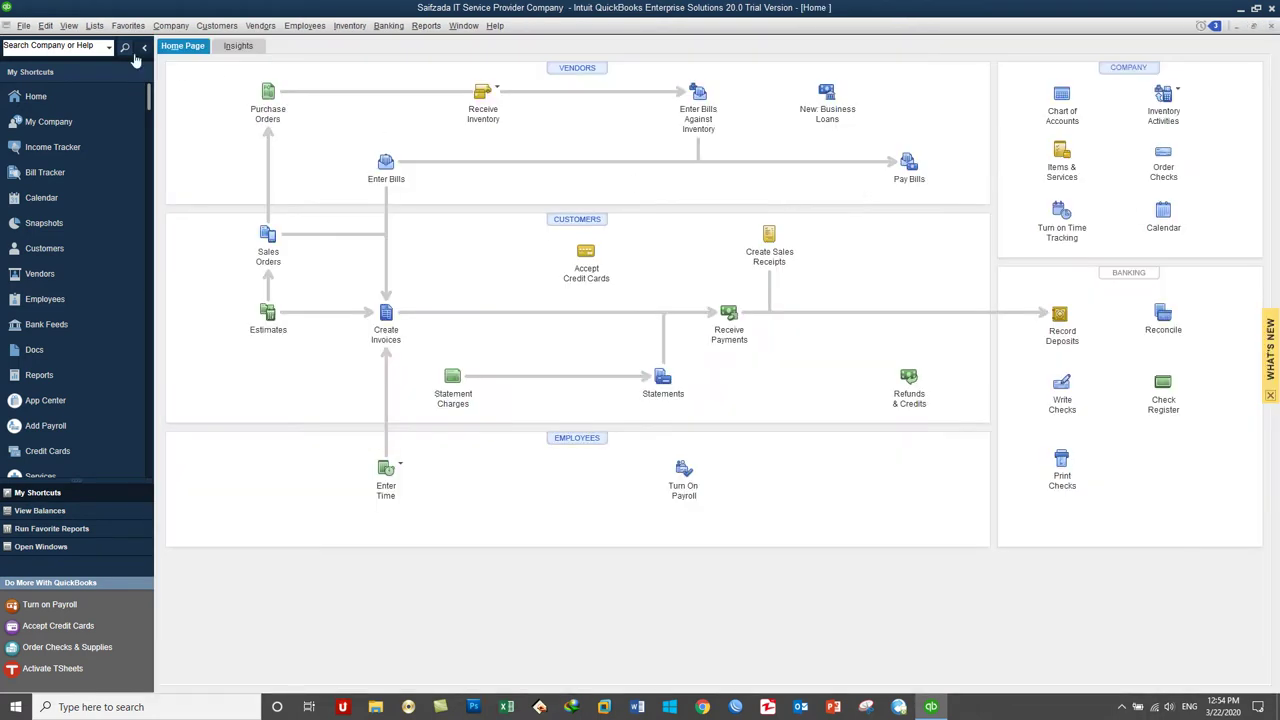
Start a new Group item in the Item List and name it Complete System.
click(94, 25)
click(215, 175)
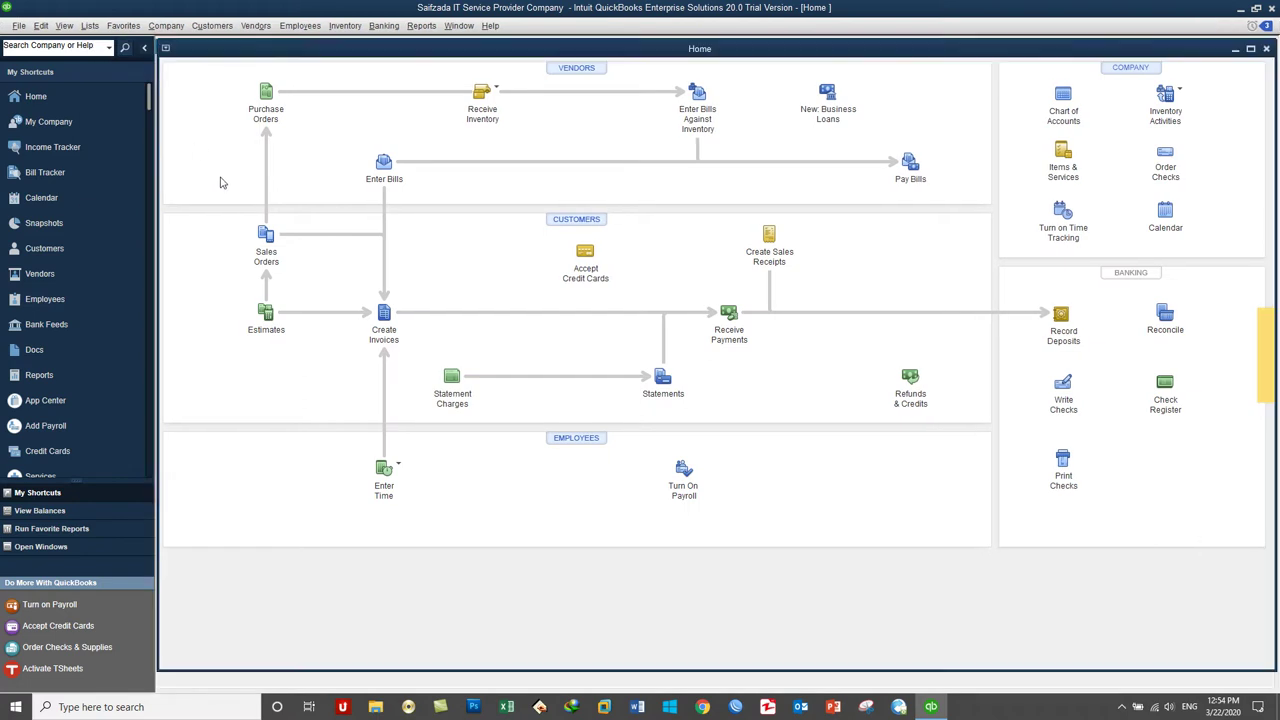
right_click(447, 279)
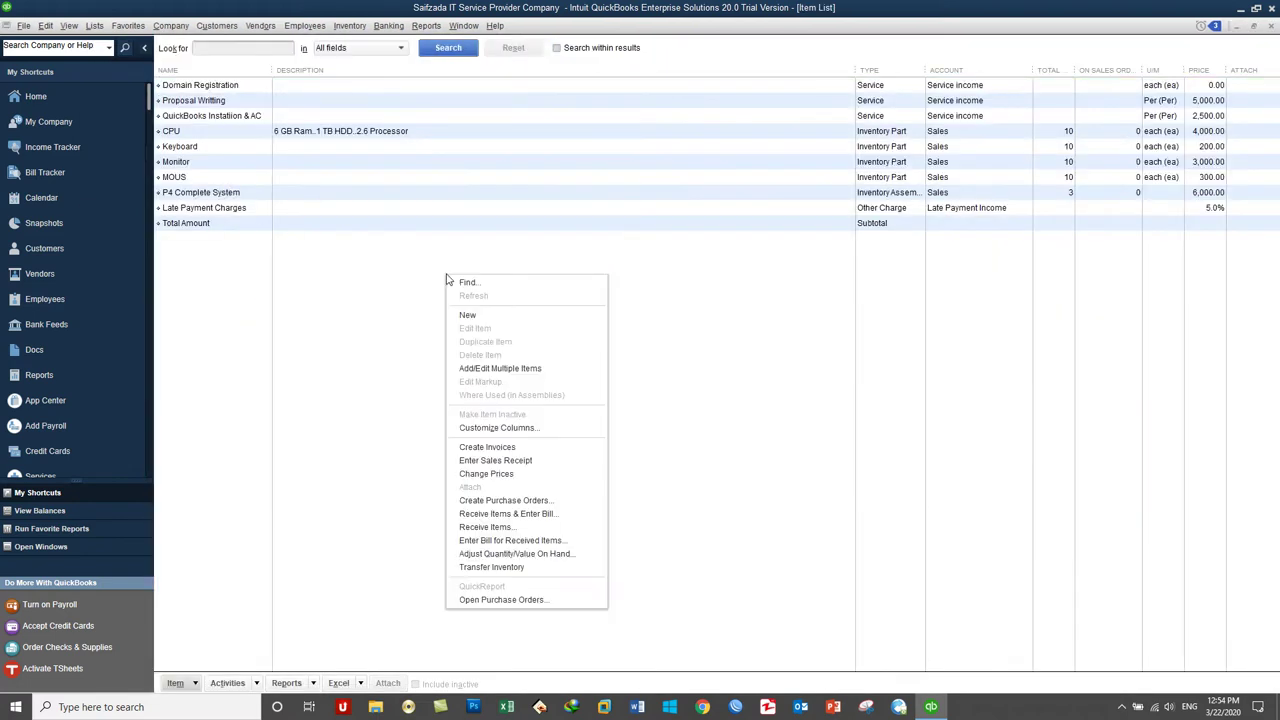
click(455, 315)
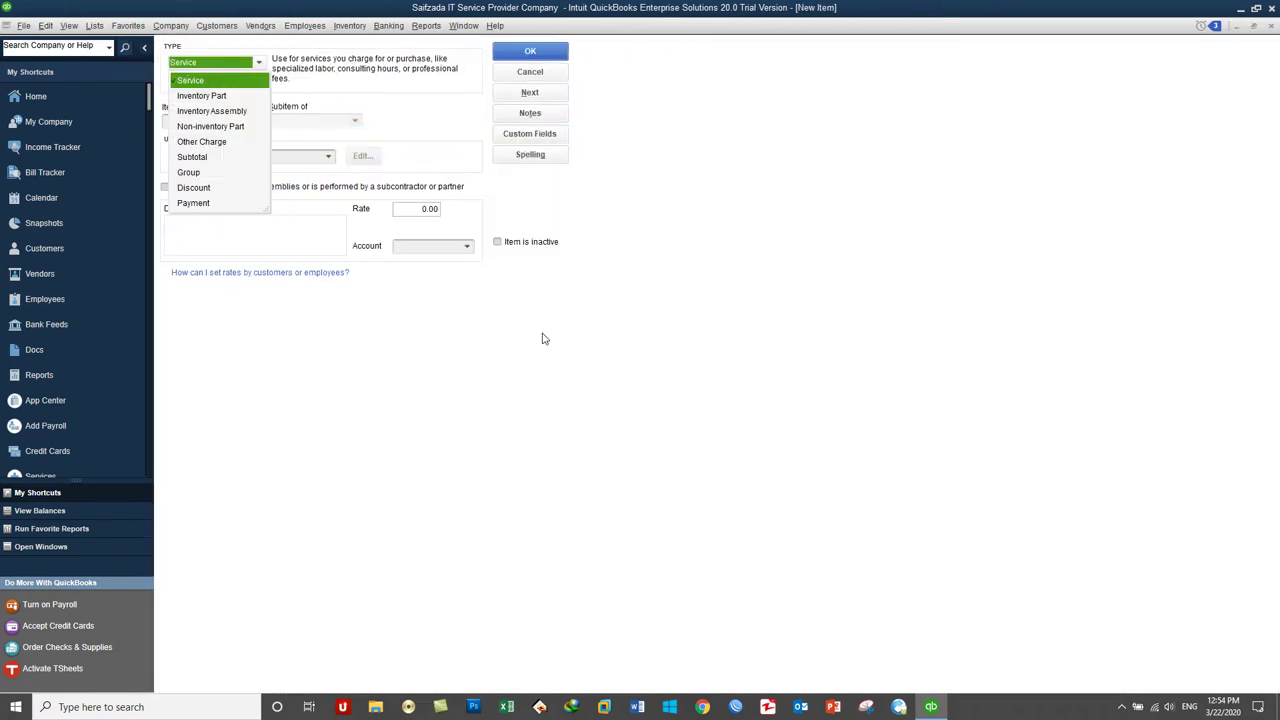
click(190, 173)
click(194, 120)
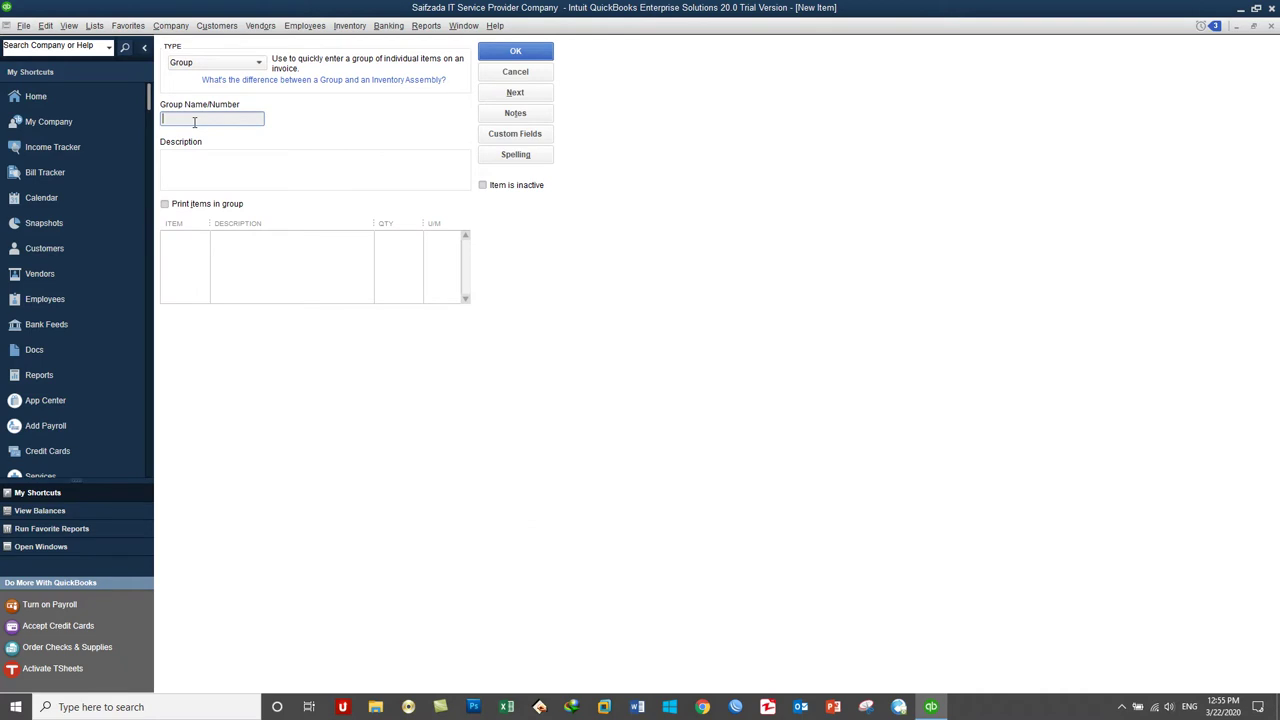
text(Compu)
key(BackSpace)
key(BackSpace)
key(BackSpace)
key(BackSpace)
text(omplete Ssyst)
key(BackSpace)
key(BackSpace)
key(BackSpace)
key(BackSpace)
text(ystem)
Enter CPU, MOUS, Monitor and Keyboard on separate lines as the group's description.
click(189, 163)
text(CPU )
text(MOUS)
key(Return)
text(Monitor)
key(Return)
text(Keyboard)
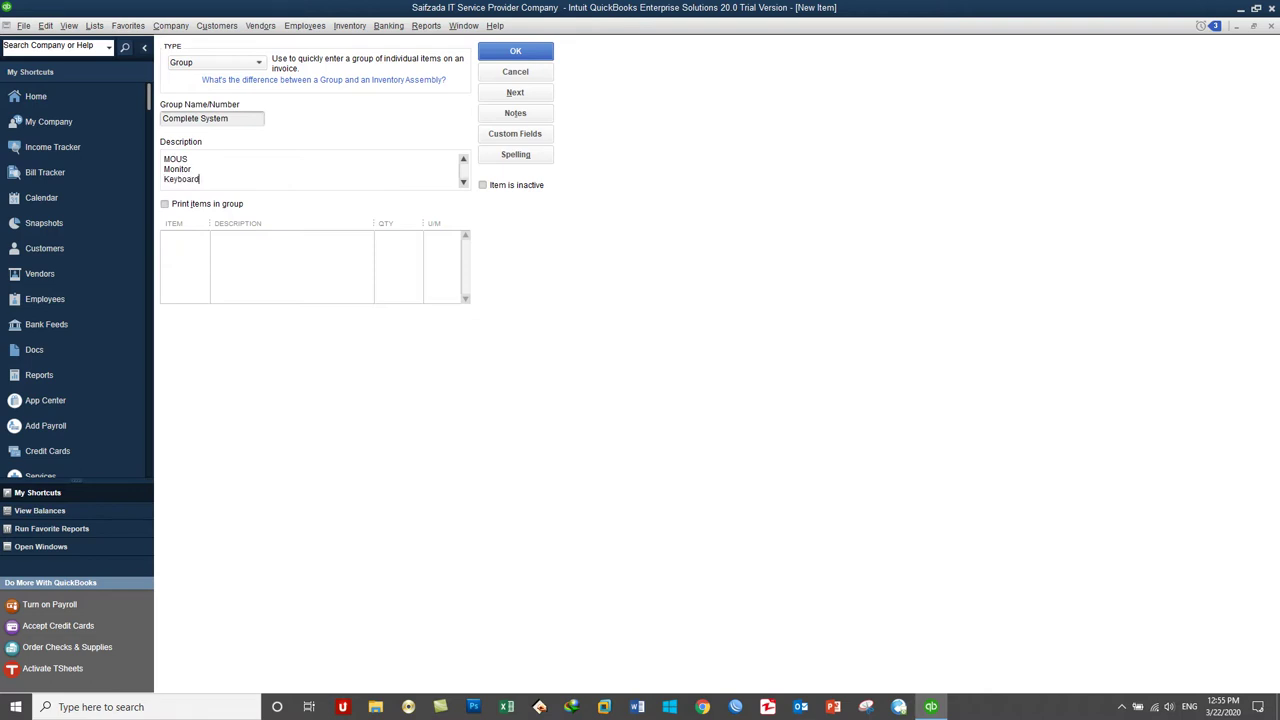
Add CPU, Keyboard, Monitor and MOUS as the group's component items.
click(180, 245)
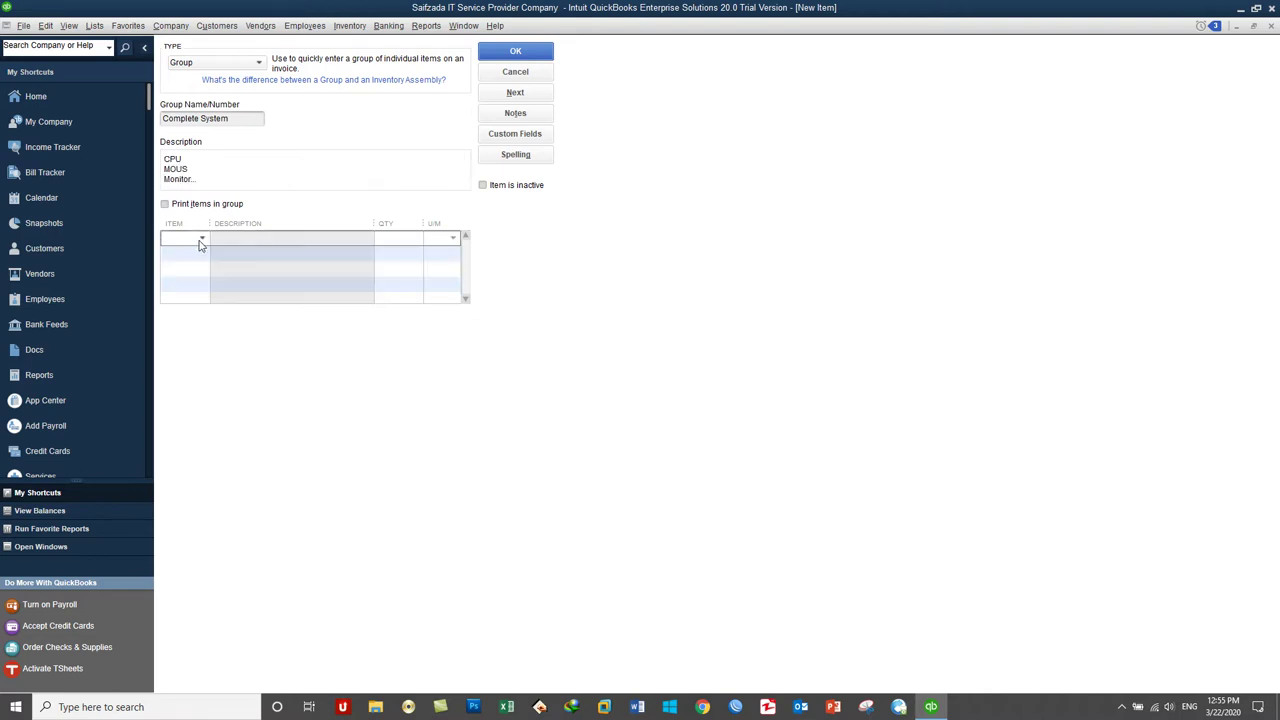
click(201, 239)
click(210, 336)
click(185, 256)
click(188, 254)
click(194, 364)
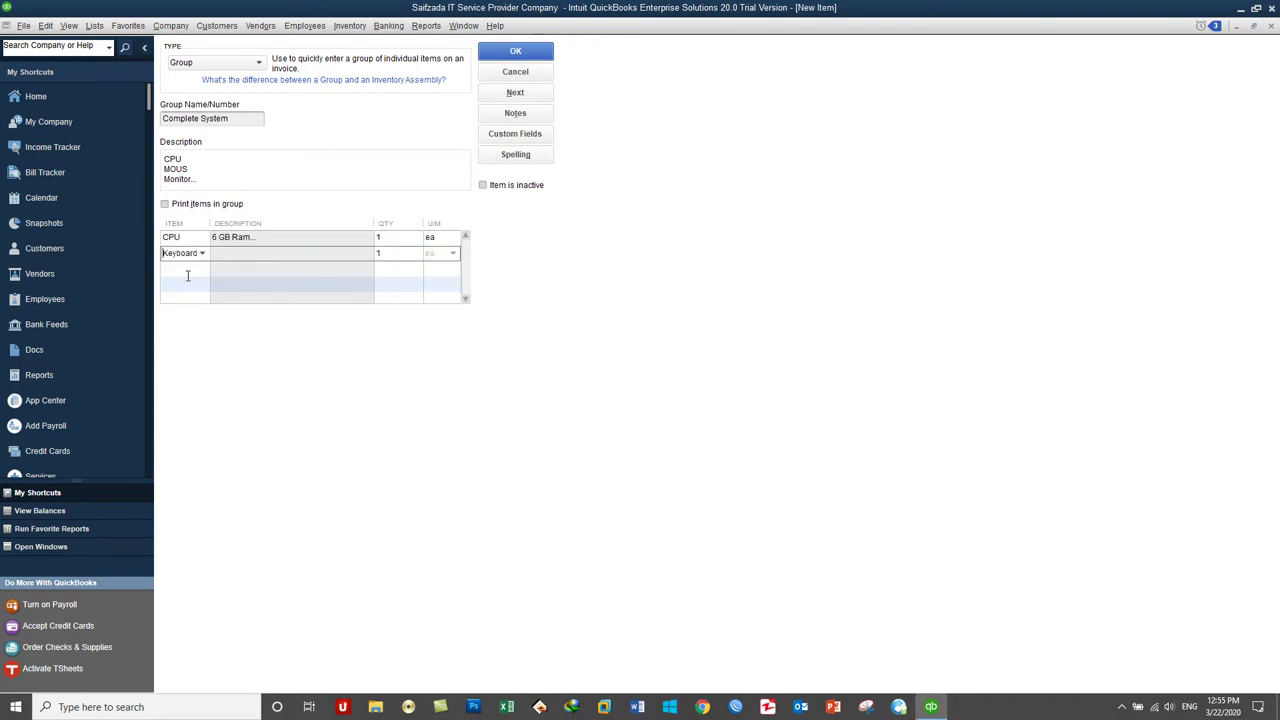
click(188, 268)
click(200, 270)
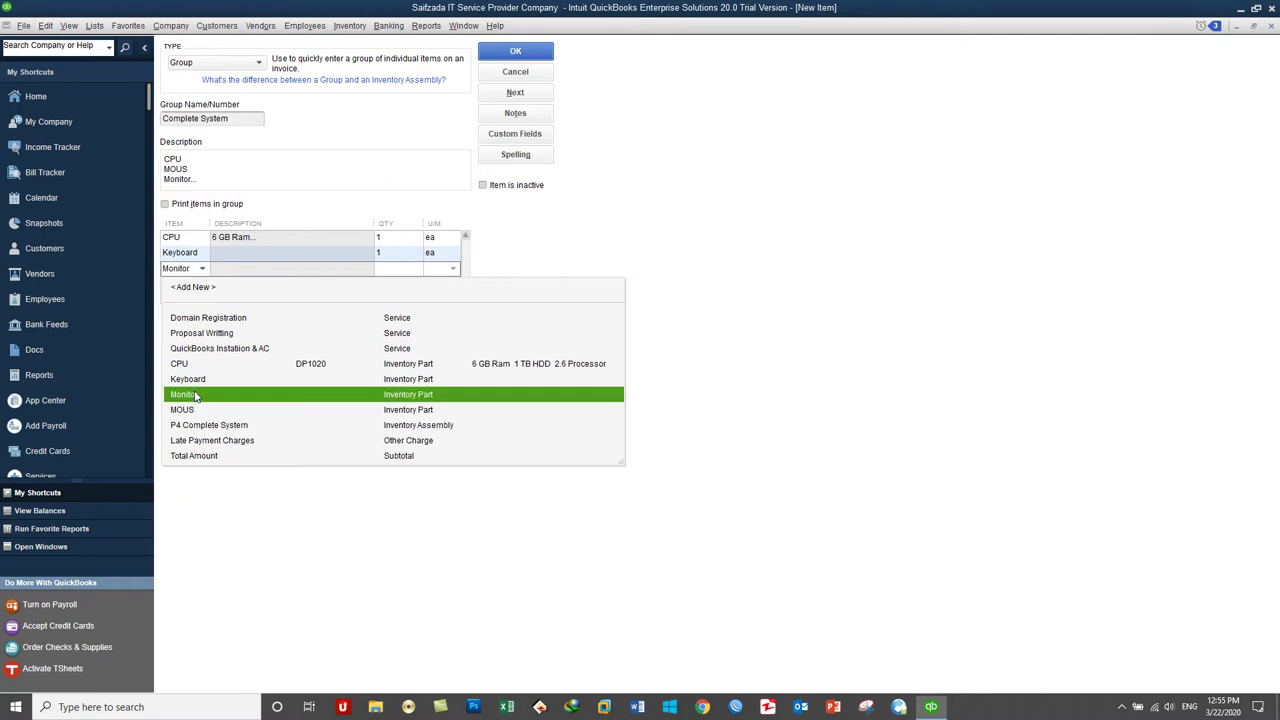
click(196, 396)
click(207, 286)
click(207, 287)
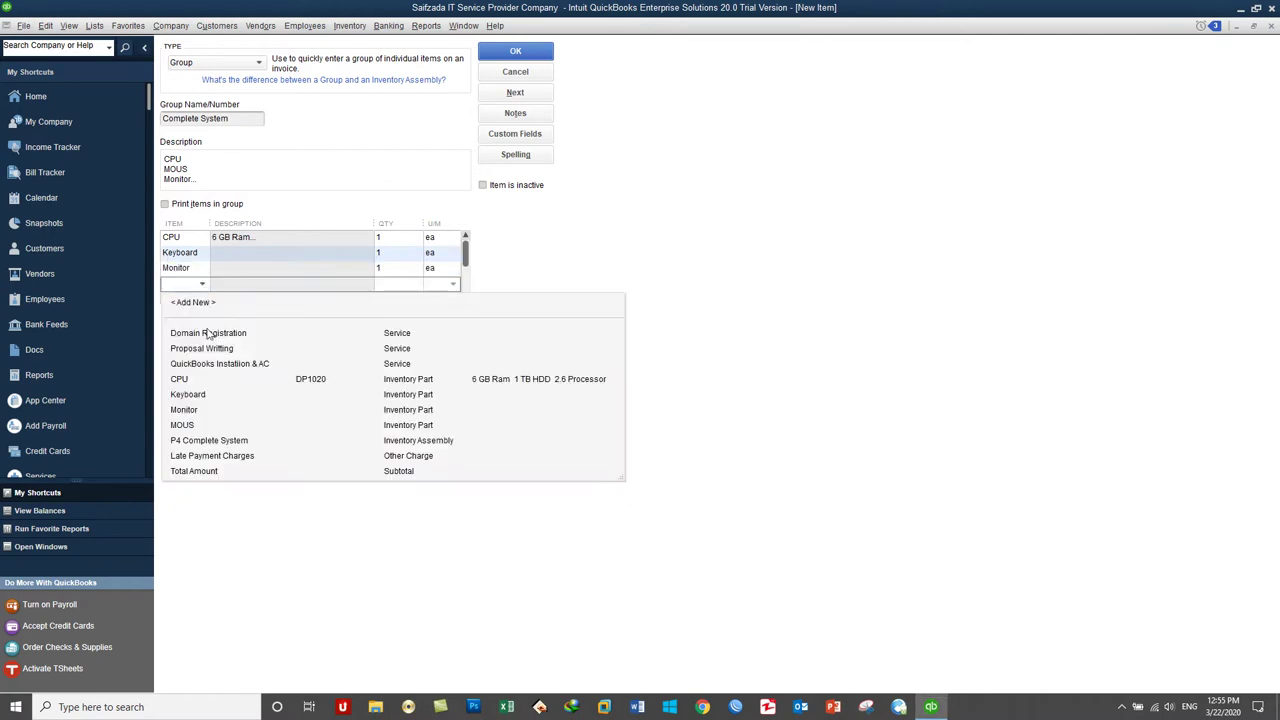
click(213, 425)
Save the Complete System group item, ignoring the spelling suggestion for MOUS.
drag(210, 178, 137, 140)
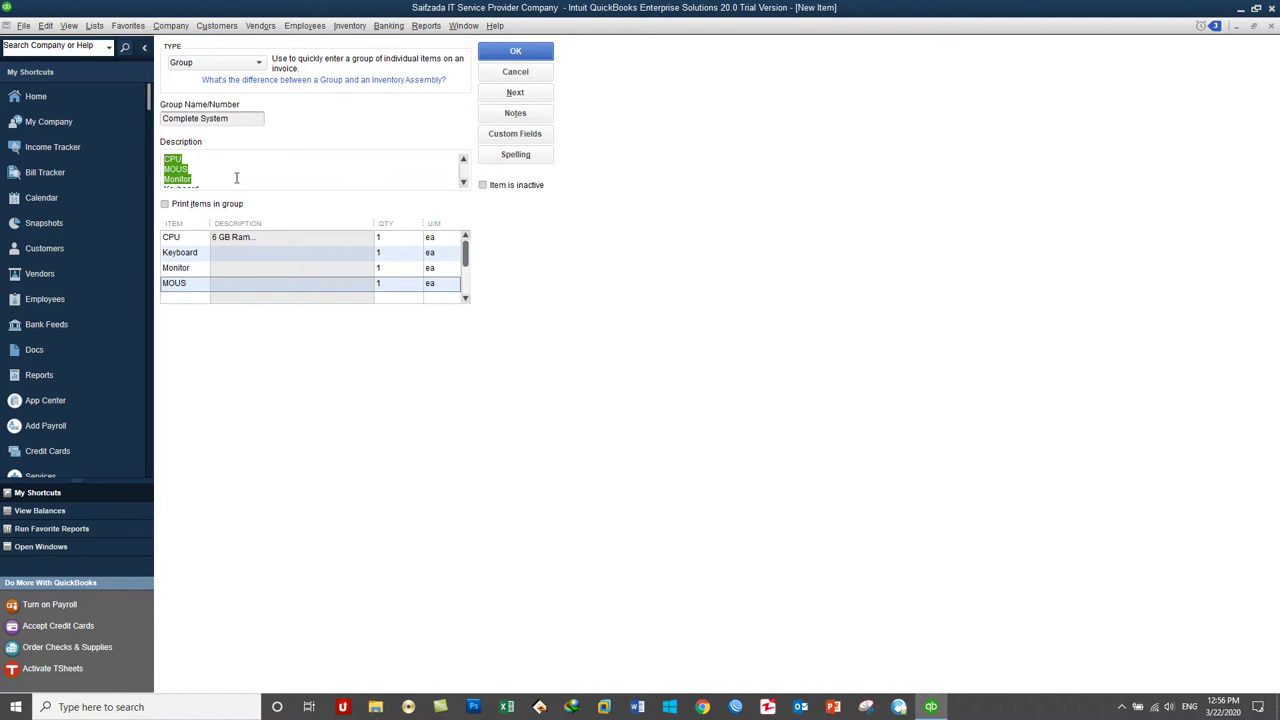
double_click(179, 120)
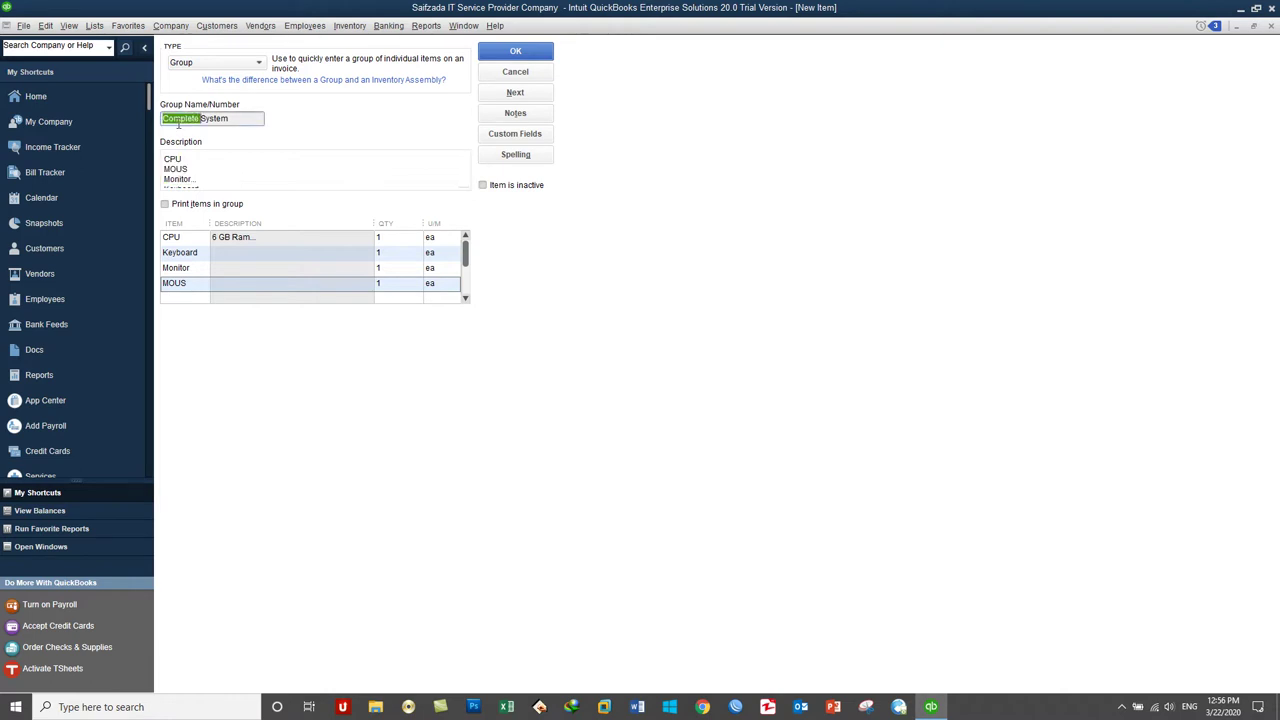
click(516, 52)
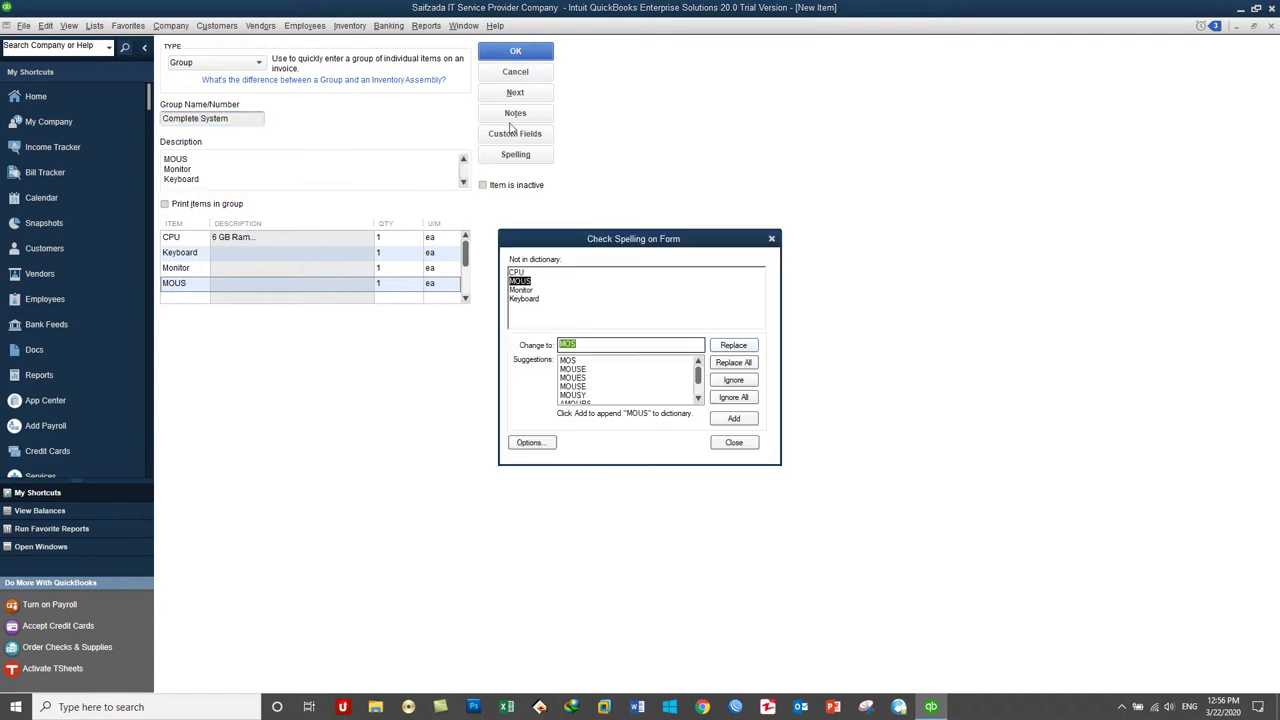
click(733, 380)
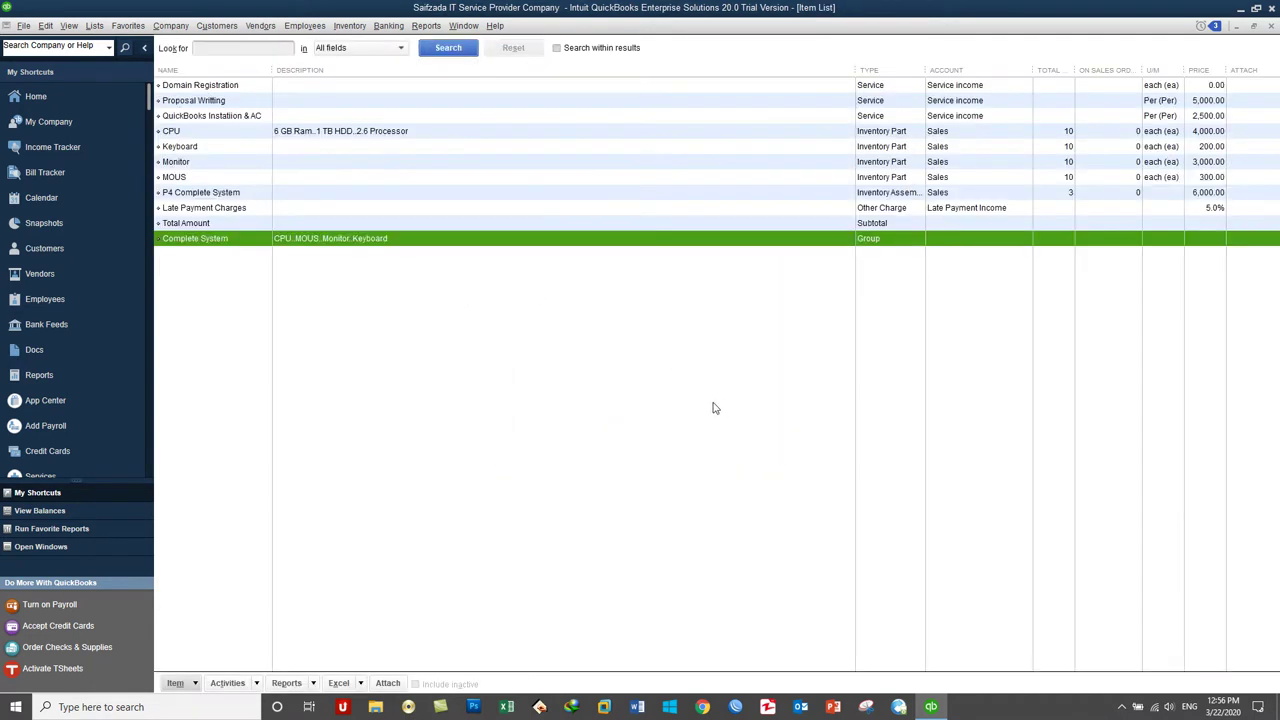
Start a new customer invoice and add the Complete System group as its first line.
click(216, 25)
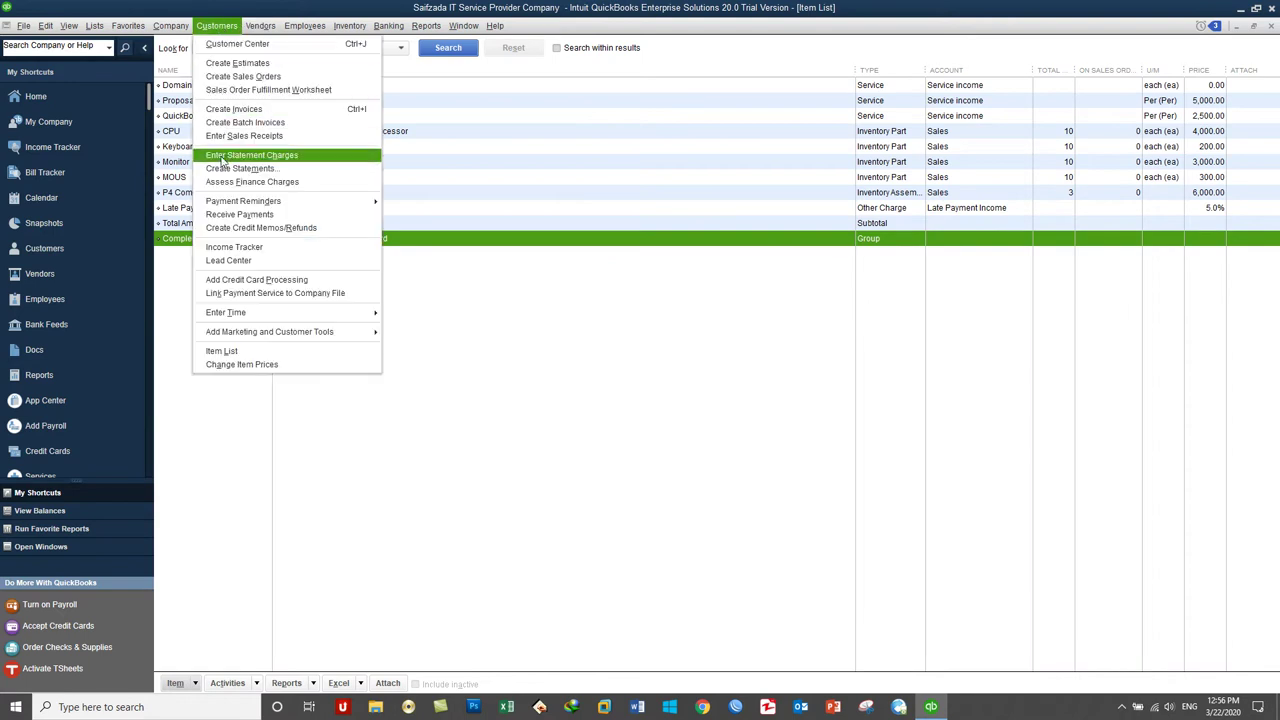
click(240, 112)
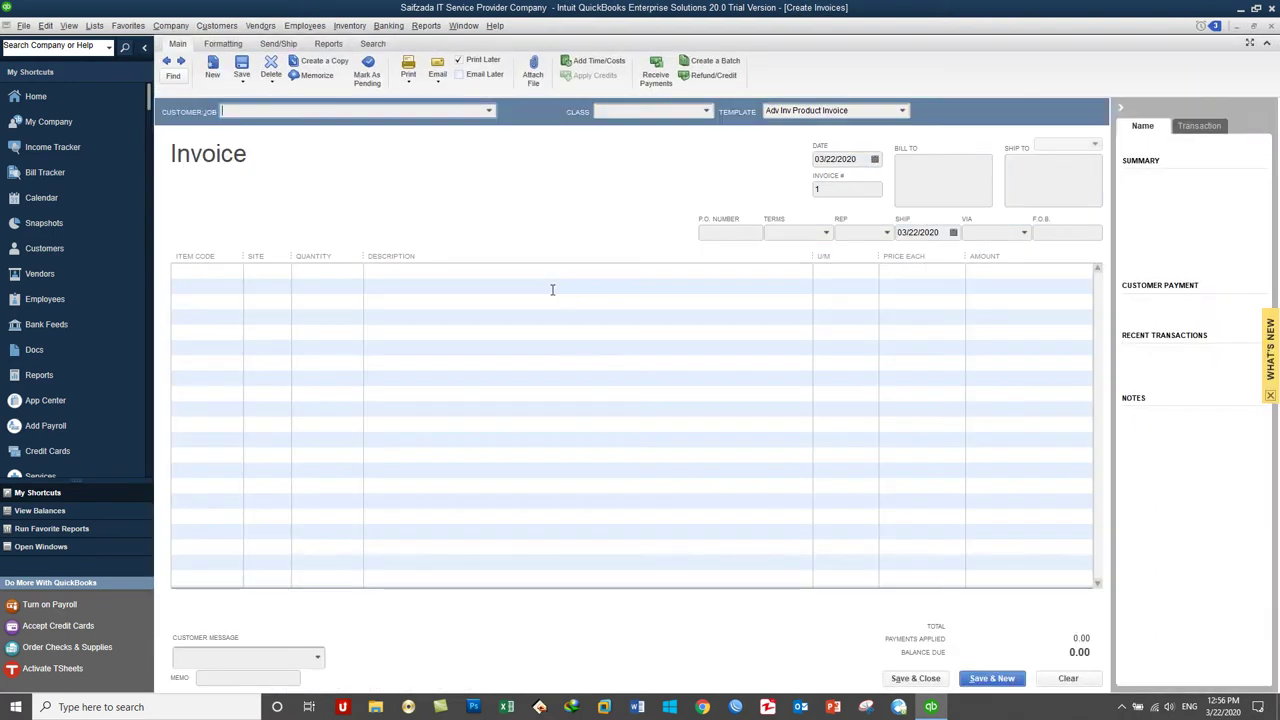
click(229, 275)
click(235, 271)
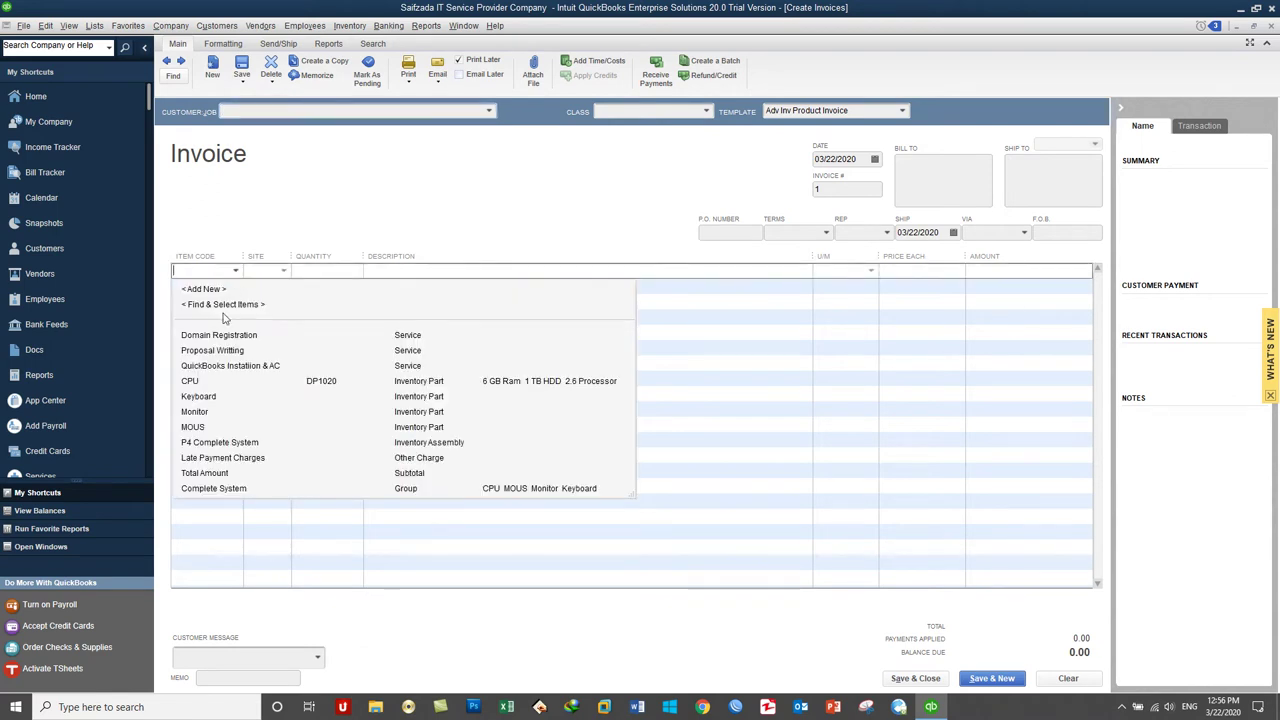
click(213, 488)
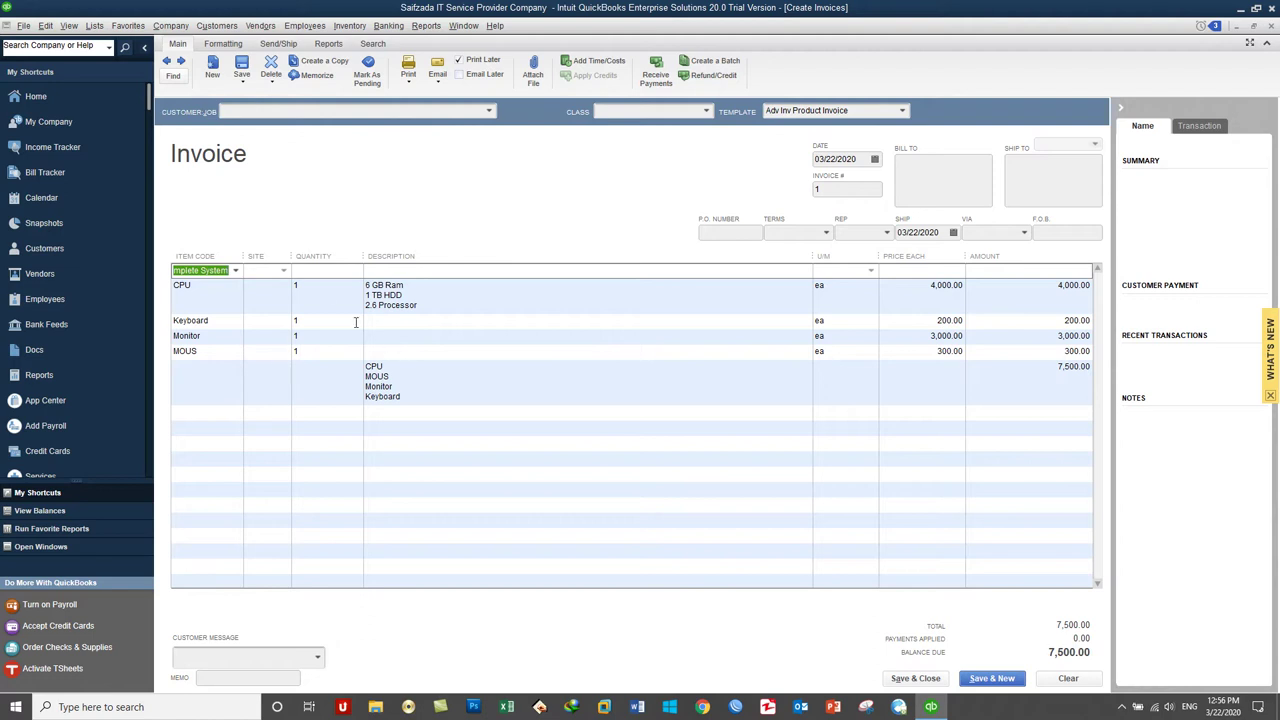
Set the Complete System group's quantity on the invoice to 10.
click(327, 273)
text(10)
key(Tab)
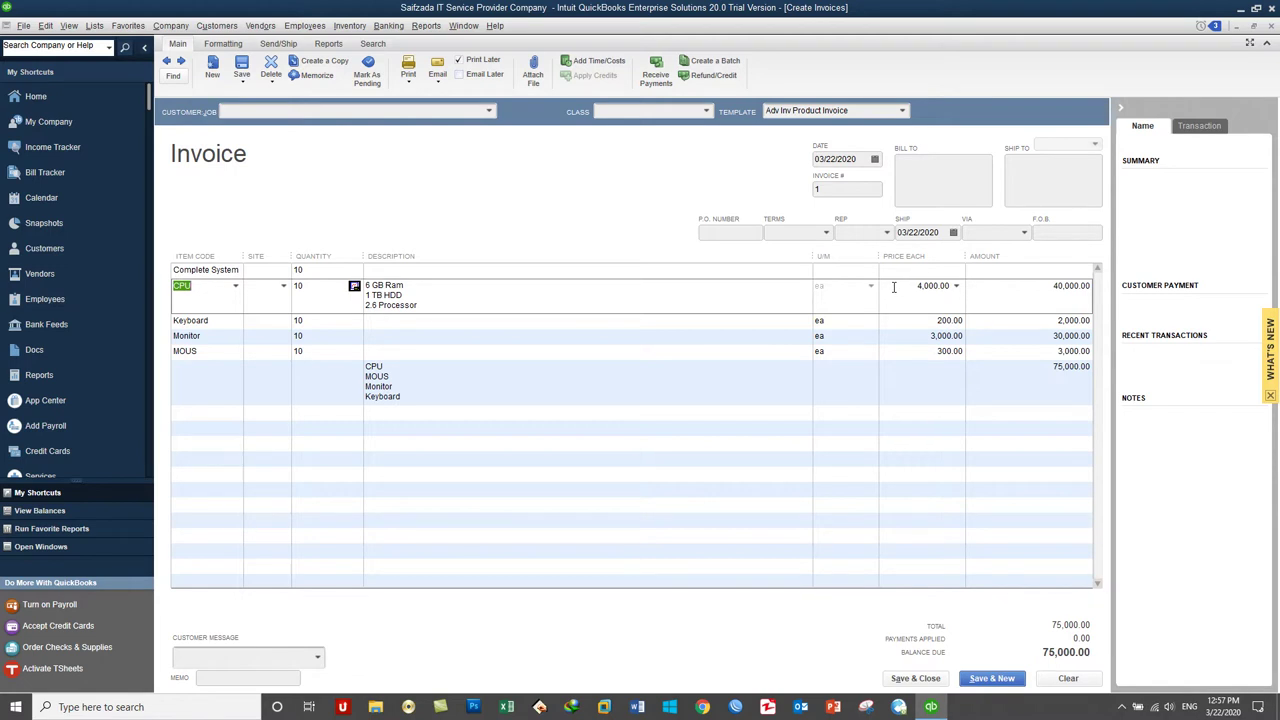
Change the Complete System group's quantity on the invoice back to 1.
click(912, 271)
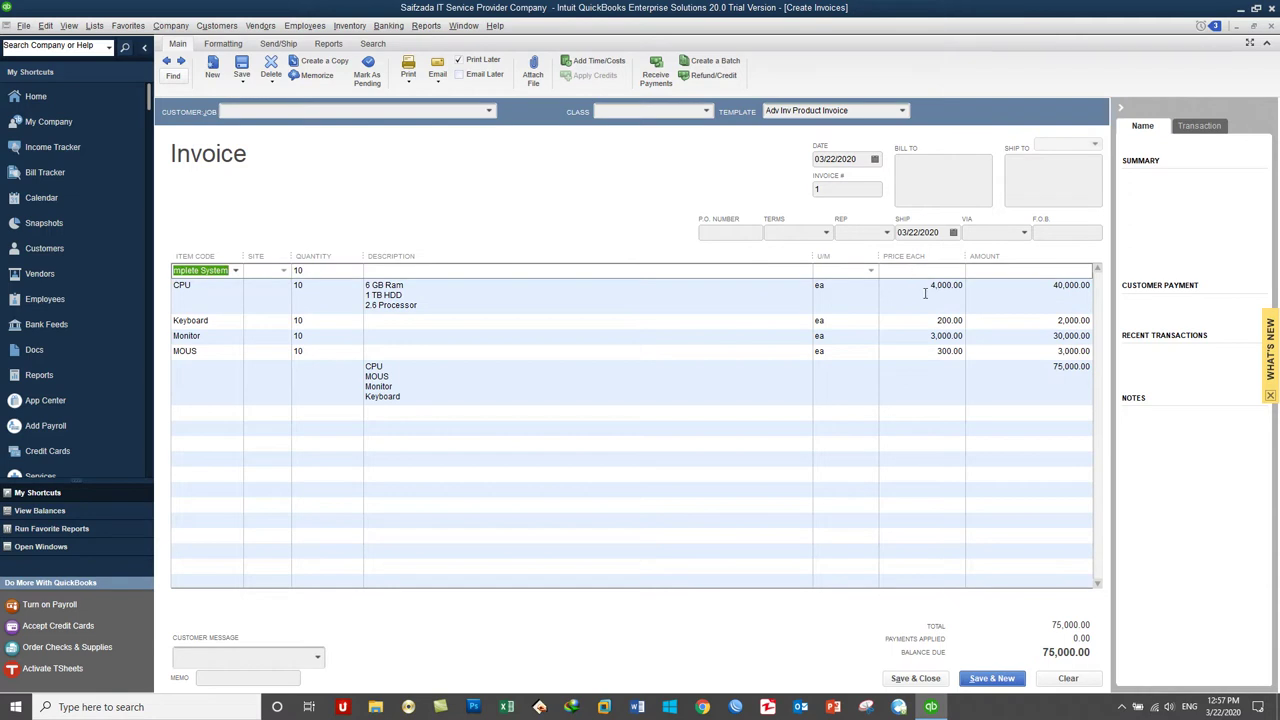
key(Tab)
key(Tab)
text(1)
key(Tab)
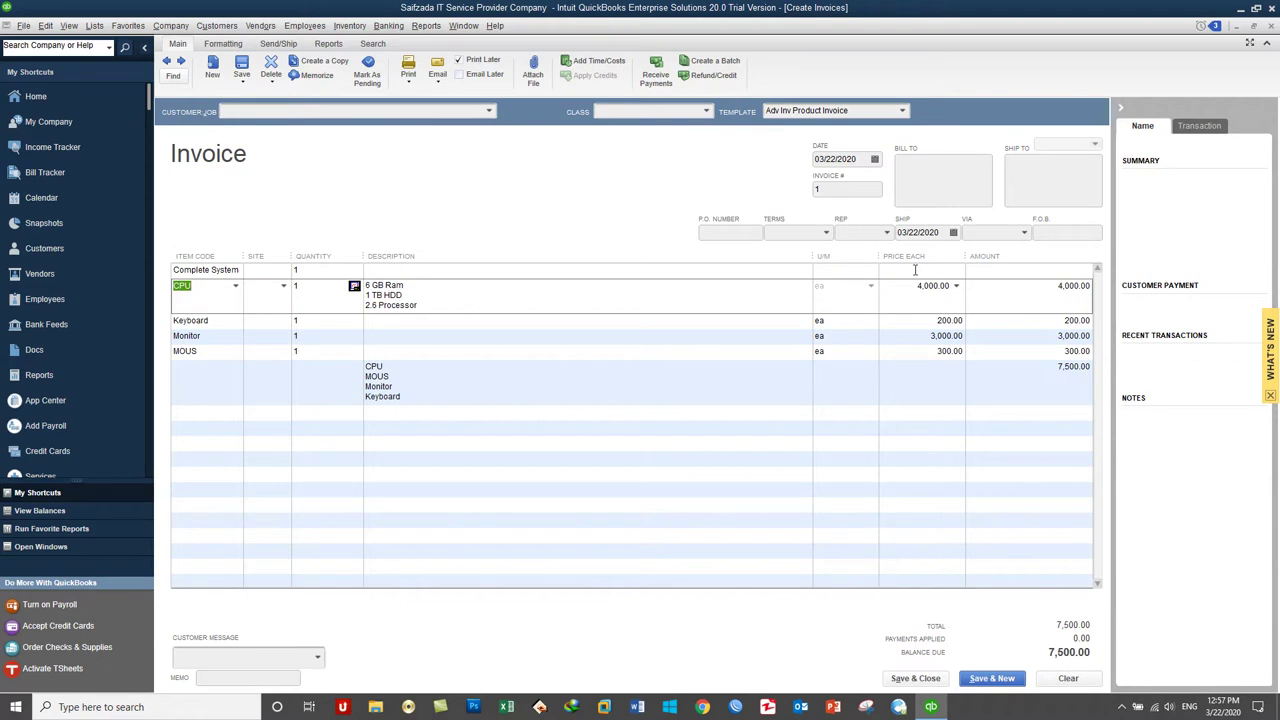
key(Up)
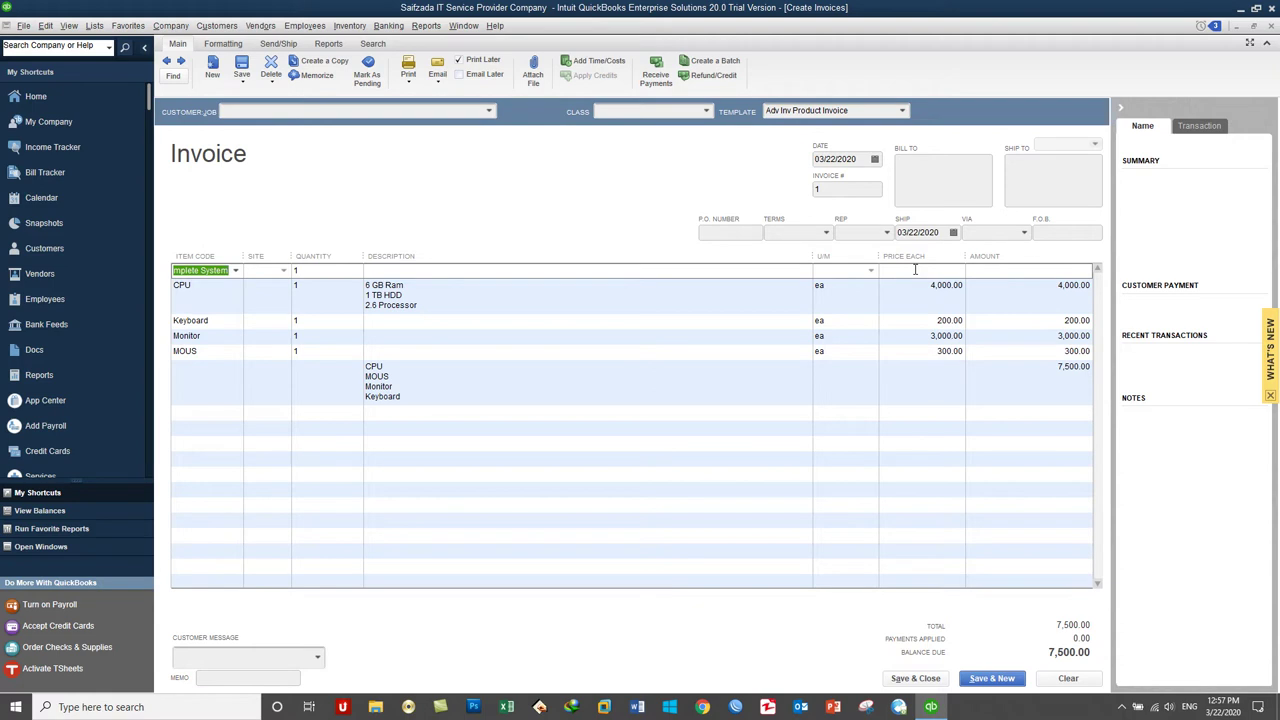
text(7000)
key(BackSpace)
key(BackSpace)
key(BackSpace)
key(BackSpace)
click(235, 271)
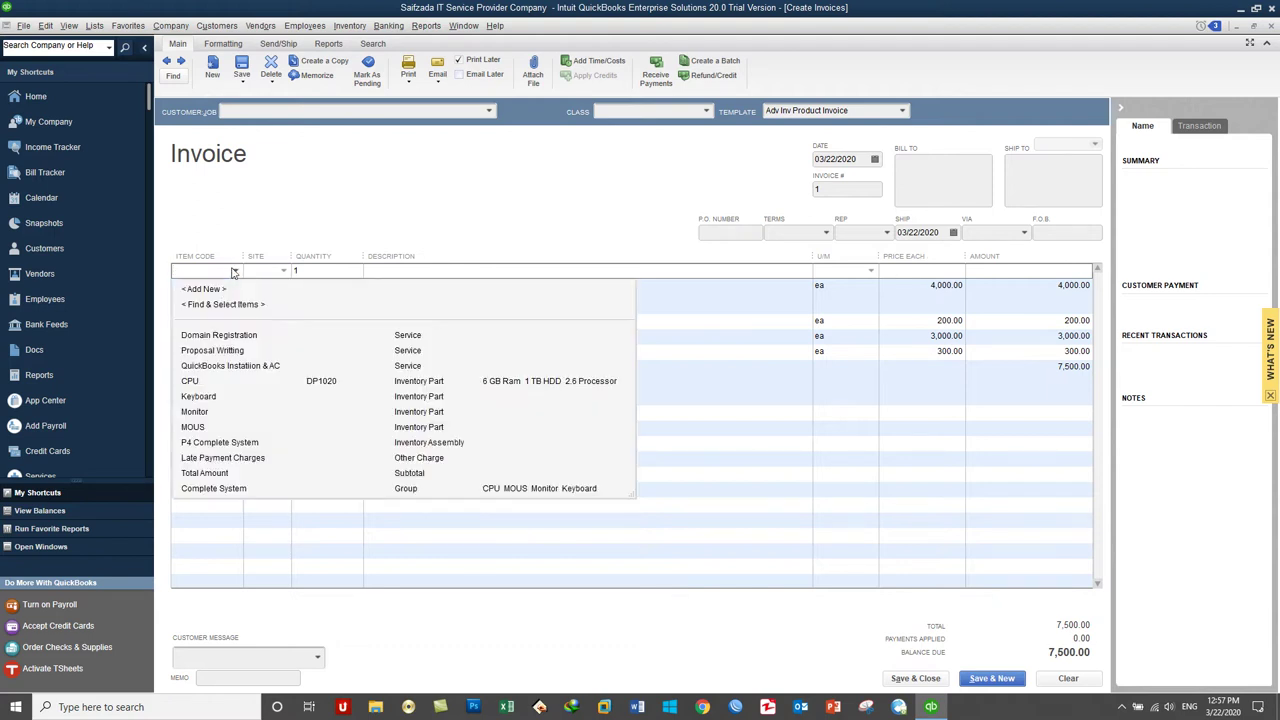
click(228, 488)
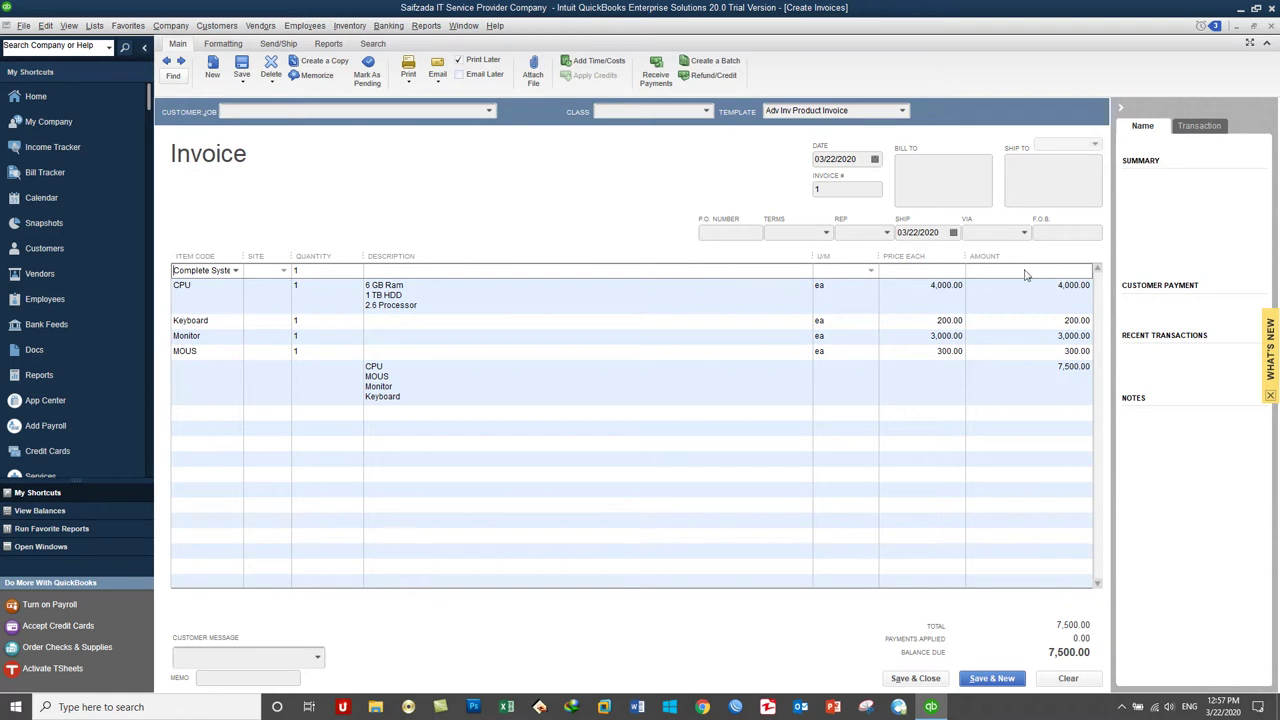
Set the CPU line's amount to 3000 and the Monitor line's amount to 2000.
click(1033, 336)
click(1050, 287)
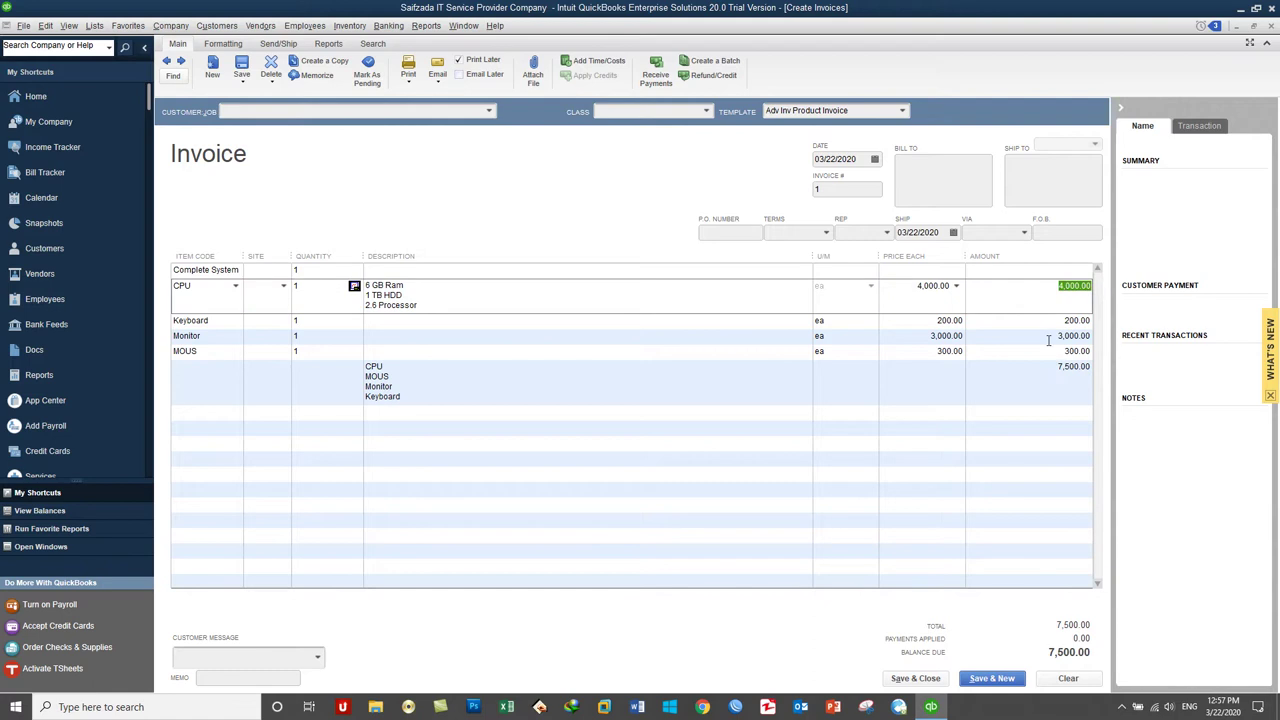
text(3000)
key(Tab)
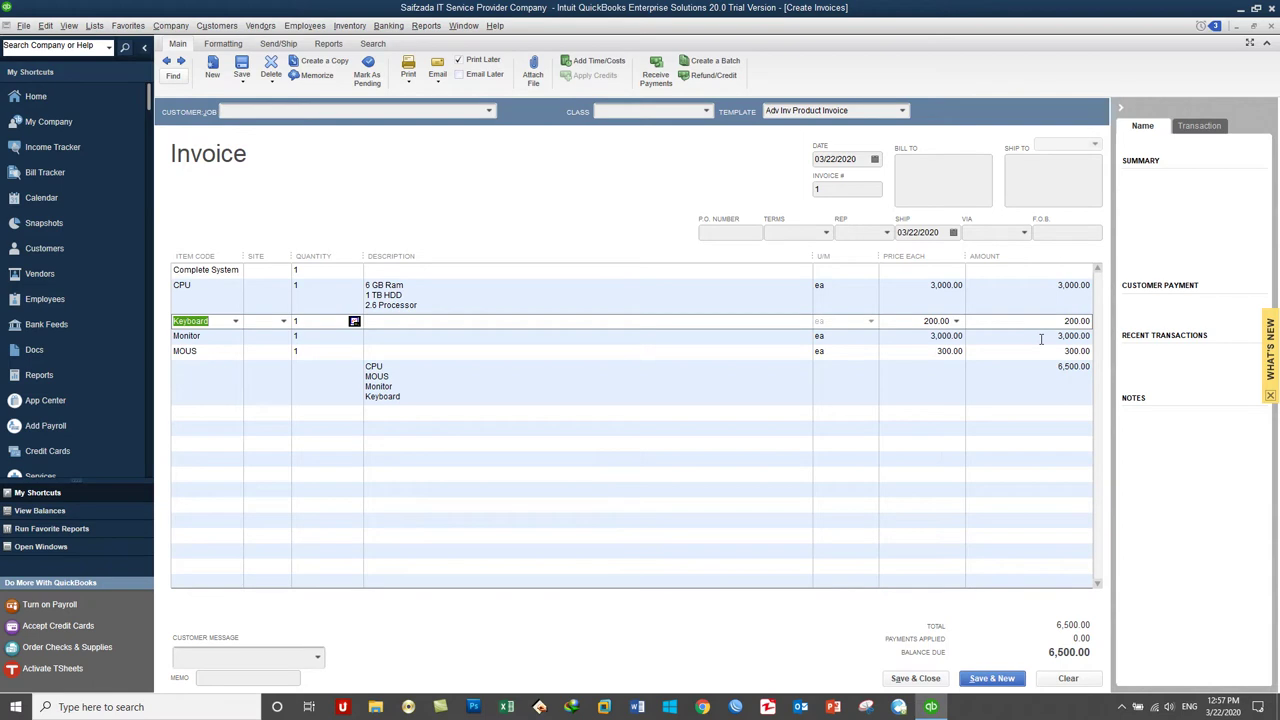
click(1042, 339)
text(2000)
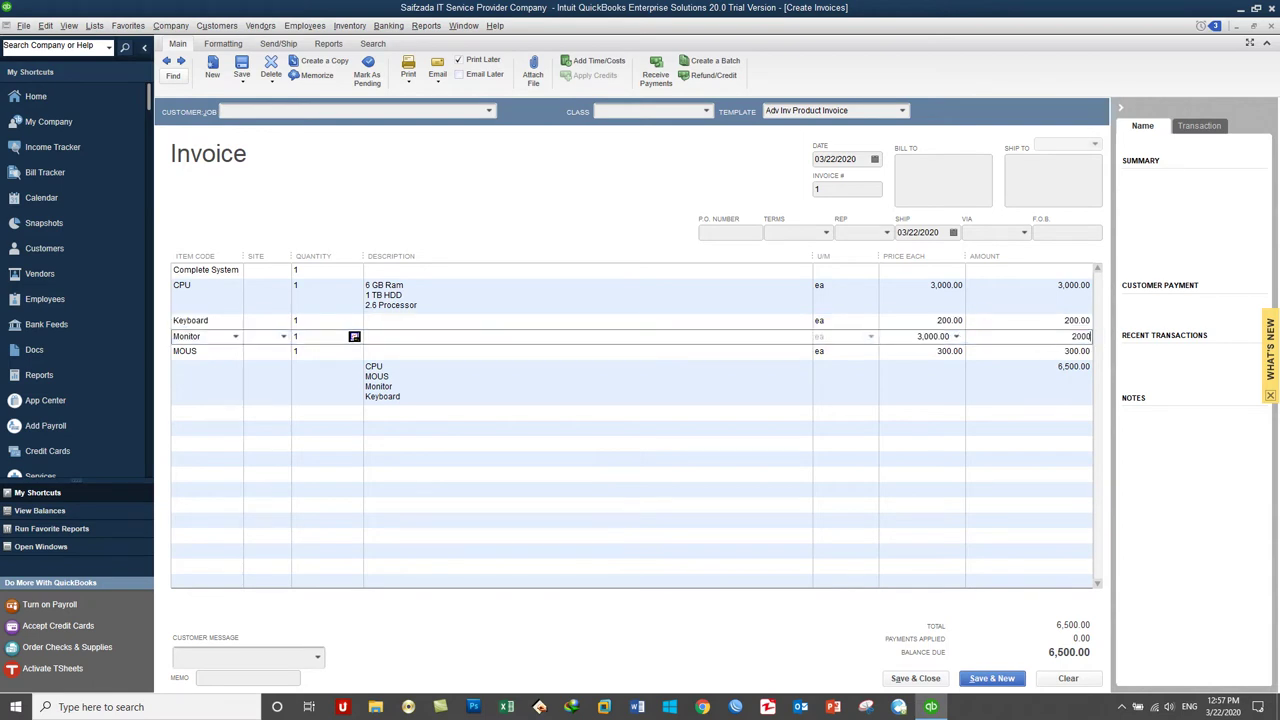
key(Tab)
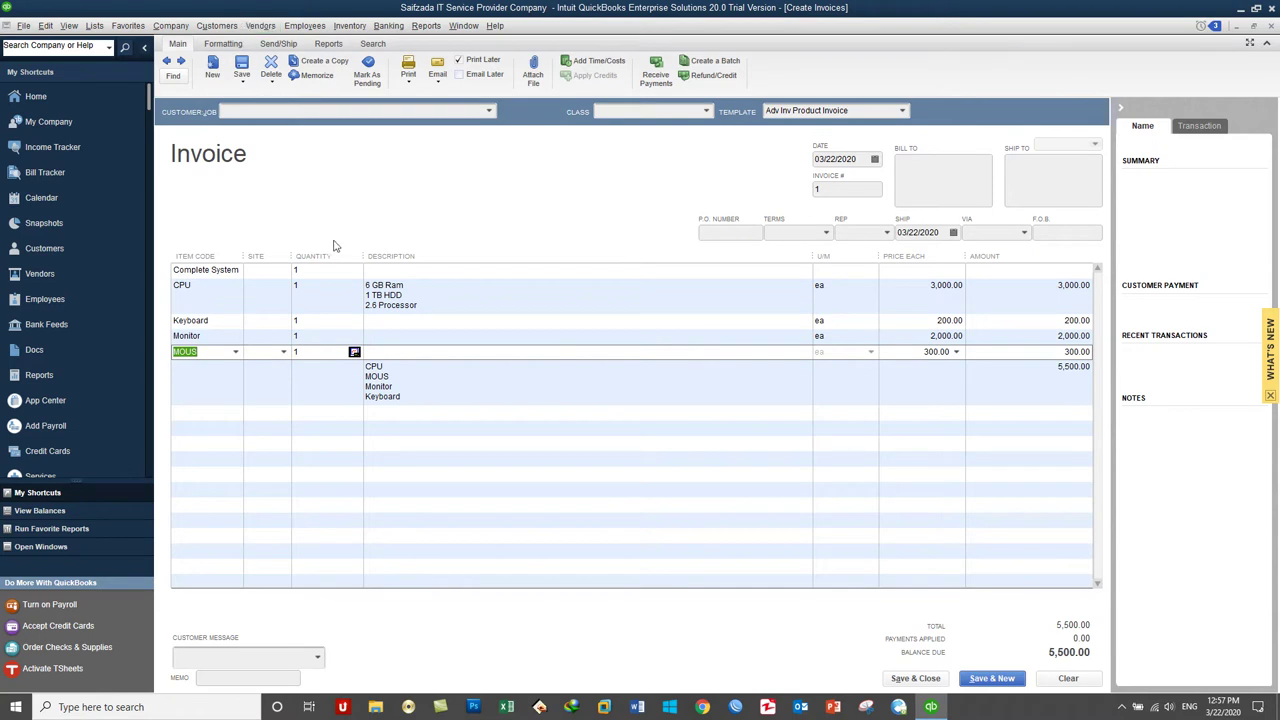
Increase the Complete System group's quantity to 10 with the reduced component prices.
click(309, 270)
text(0)
key(Tab)
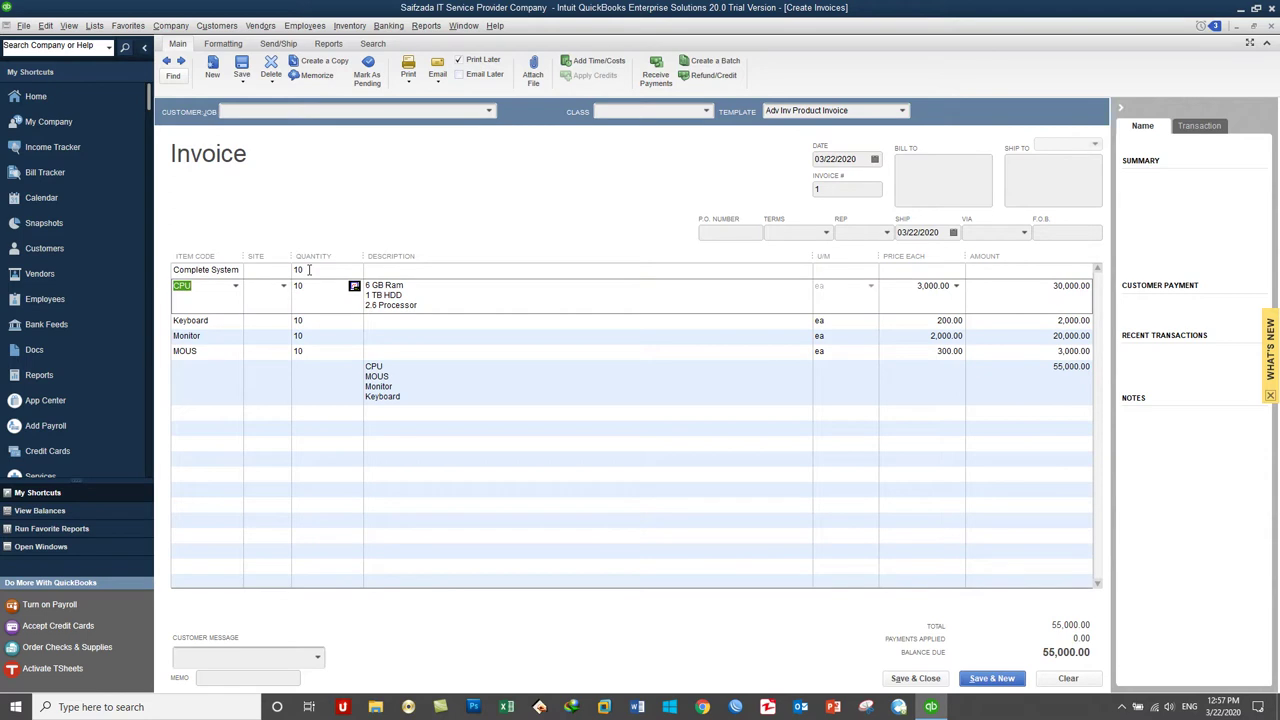
Close the invoice without recording it and start a new item of type Discount in the item list.
click(1270, 26)
click(638, 215)
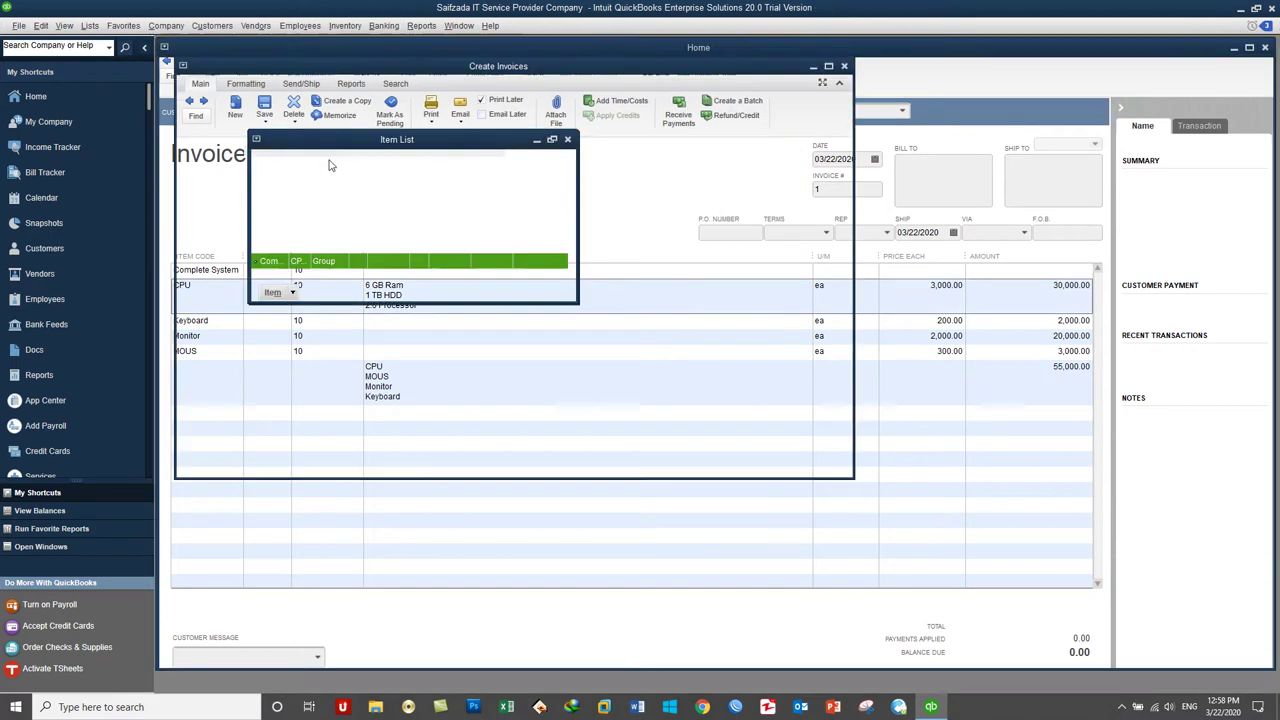
right_click(462, 352)
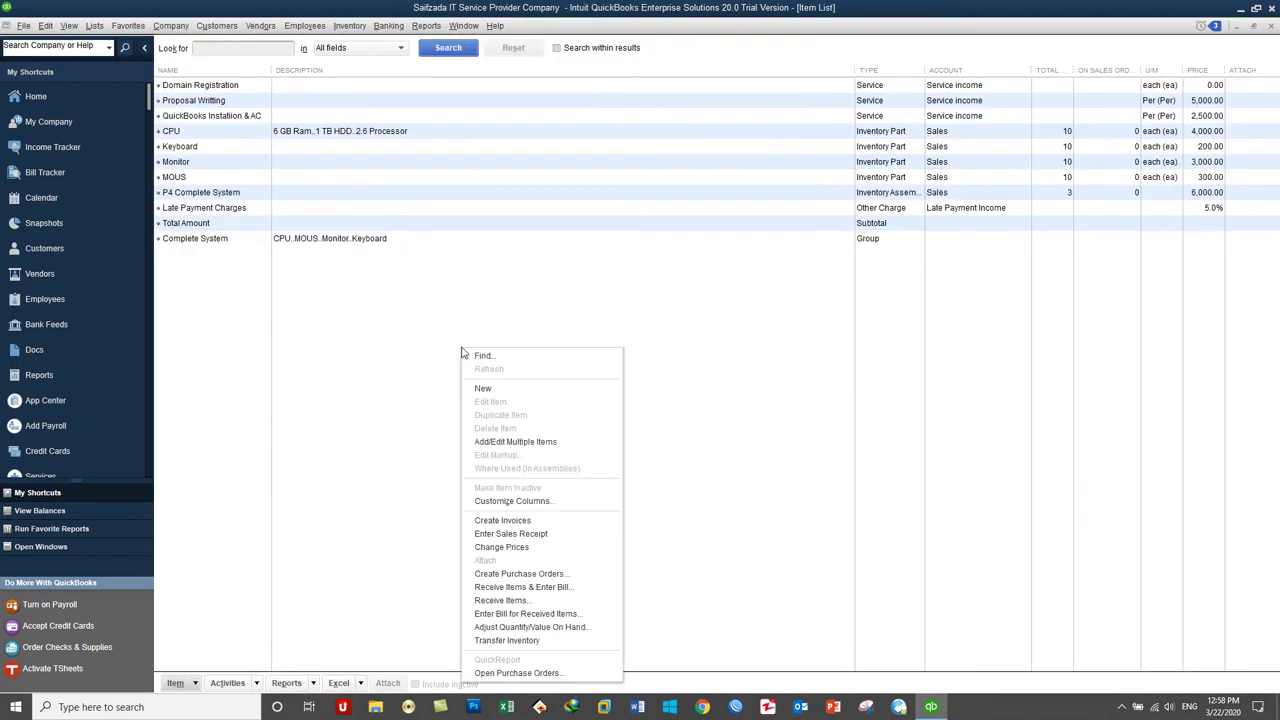
click(480, 388)
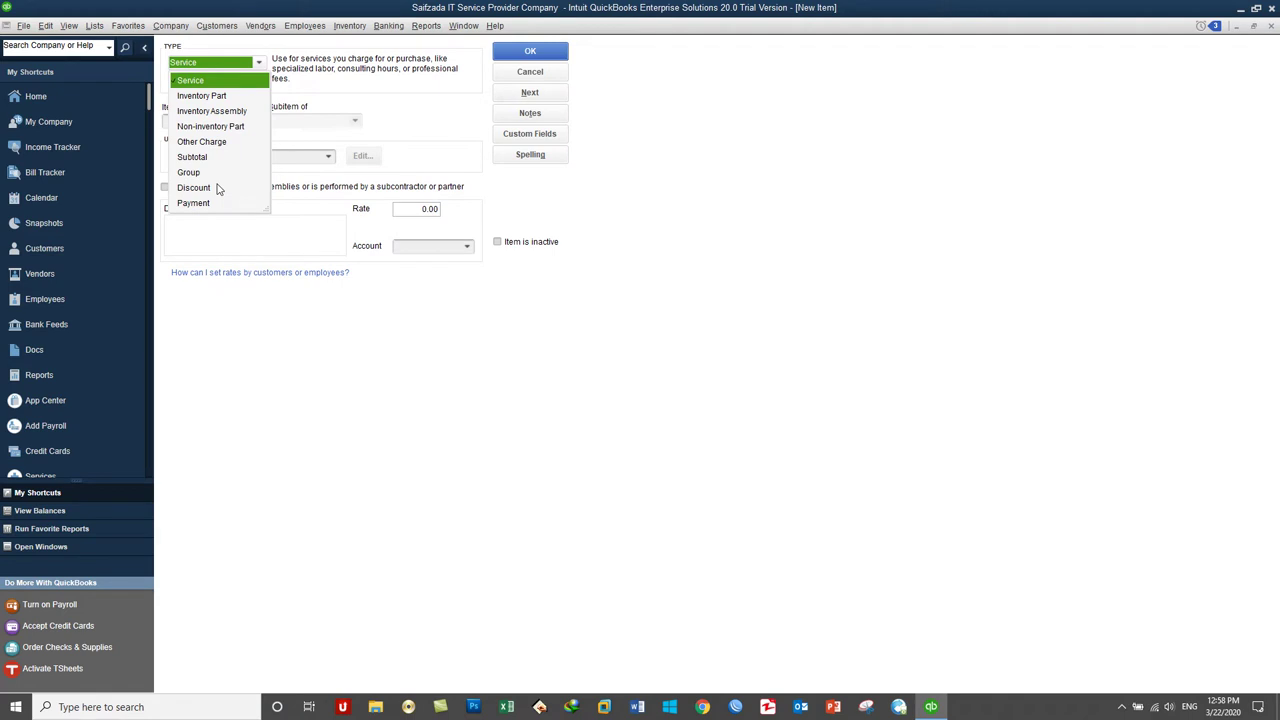
click(194, 188)
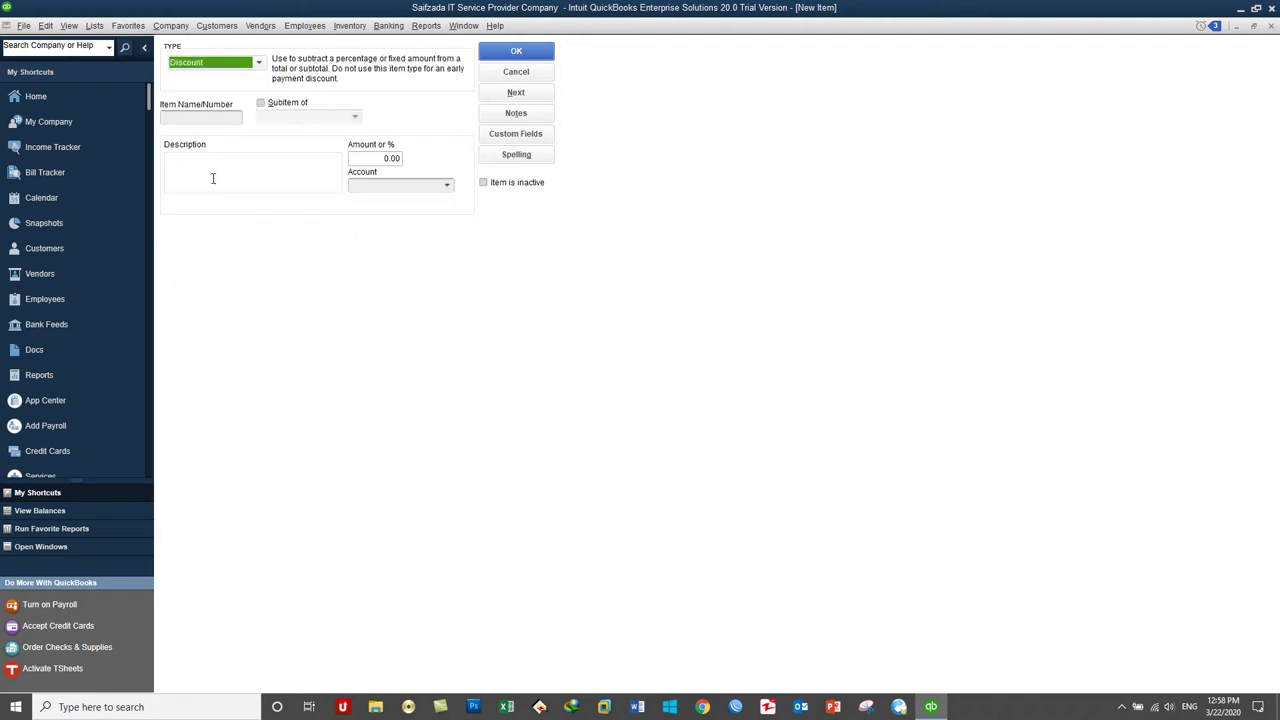
Name the discount item "5% Discount" and set its amount to 5%.
click(192, 116)
text(5% Discount)
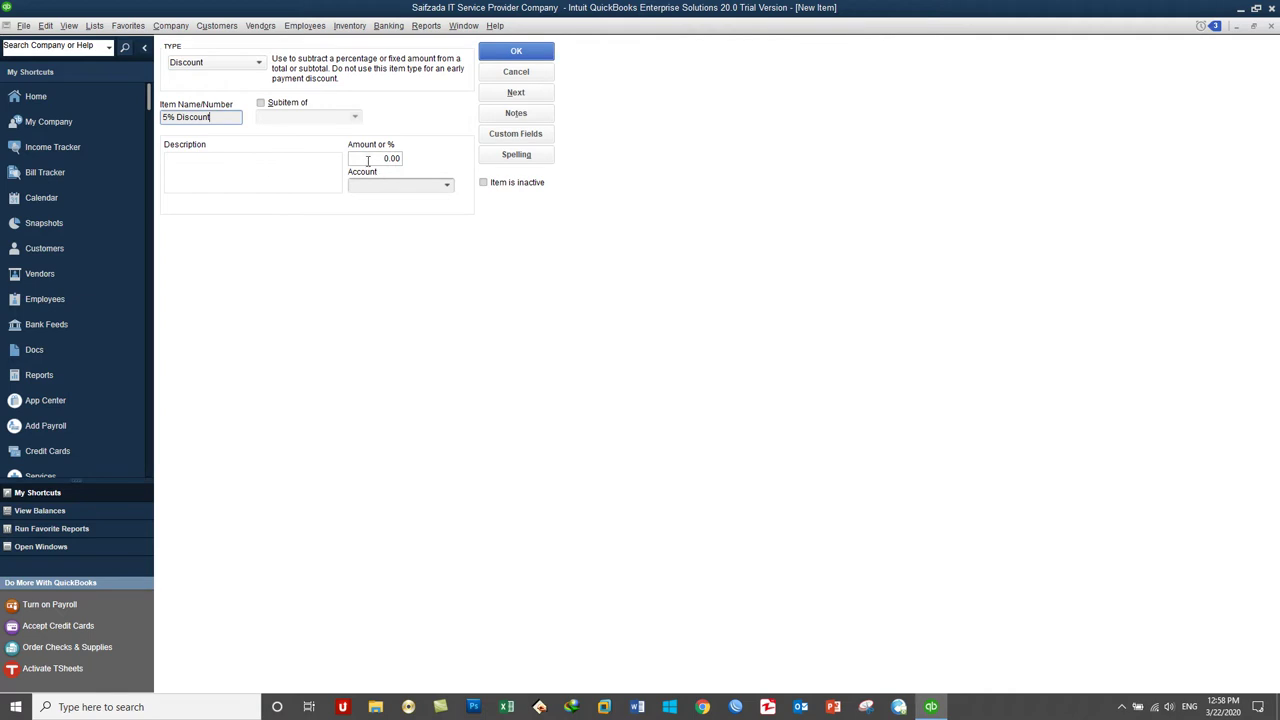
click(372, 157)
text(5%)
key(Tab)
click(447, 184)
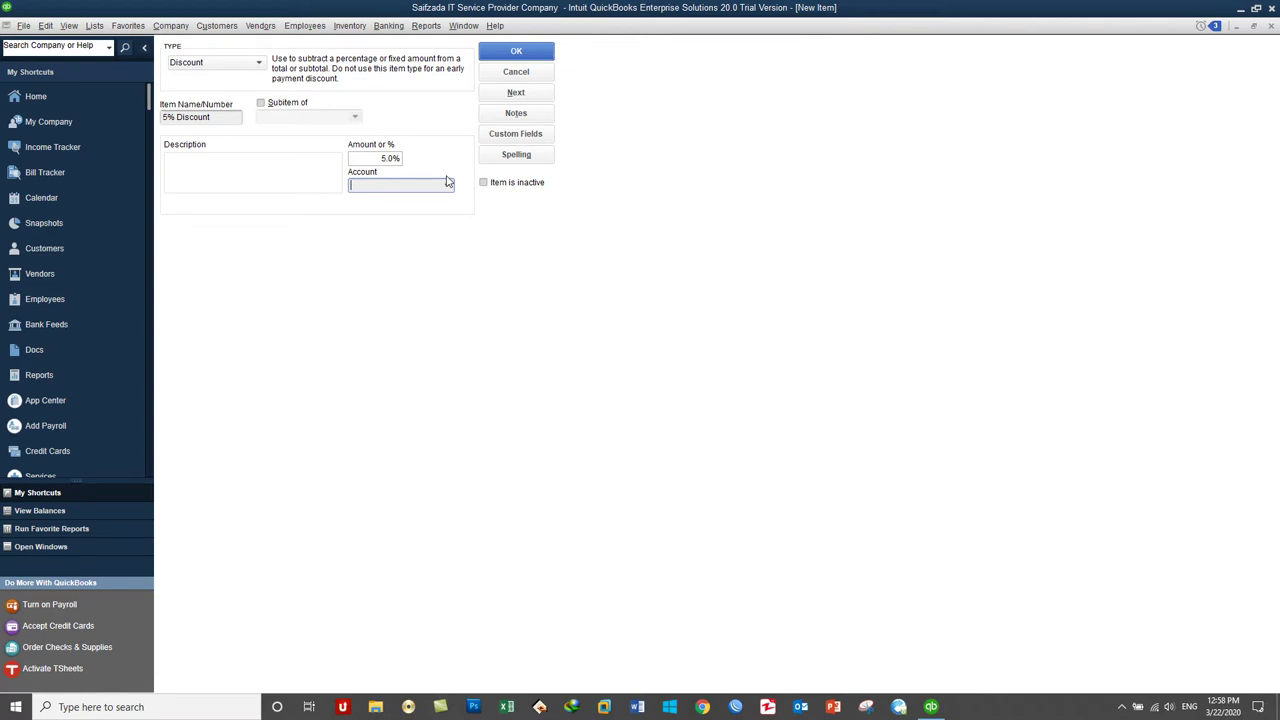
click(94, 26)
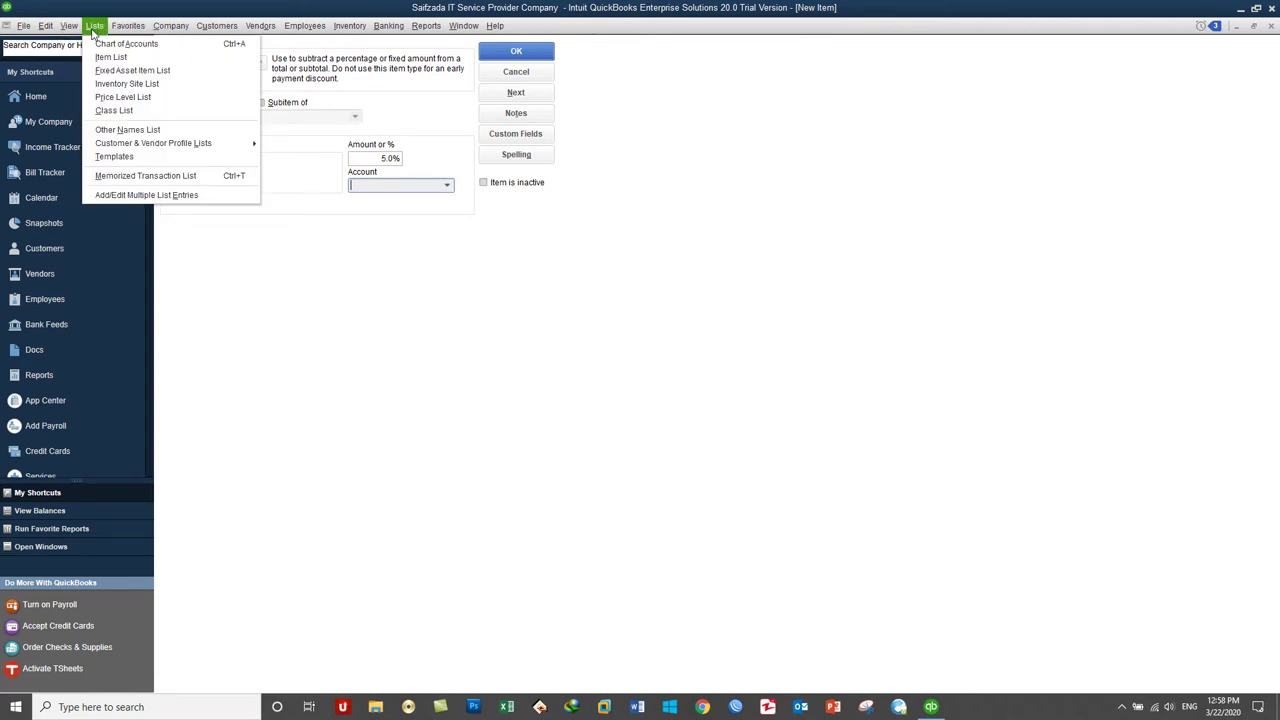
click(98, 44)
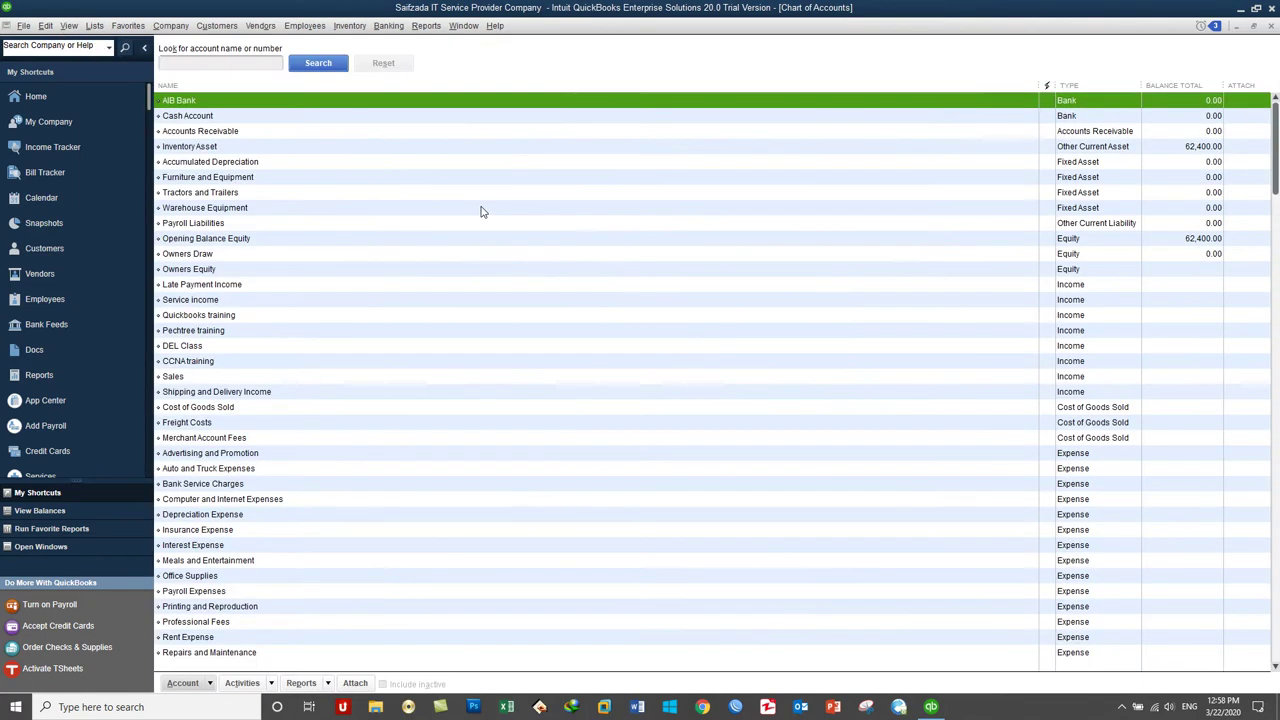
key(ctrl+n)
click(209, 101)
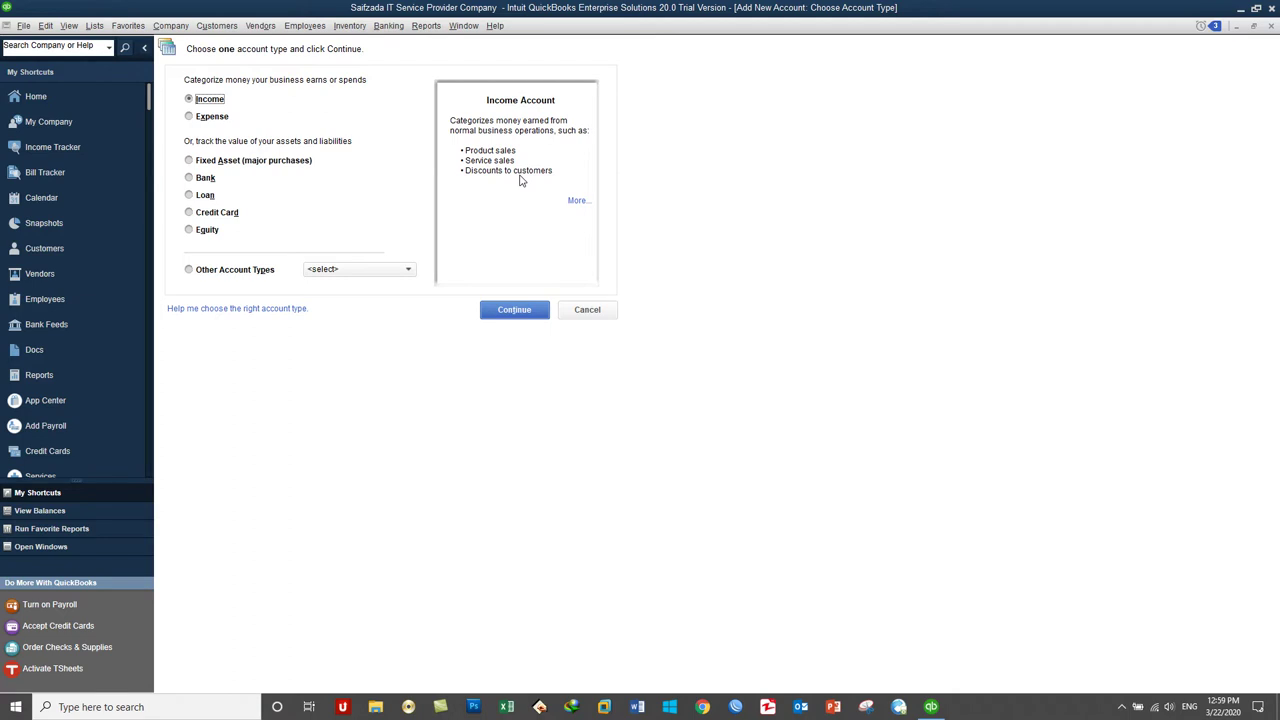
click(600, 310)
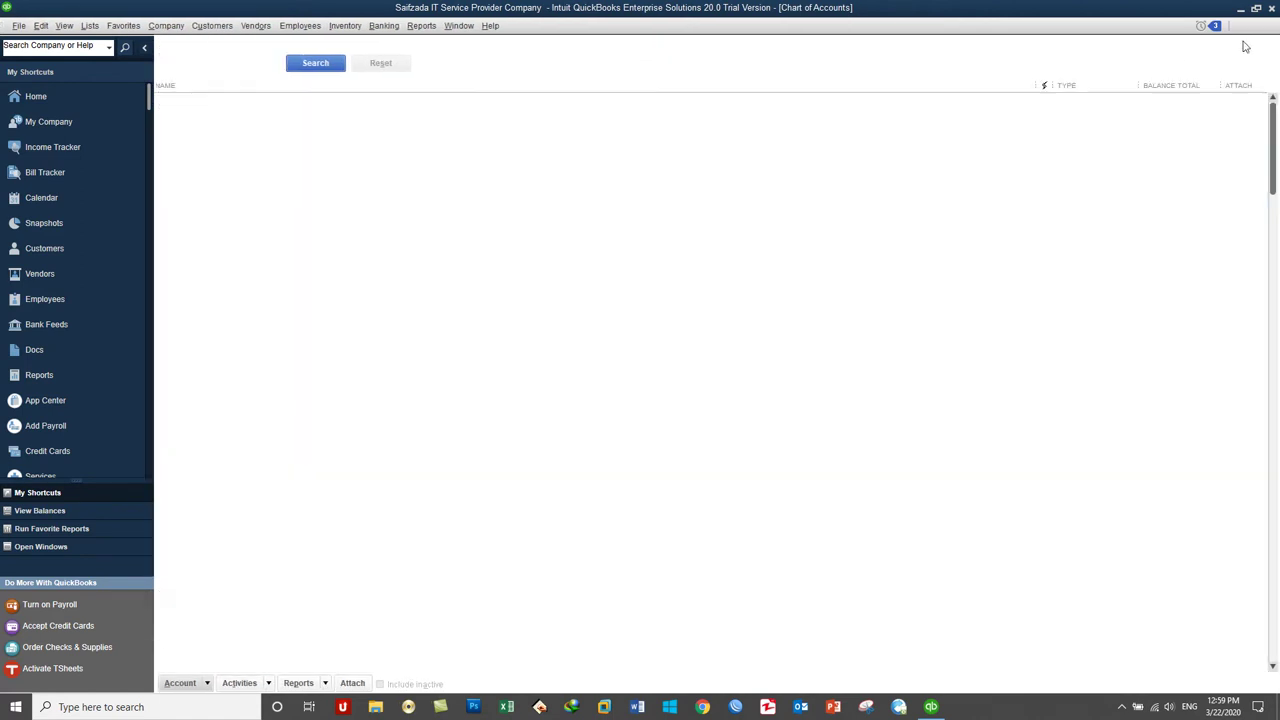
click(1270, 26)
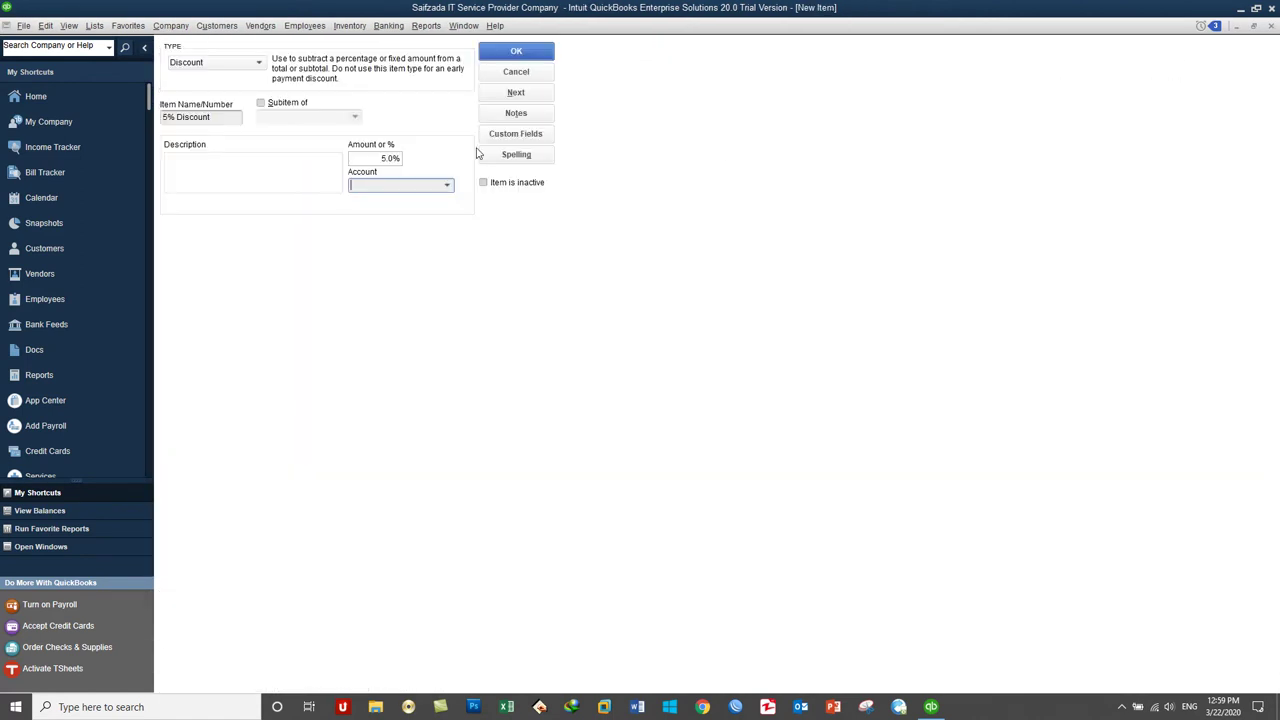
Create an income account named "Discount Allowed" for the discount item and save the item.
click(446, 185)
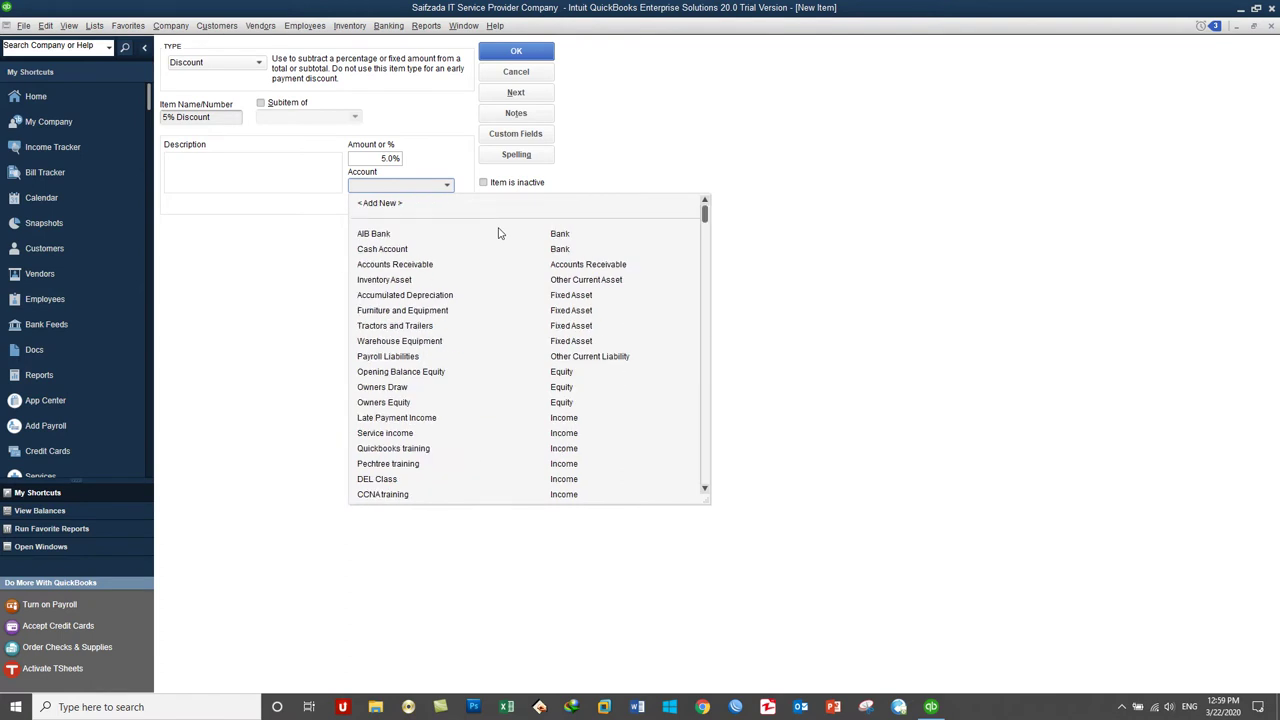
click(389, 203)
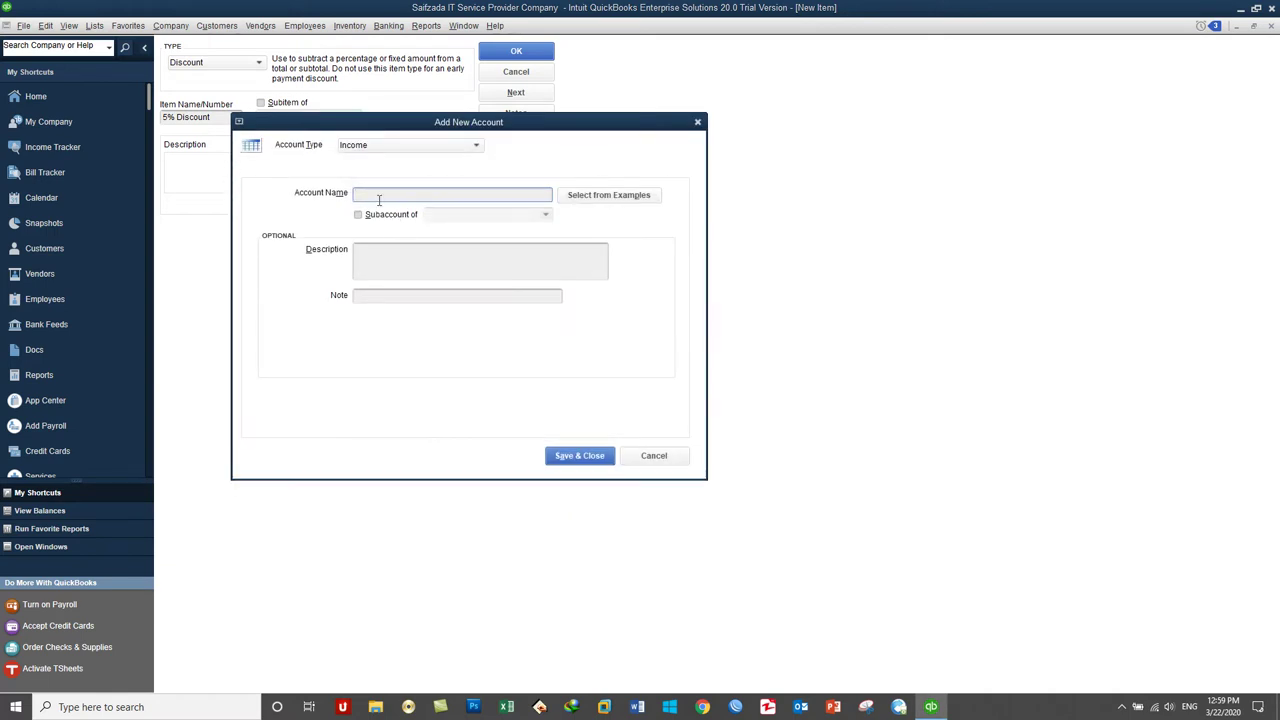
text(Discount Allowed)
click(572, 455)
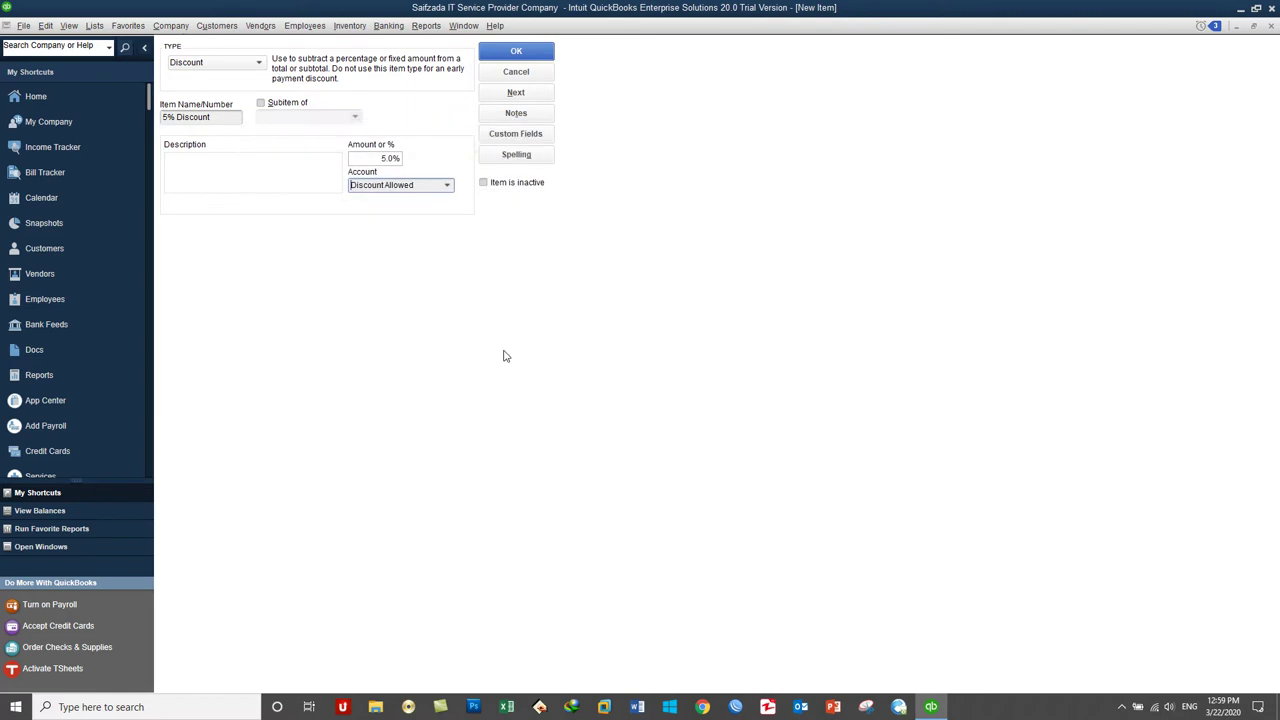
click(507, 54)
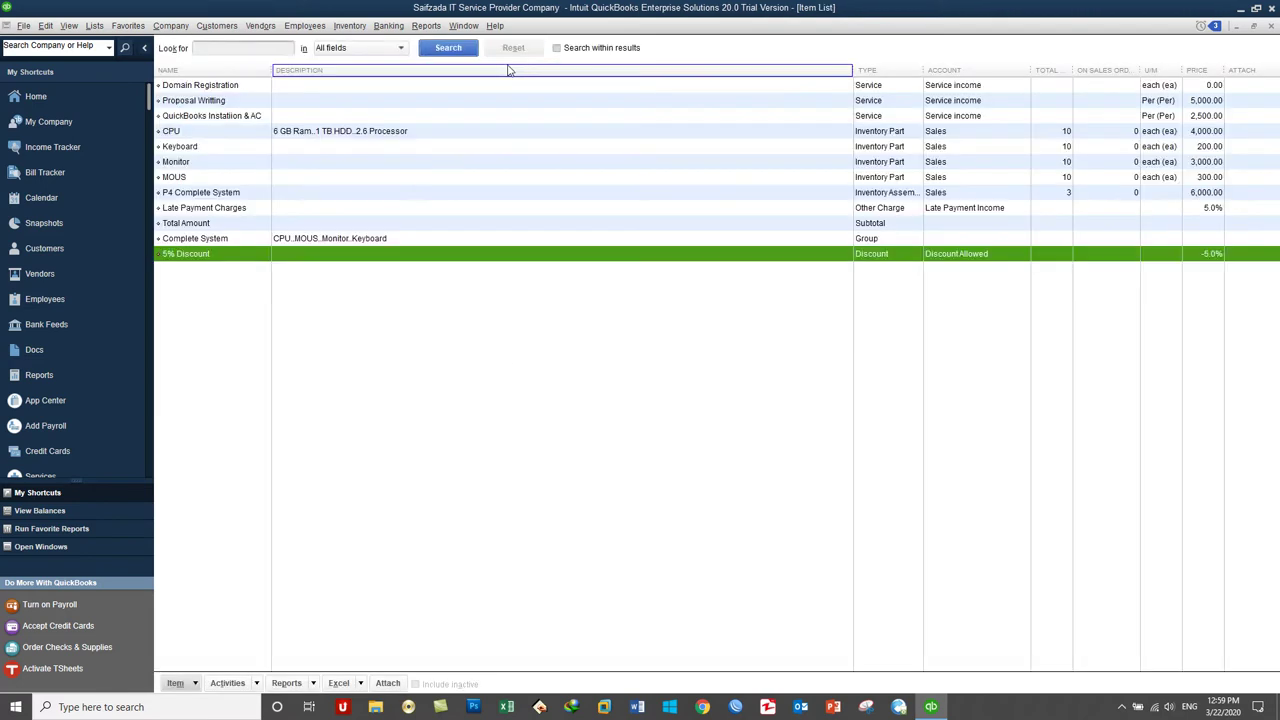
Create a new invoice with the Proposal Writting item at a quantity of 10.
click(222, 25)
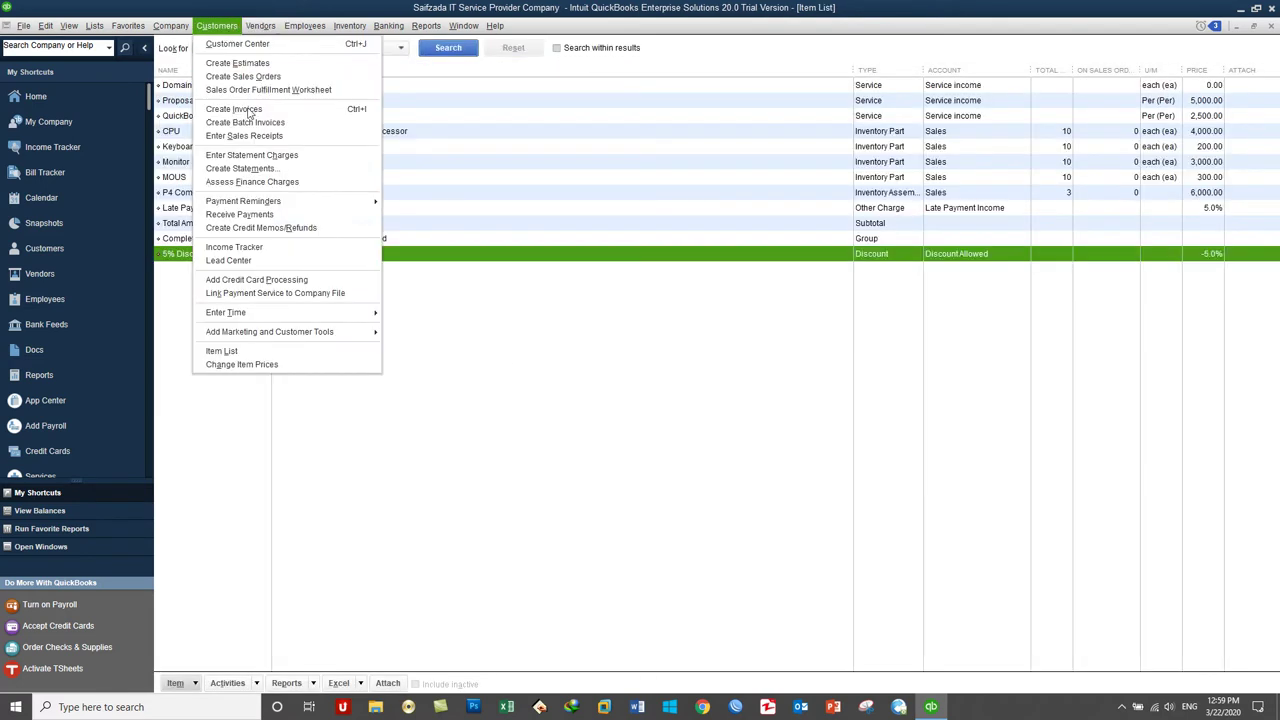
click(236, 108)
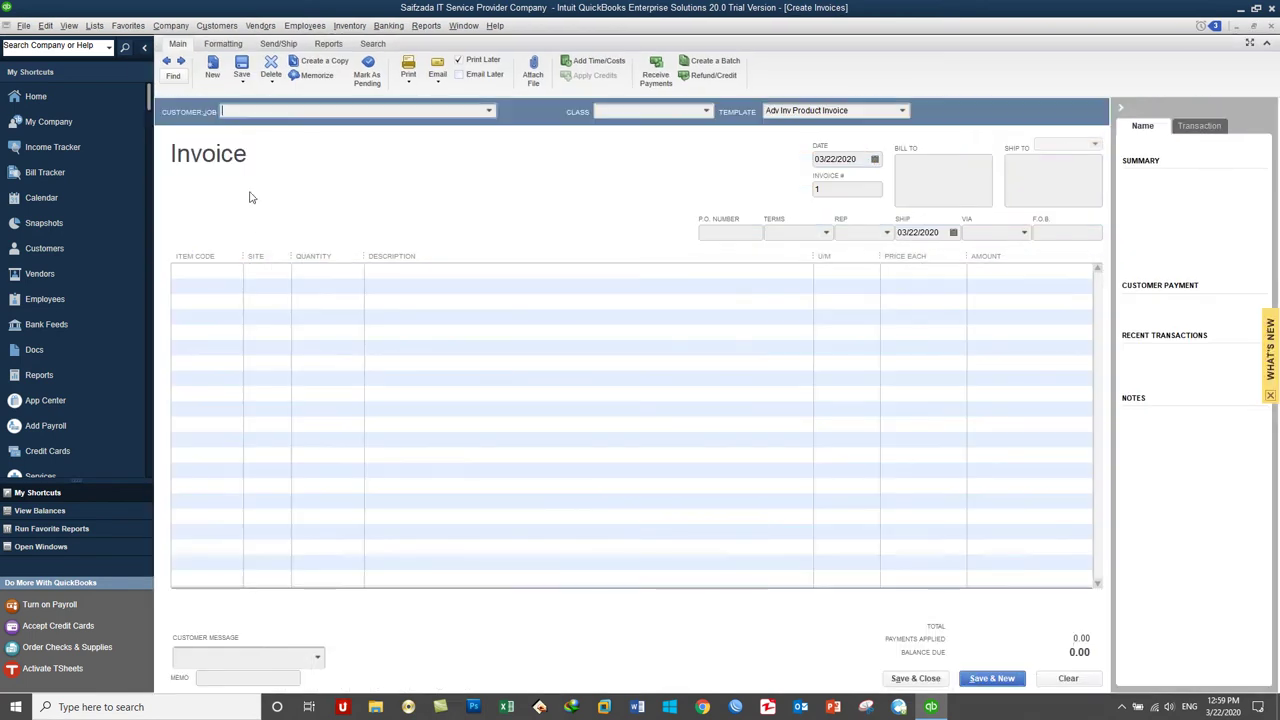
click(222, 269)
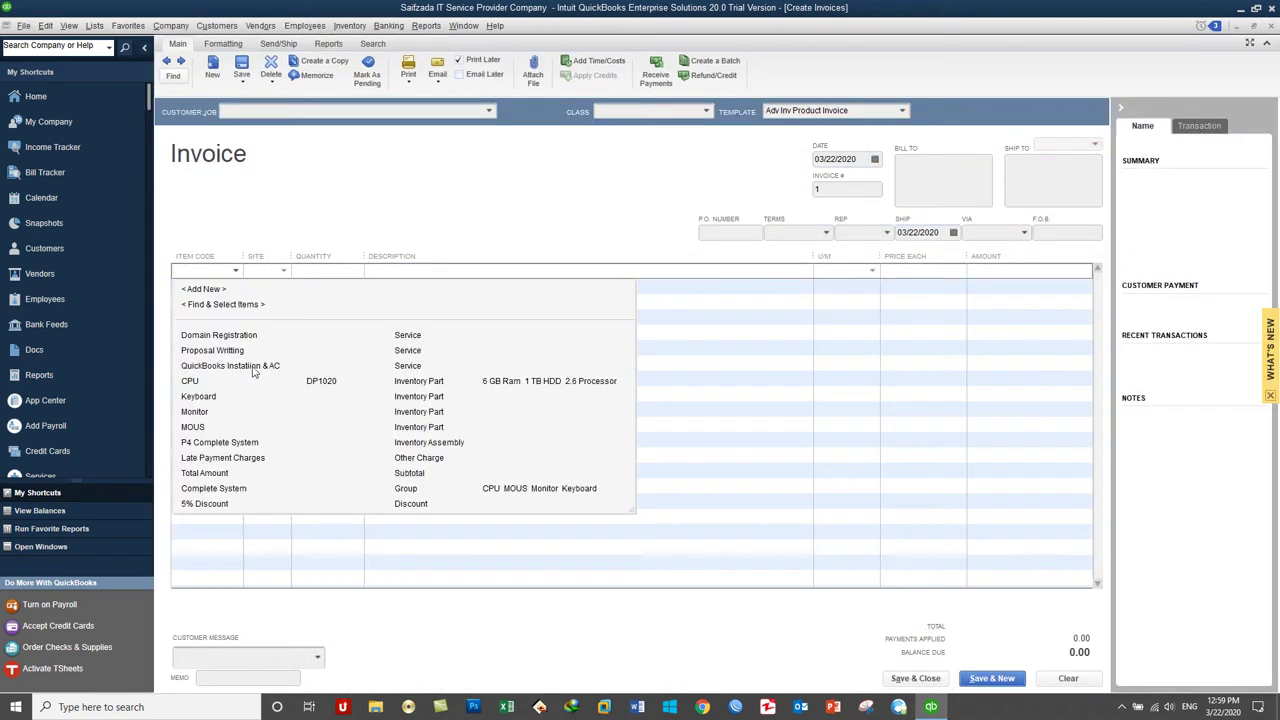
click(222, 350)
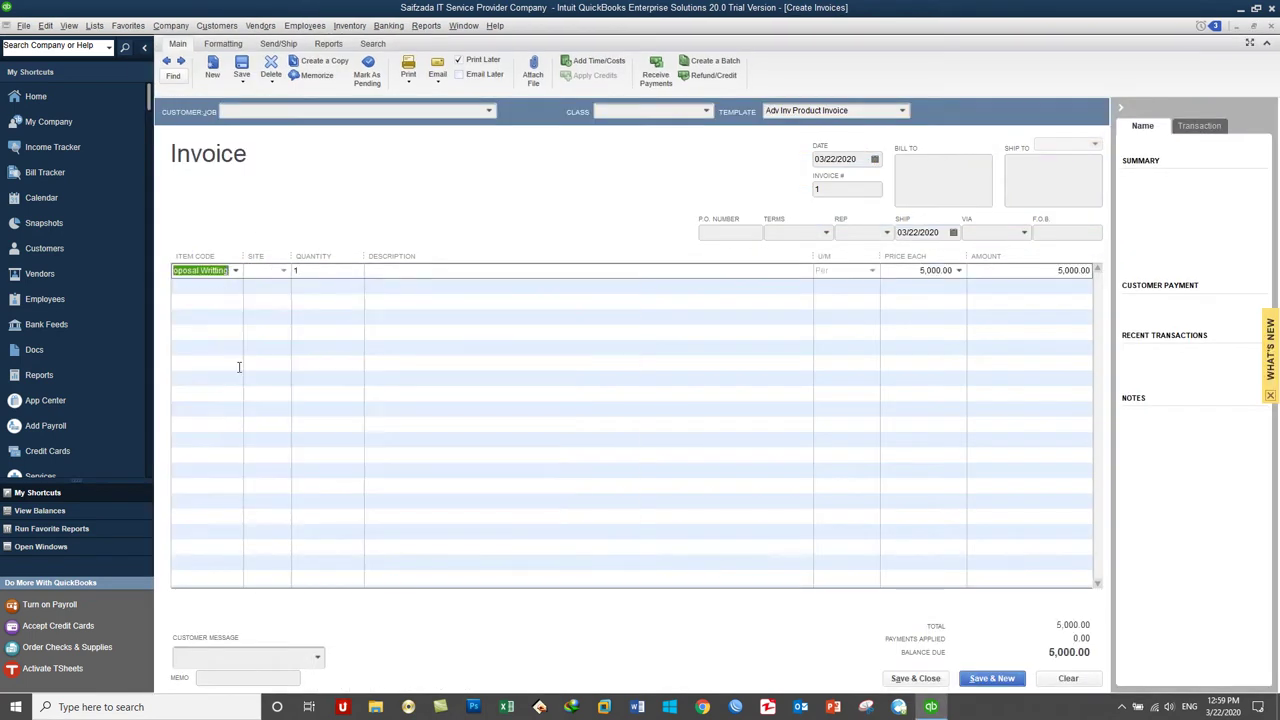
click(308, 270)
text(0)
key(Tab)
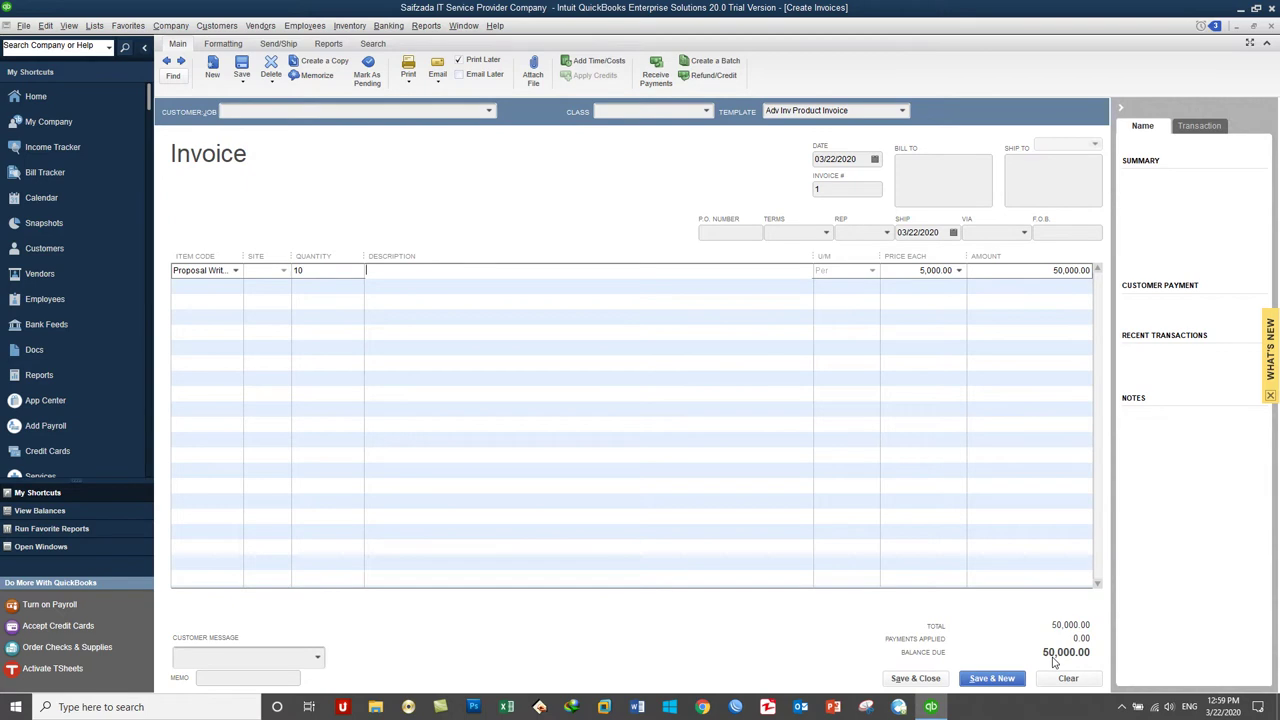
Apply the 5% Discount item on the invoice's second line, then close the invoice without recording it.
click(230, 287)
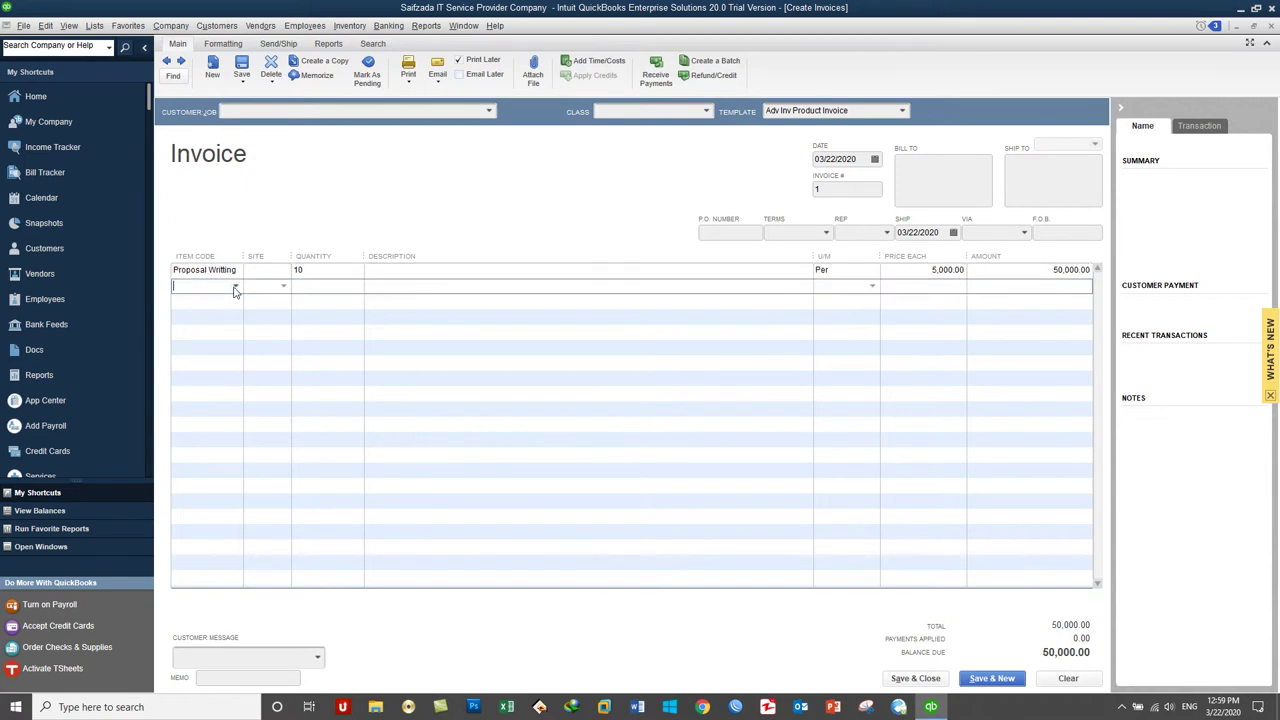
click(236, 287)
click(212, 520)
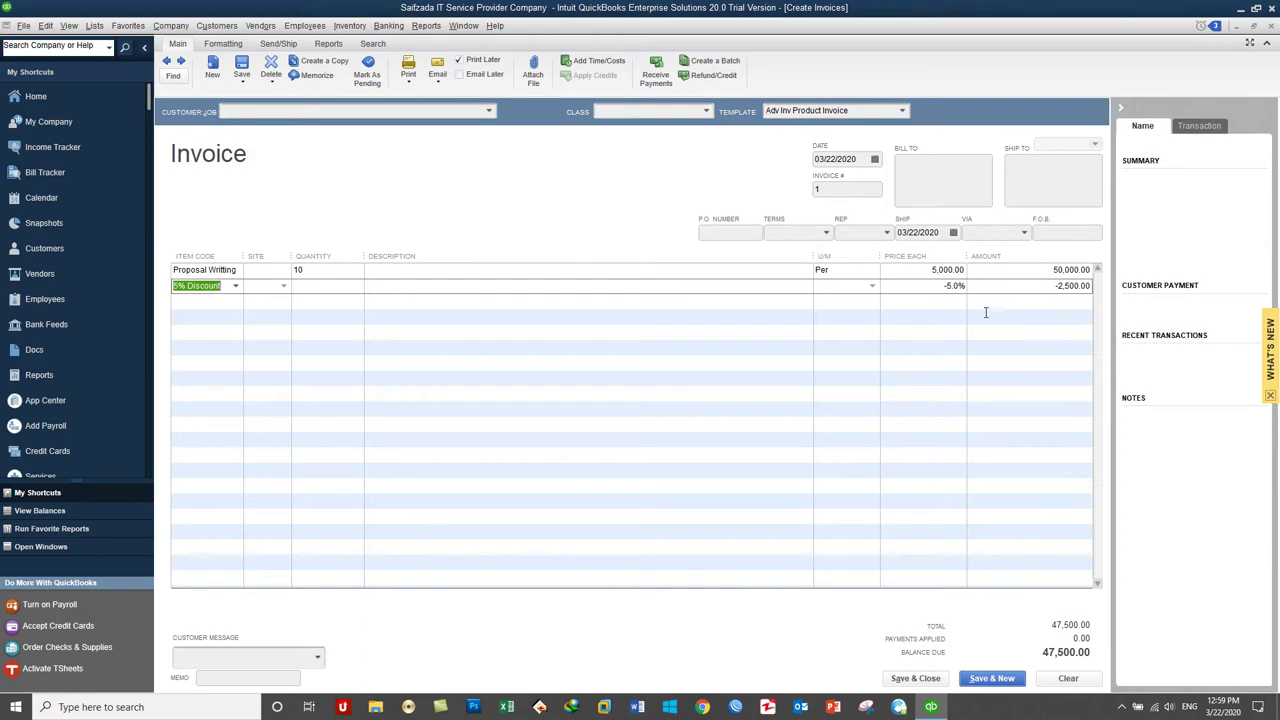
click(1272, 27)
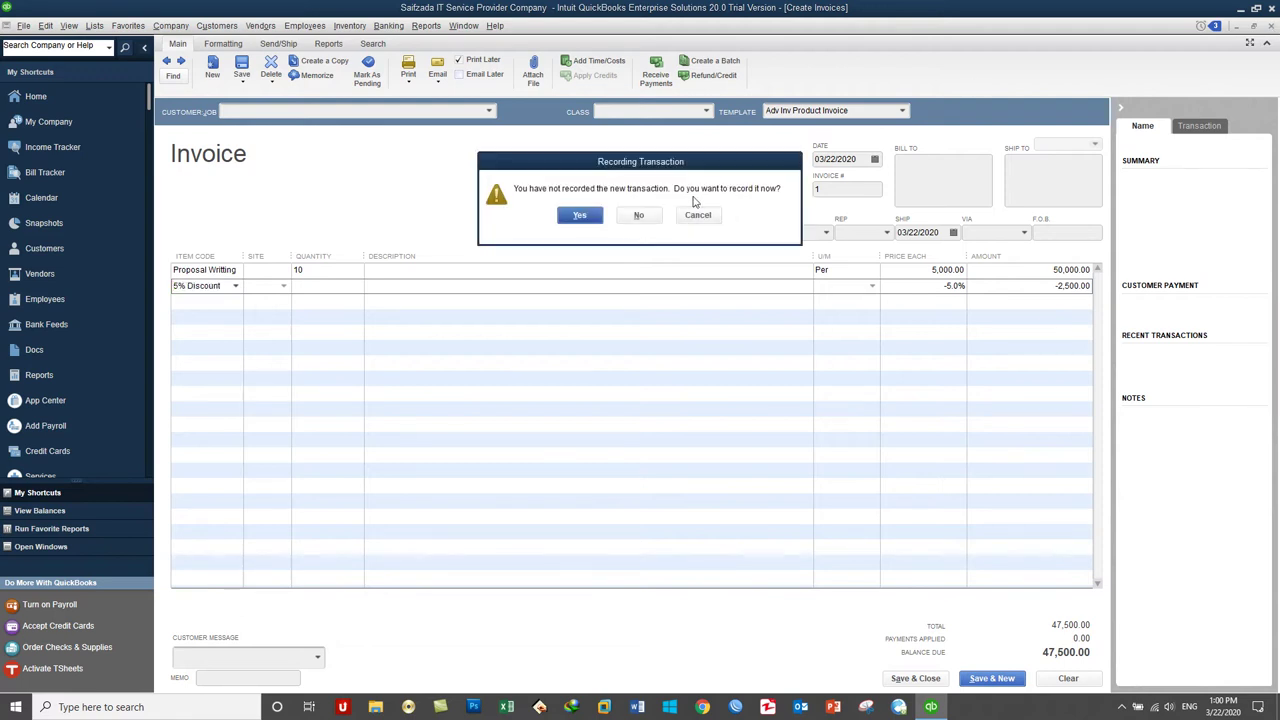
click(655, 214)
Start a new item of type Payment in the item list.
right_click(500, 341)
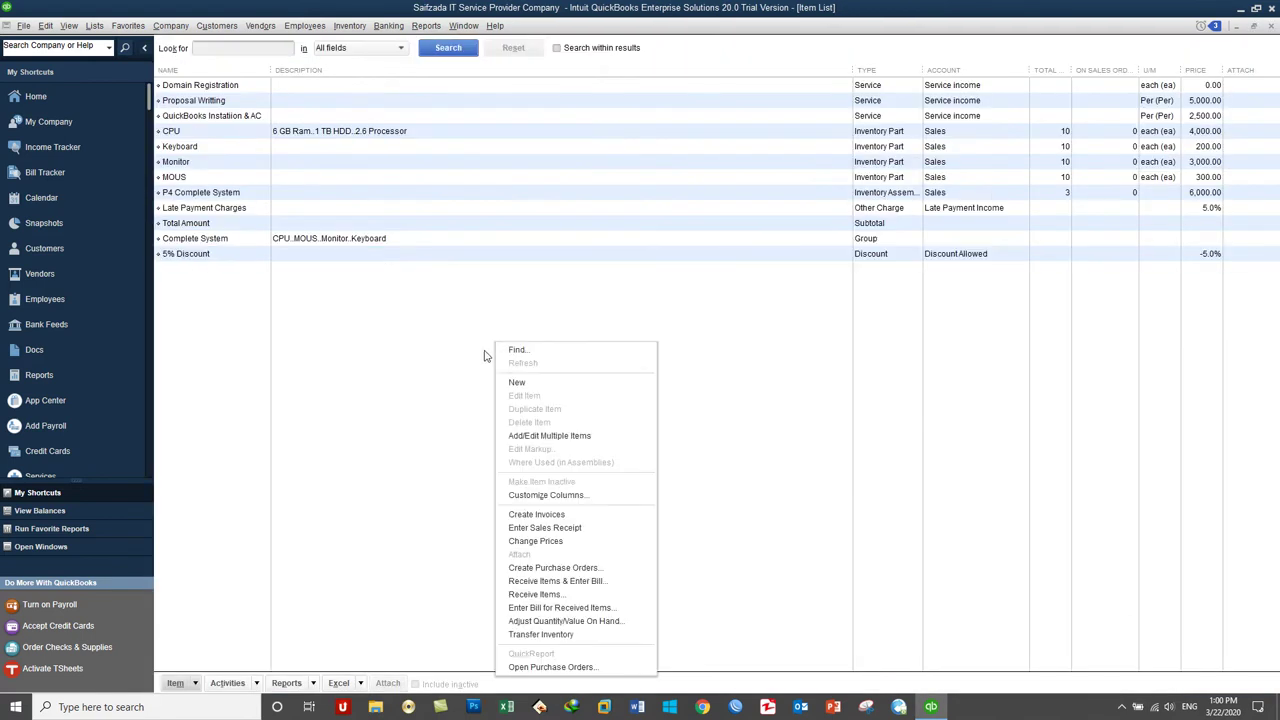
click(511, 385)
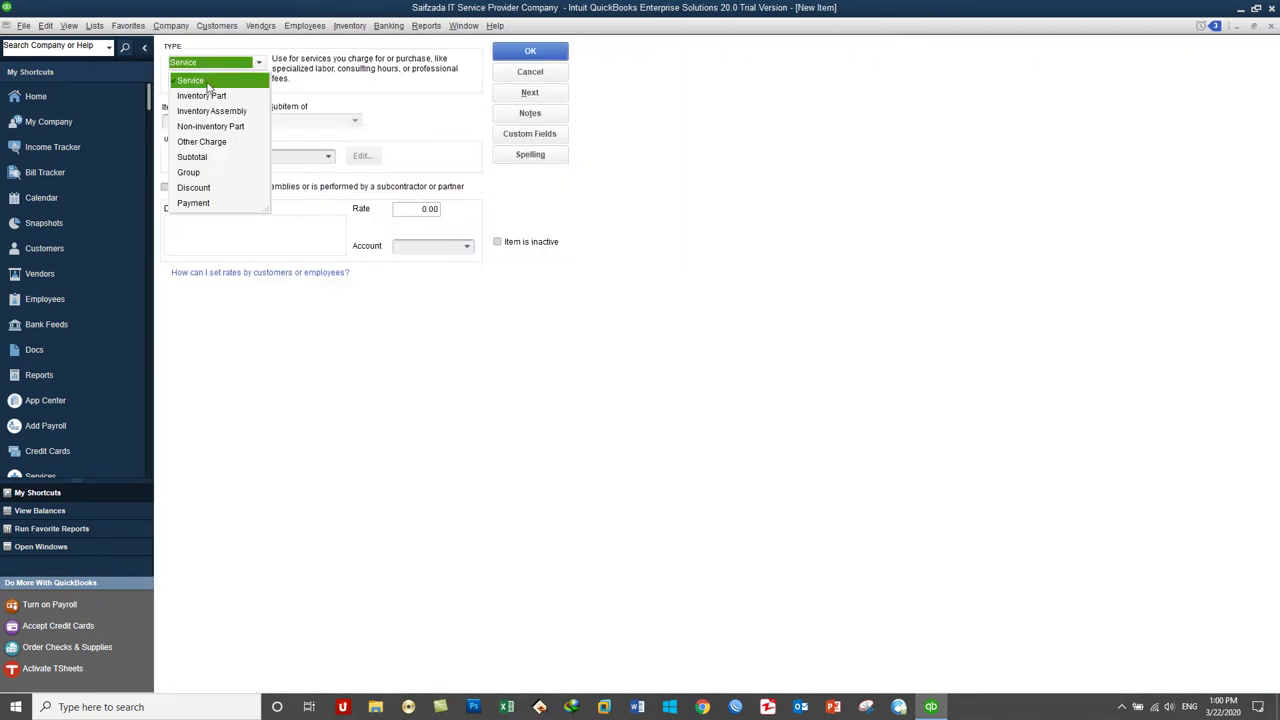
click(212, 206)
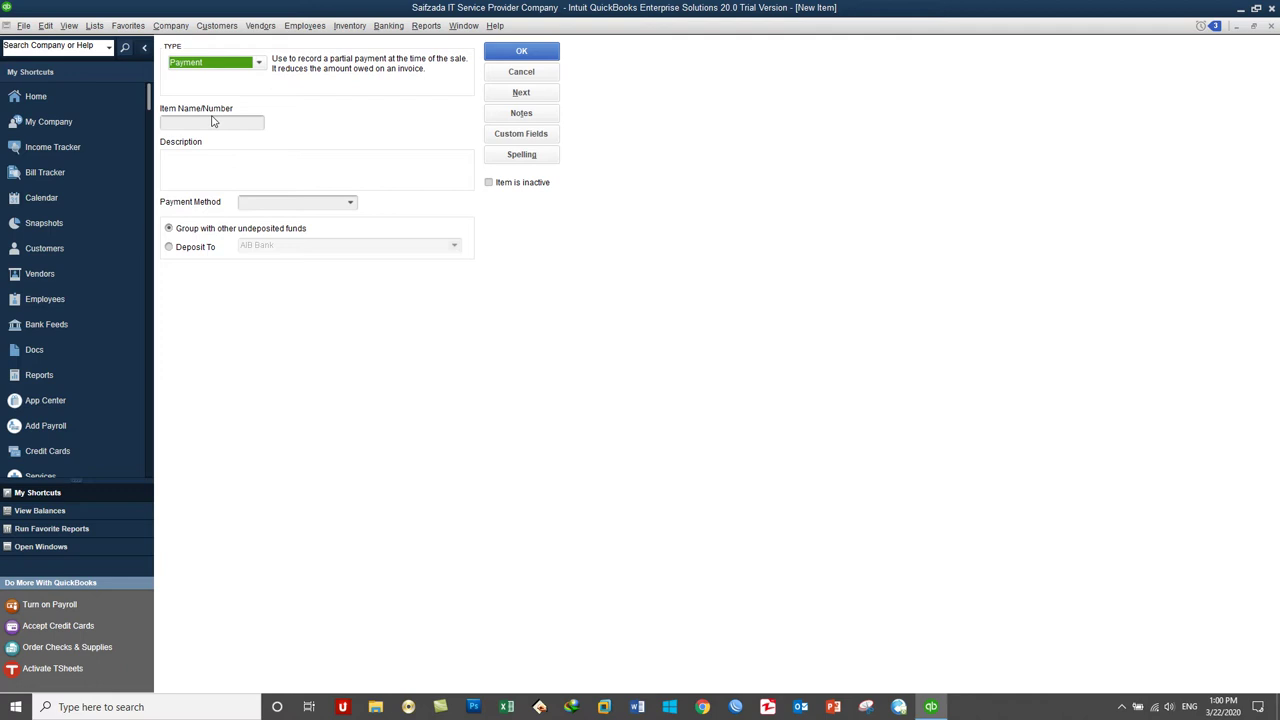
click(212, 64)
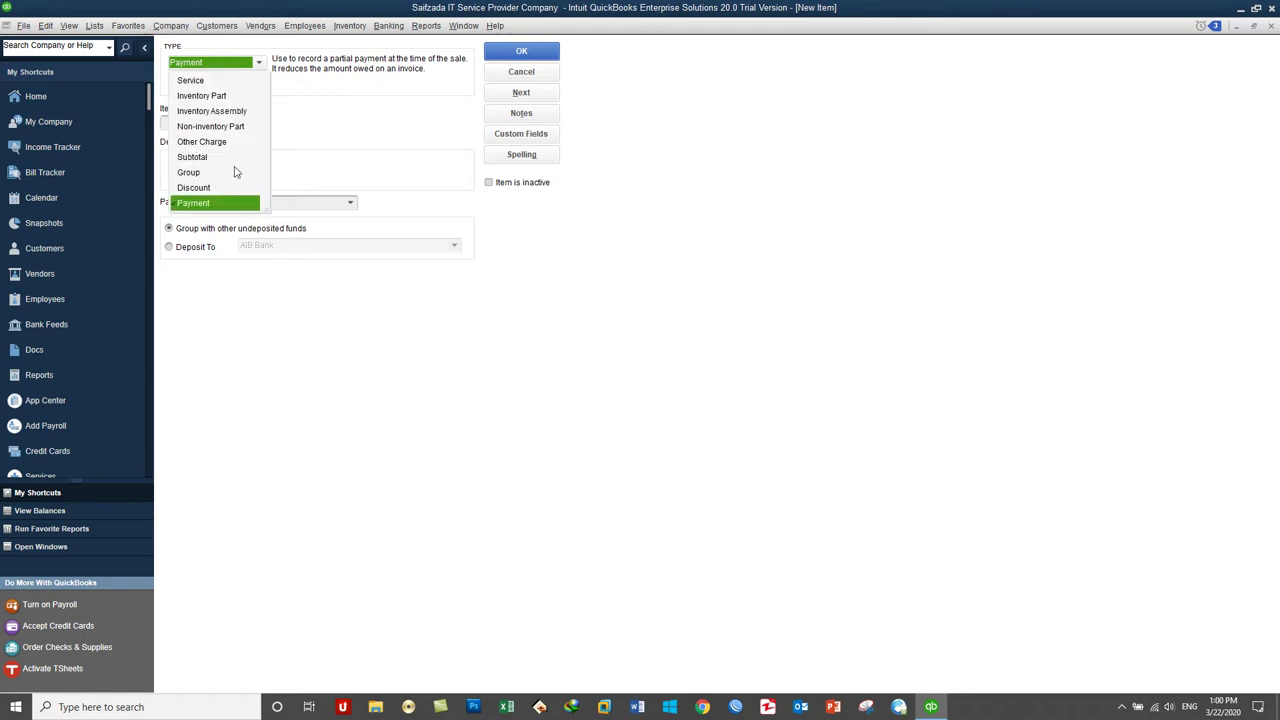
click(343, 137)
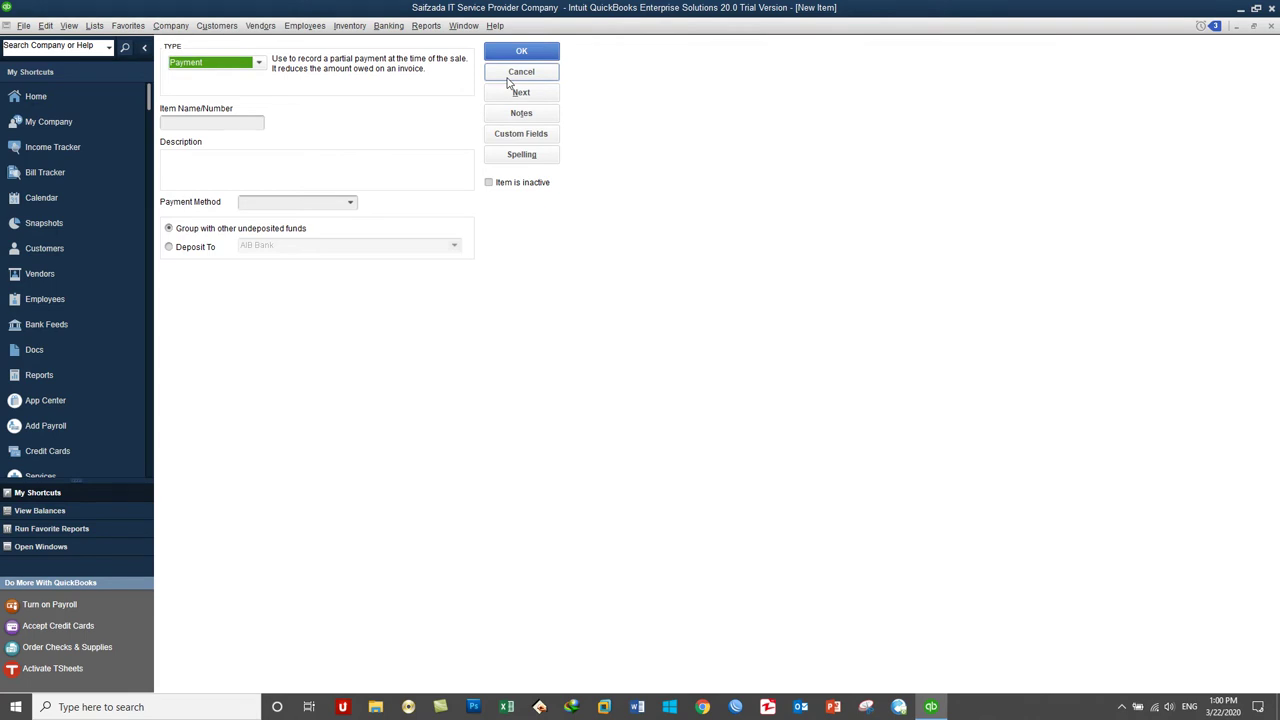
Name the payment item "Cash Payment" and set its payment method to Cash.
click(352, 204)
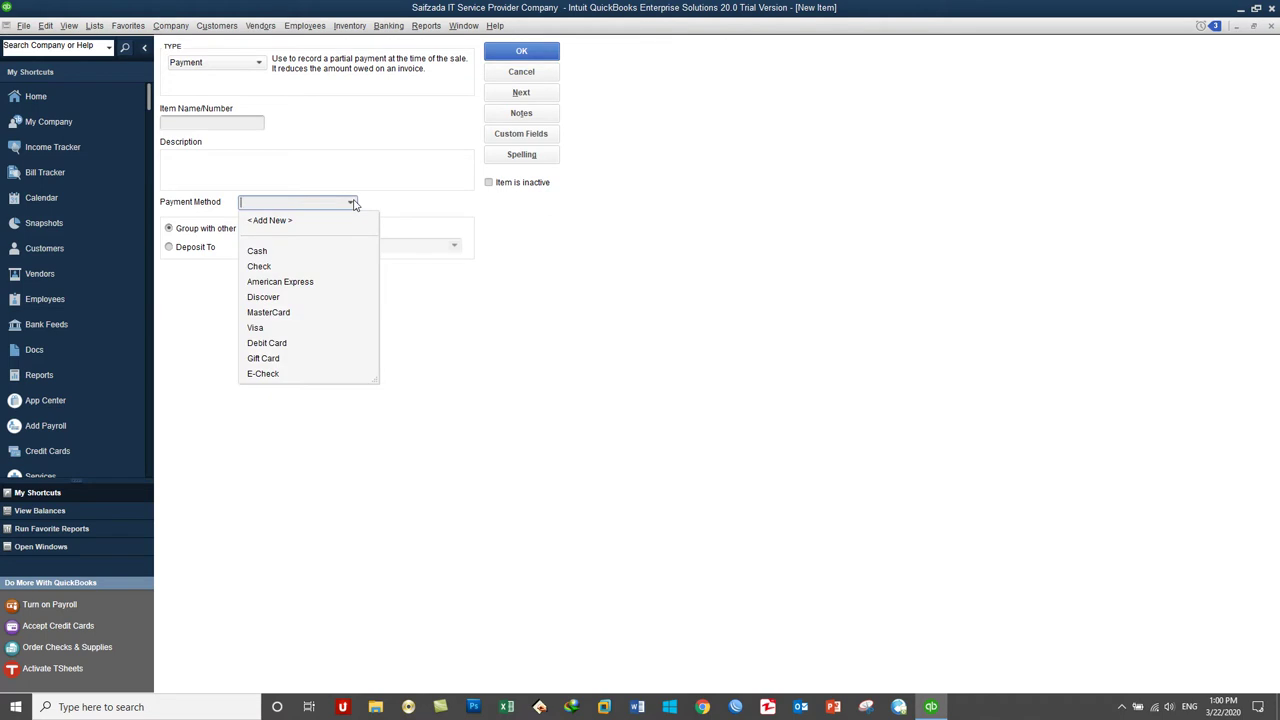
click(202, 125)
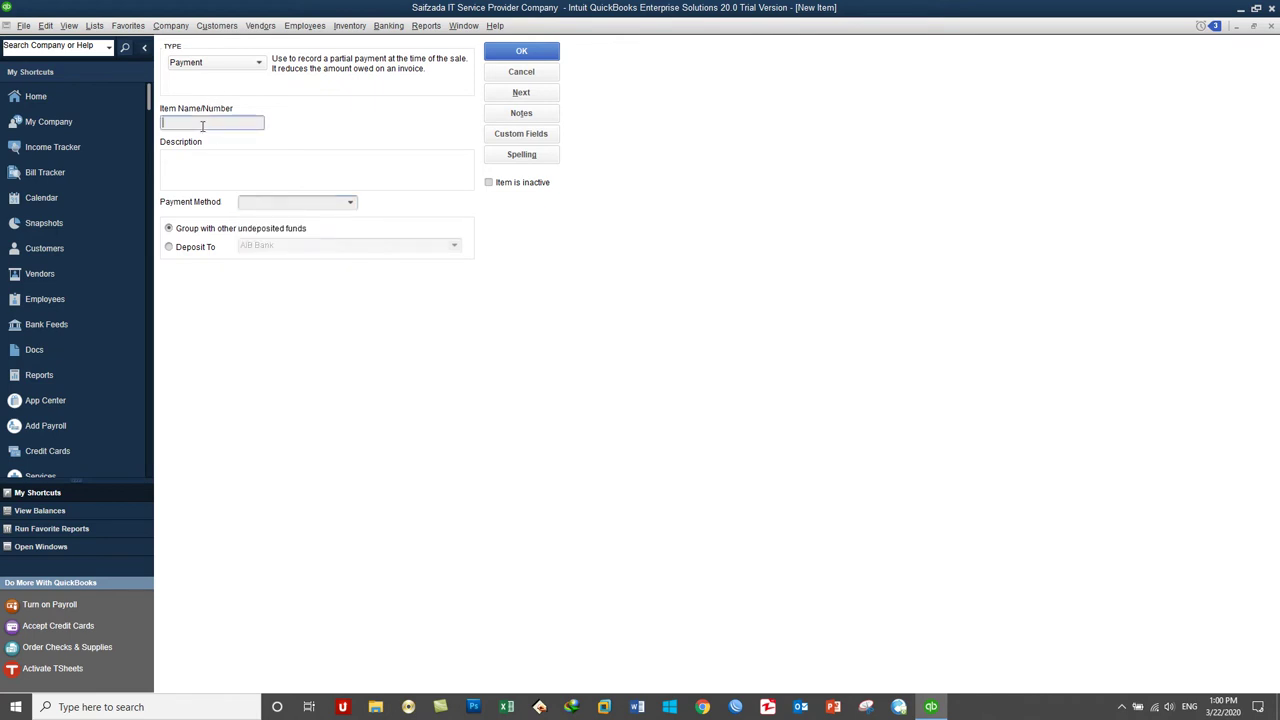
text(Cash Payment)
click(350, 205)
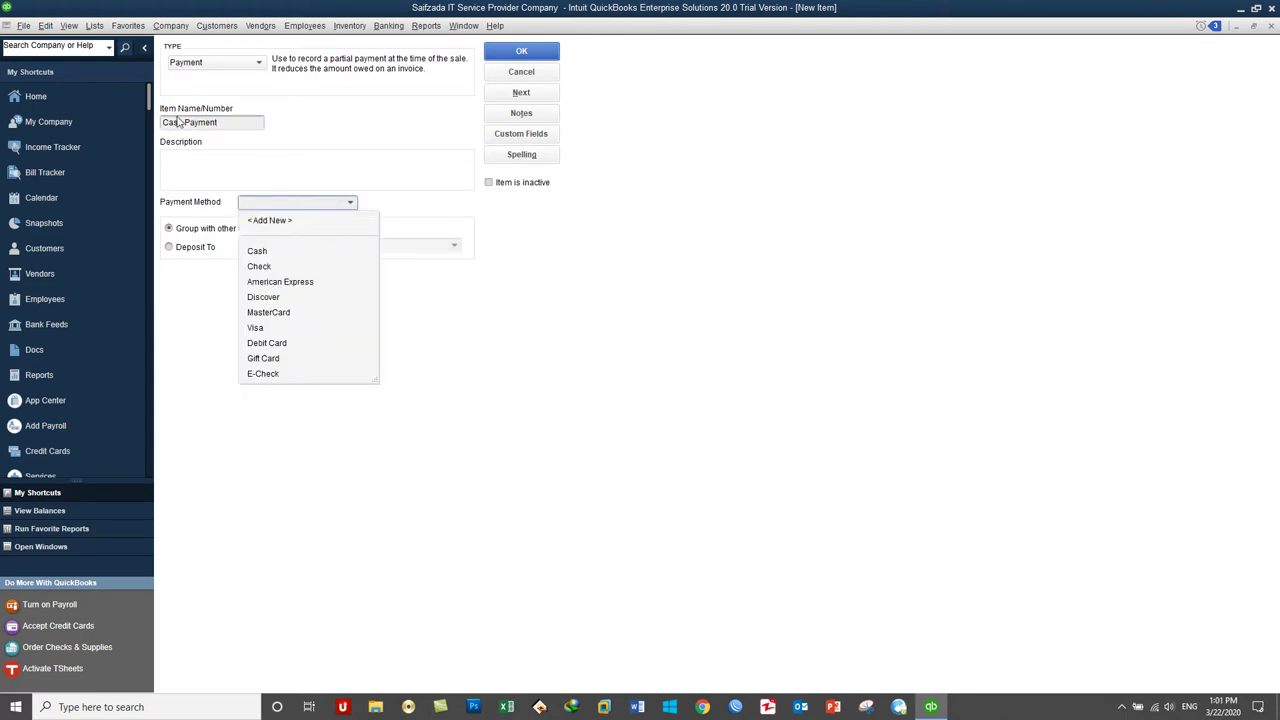
click(270, 254)
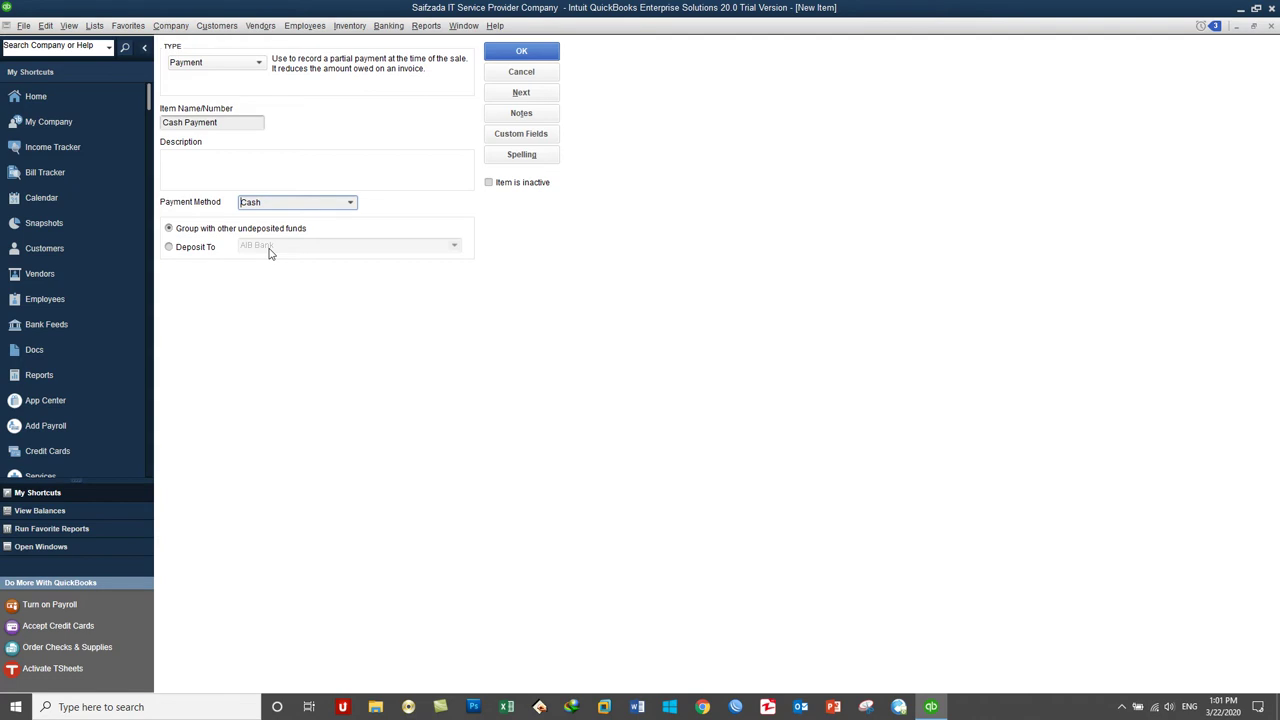
Have the payment item deposit its funds directly to Cash Account instead of grouping them with undeposited funds.
click(196, 253)
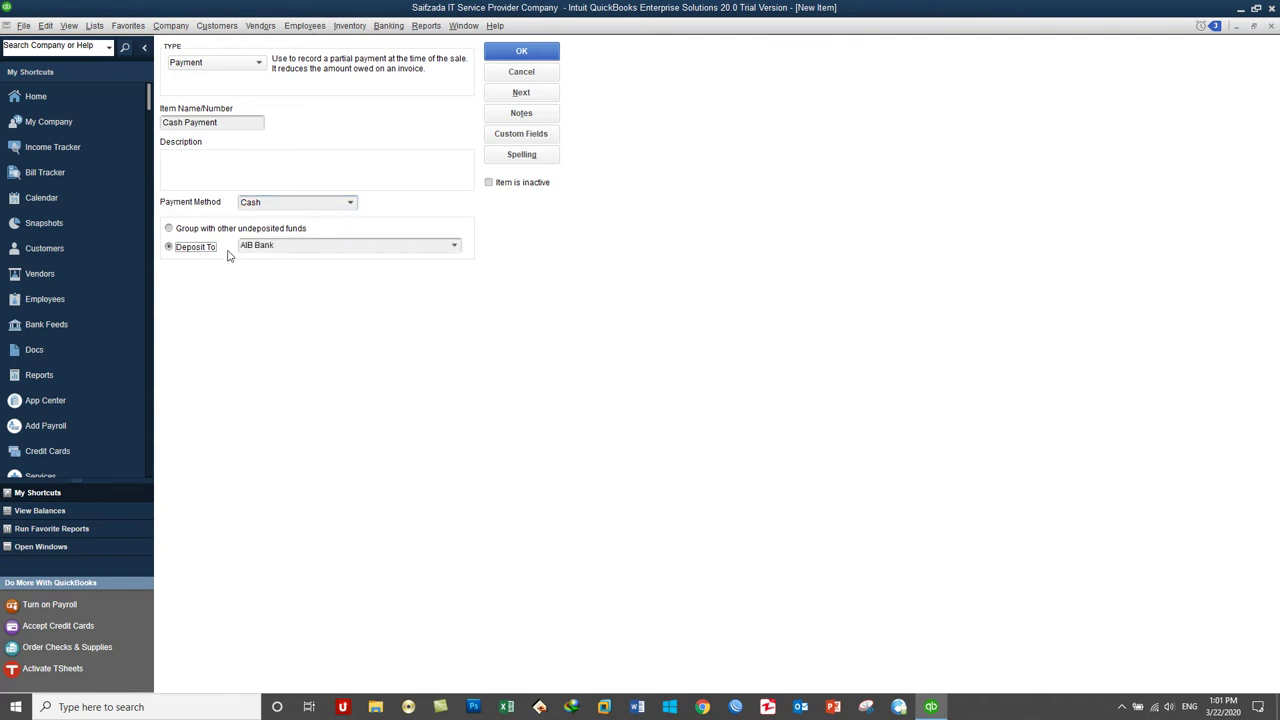
click(455, 248)
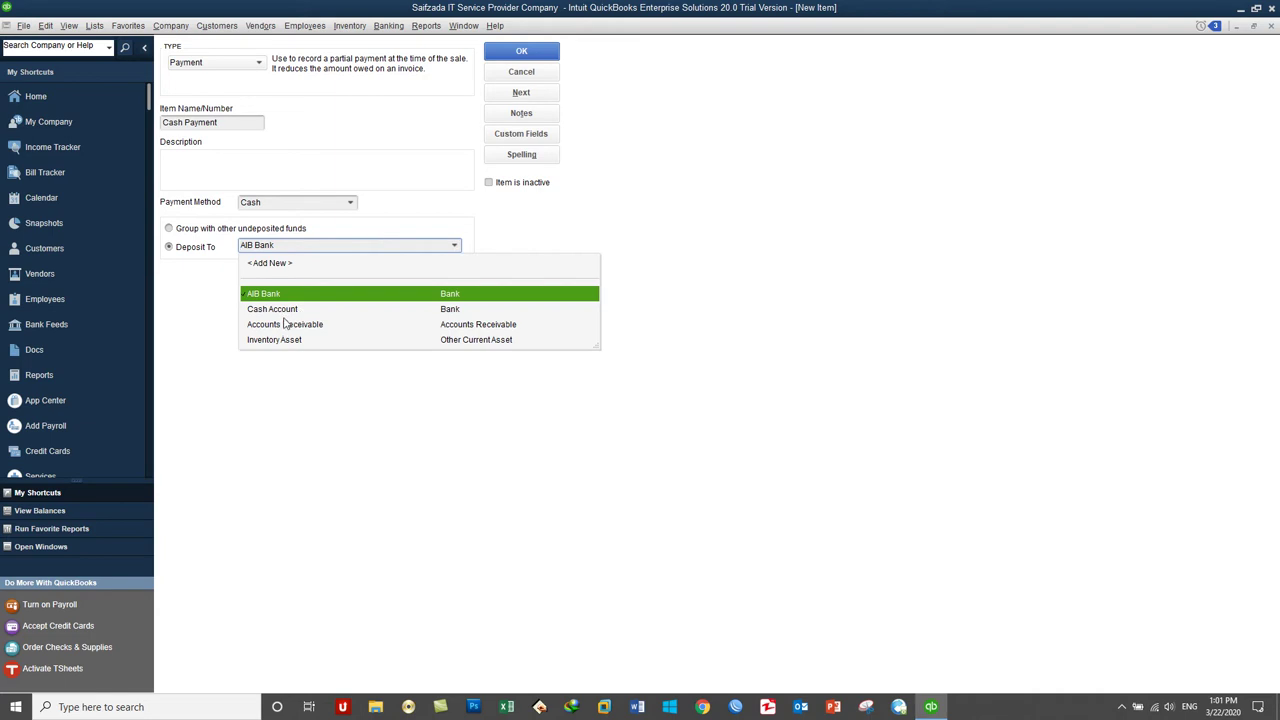
click(283, 310)
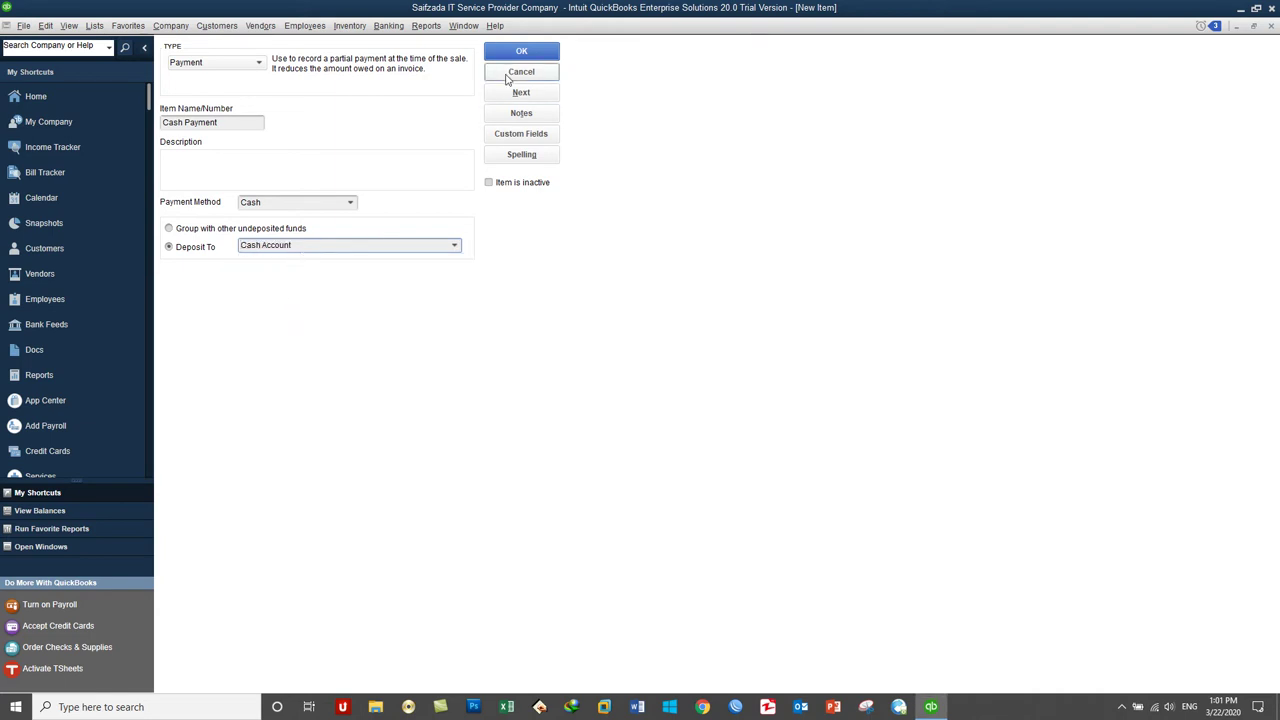
Discard the Cash Payment item without saving it, then start a new item and review the available item types.
click(238, 122)
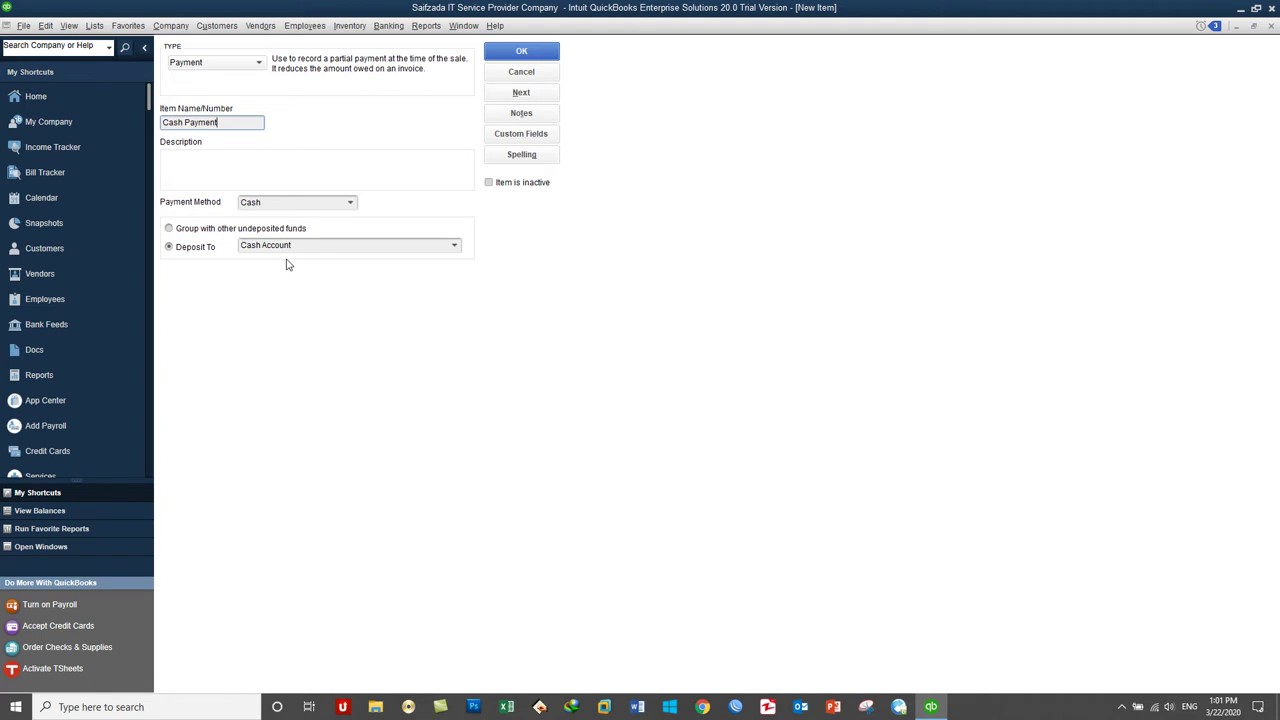
click(522, 72)
right_click(440, 372)
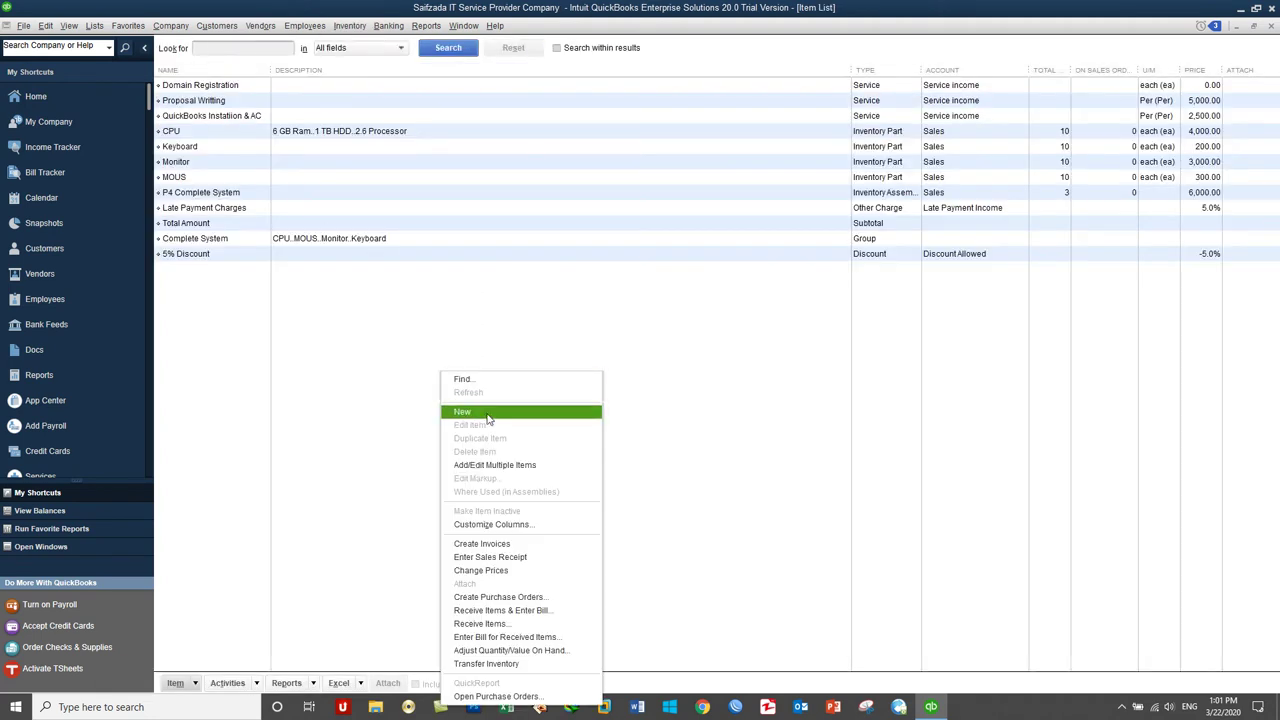
click(488, 416)
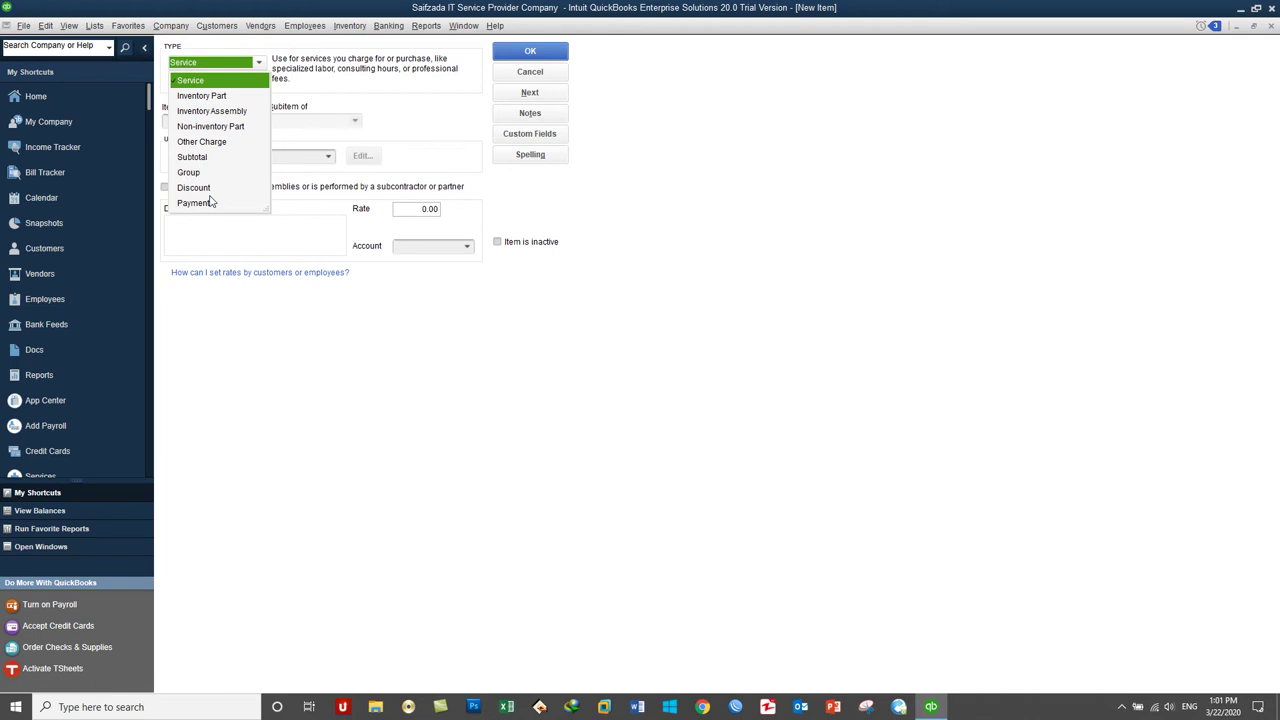
click(826, 185)
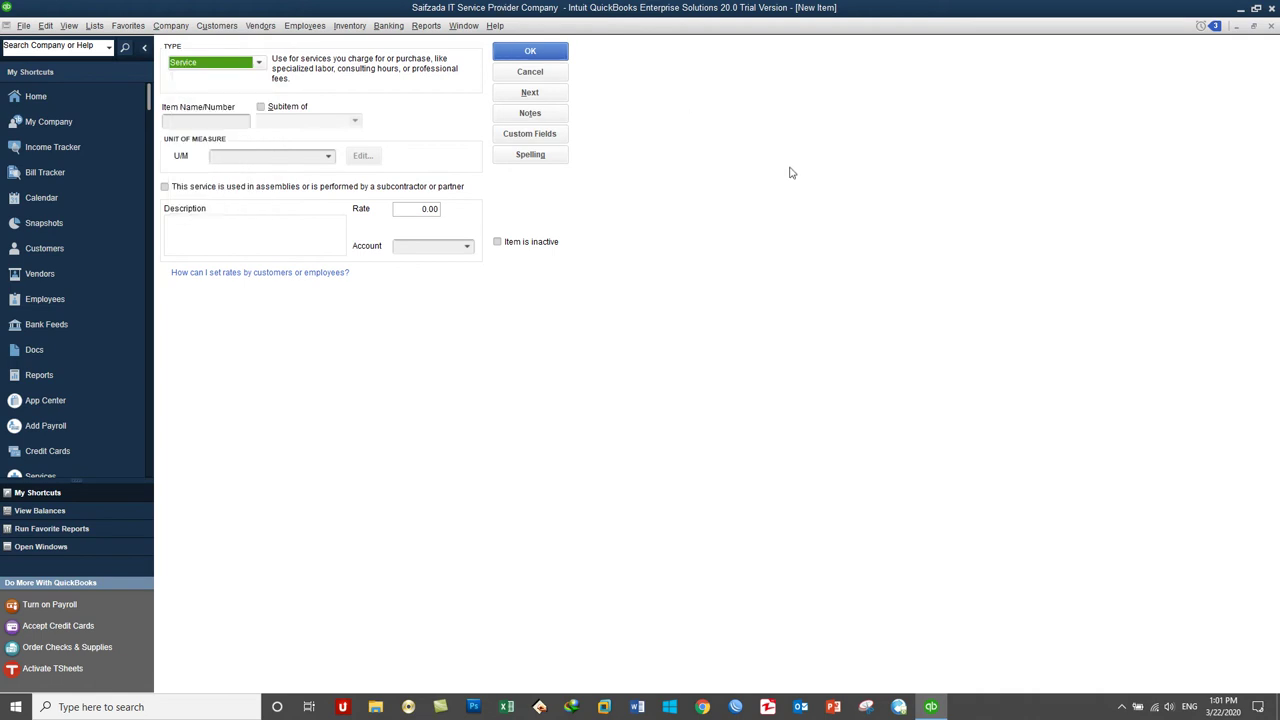
Turn on charging sales tax in the company's Sales Tax preferences.
click(46, 25)
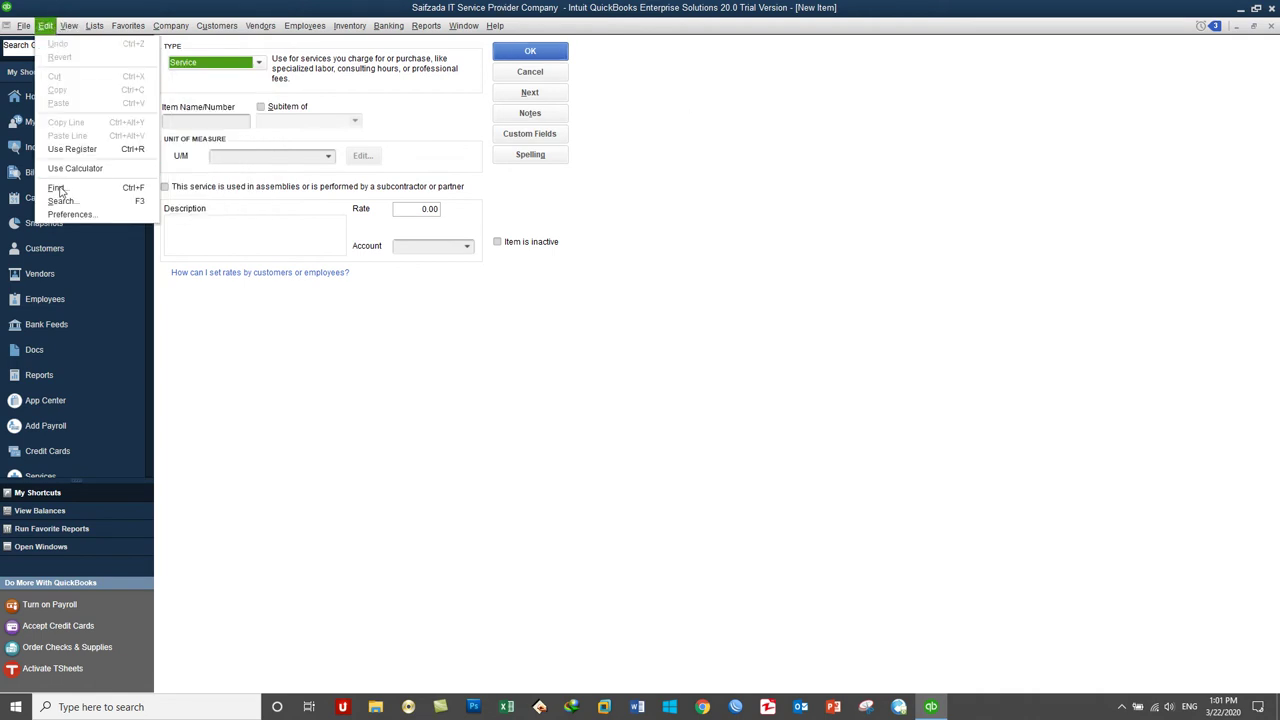
click(60, 218)
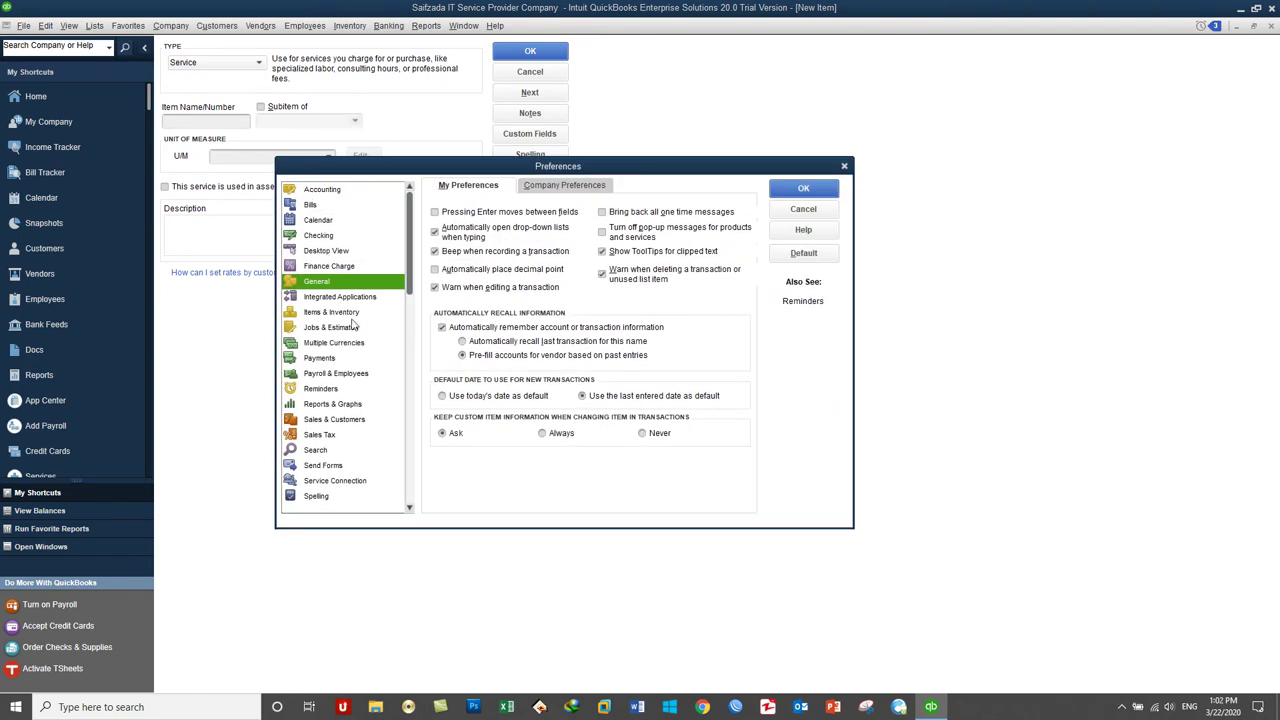
click(345, 440)
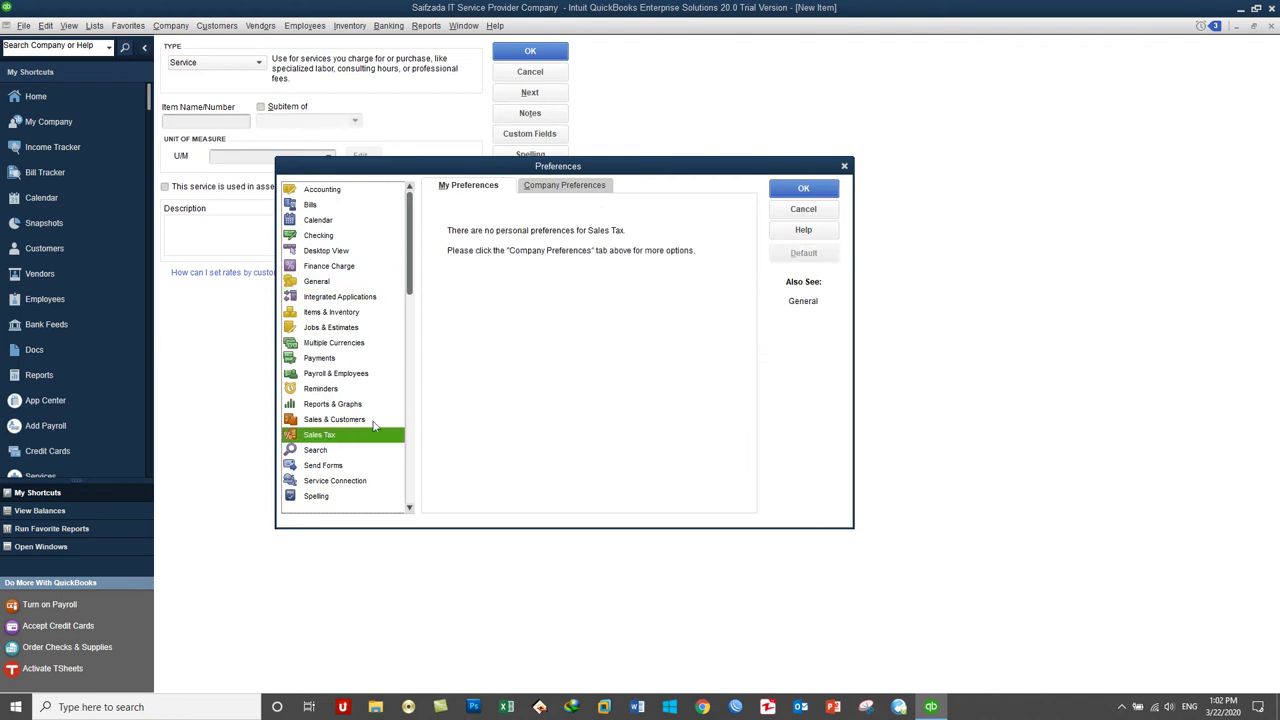
click(550, 191)
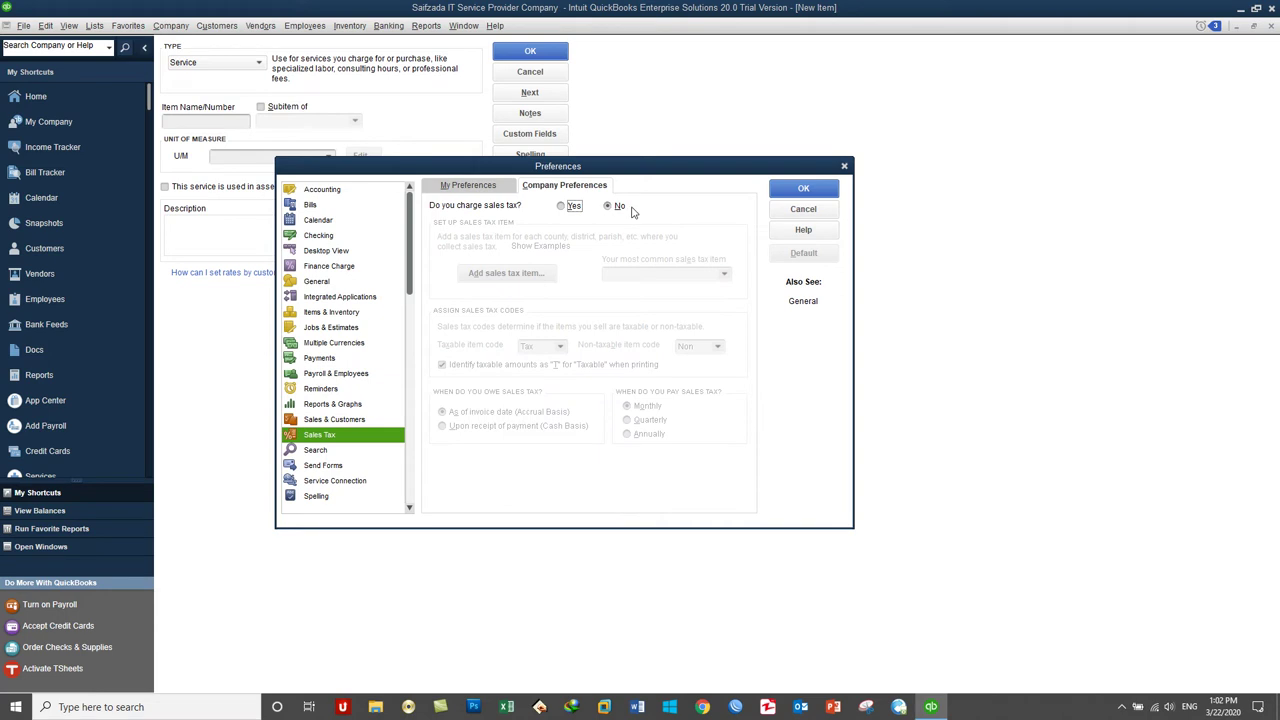
click(575, 208)
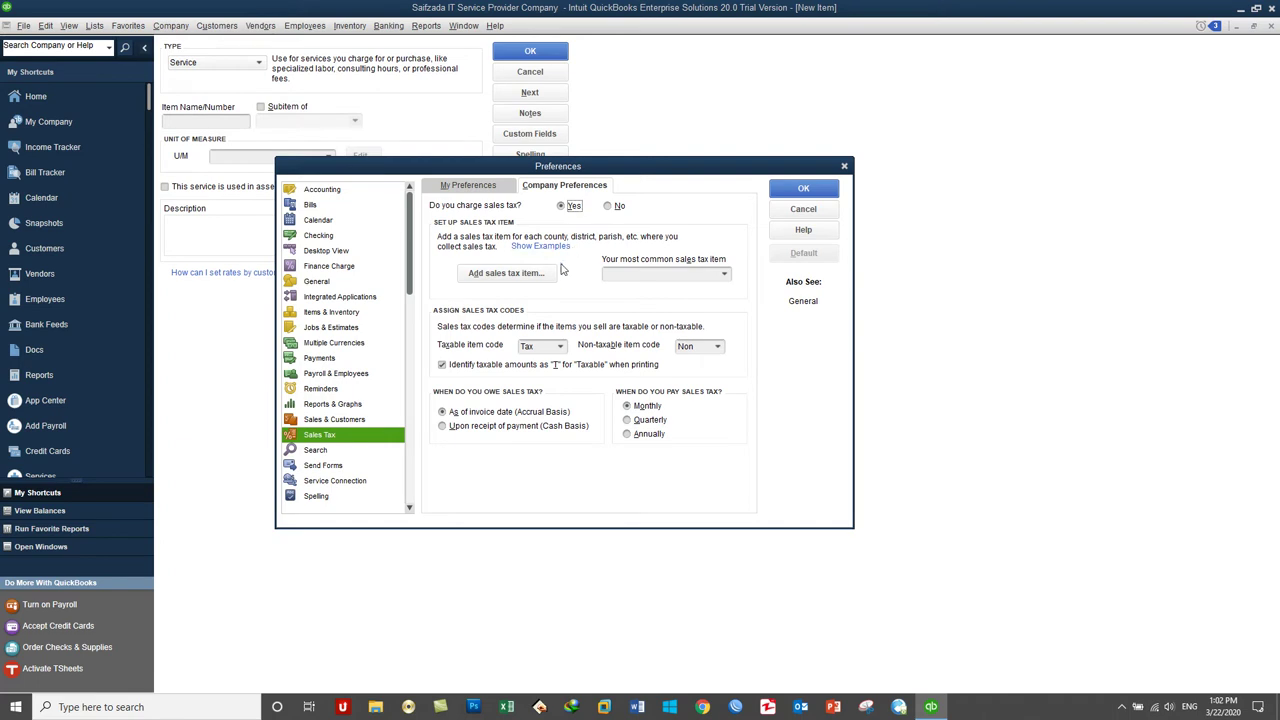
Add a Sales Tax Item named "5% Sales Tax" with the description "Sales Tax" and a tax rate of 5%.
click(529, 275)
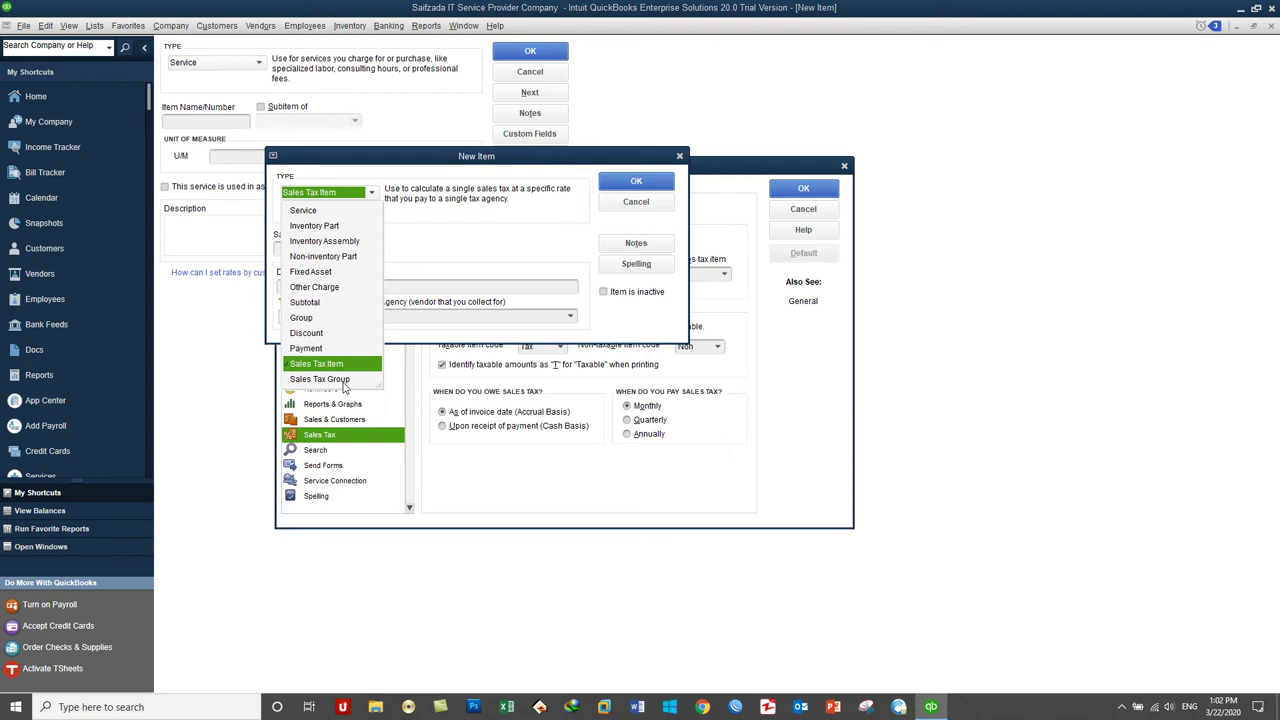
click(479, 214)
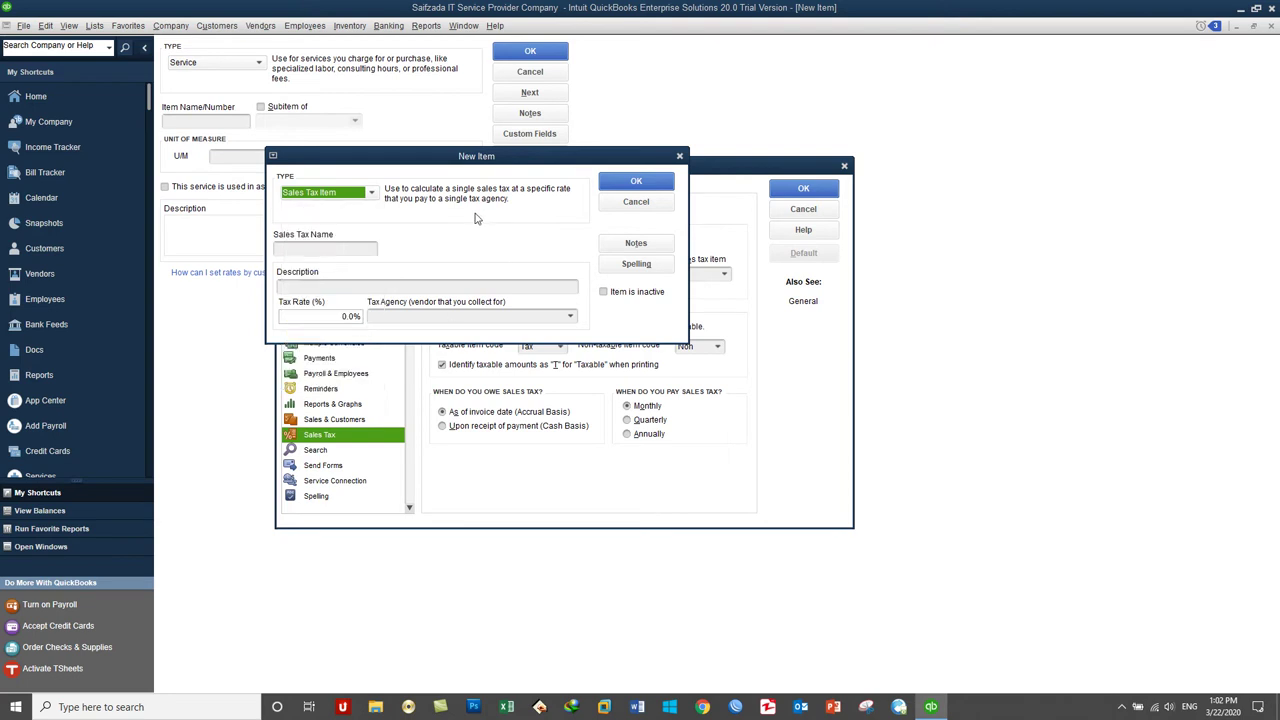
click(341, 254)
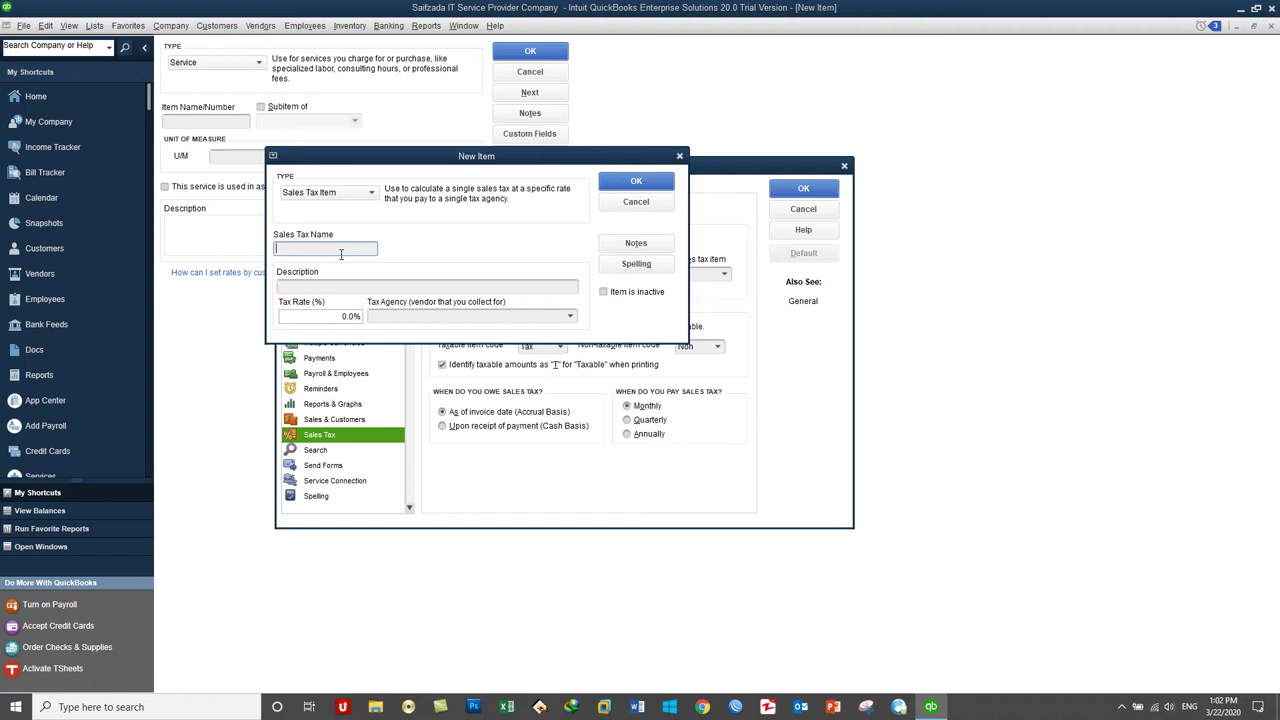
text(5% Sales Tax)
click(327, 288)
text(Sales Tax)
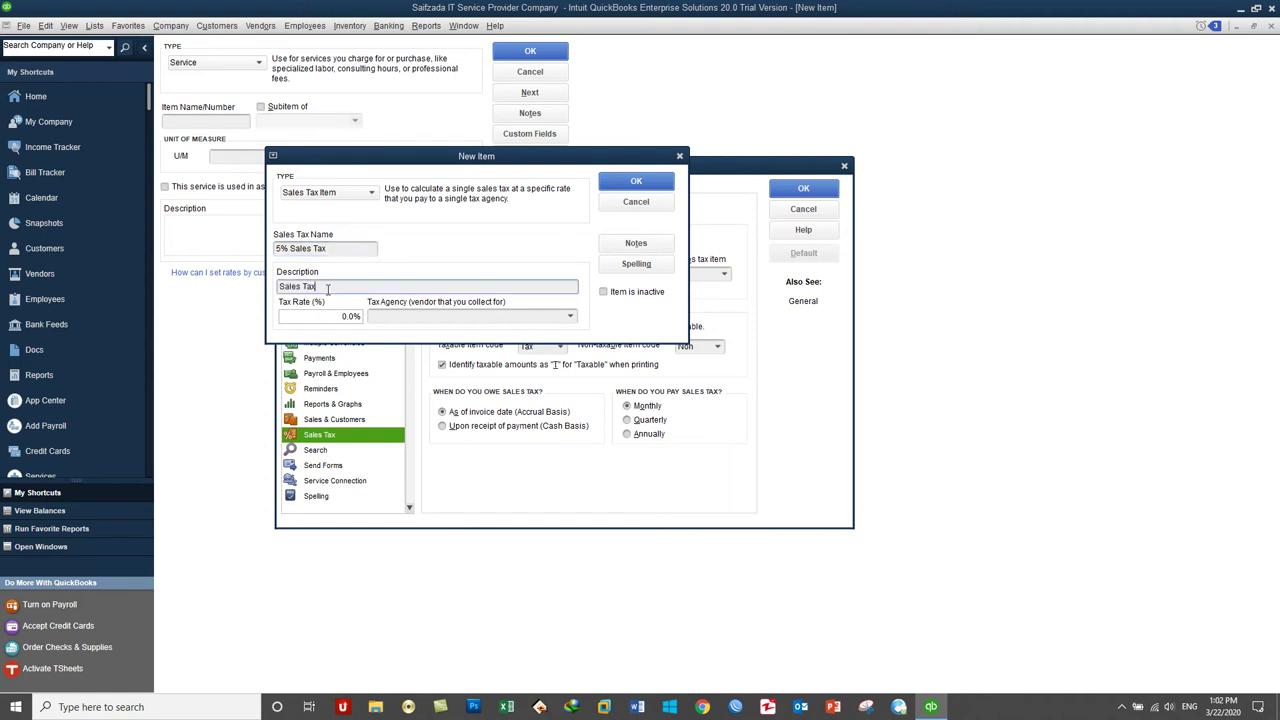
click(331, 316)
text(5)
key(Tab)
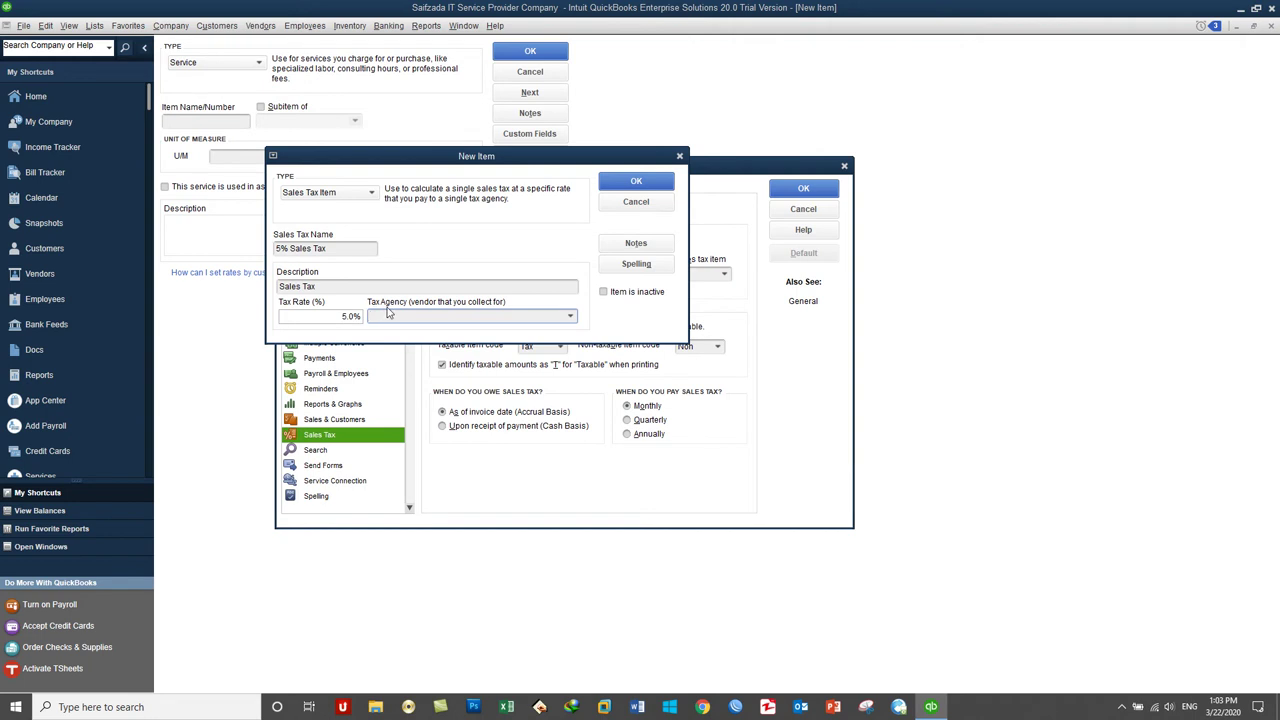
Create a new vendor named "Gov Sale Tax Agency" as the sales tax item's tax agency.
click(571, 317)
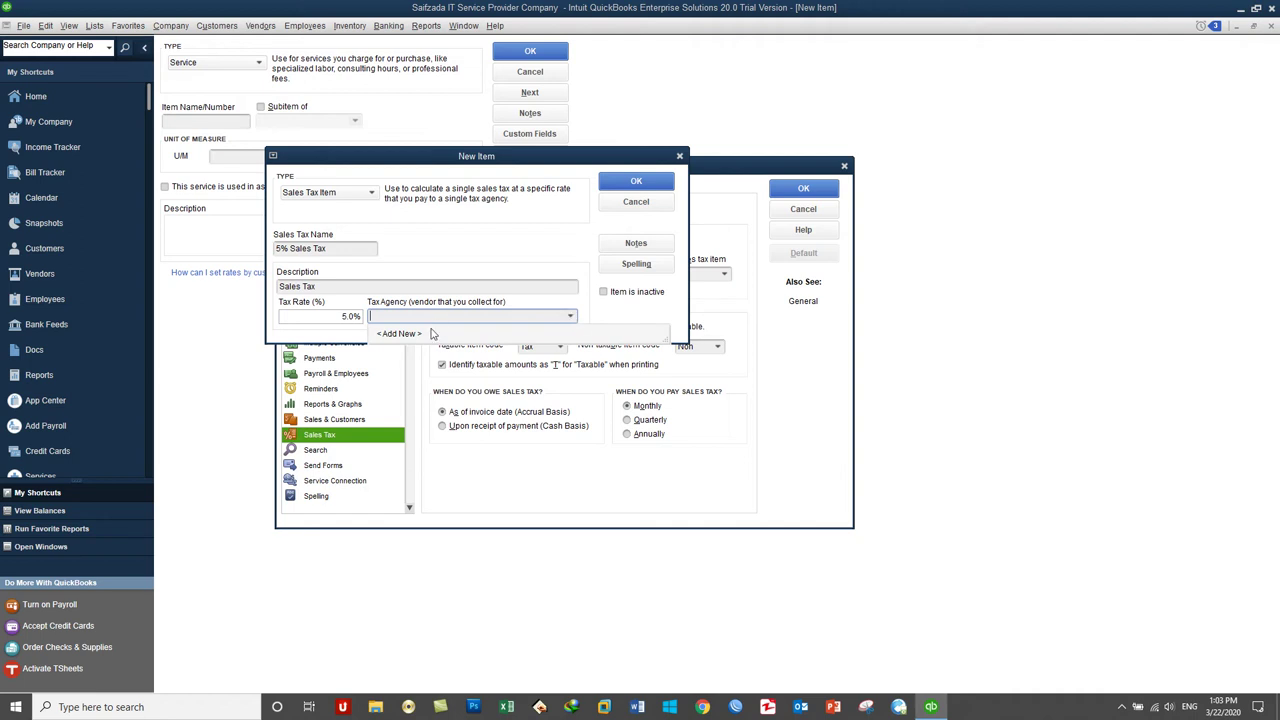
click(402, 341)
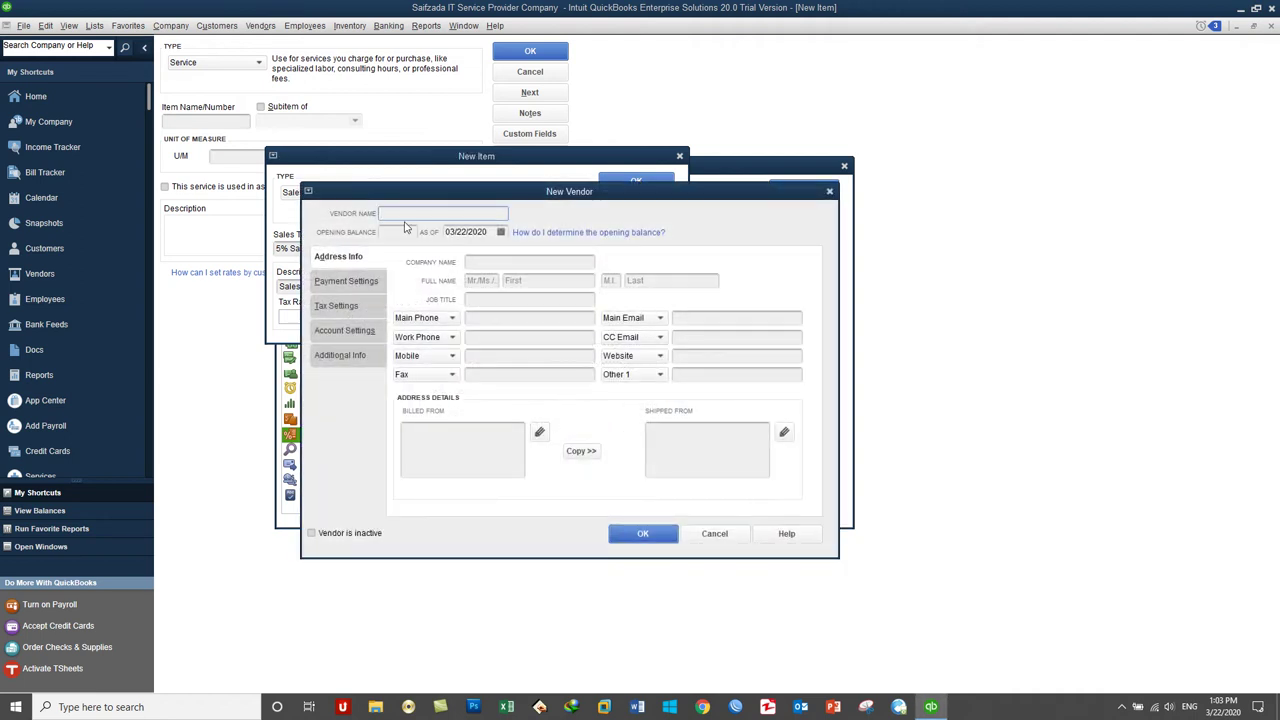
text(Gover)
text(n)
key(BackSpace)
key(BackSpace)
text(rnmemt)
key(BackSpace)
key(BackSpace)
key(BackSpace)
key(BackSpace)
key(BackSpace)
key(BackSpace)
key(BackSpace)
key(BackSpace)
key(BackSpace)
key(BackSpace)
key(BackSpace)
text(Gv)
key(BackSpace)
text(ov Sales)
key(BackSpace)
key(BackSpace)
text(Tax Agency)
click(643, 535)
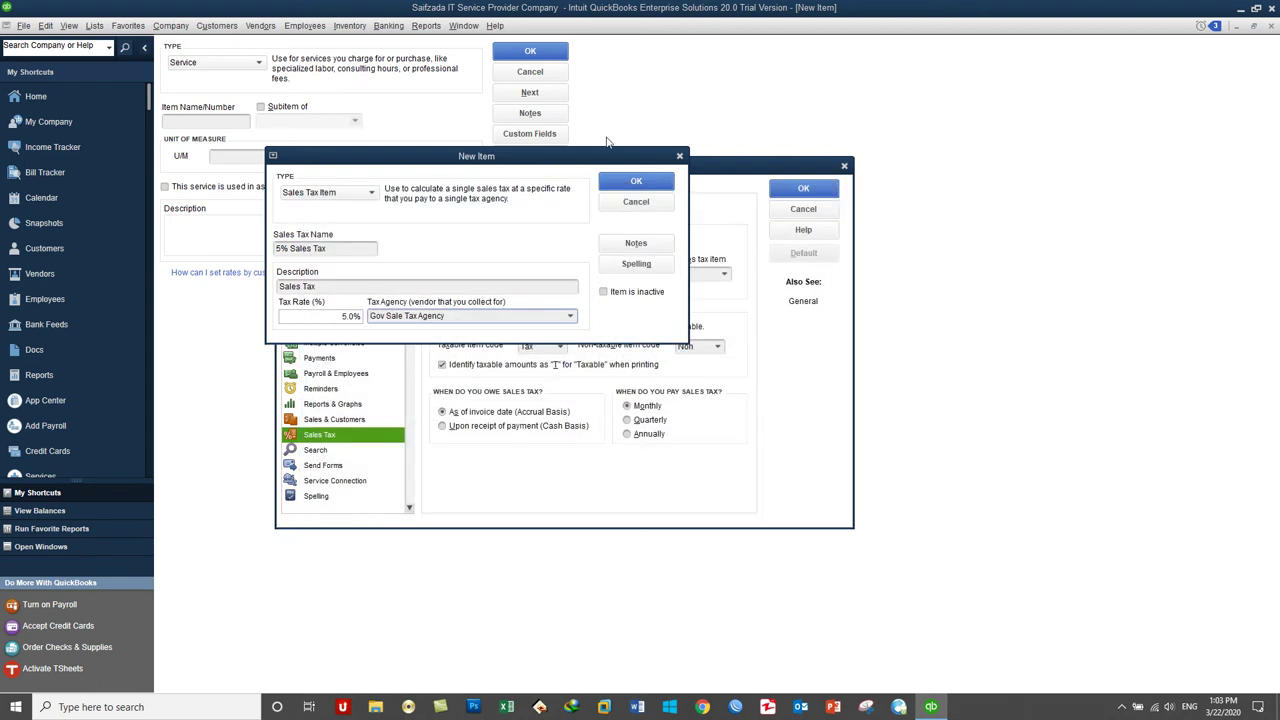
Save the sales tax item and apply the sales tax preferences, accepting the closing of all open windows.
click(636, 184)
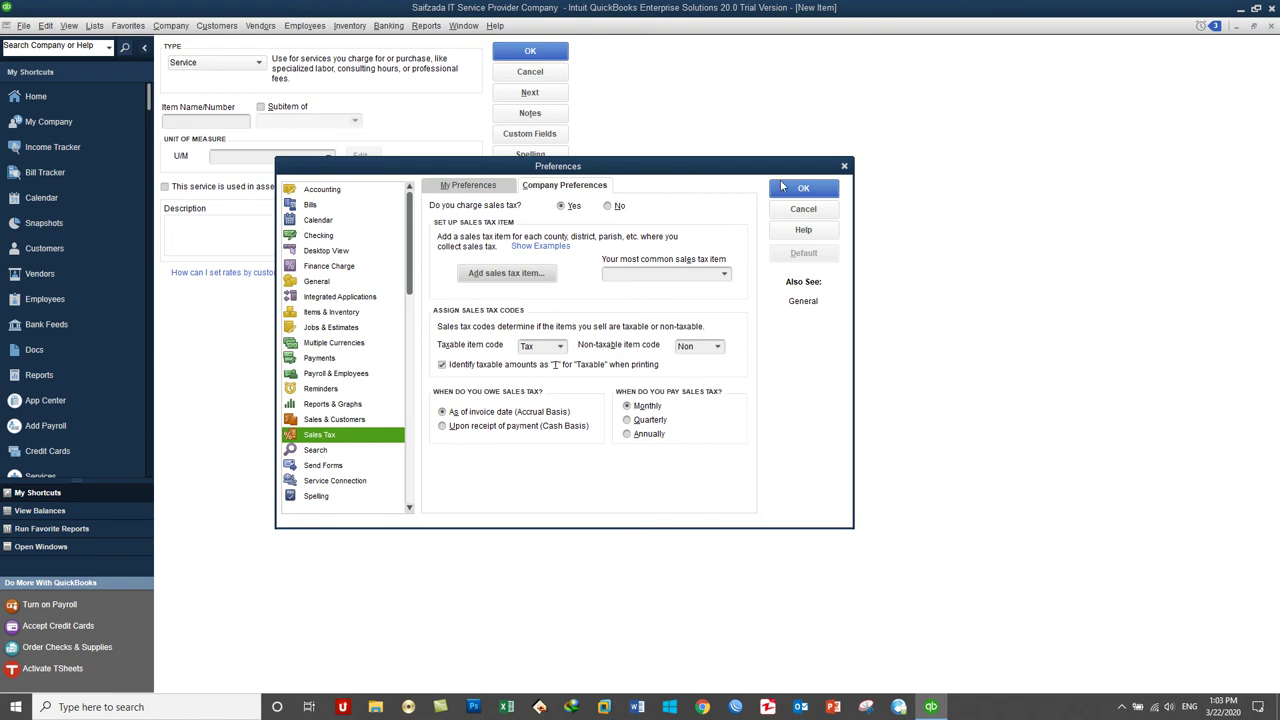
click(776, 190)
click(280, 145)
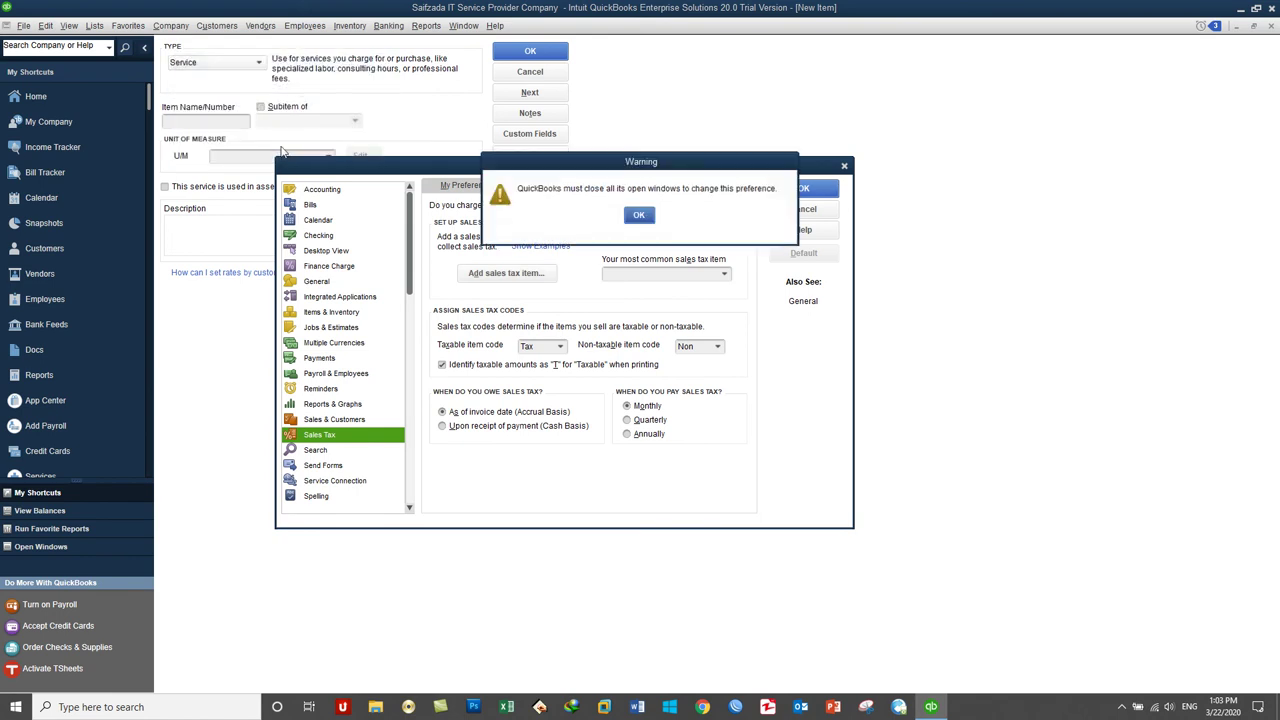
click(640, 214)
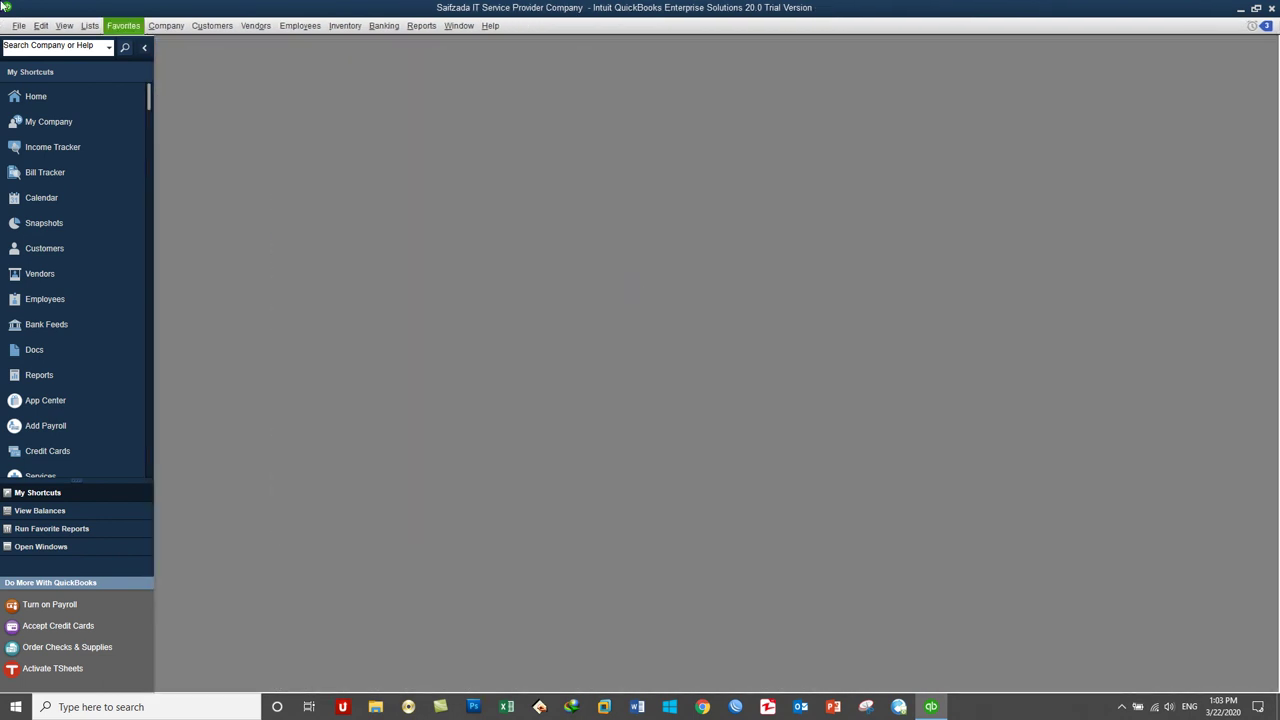
Reopen the item list and examine the 5% Sales Tax item's type, account and rate.
click(89, 25)
click(97, 57)
double_click(354, 142)
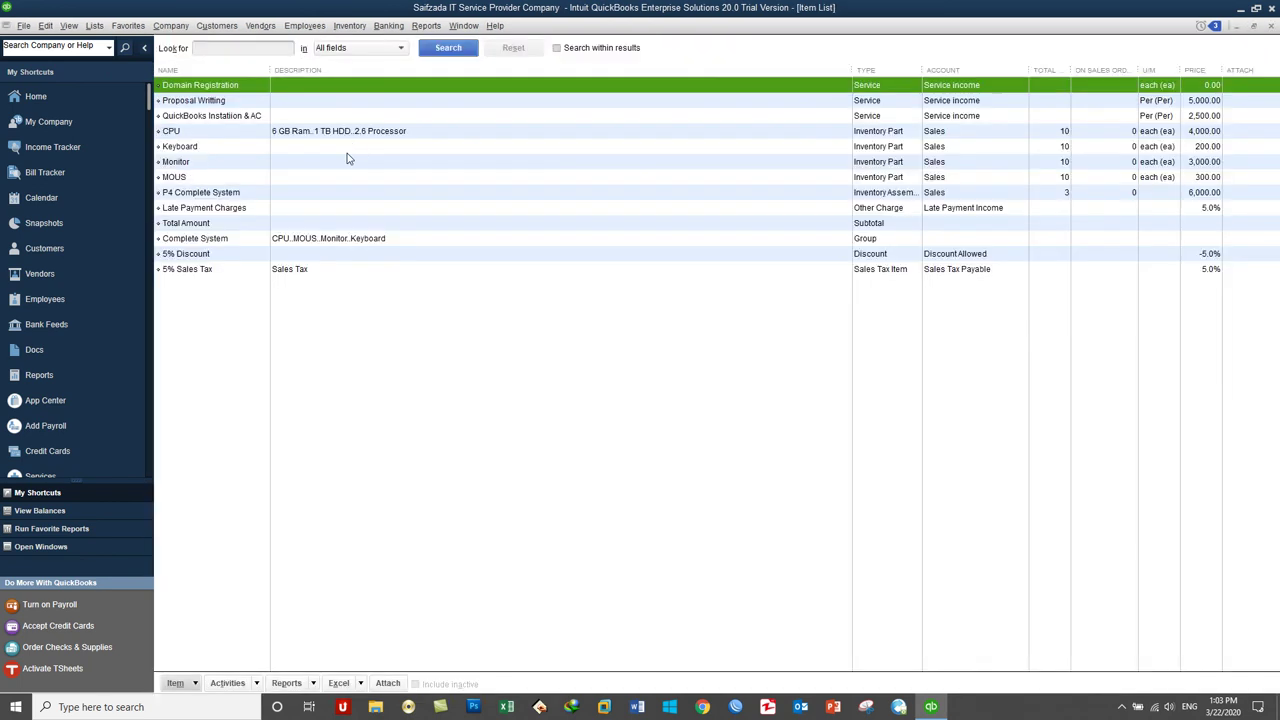
click(198, 272)
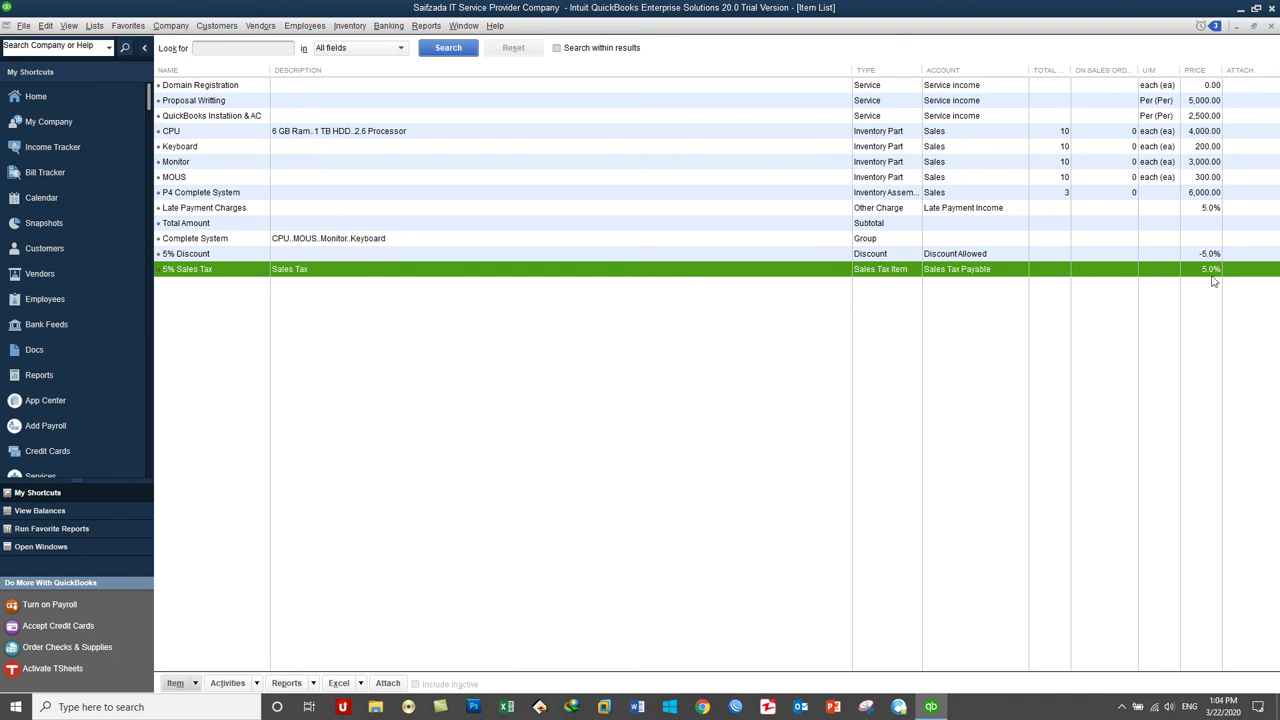
Create an invoice with P4 Complete System on the first line and keep its tax code as Tax.
click(217, 26)
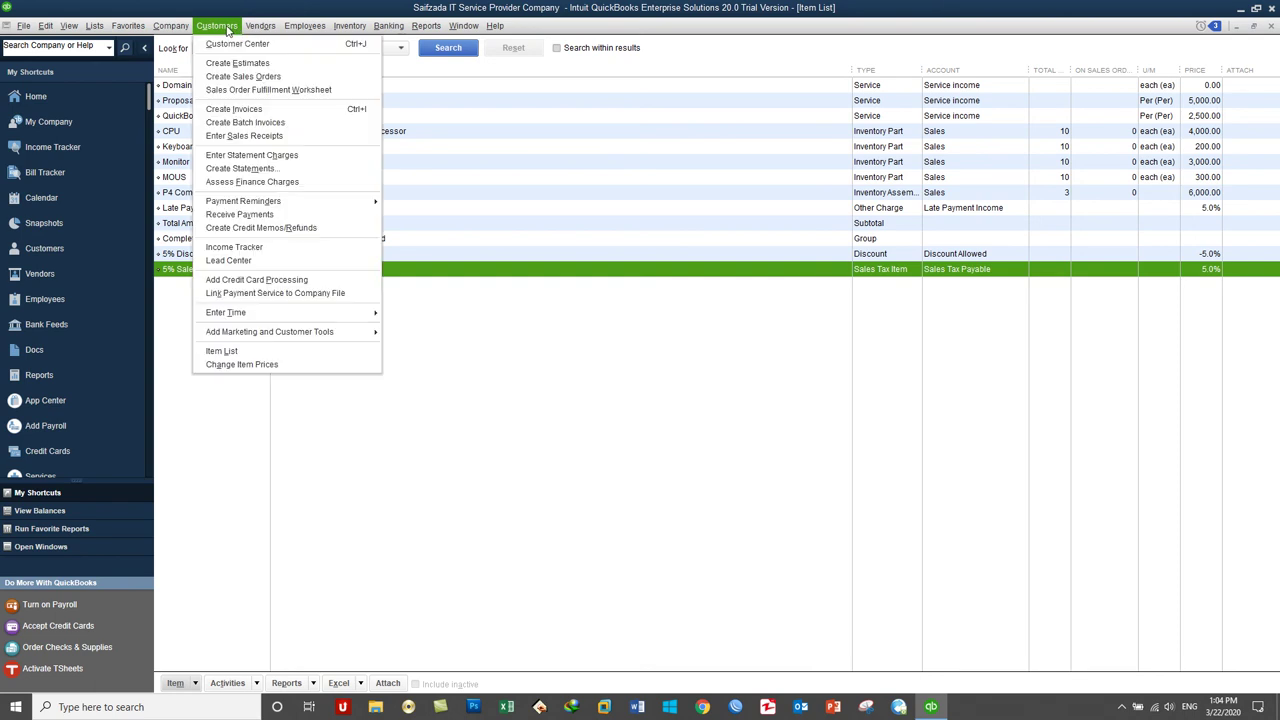
click(247, 112)
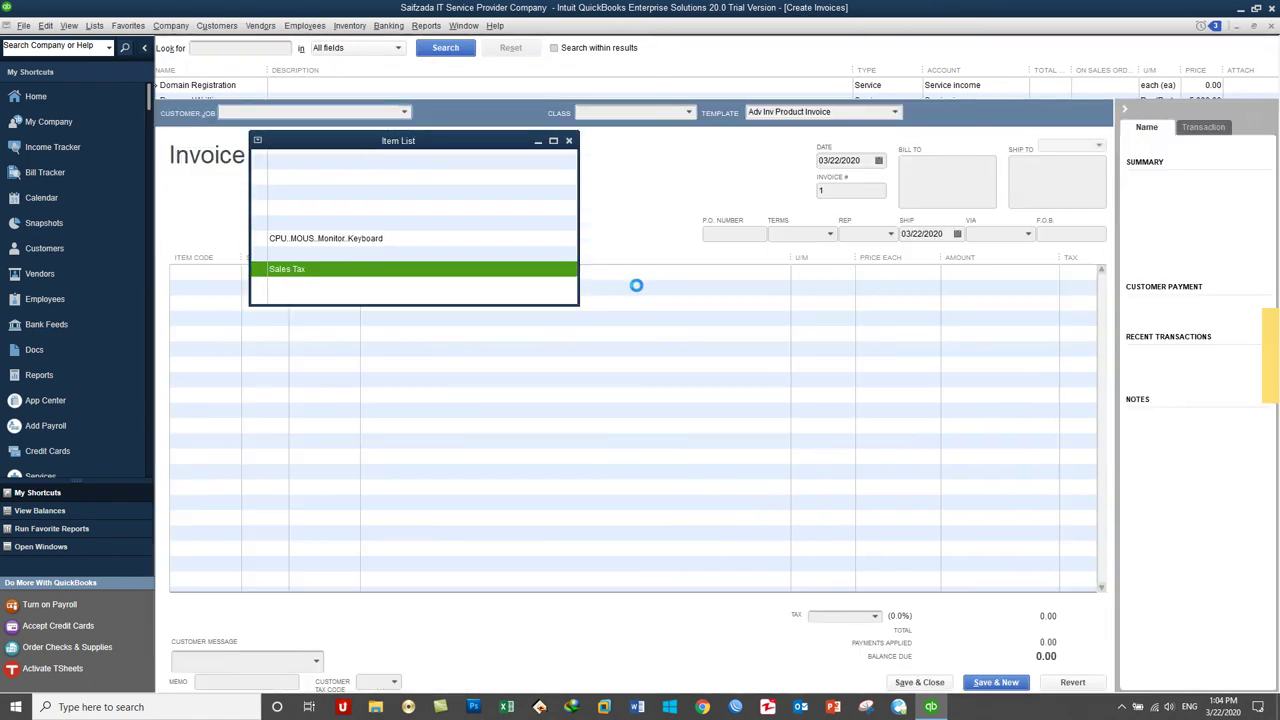
click(233, 272)
click(236, 274)
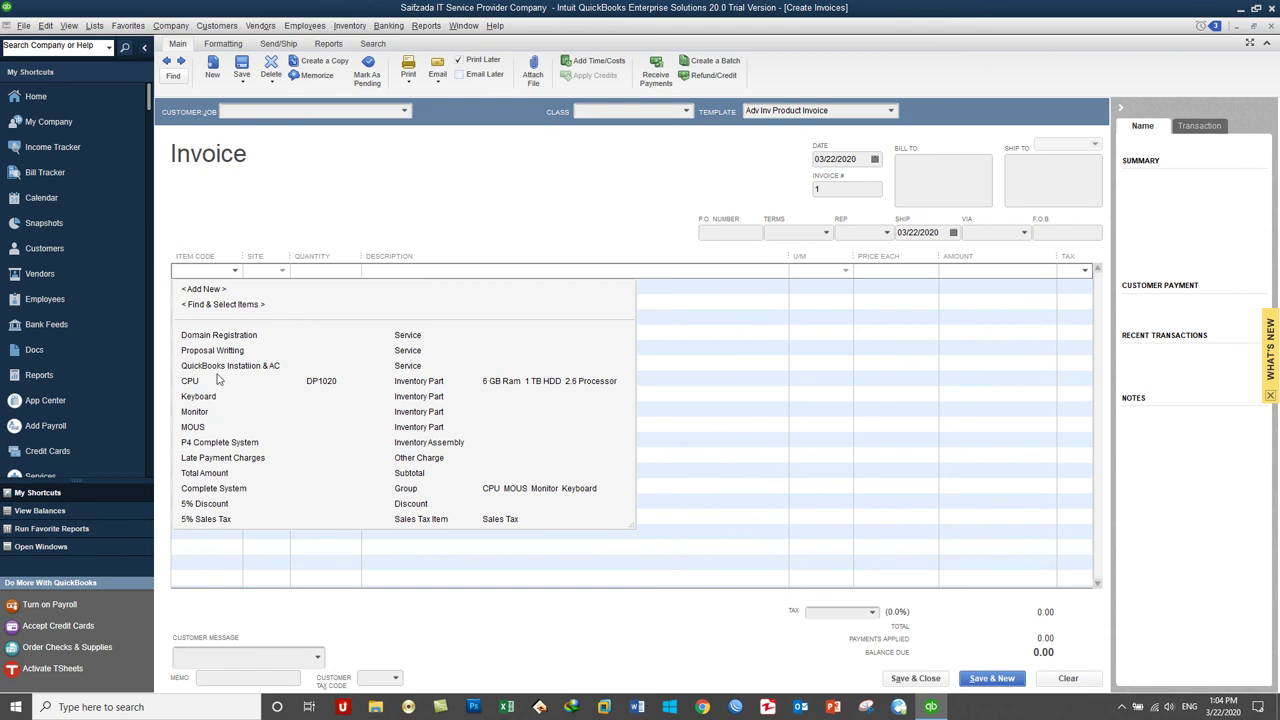
click(226, 442)
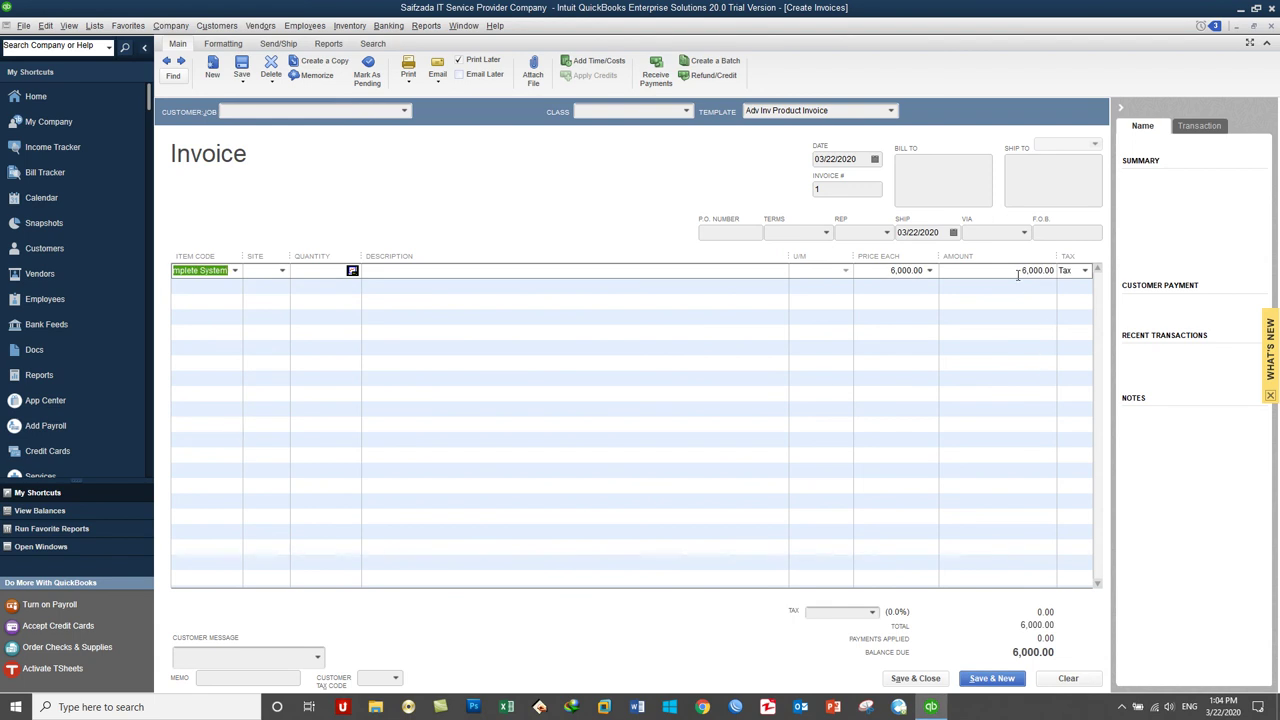
click(1086, 272)
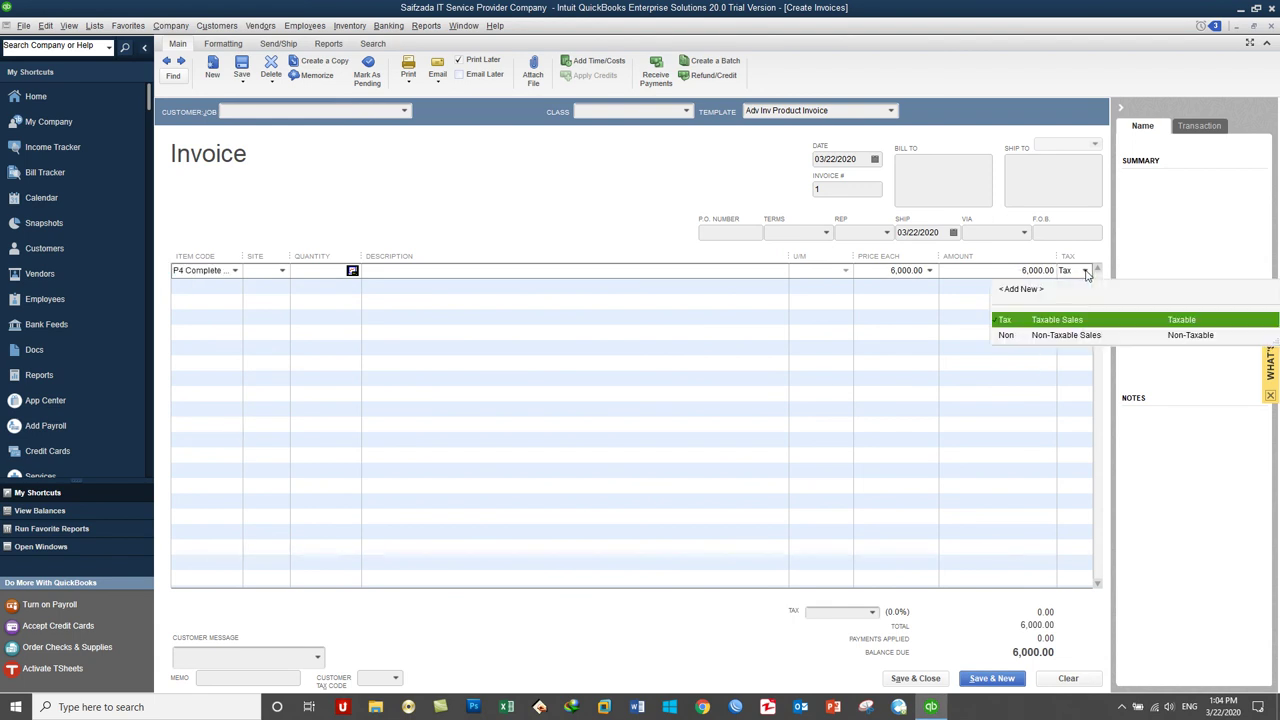
click(1087, 273)
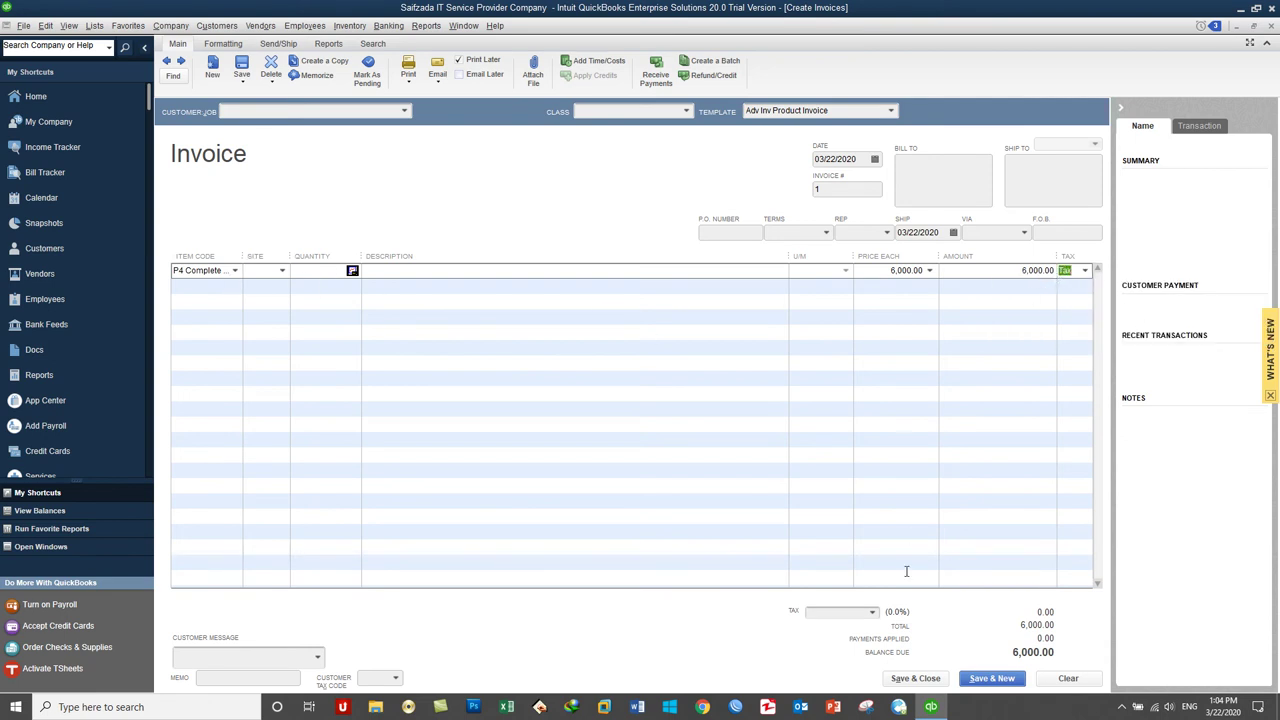
Apply the 5% Sales Tax item to the invoice, then close the invoice without recording it.
click(874, 613)
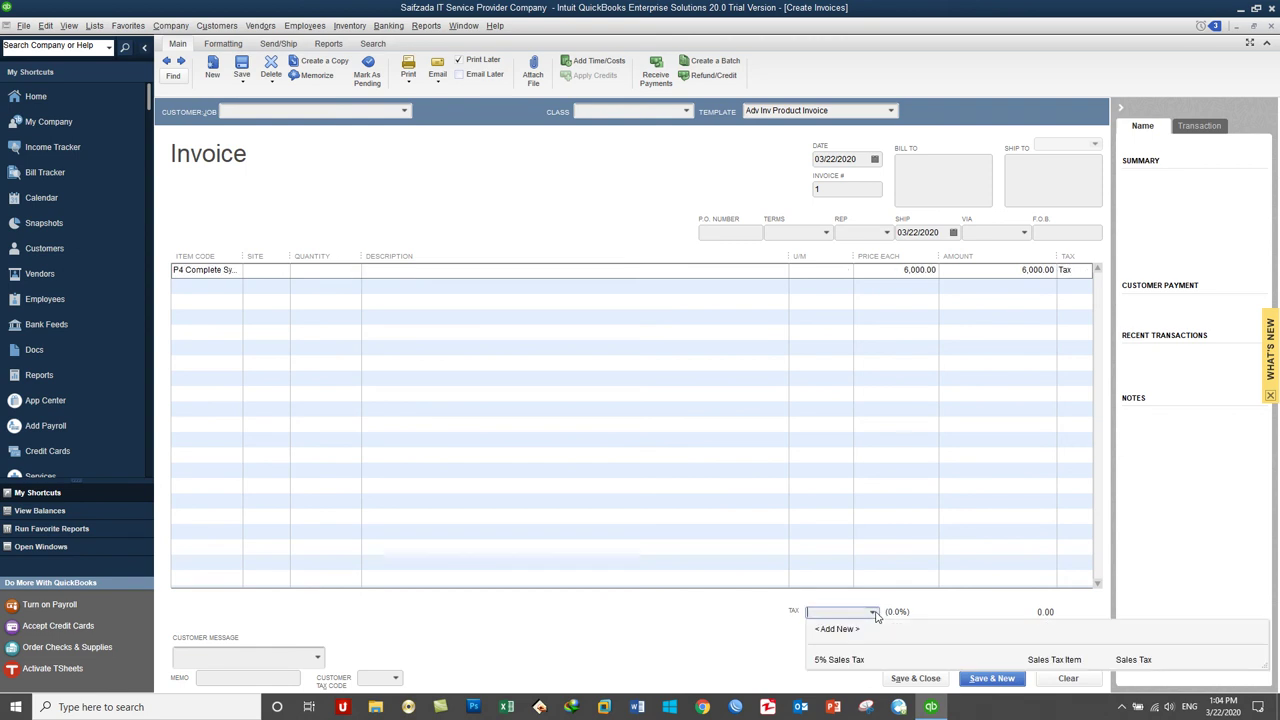
click(861, 662)
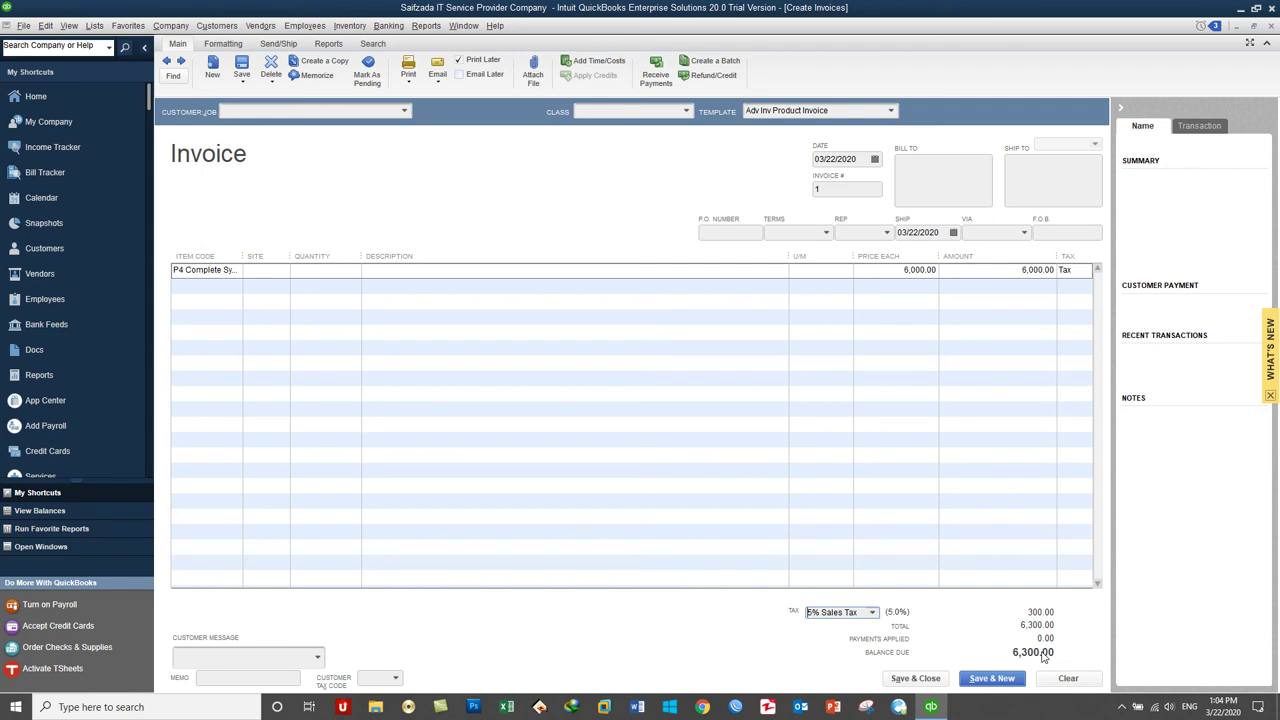
click(1272, 28)
click(640, 216)
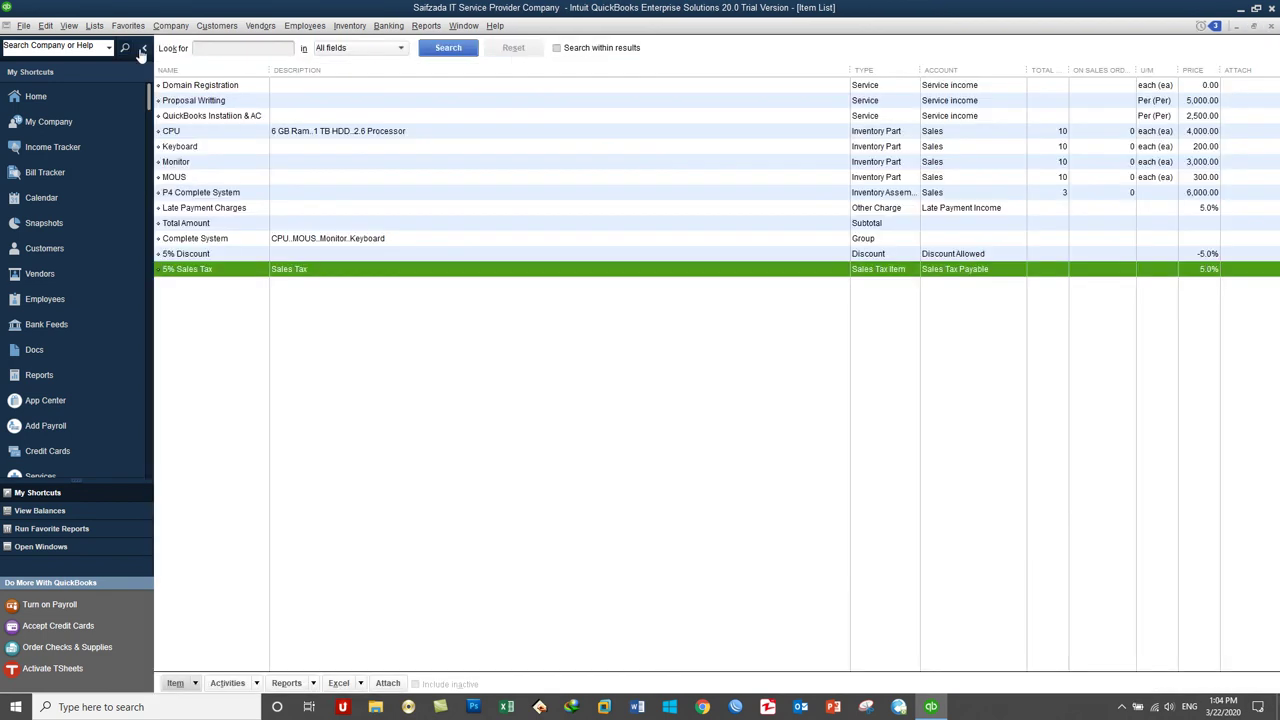
Start a new item of type Sales Tax Group named "Total Income tax".
right_click(516, 372)
click(545, 413)
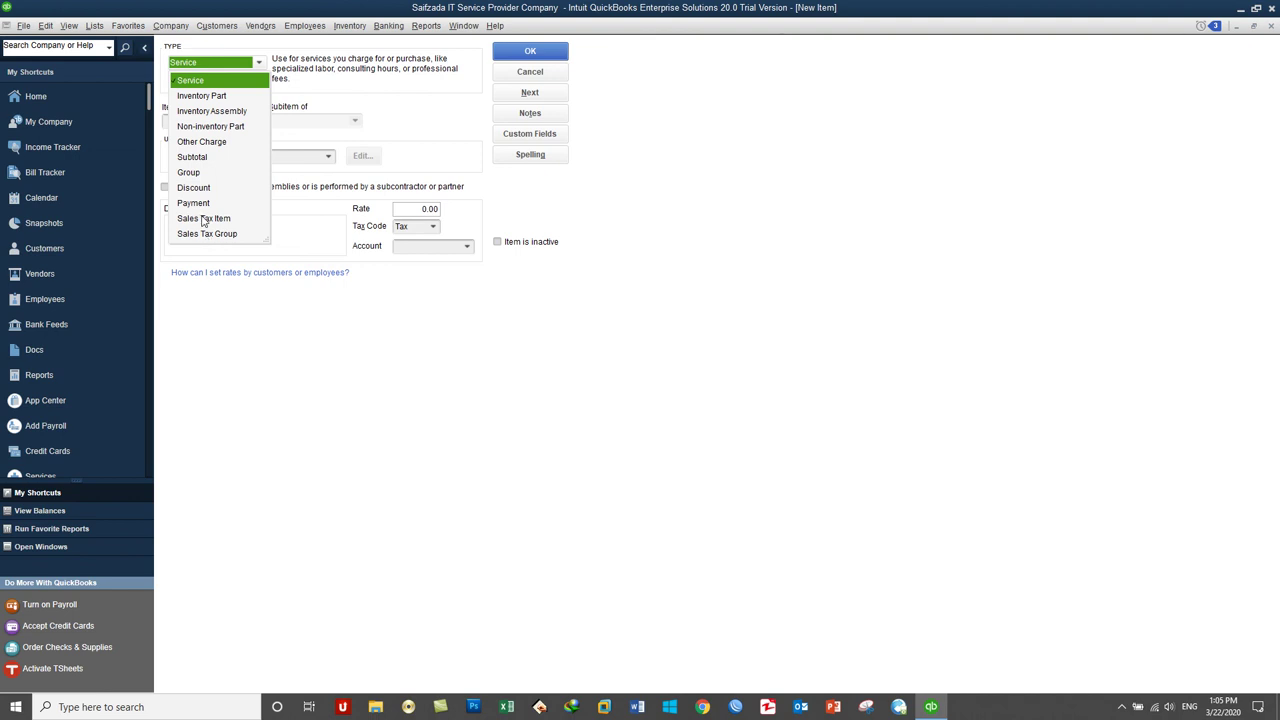
click(227, 431)
click(195, 120)
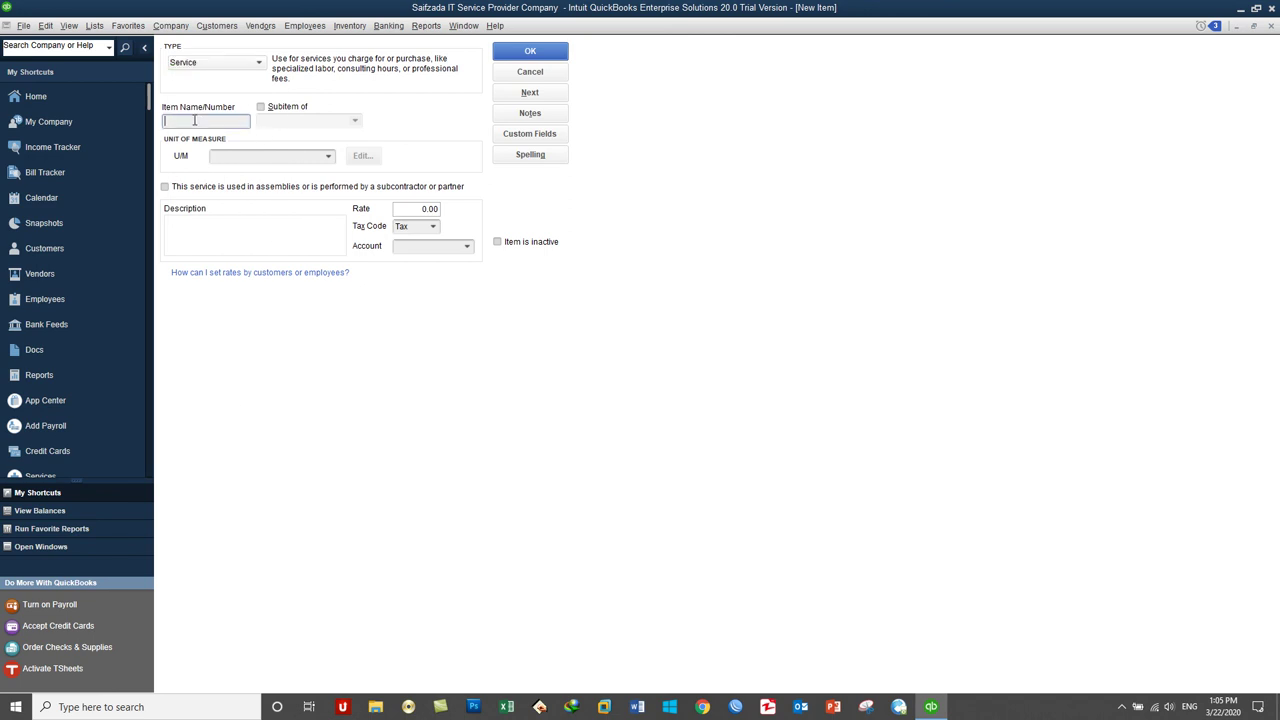
text(Total Income tax)
click(210, 67)
click(180, 238)
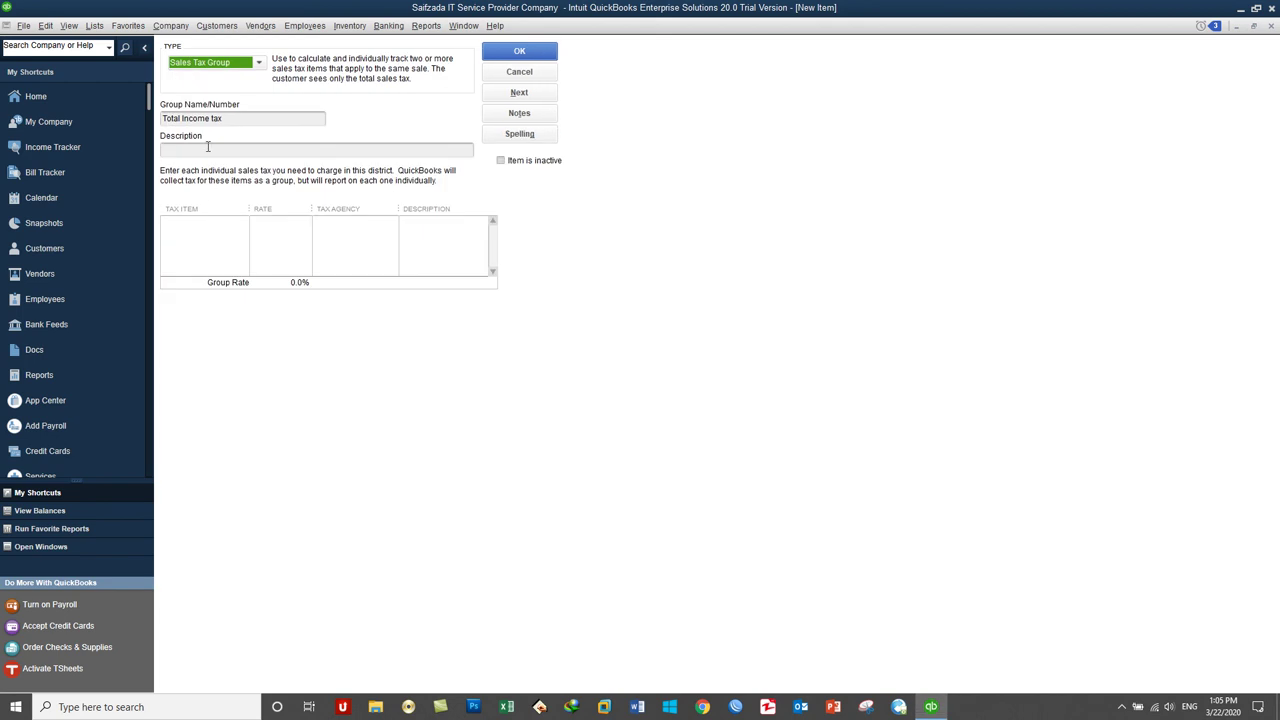
Add the 5% Sales Tax item to the tax group, then cancel the group without saving.
click(201, 228)
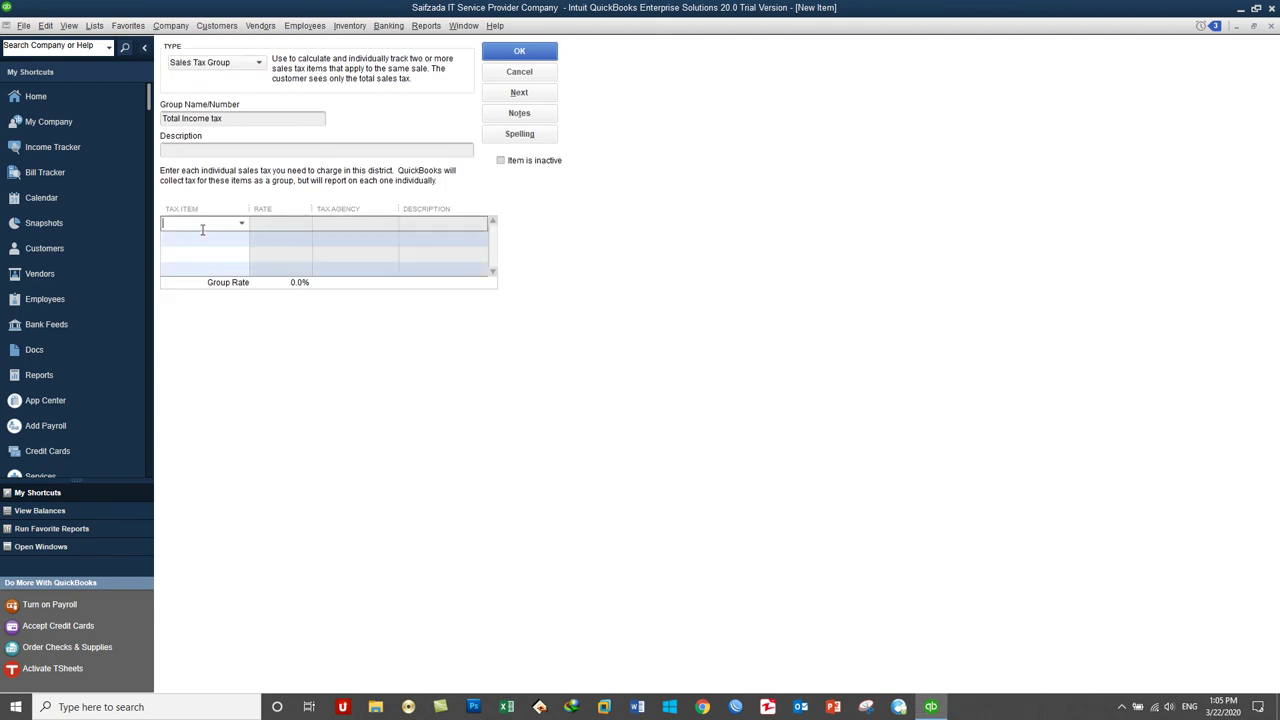
click(241, 224)
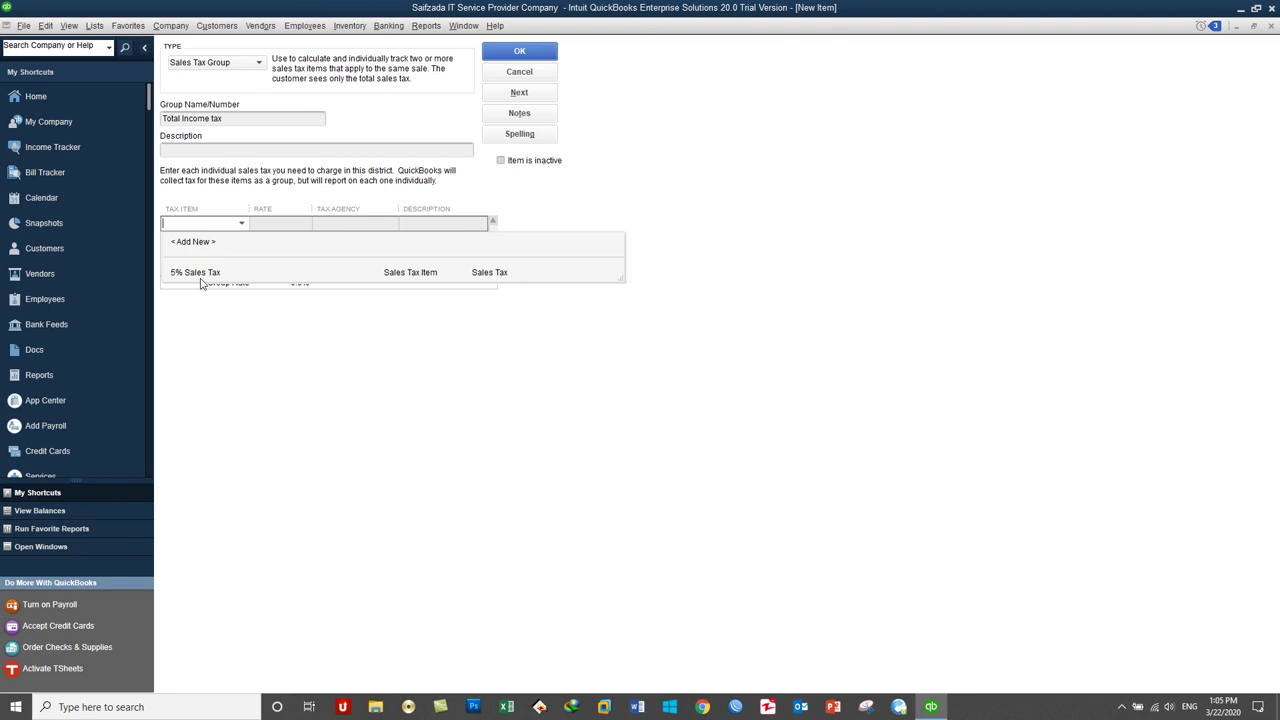
click(200, 275)
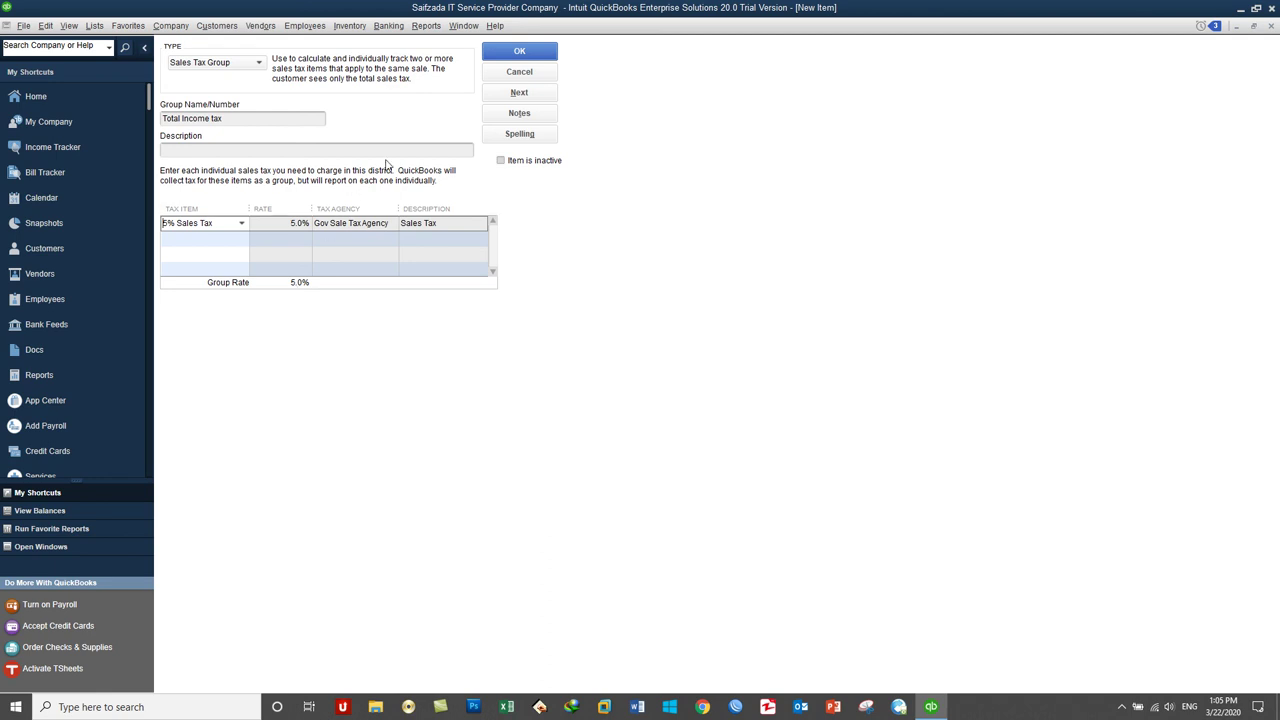
click(525, 76)
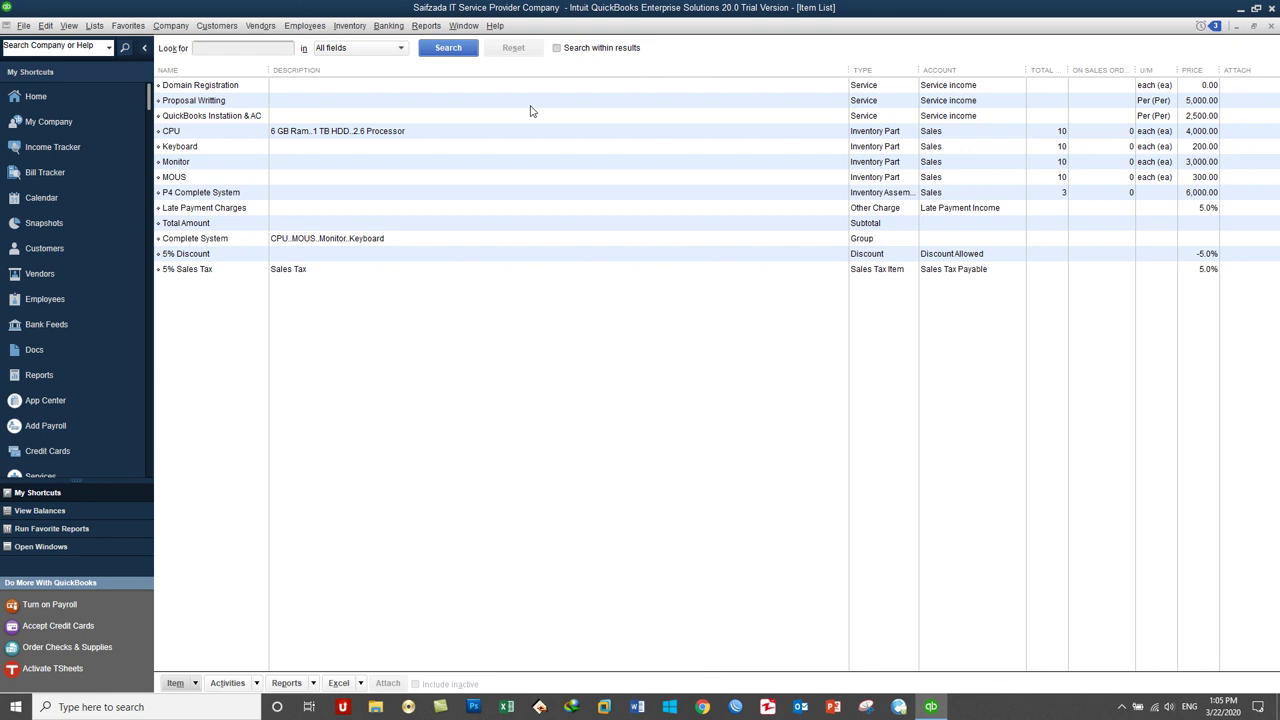
Start a new item from the item list.
right_click(531, 322)
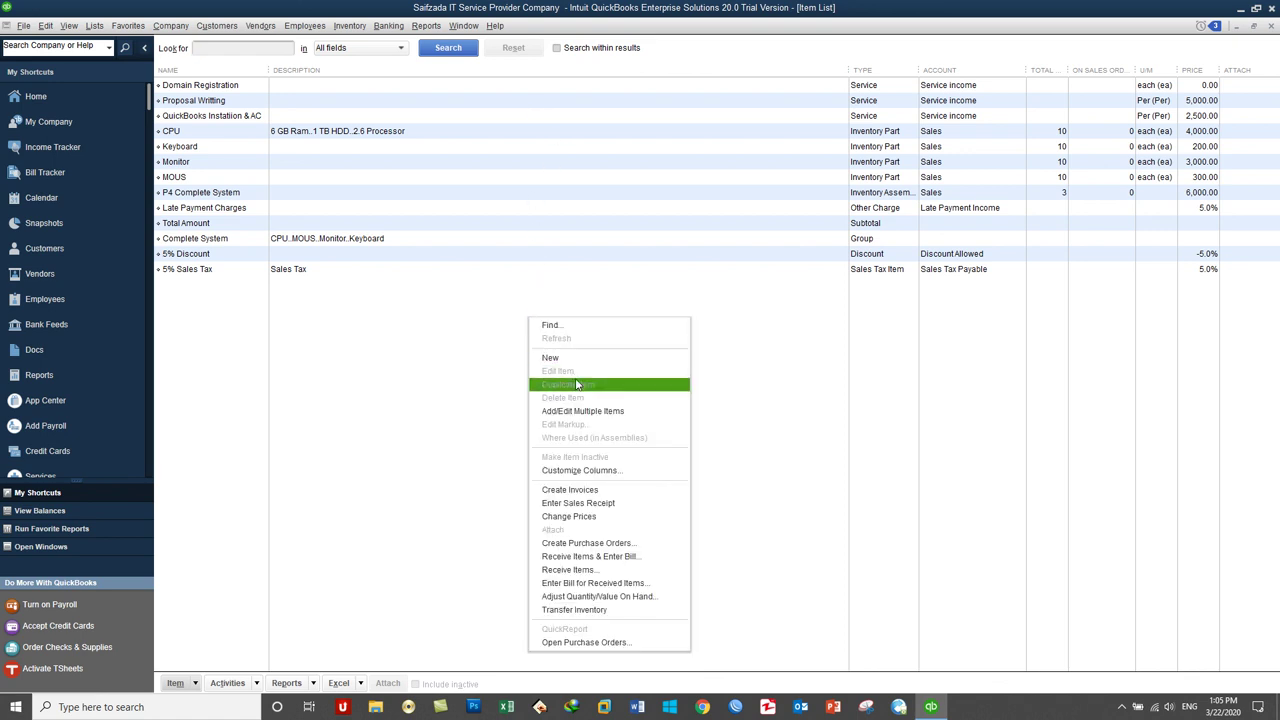
click(576, 360)
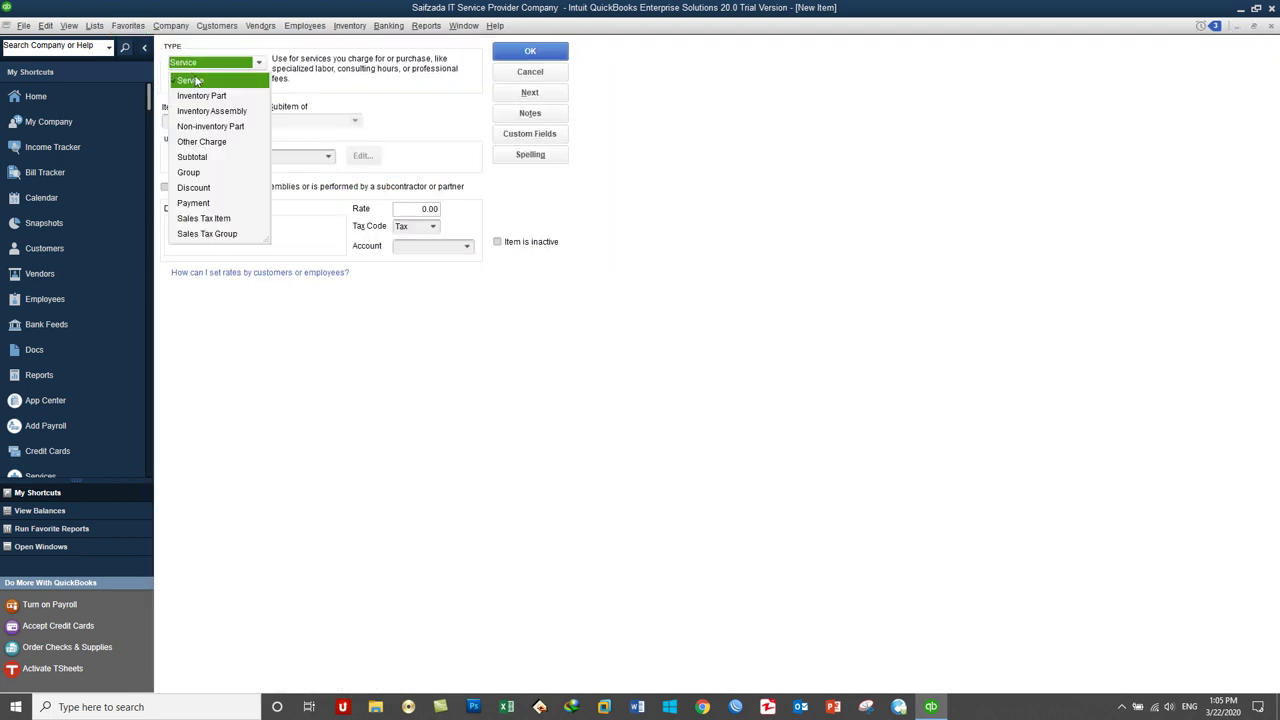